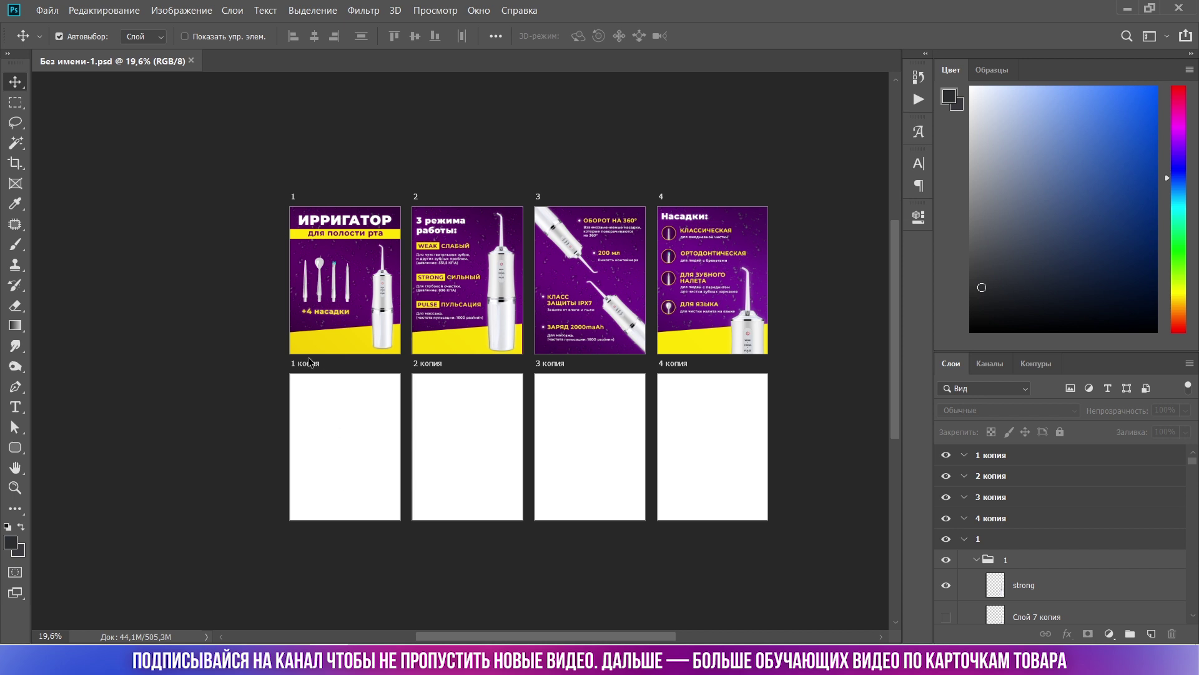
Add a Gradient fill layer with the purple preset to the blank card 1 копия.
click(311, 364)
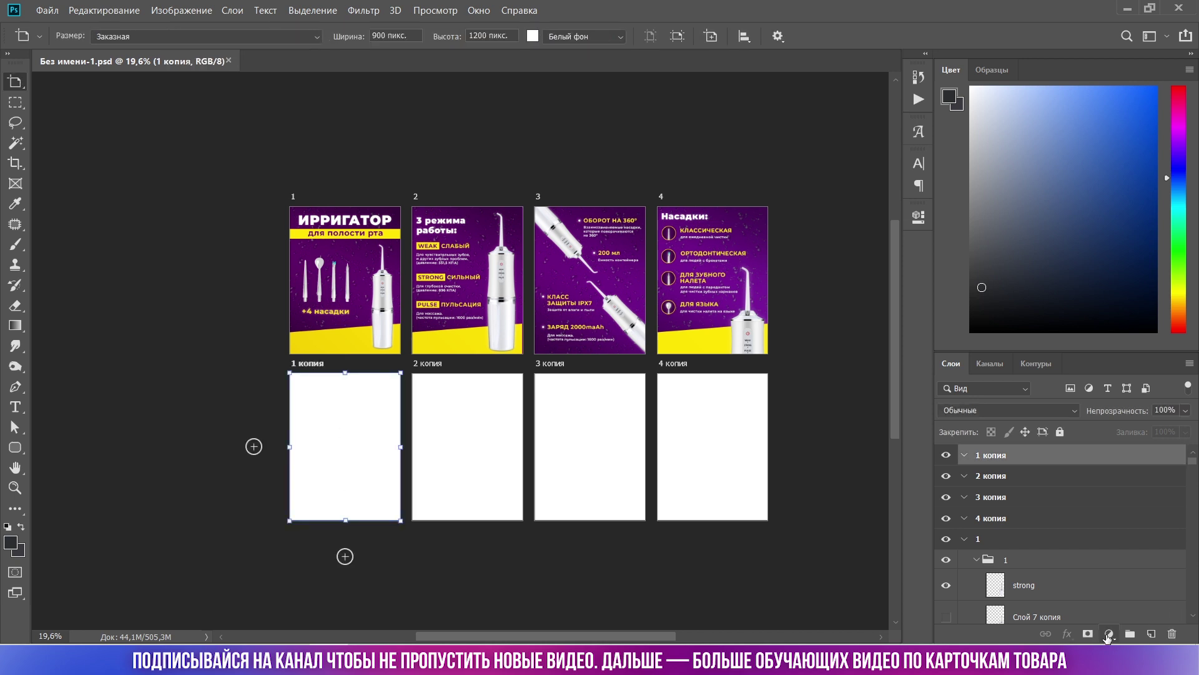
click(1108, 635)
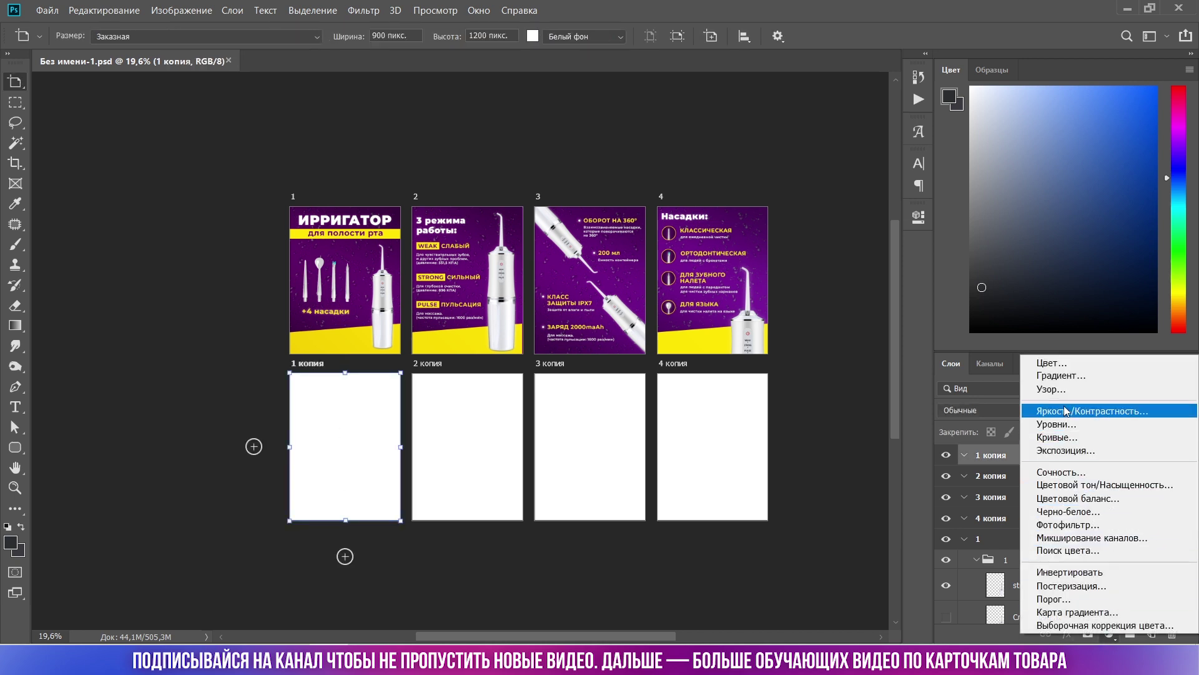
click(1063, 376)
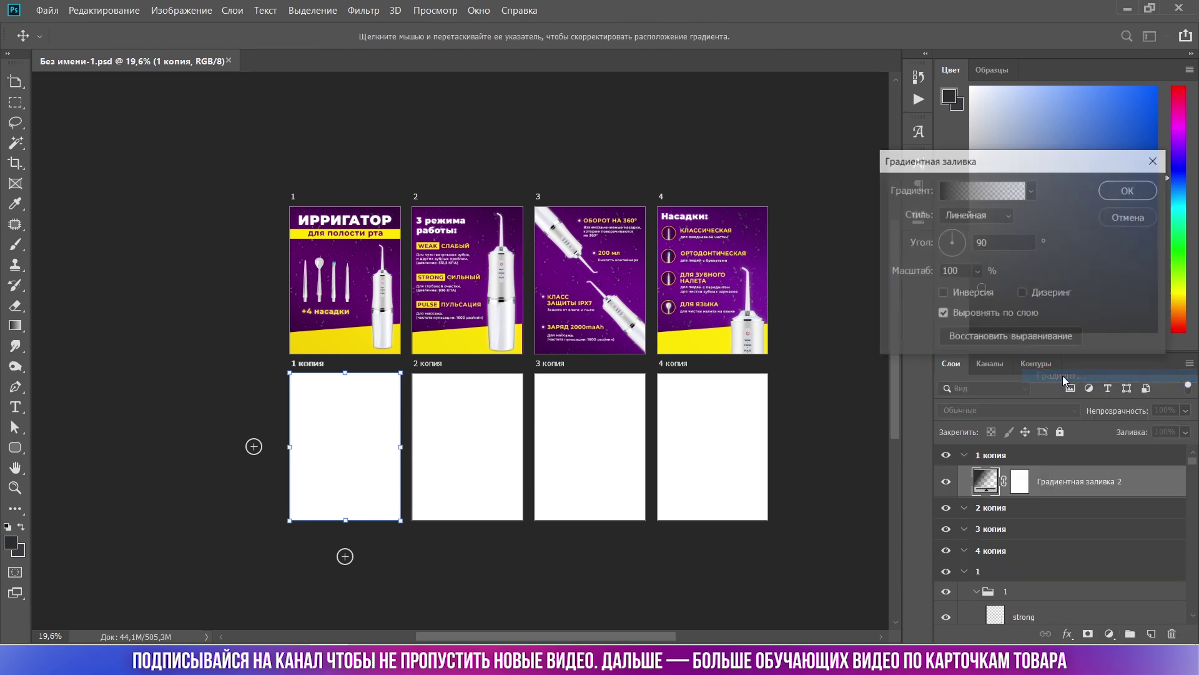
click(1031, 192)
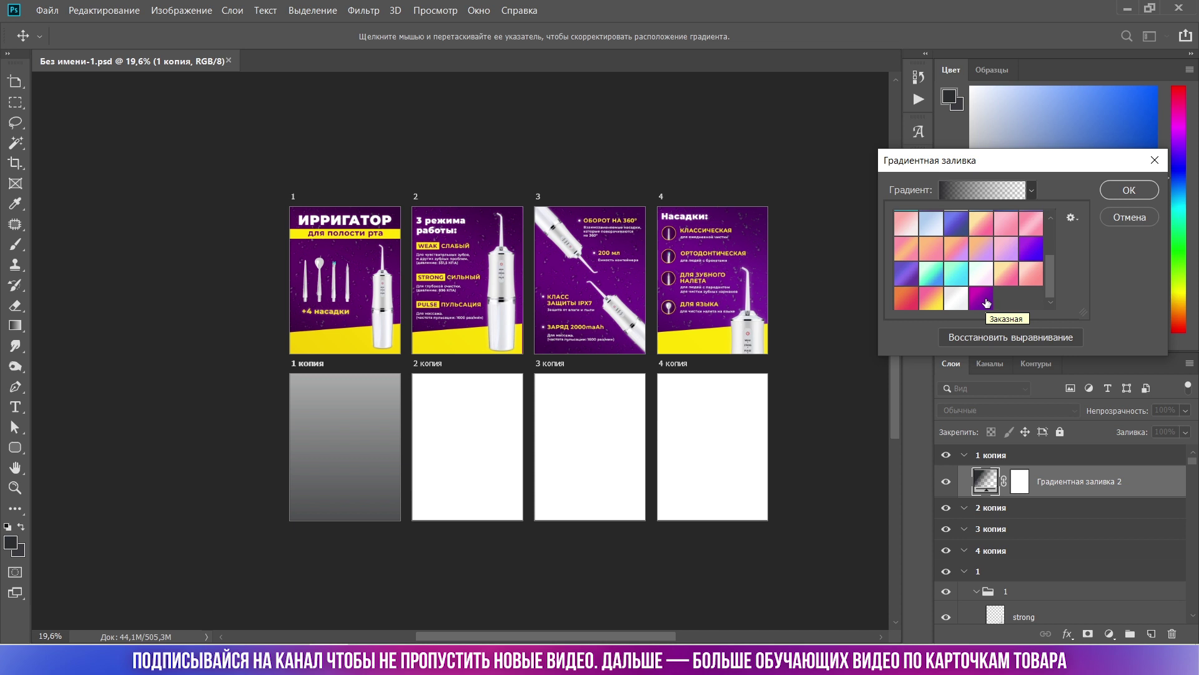
click(986, 302)
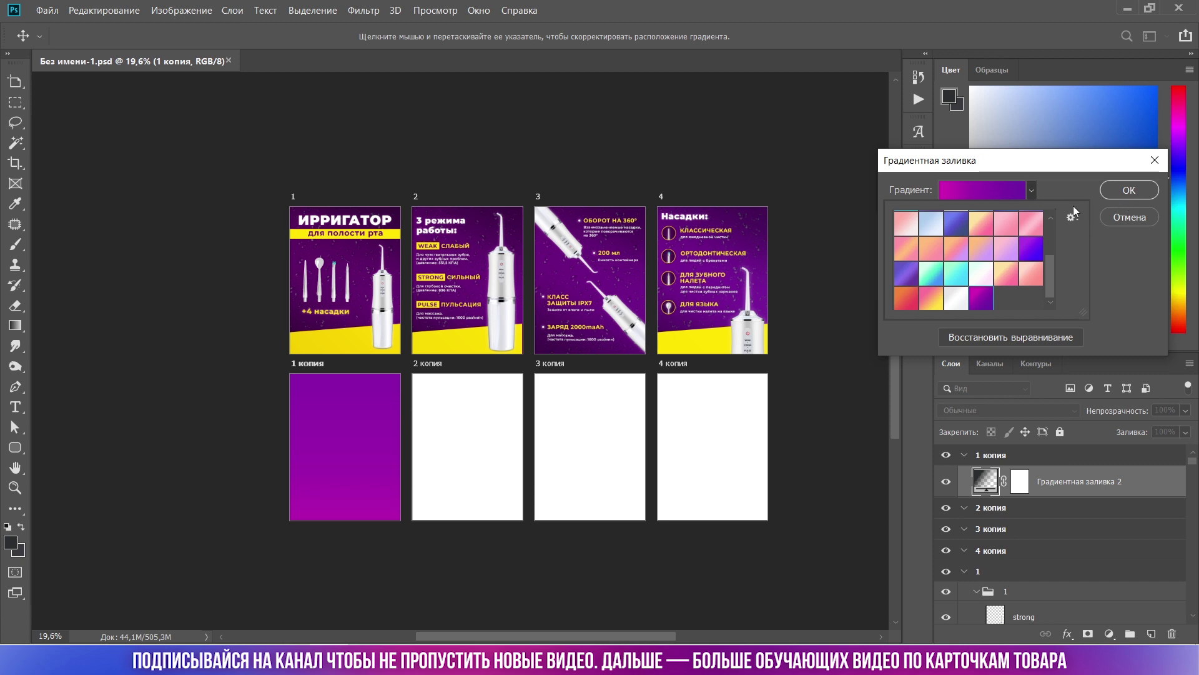
click(1133, 192)
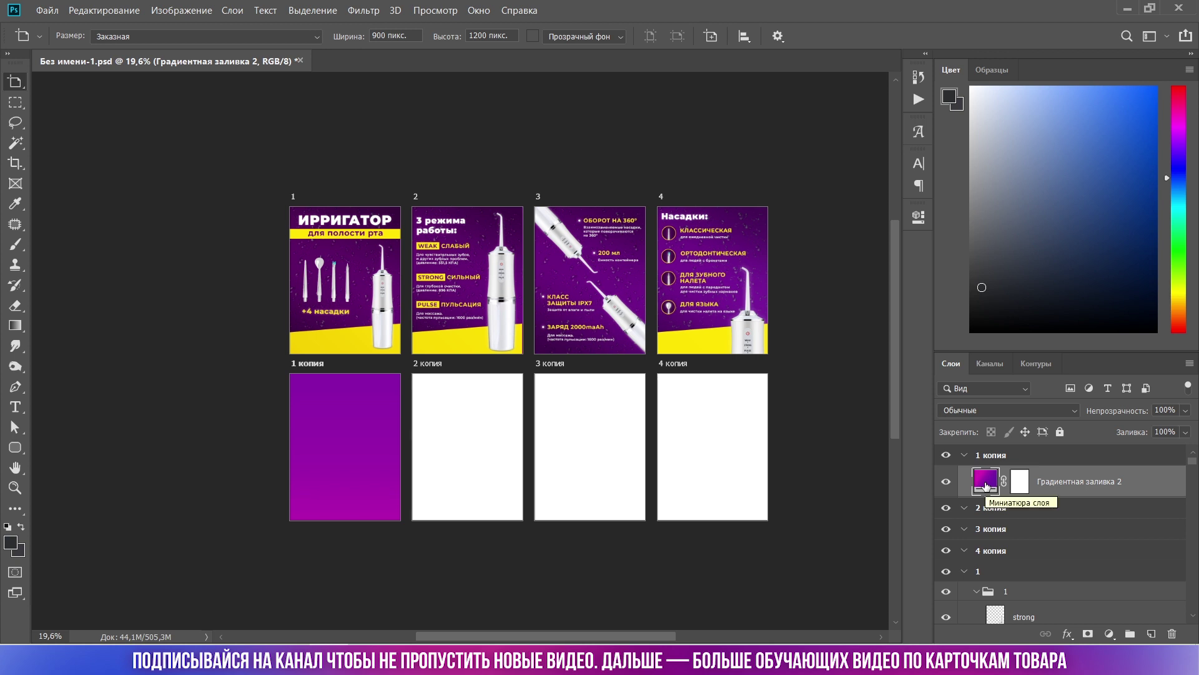
key(ctrl)
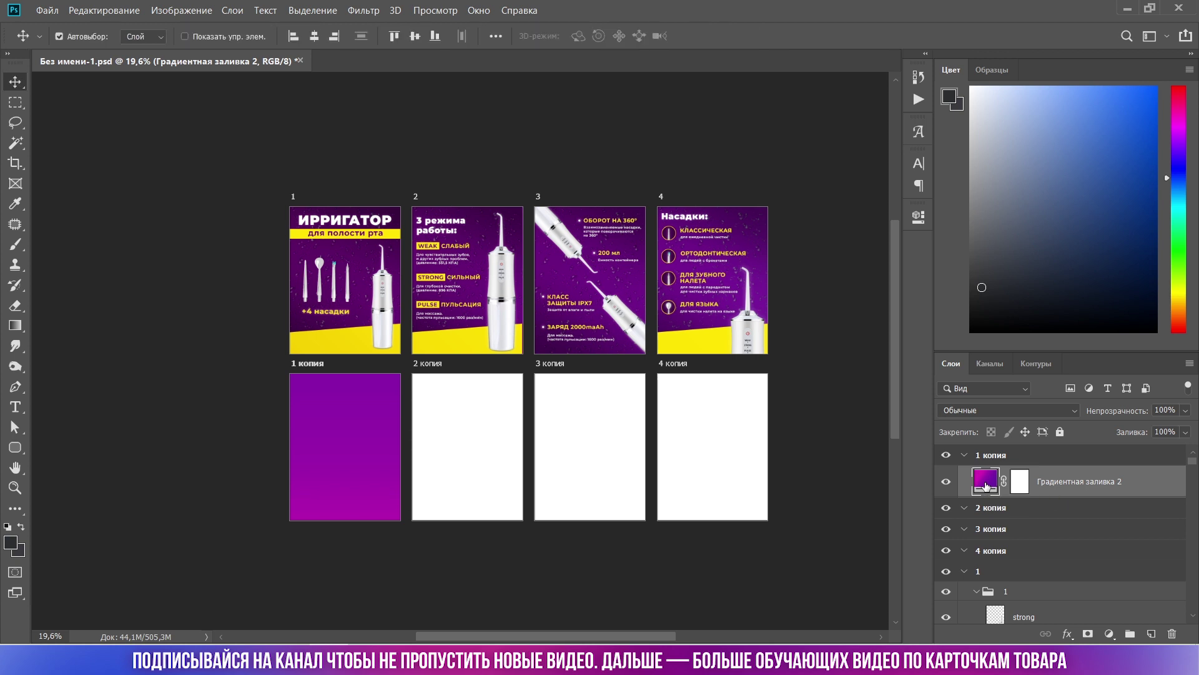
Review the purple gradient's colour and opacity stops, then tilt the gradient to 122,89°.
double_click(985, 481)
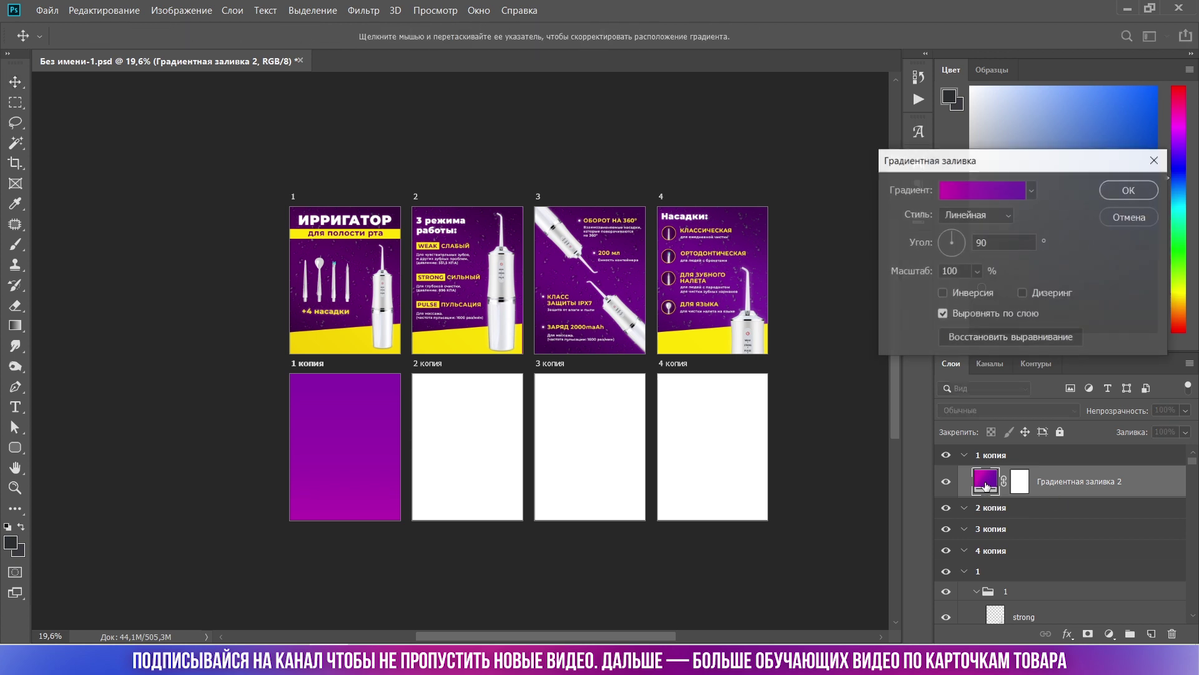
click(980, 193)
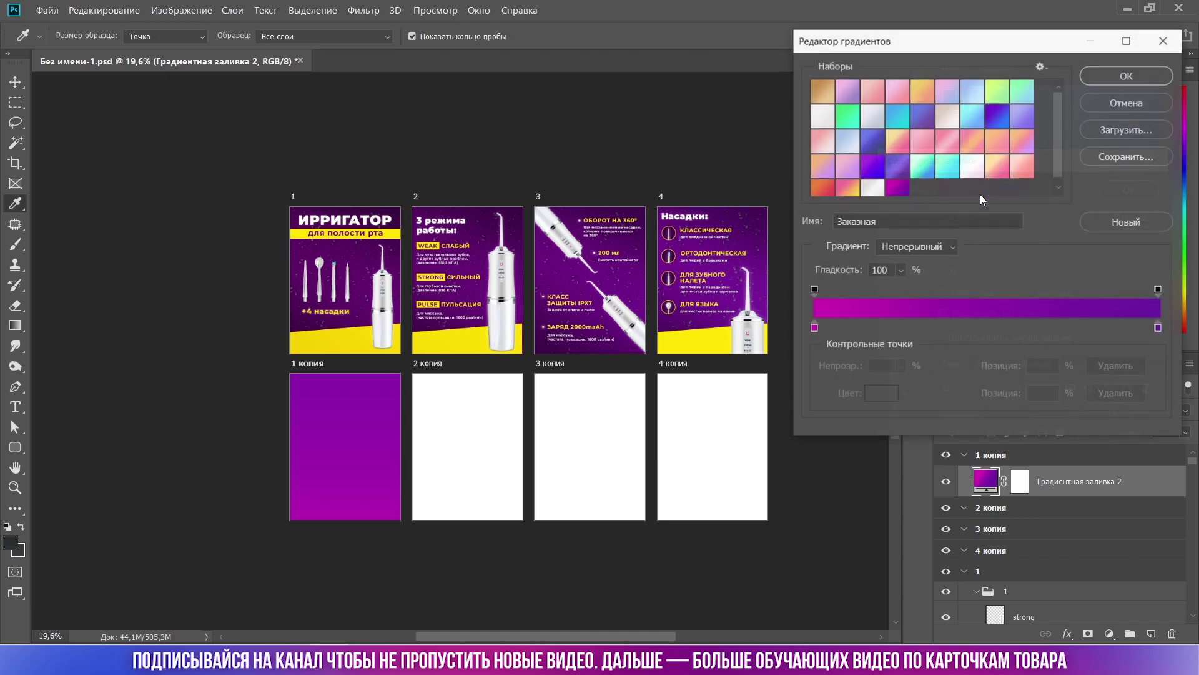
click(815, 328)
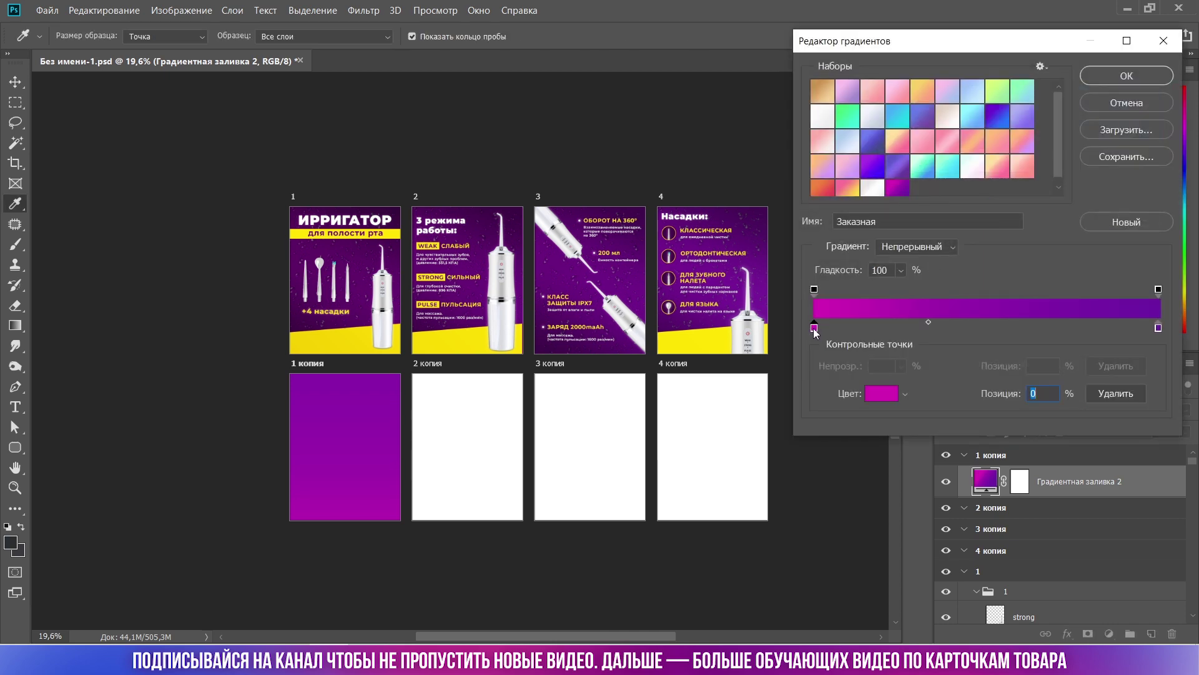
double_click(815, 328)
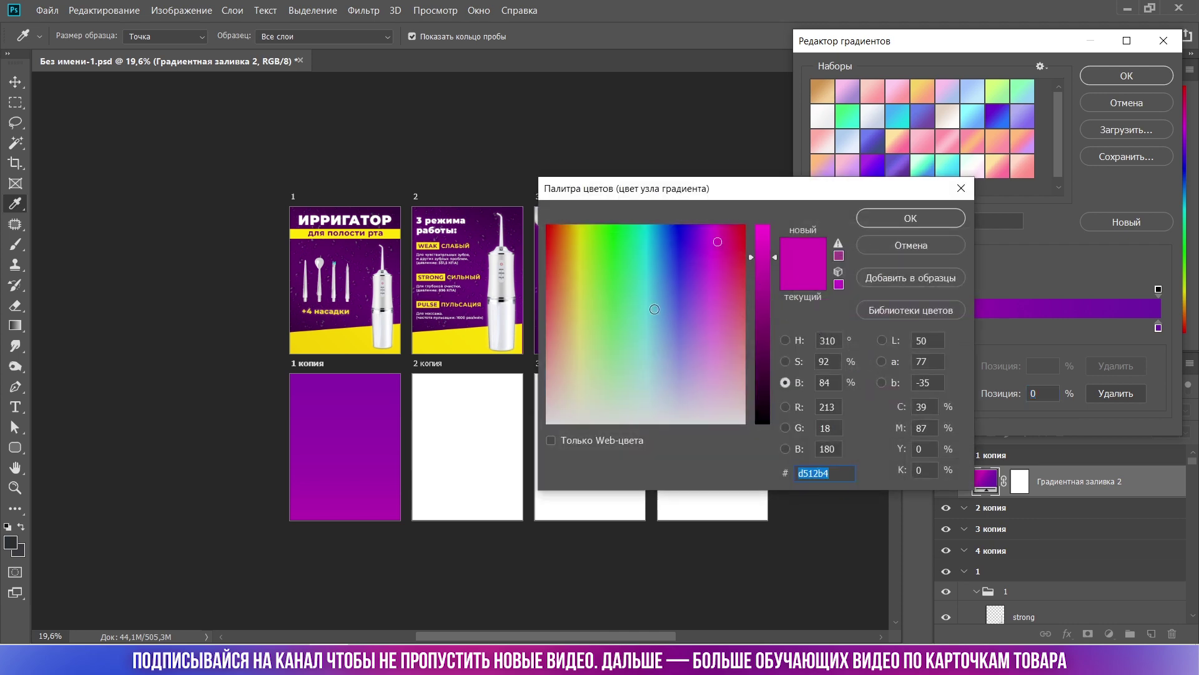
key(Return)
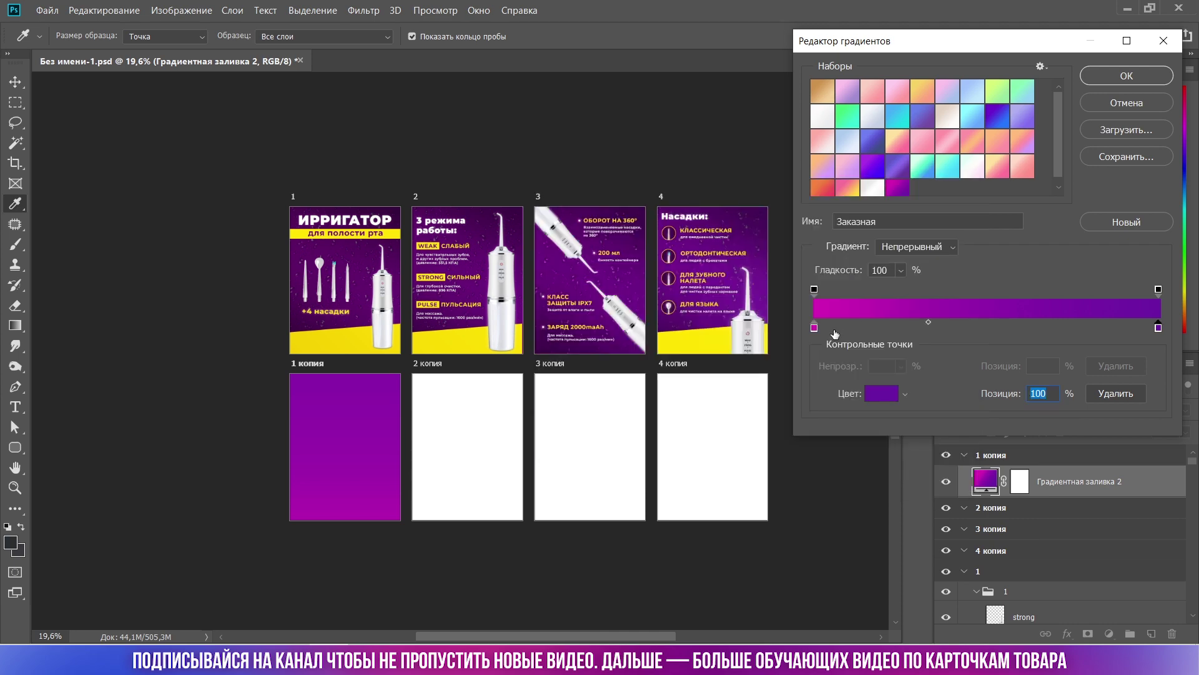
click(814, 289)
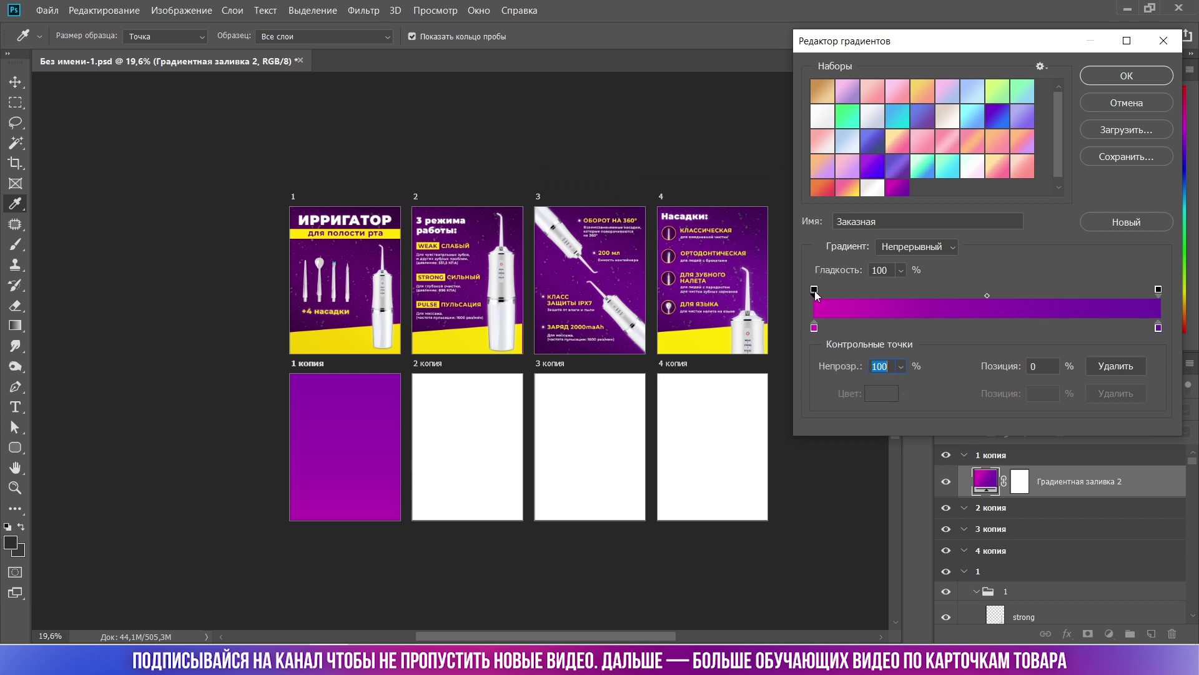
click(901, 366)
click(902, 366)
click(1123, 75)
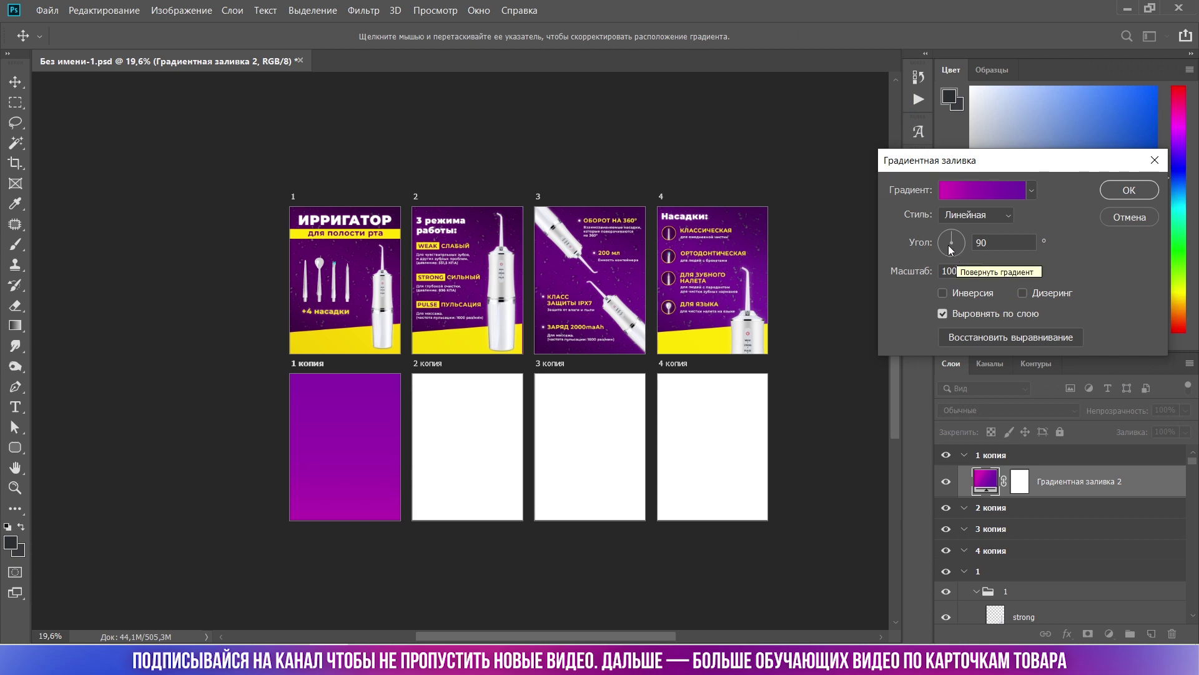
drag(950, 250, 944, 231)
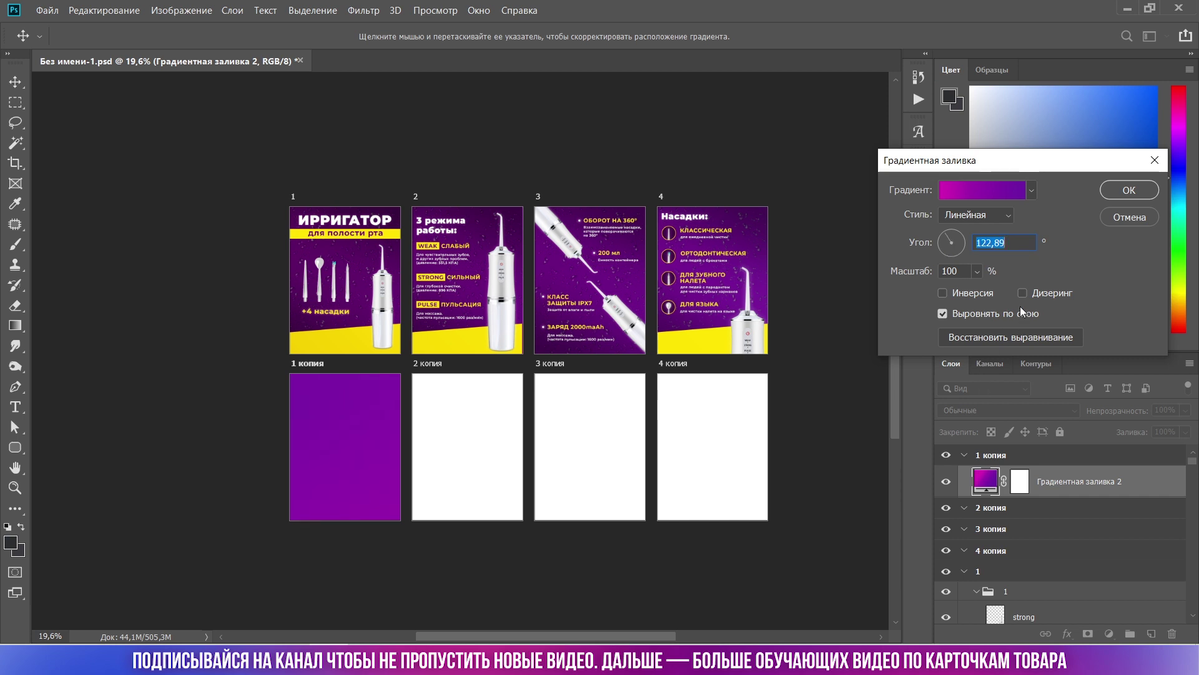
click(1124, 191)
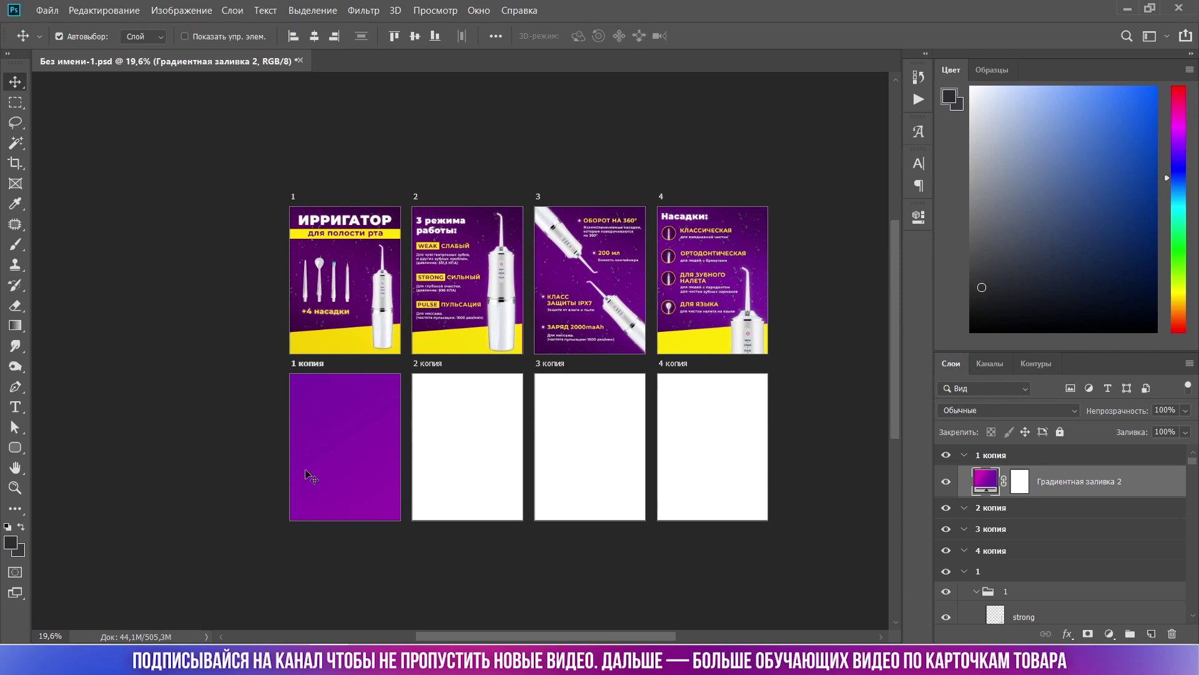
Drag the капли drops image from the видео folder onto the first card.
scroll(311, 476, up, 1)
scroll(310, 476, up, 1)
scroll(312, 475, up, 1)
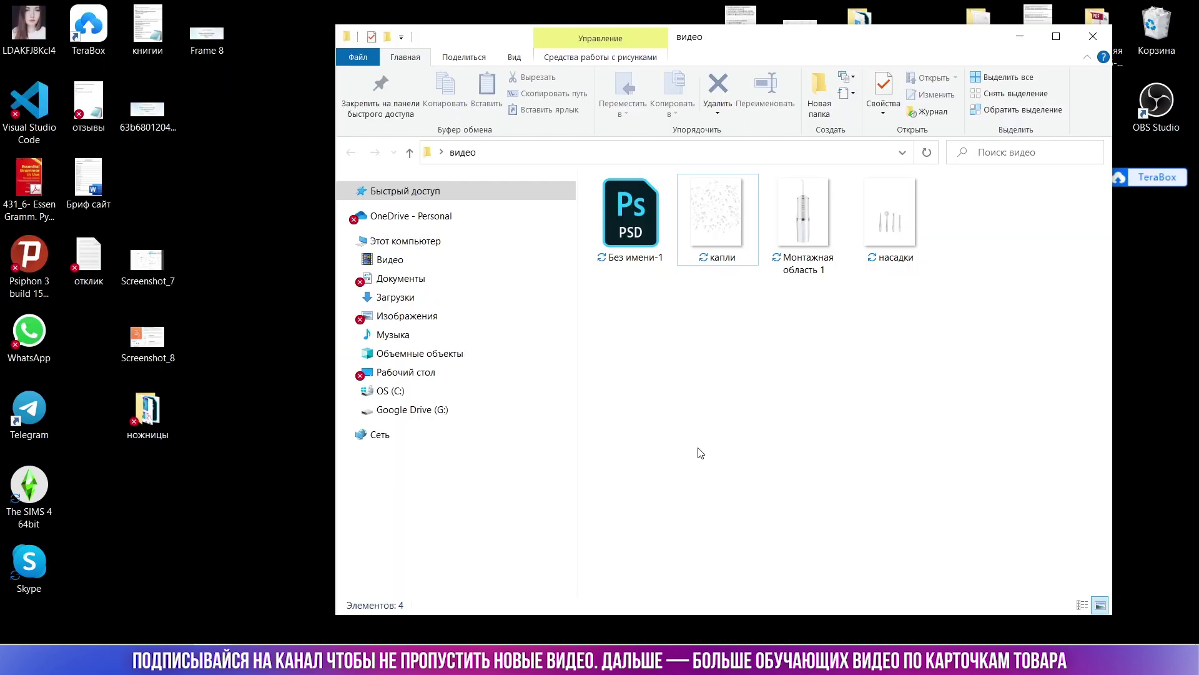
mouse_move(719, 233)
mouse_down()
mouse_move(455, 574)
mouse_move(465, 598)
mouse_move(342, 628)
mouse_move(377, 435)
mouse_up()
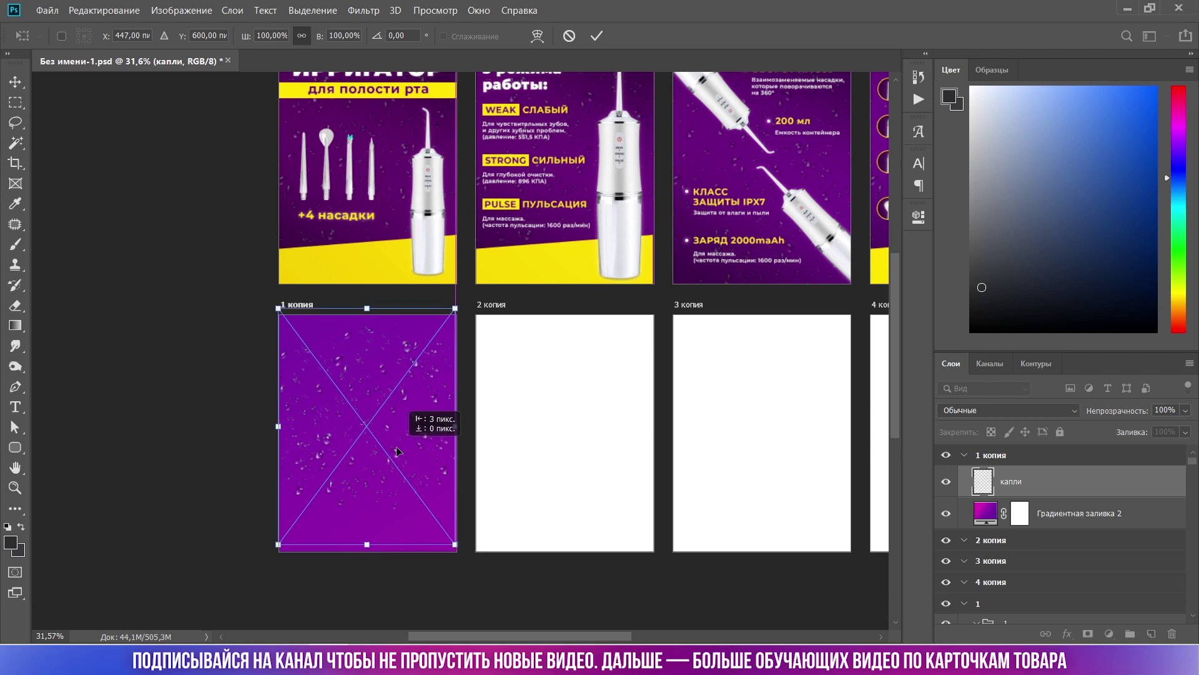
Place the капли image and duplicate its layer as капли копия.
key(Return)
scroll(325, 454, up, 1)
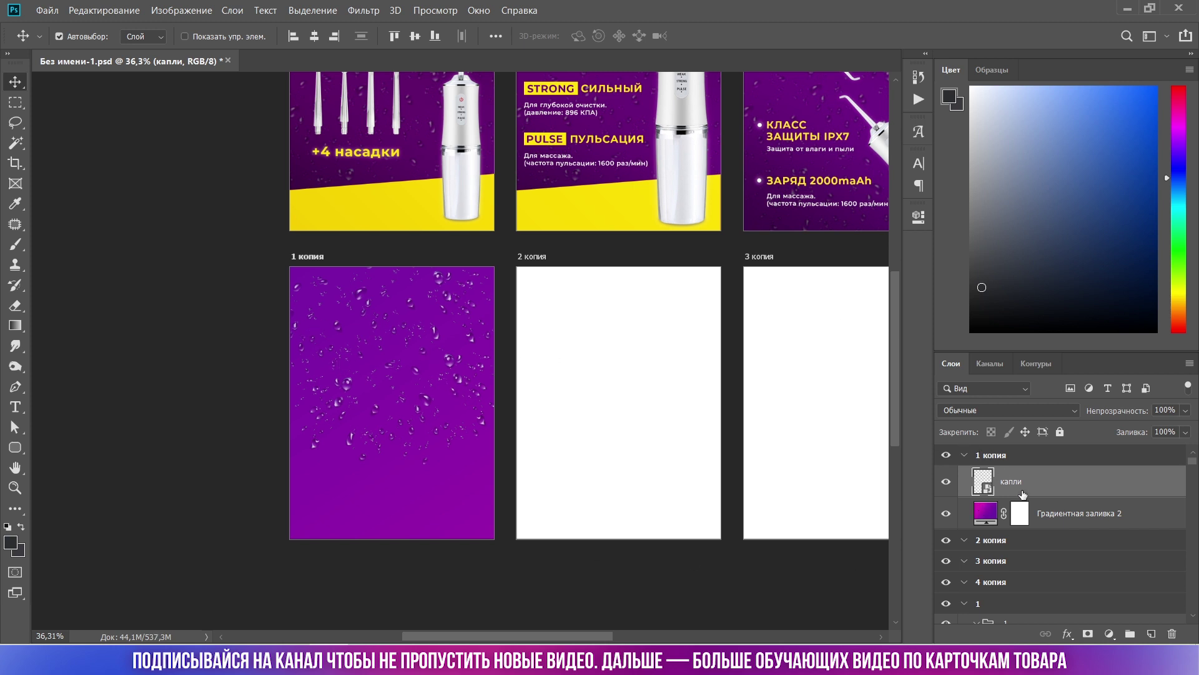
drag(1021, 494, 1016, 467)
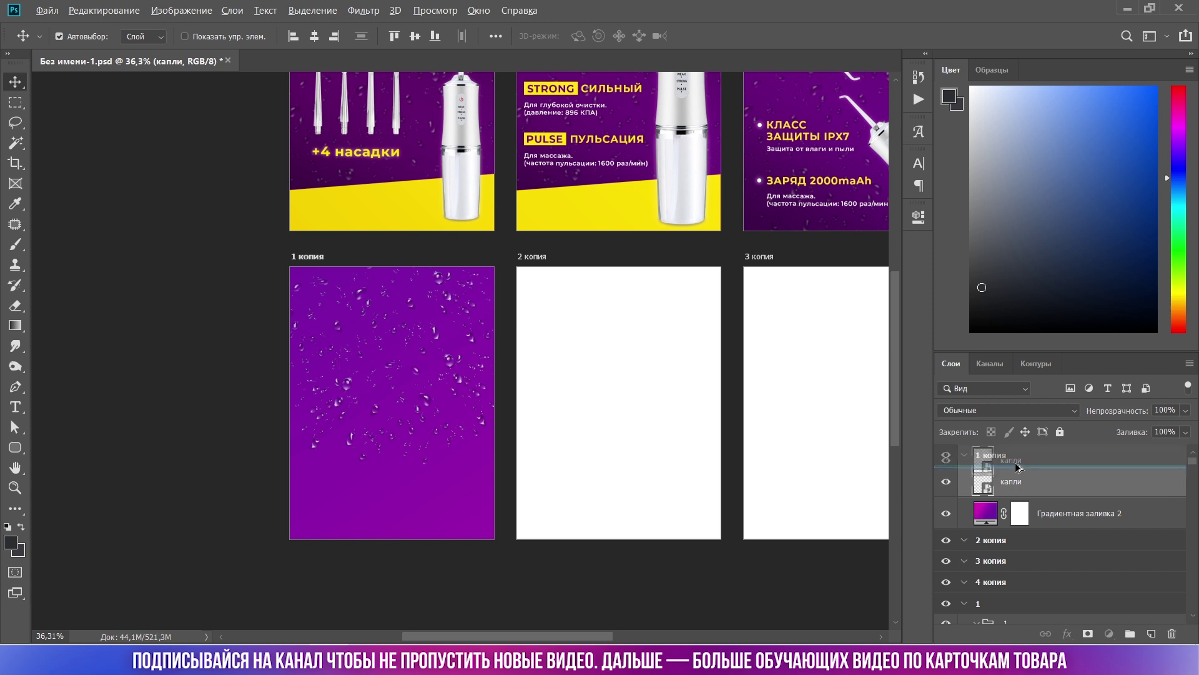
drag(1018, 468, 1016, 467)
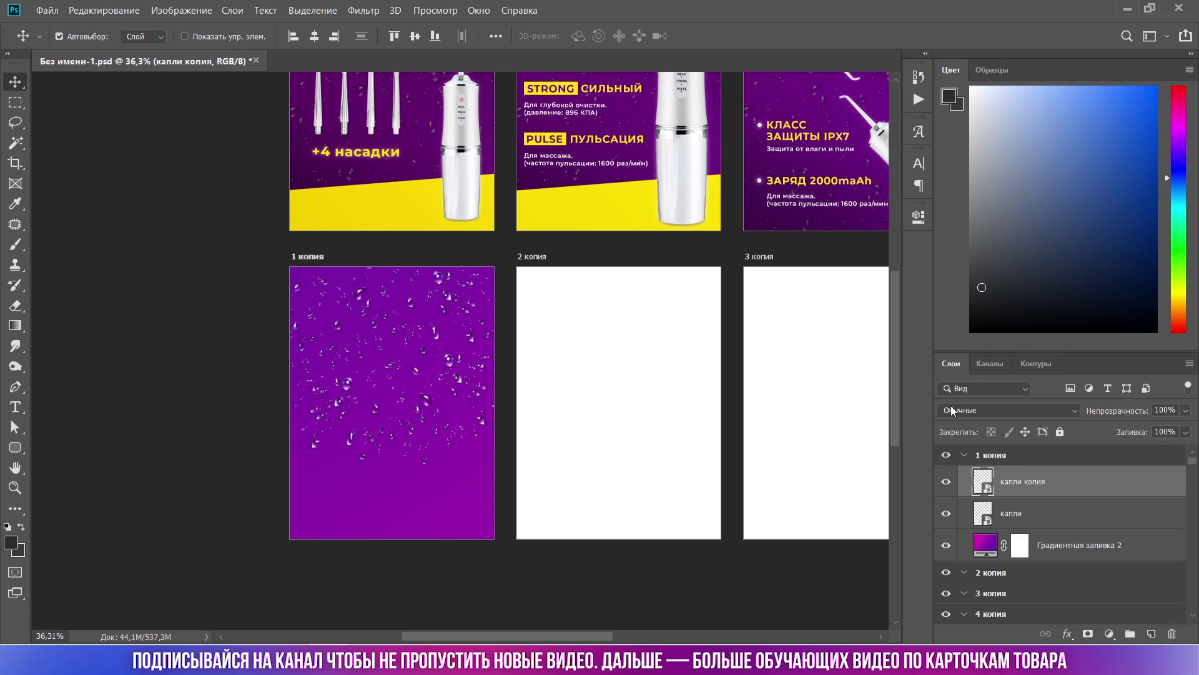
Shift the капли копия drops lower on the card and zoom in for a closer view.
drag(426, 403, 438, 583)
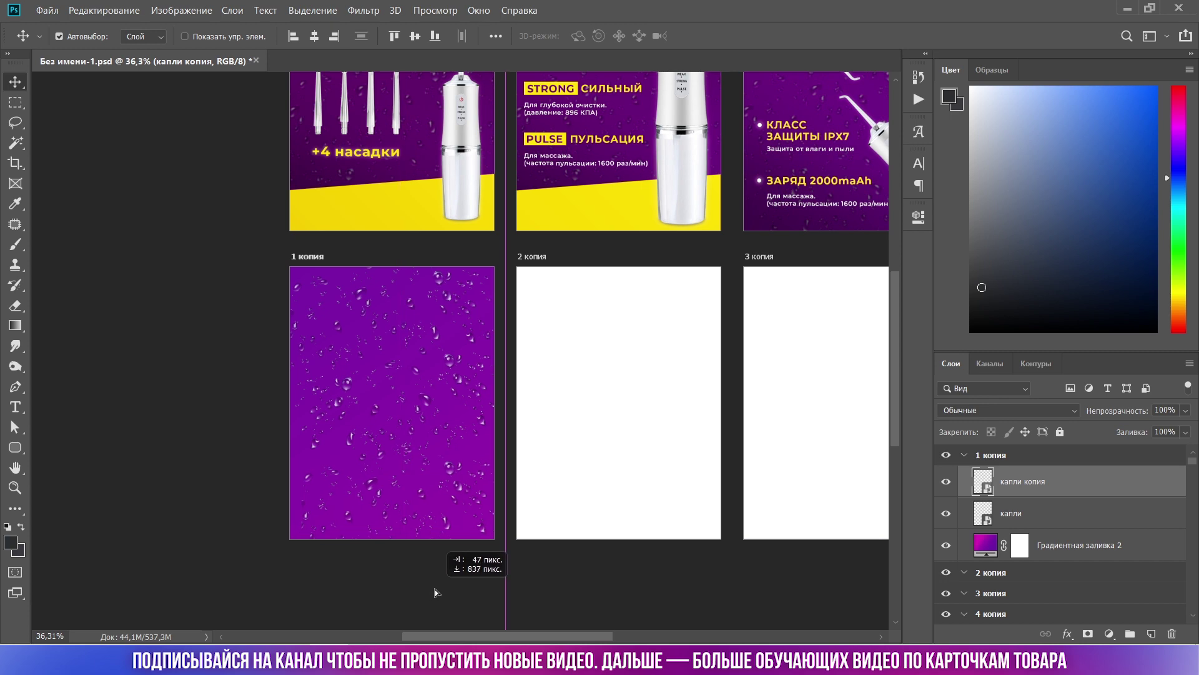
drag(438, 582, 437, 583)
key(ctrl+plus)
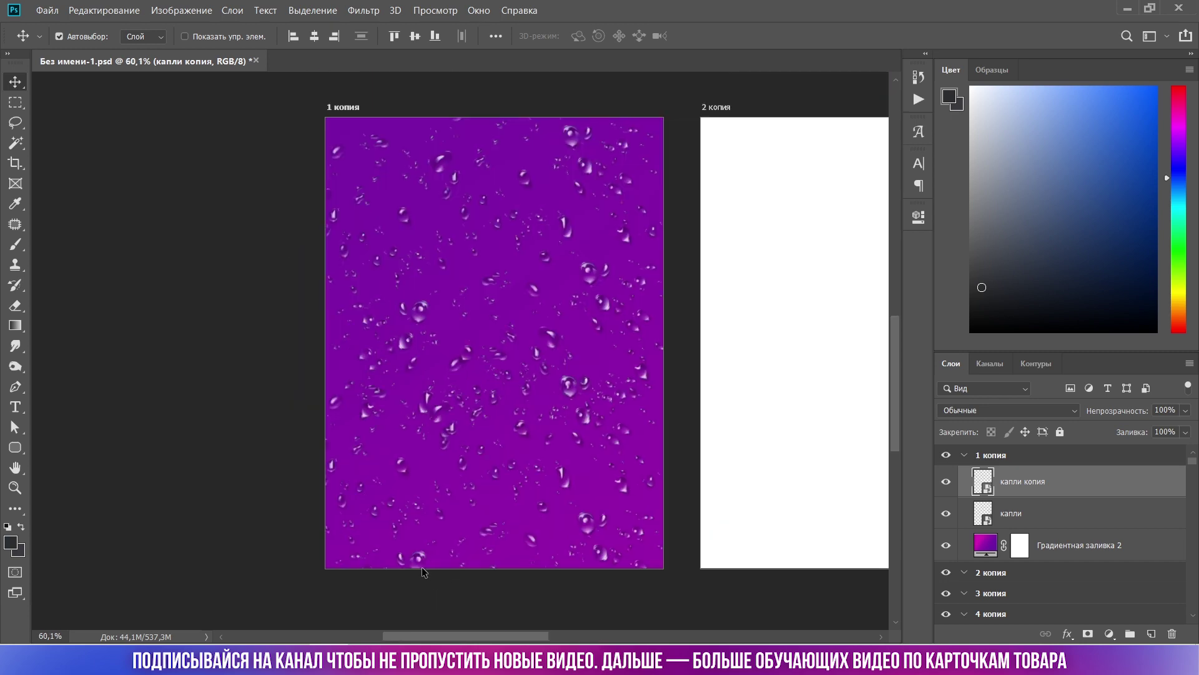
scroll(549, 361, up, 2)
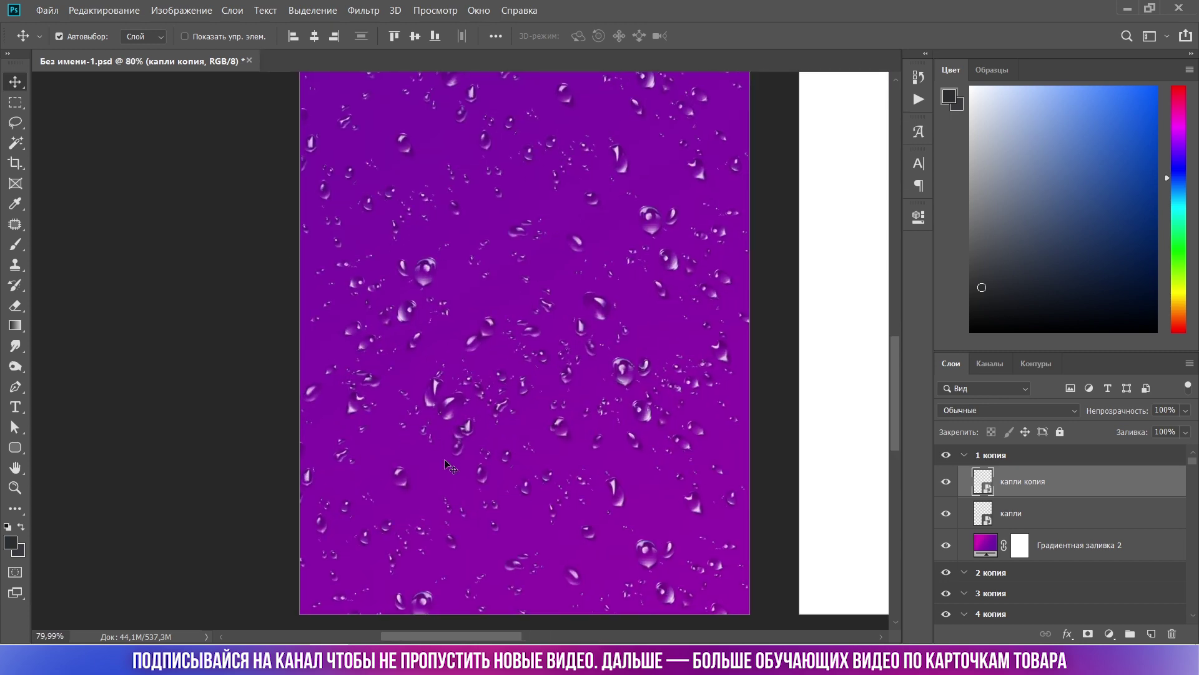
scroll(549, 361, up, 2)
scroll(550, 361, up, 2)
scroll(482, 309, up, 1)
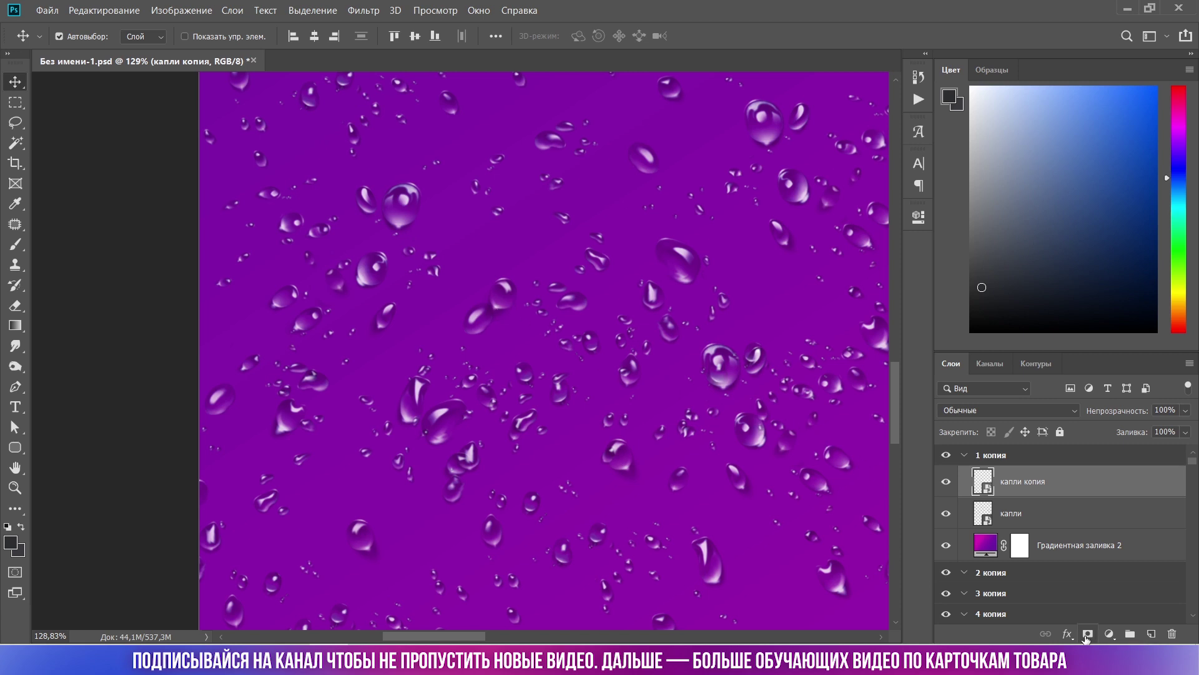
Add a layer mask to капли копия and set up a slightly larger soft round black brush.
click(1088, 633)
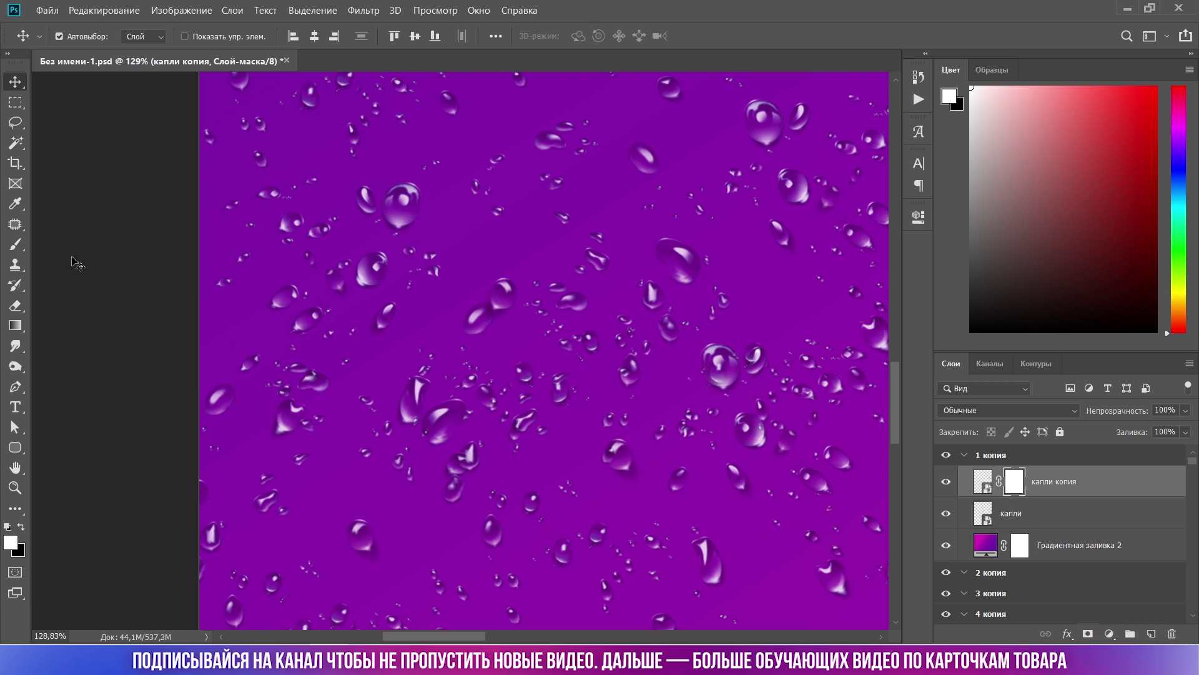
click(14, 245)
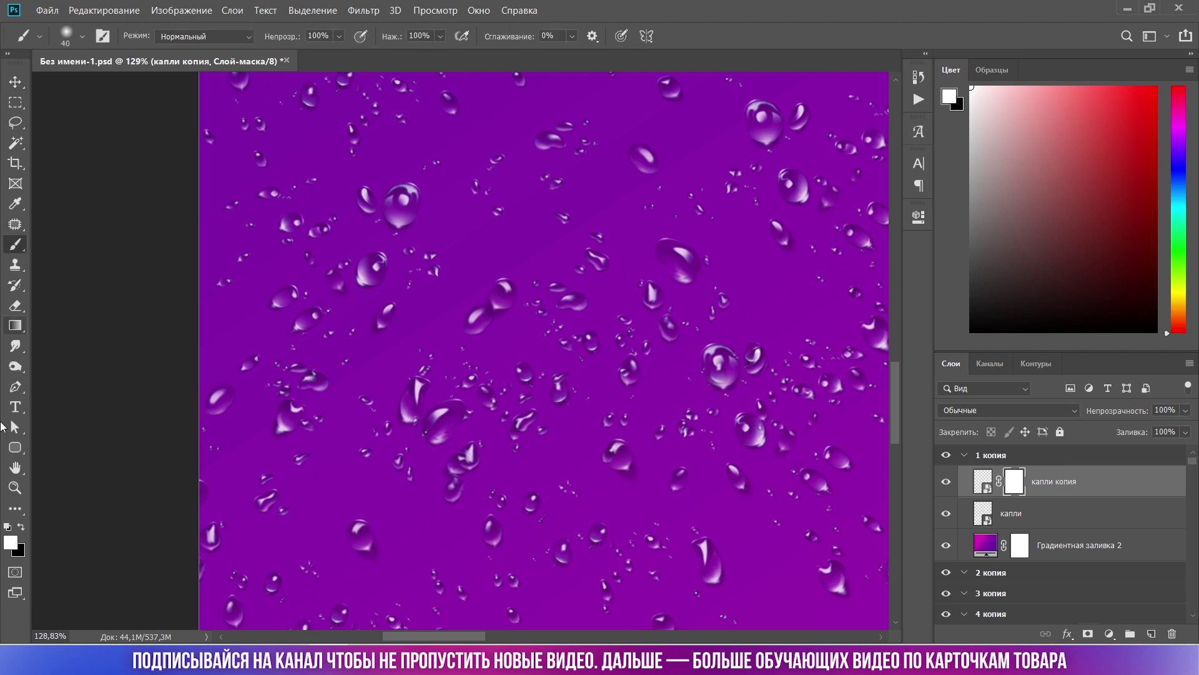
click(22, 531)
click(22, 531)
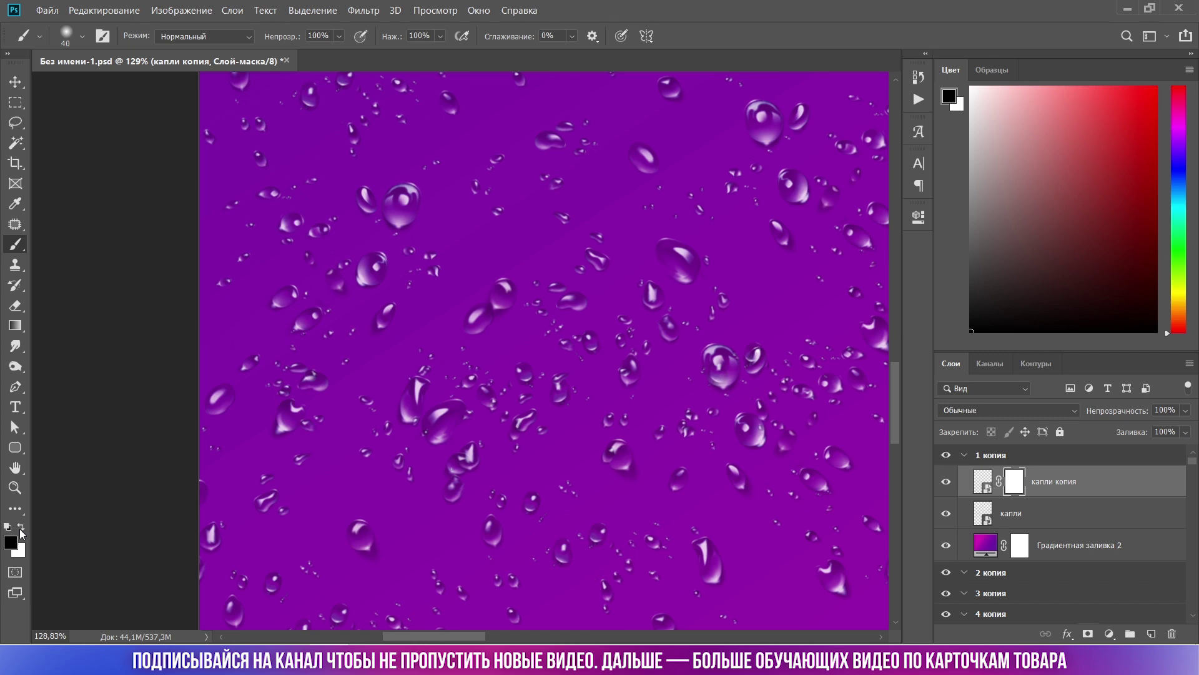
scroll(550, 315, down, 1)
scroll(550, 315, down, 4)
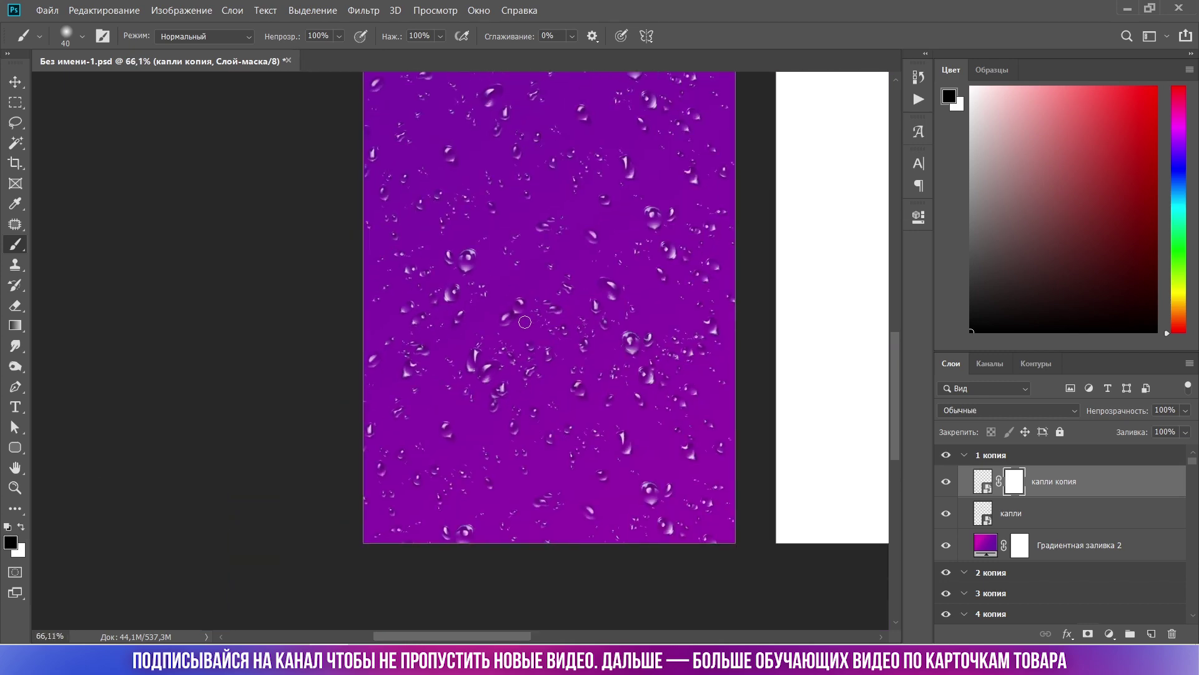
click(66, 31)
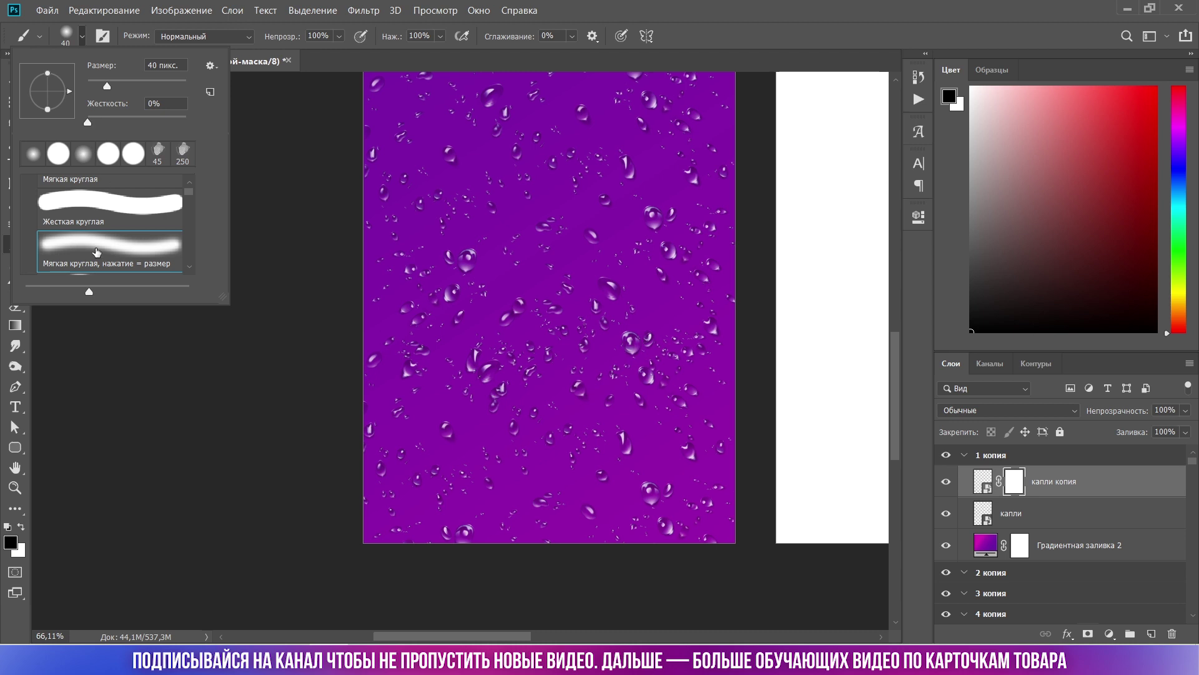
click(87, 268)
click(83, 37)
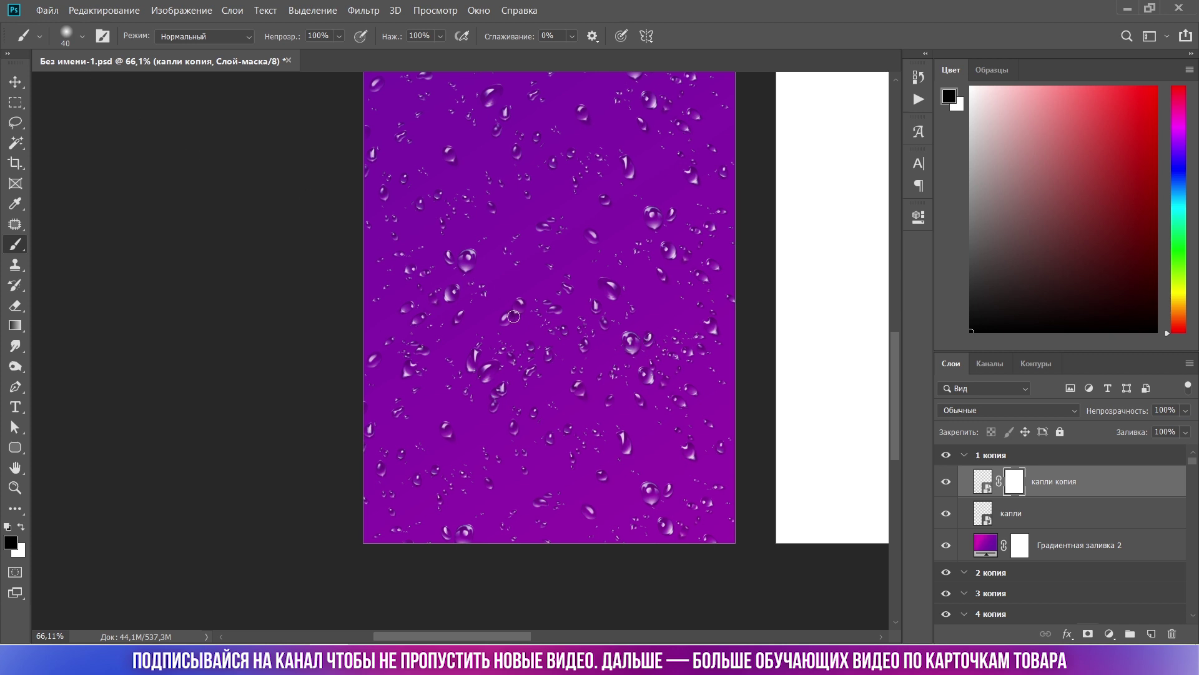
key(bracketright)
key(bracketright)
key(bracketright)
key(bracketright)
key(bracketright)
key(bracketright)
key(bracketright)
key(bracketright)
key(bracketright)
Paint black on the mask to hide drops across the middle and right of the card.
scroll(454, 358, up, 3)
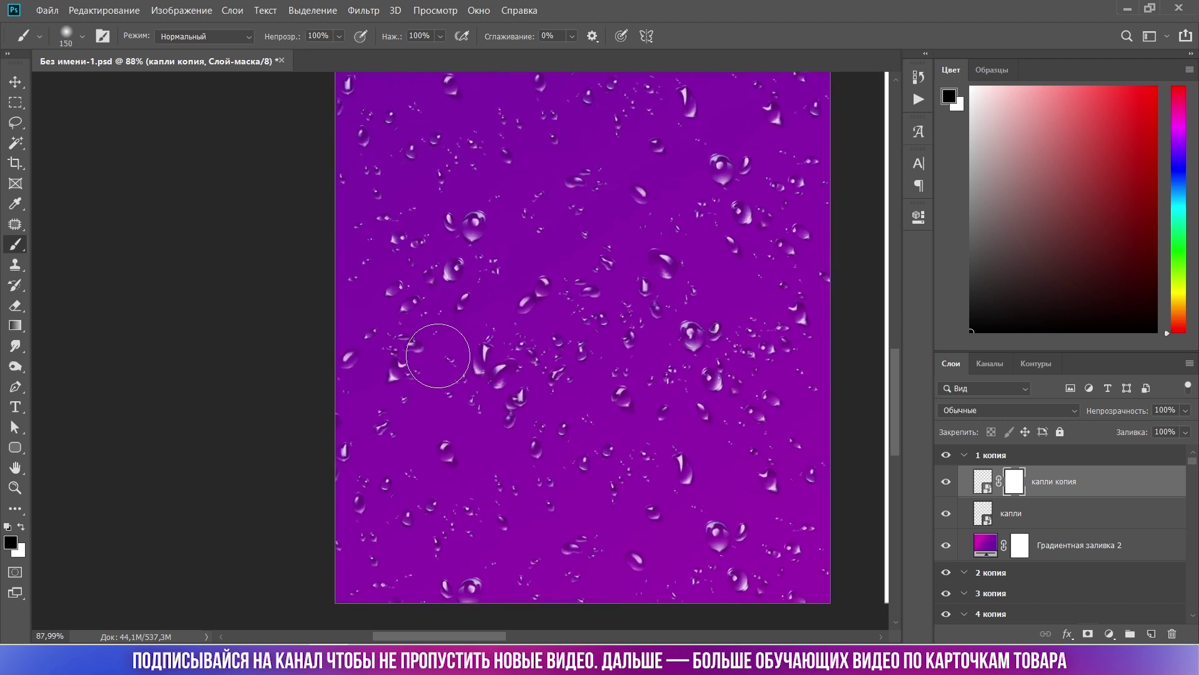
scroll(462, 344, up, 2)
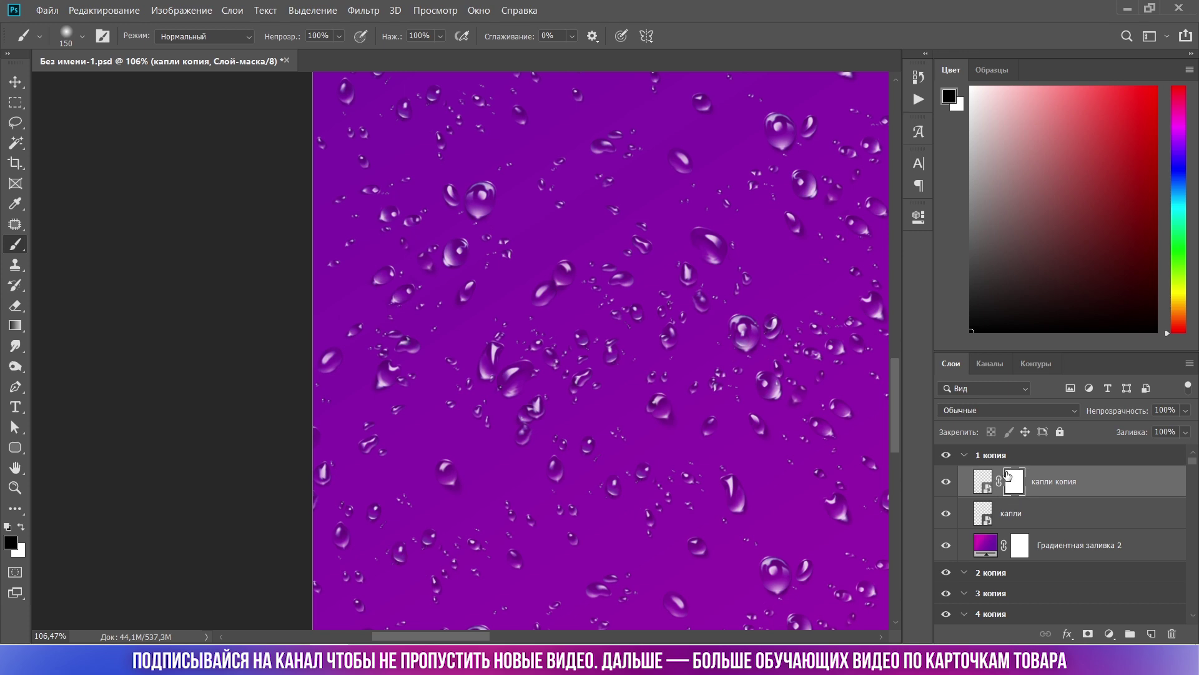
scroll(535, 315, down, 3)
scroll(527, 249, up, 2)
scroll(459, 241, up, 1)
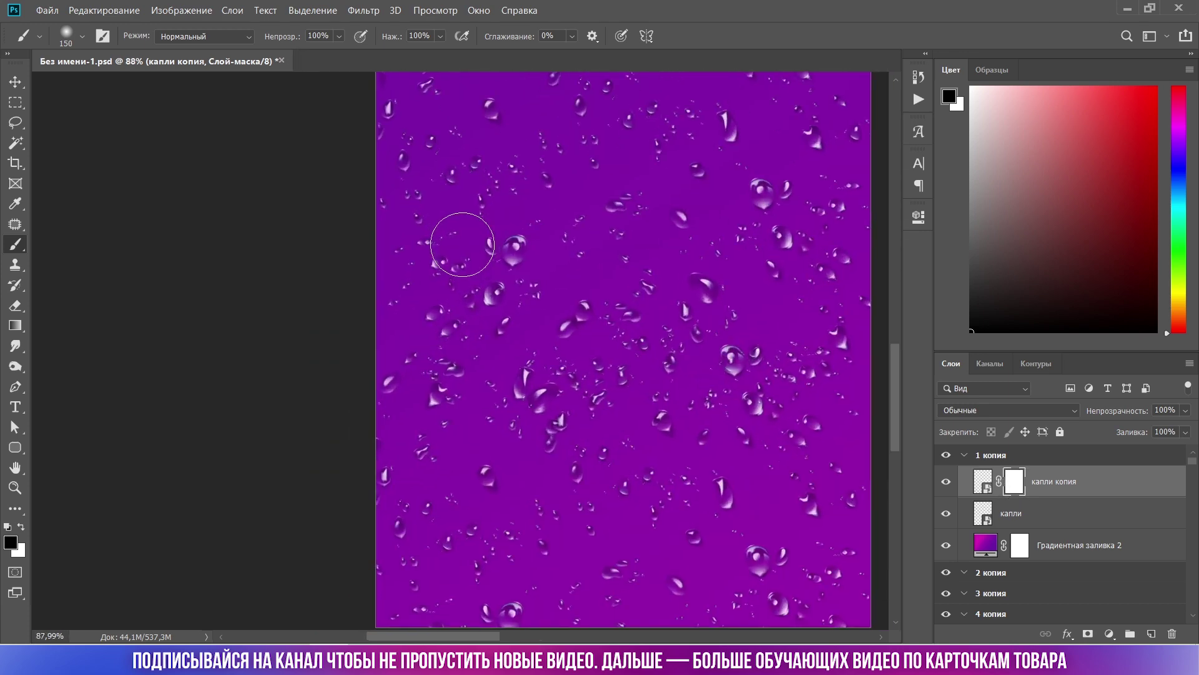
mouse_move(517, 254)
mouse_down()
mouse_move(549, 281)
mouse_move(494, 354)
mouse_move(412, 376)
mouse_up()
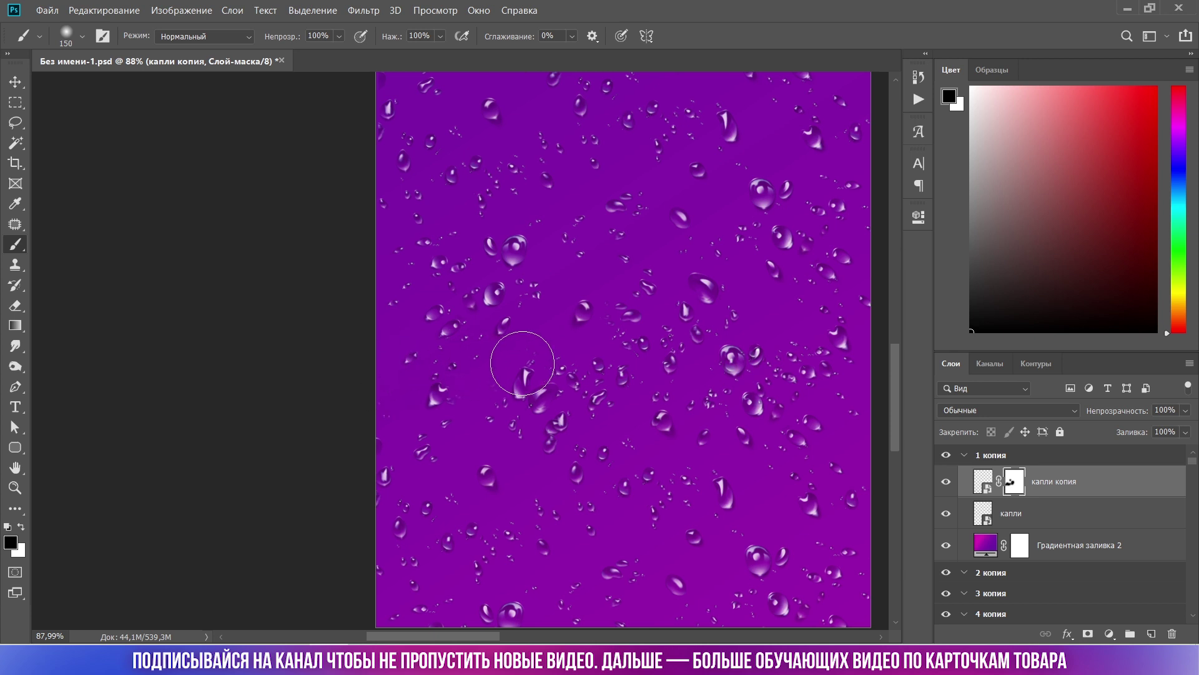
drag(536, 389, 537, 403)
drag(669, 350, 650, 324)
mouse_move(711, 373)
mouse_down()
mouse_move(736, 348)
mouse_move(756, 399)
mouse_up()
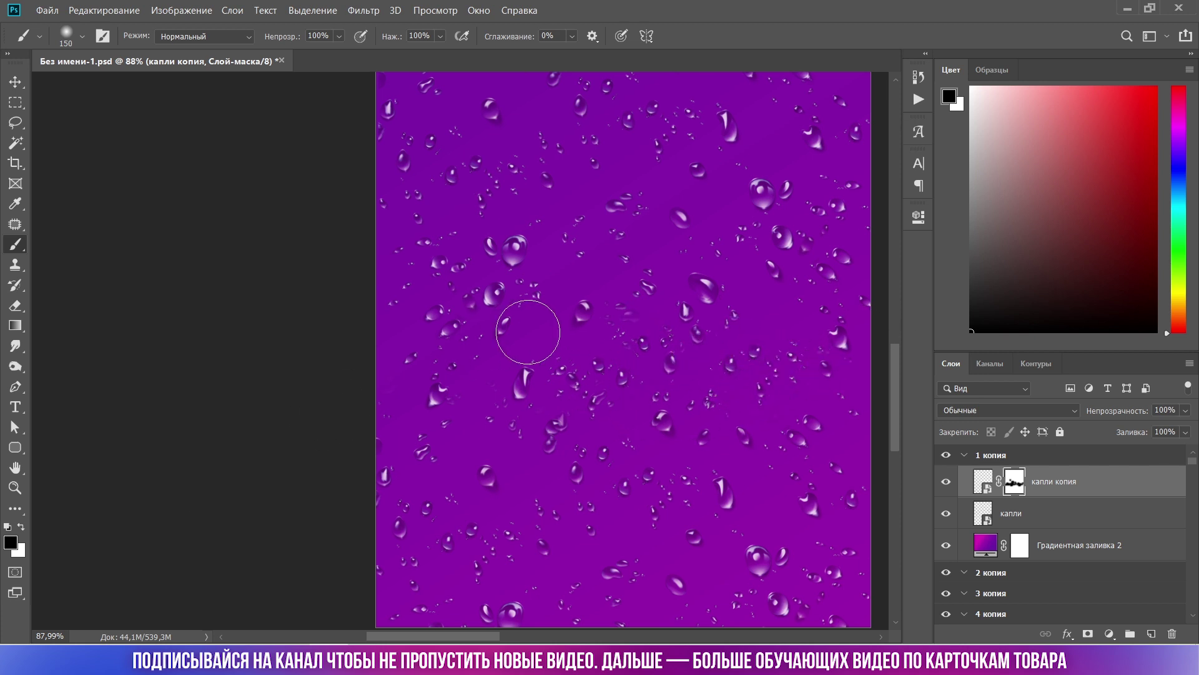
scroll(663, 431, down, 3)
scroll(662, 431, up, 3)
scroll(702, 415, up, 3)
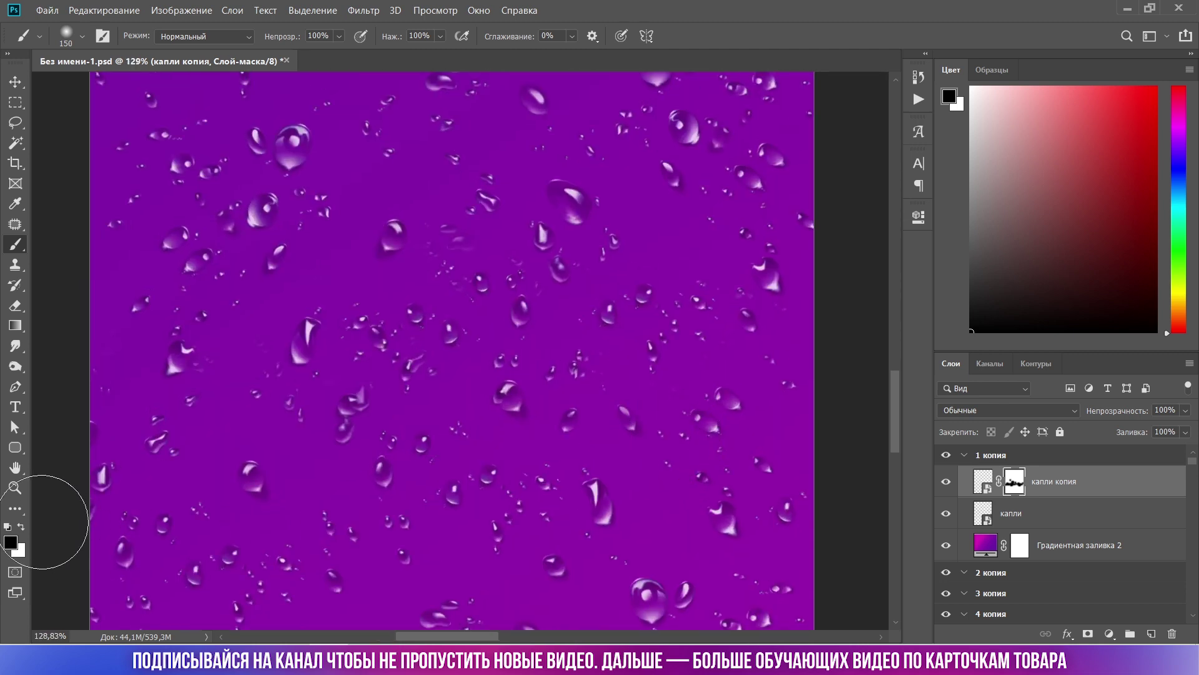
Paint white on the mask to restore some hidden drops, then return to black.
click(22, 527)
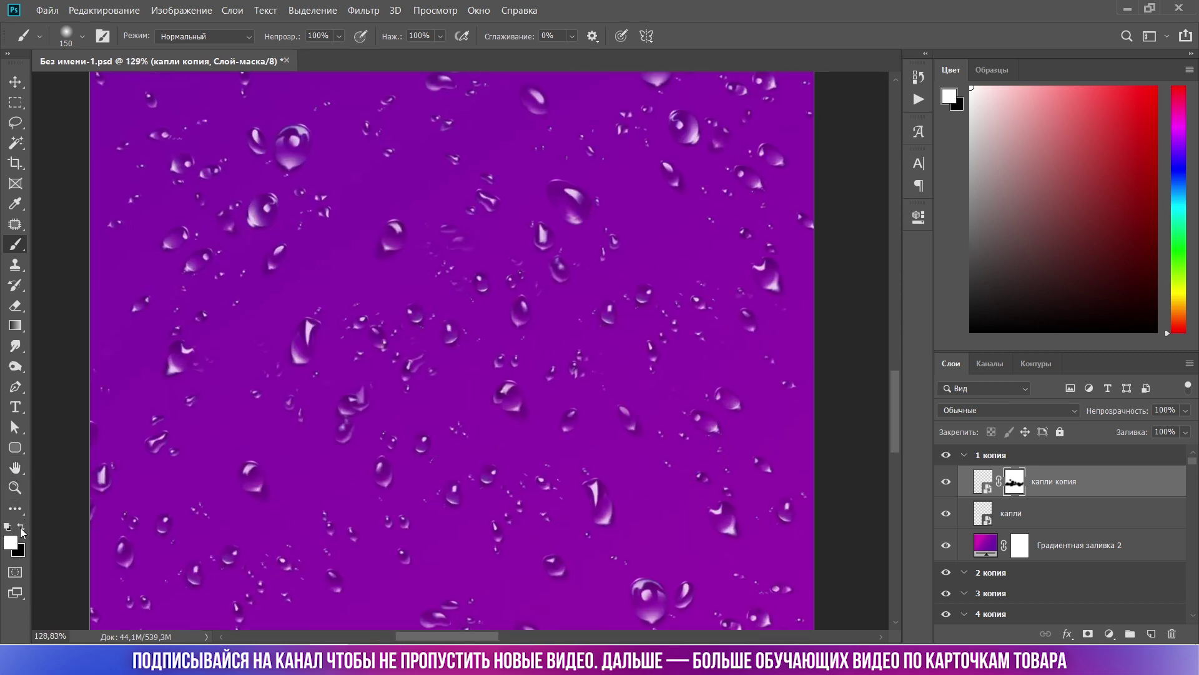
scroll(537, 462, down, 2)
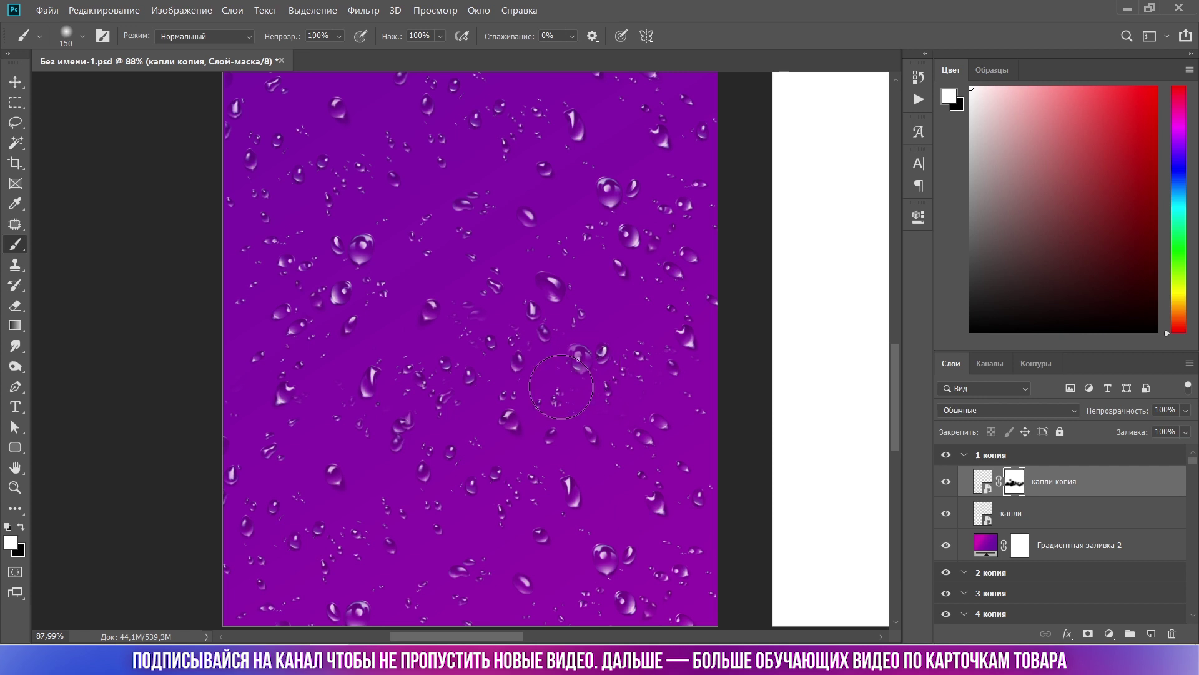
mouse_move(570, 363)
mouse_down()
mouse_move(602, 411)
mouse_move(668, 376)
mouse_up()
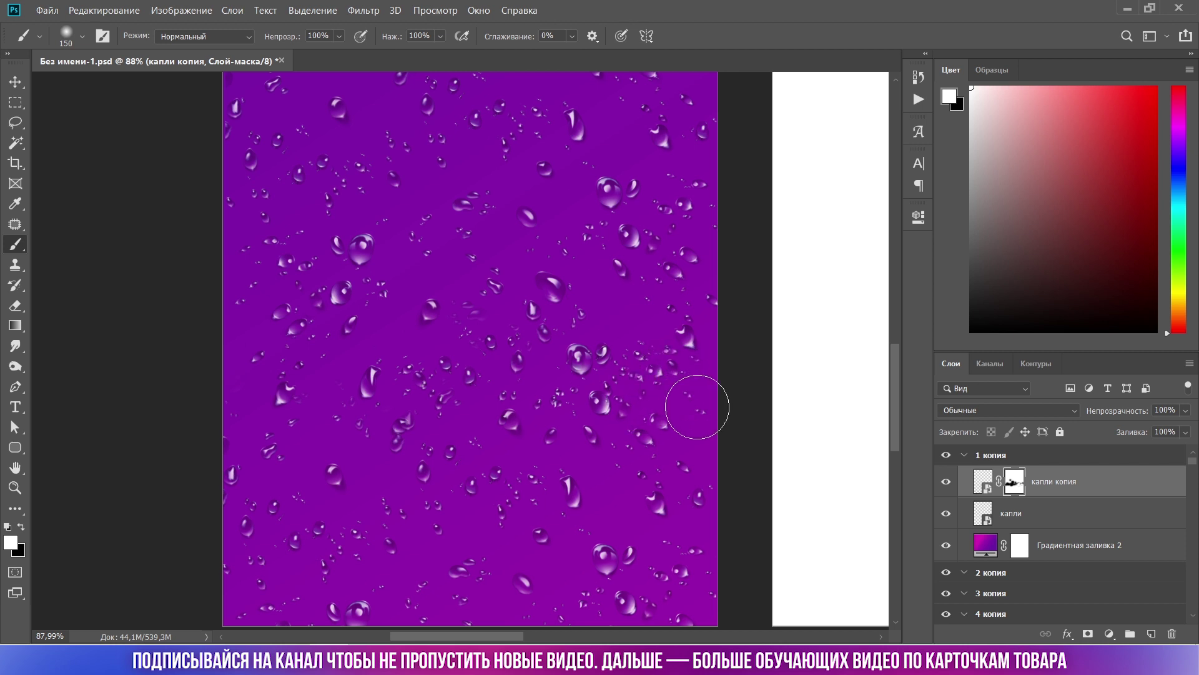
key(x)
scroll(715, 317, down, 2)
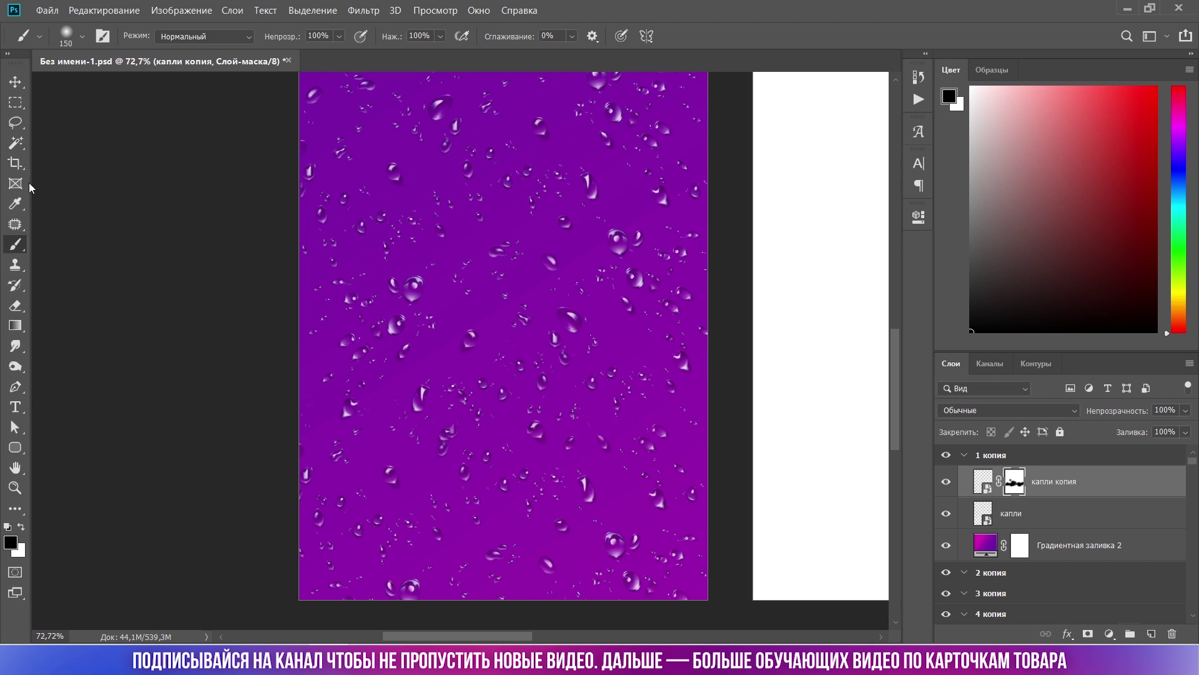
click(1052, 513)
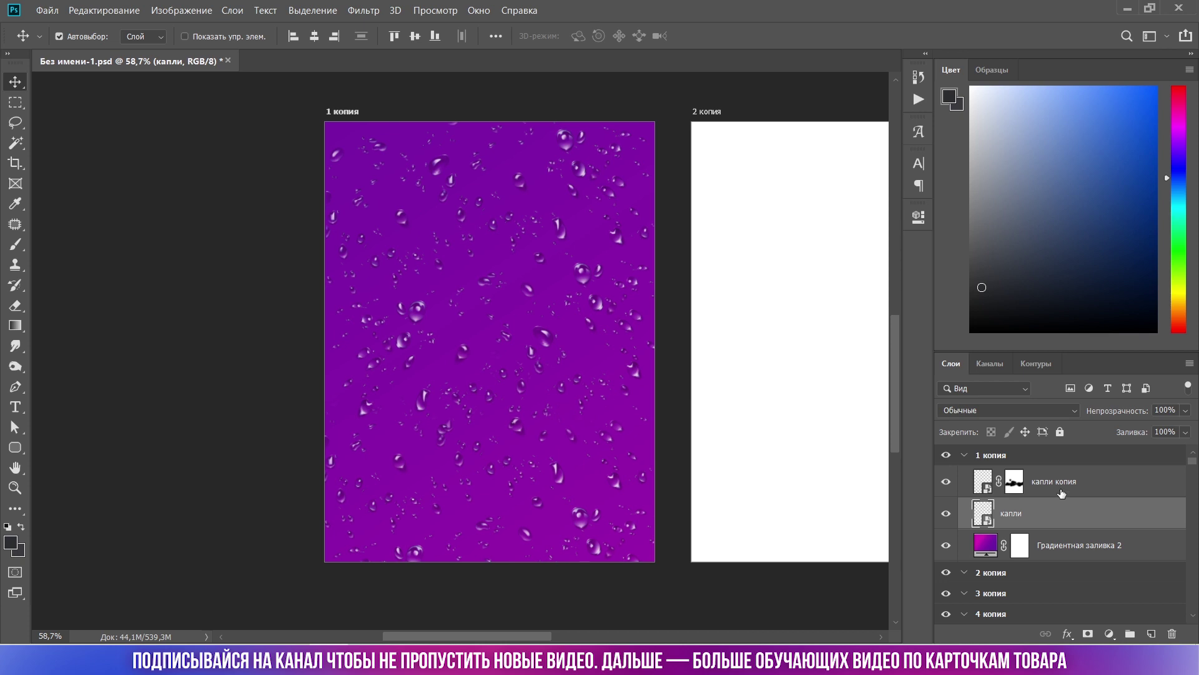
Merge the капли and капли копия layers into one with Ctrl+E.
shift+click(1059, 488)
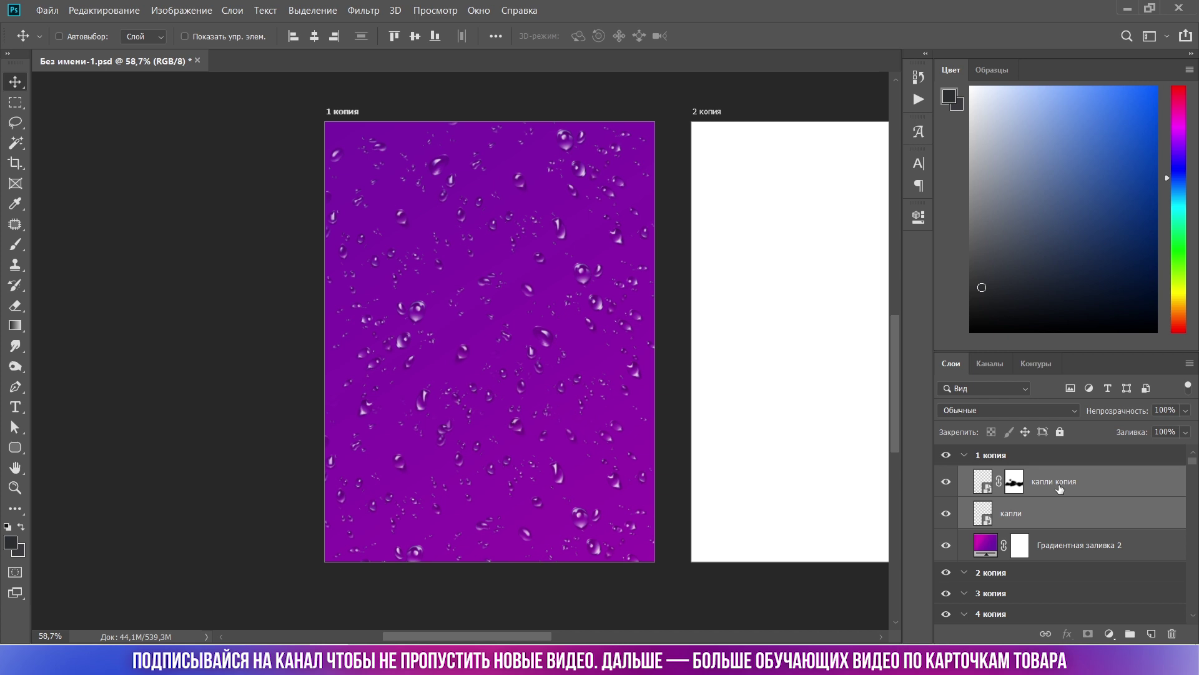
key(ctrl+e)
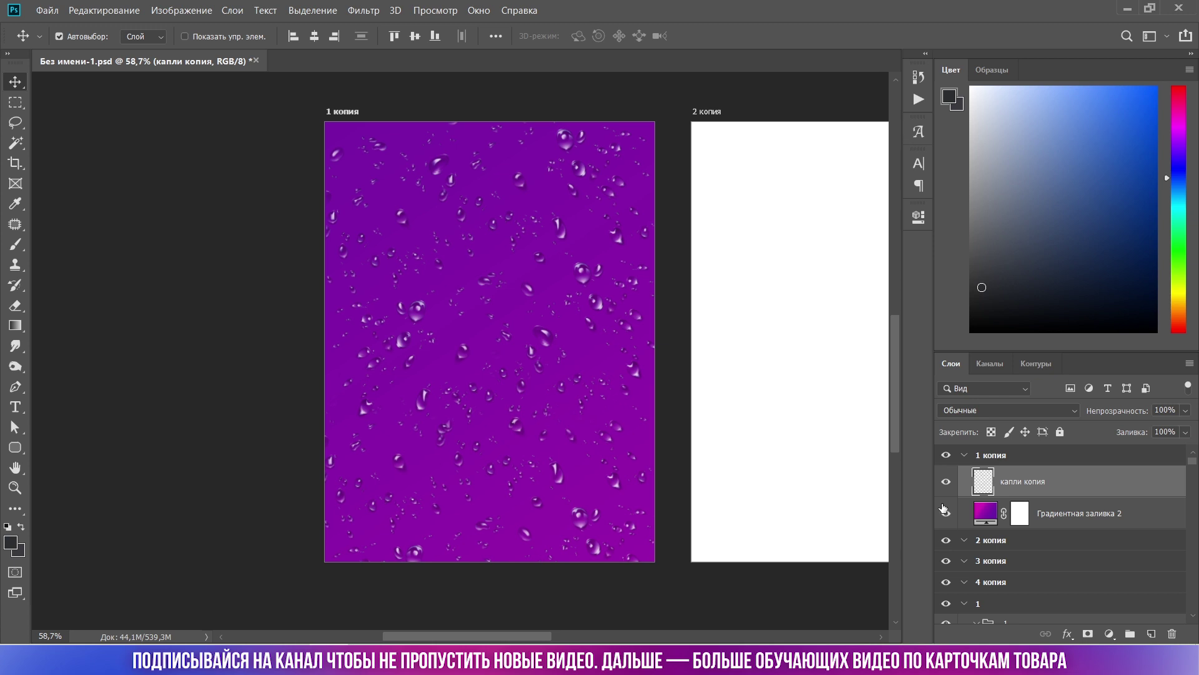
scroll(523, 476, down, 3)
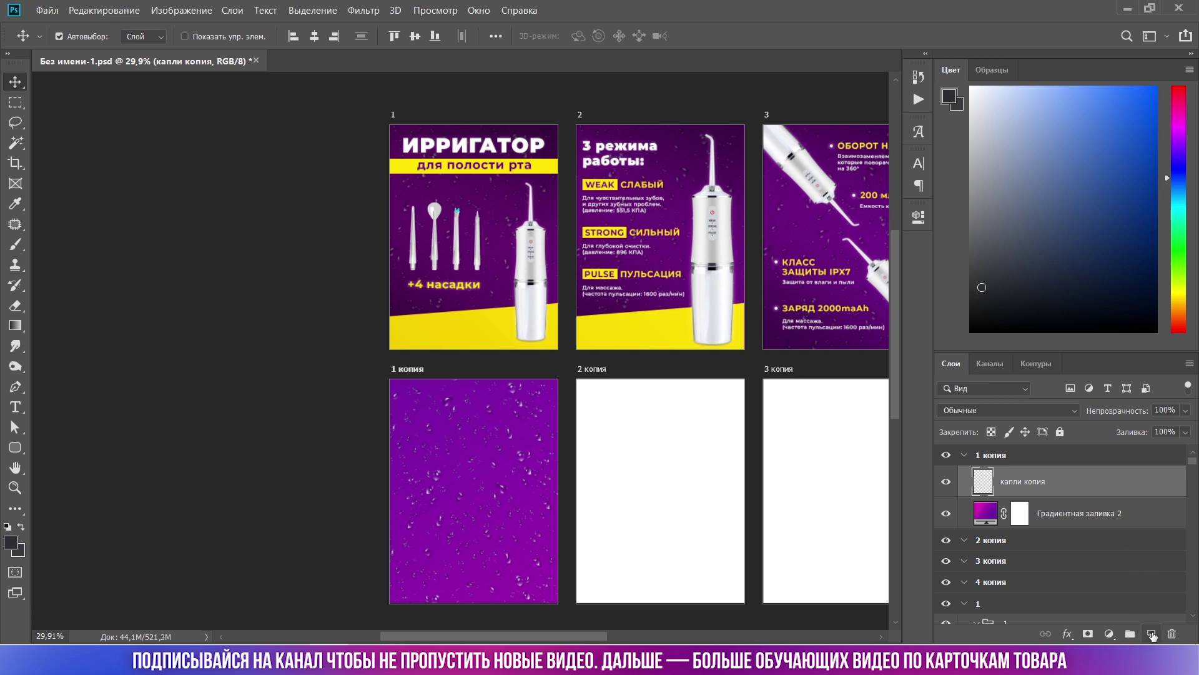
Add a new empty layer and set the Gradient tool's right colour stop to black.
click(1152, 635)
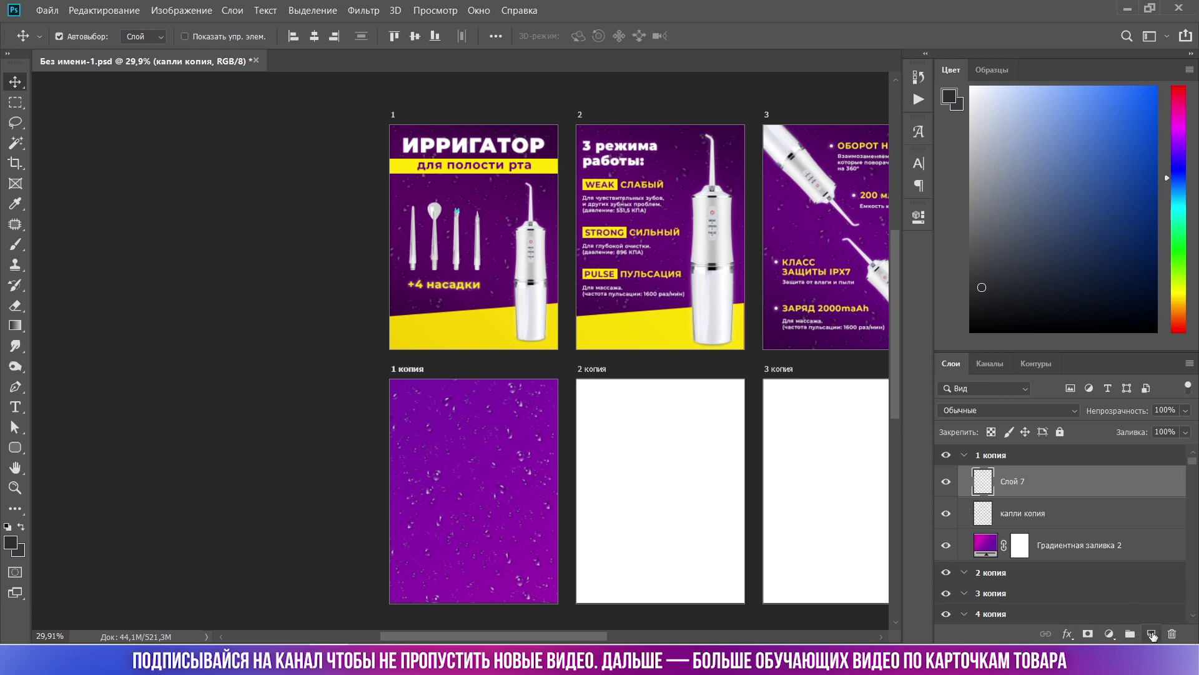
click(15, 330)
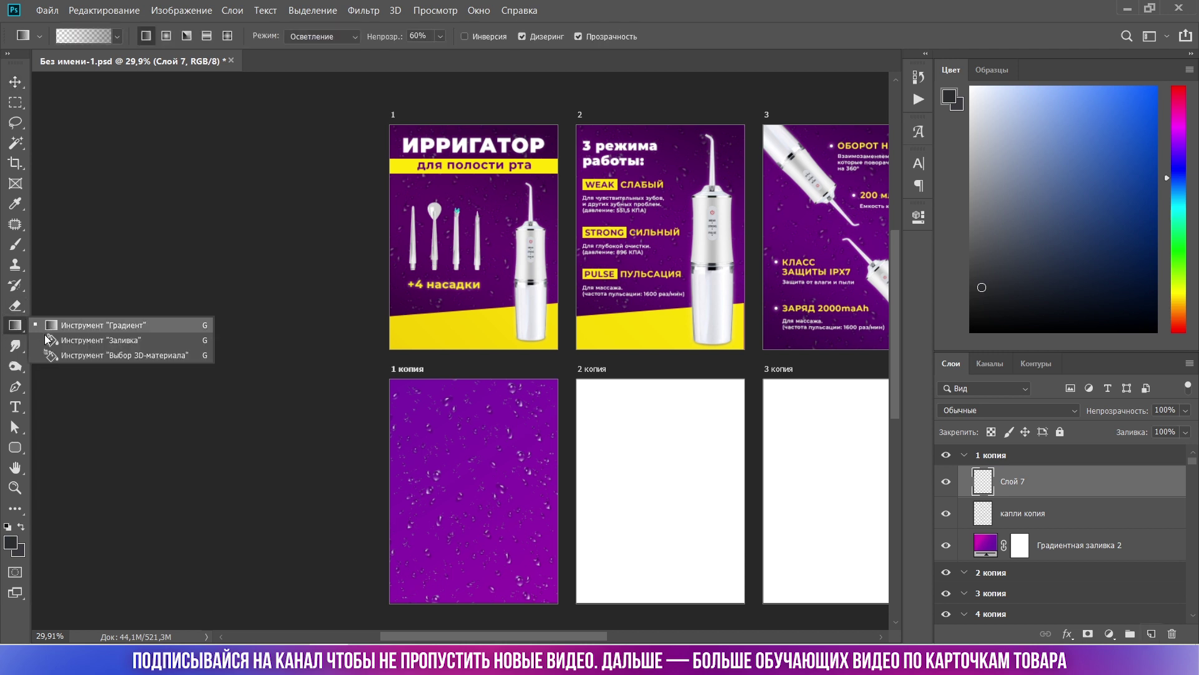
click(88, 39)
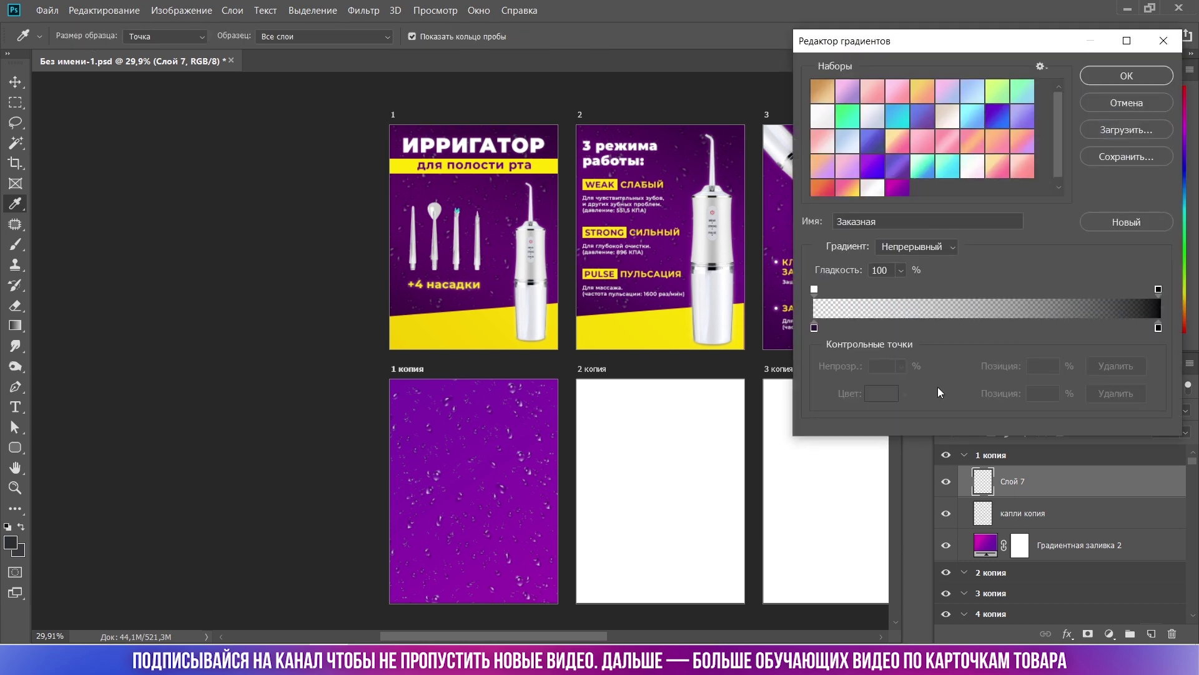
click(1159, 329)
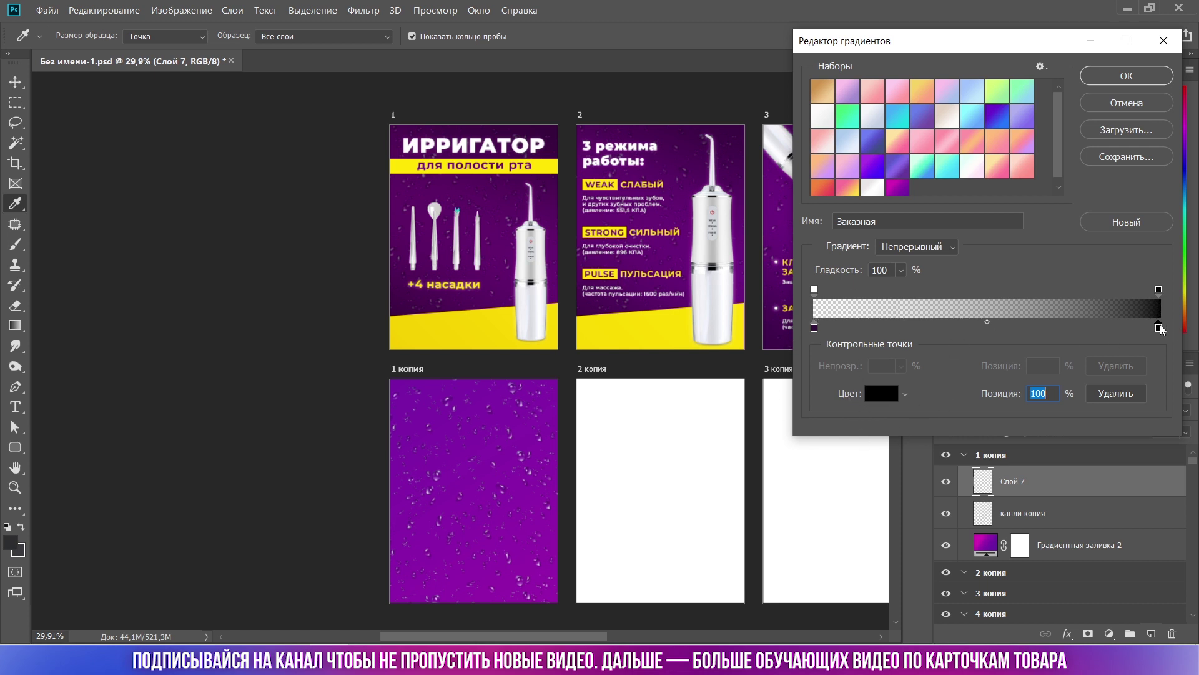
click(872, 399)
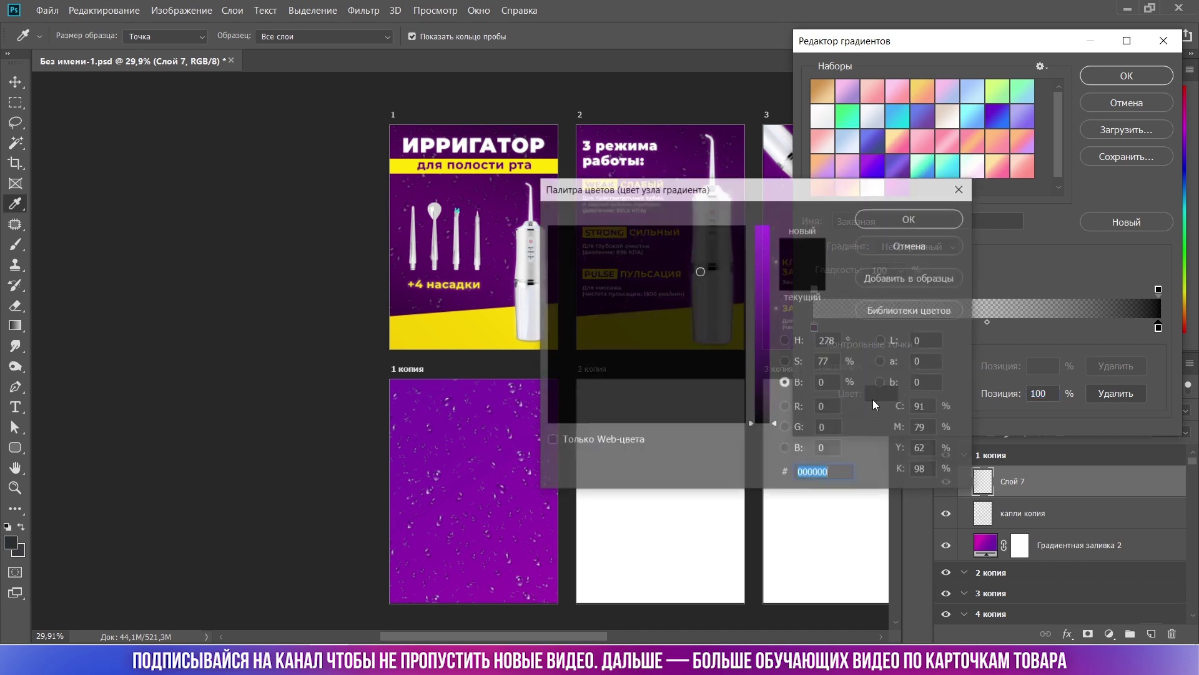
click(907, 225)
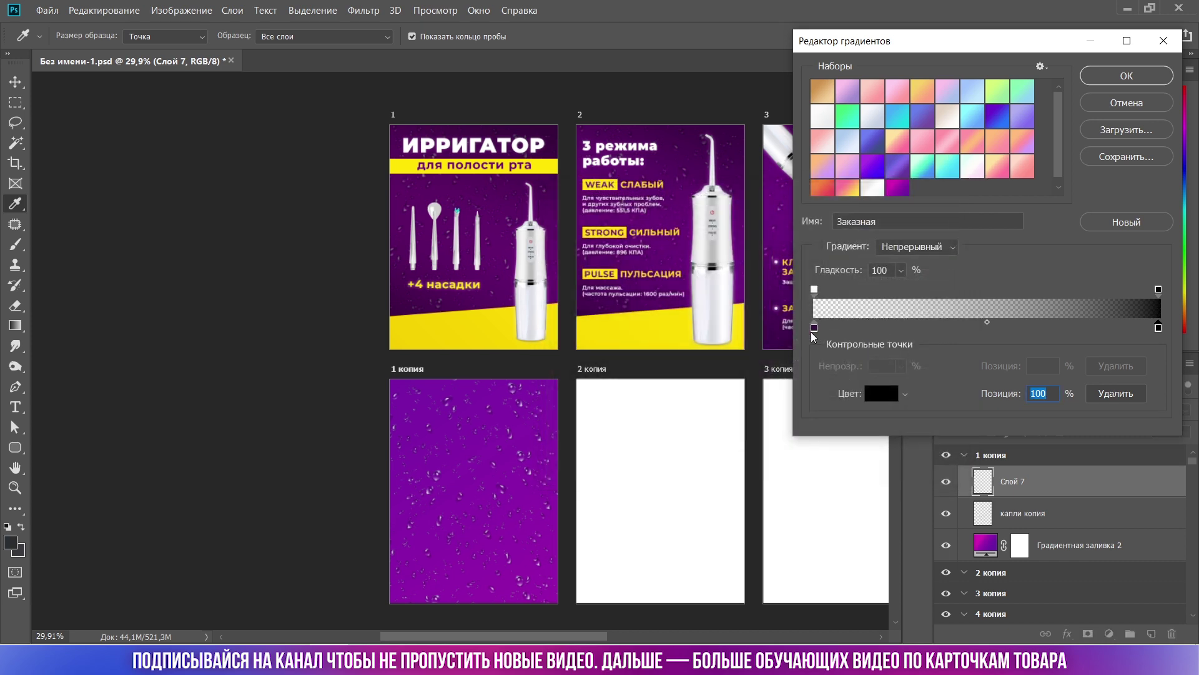
Set the gradient's left colour stop to dark purple and accept the edited gradient.
click(815, 327)
click(881, 393)
click(704, 279)
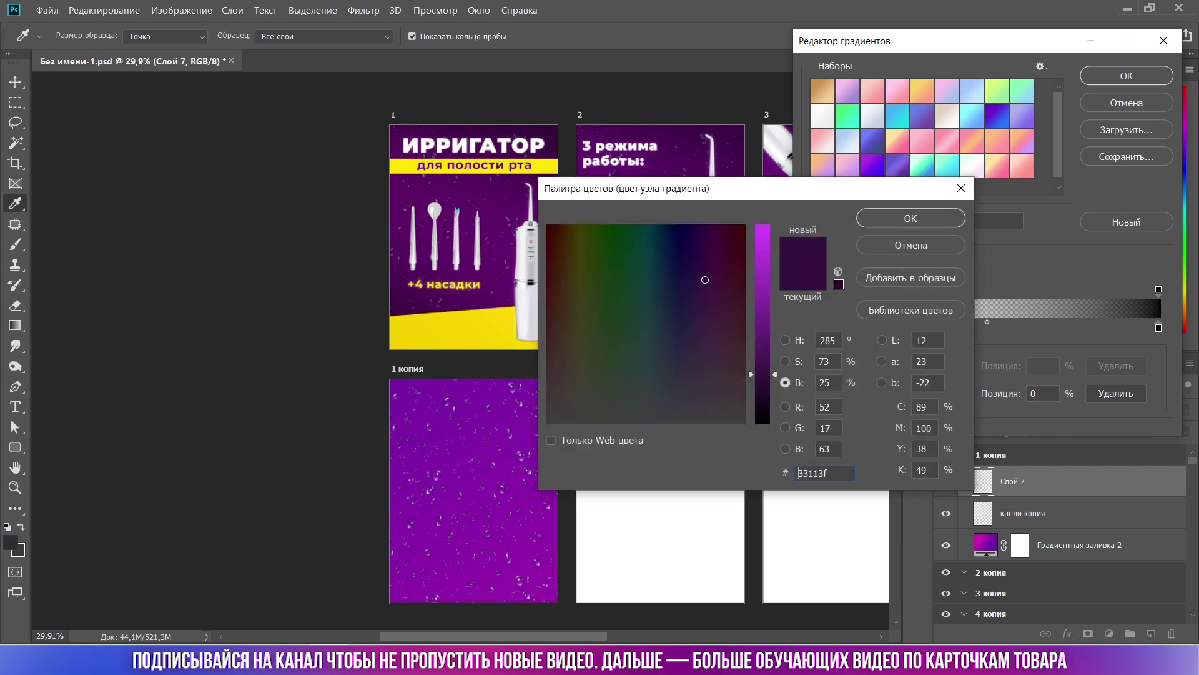
click(912, 219)
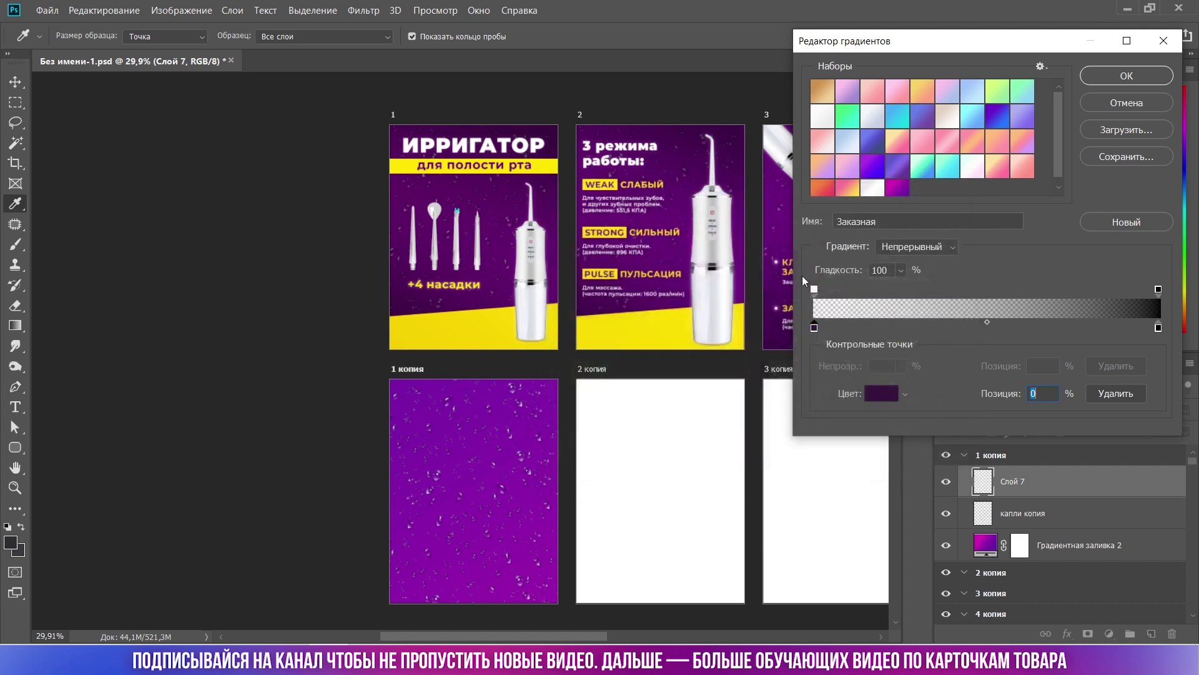
click(816, 288)
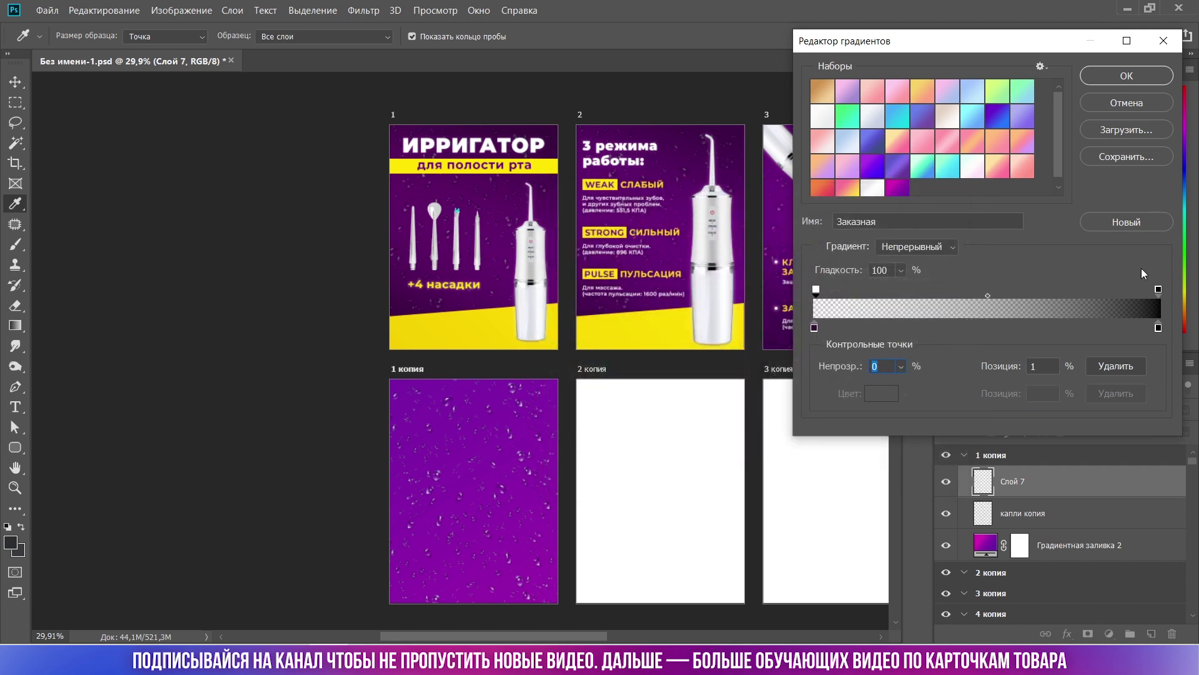
click(1160, 291)
click(1115, 79)
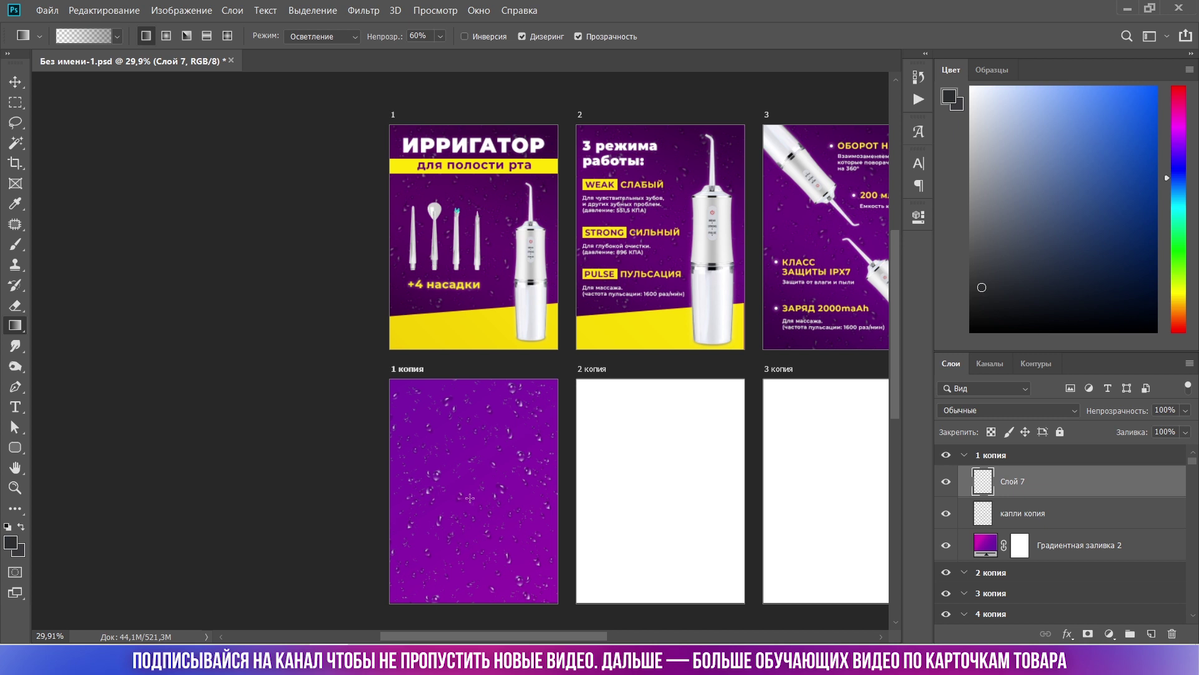
Shade the card's top-right and bottom-left corners on Слой 7, then lower its opacity to 75%.
drag(469, 497, 549, 395)
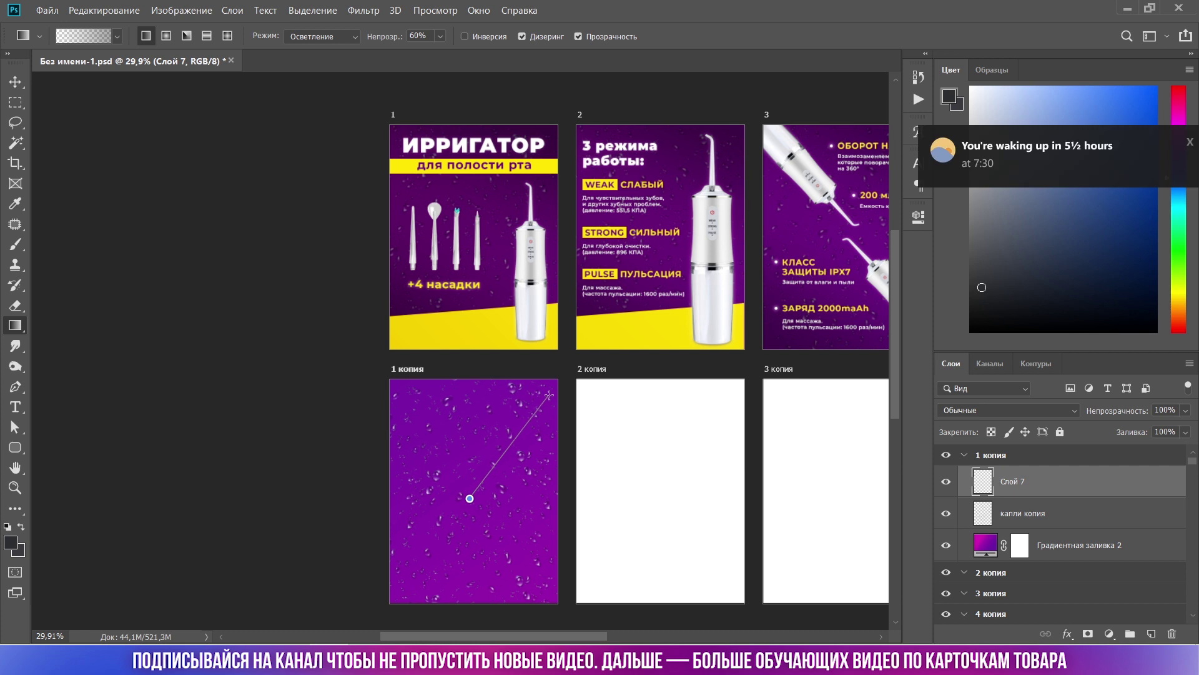
drag(550, 394, 549, 395)
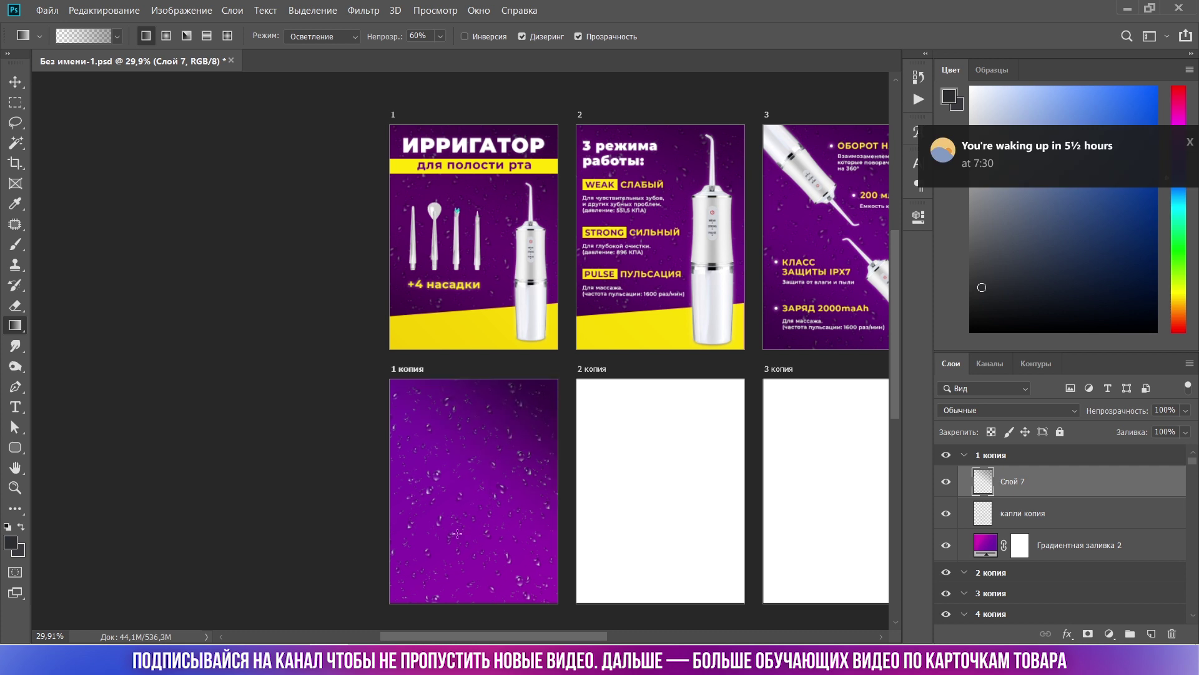
drag(459, 525, 552, 395)
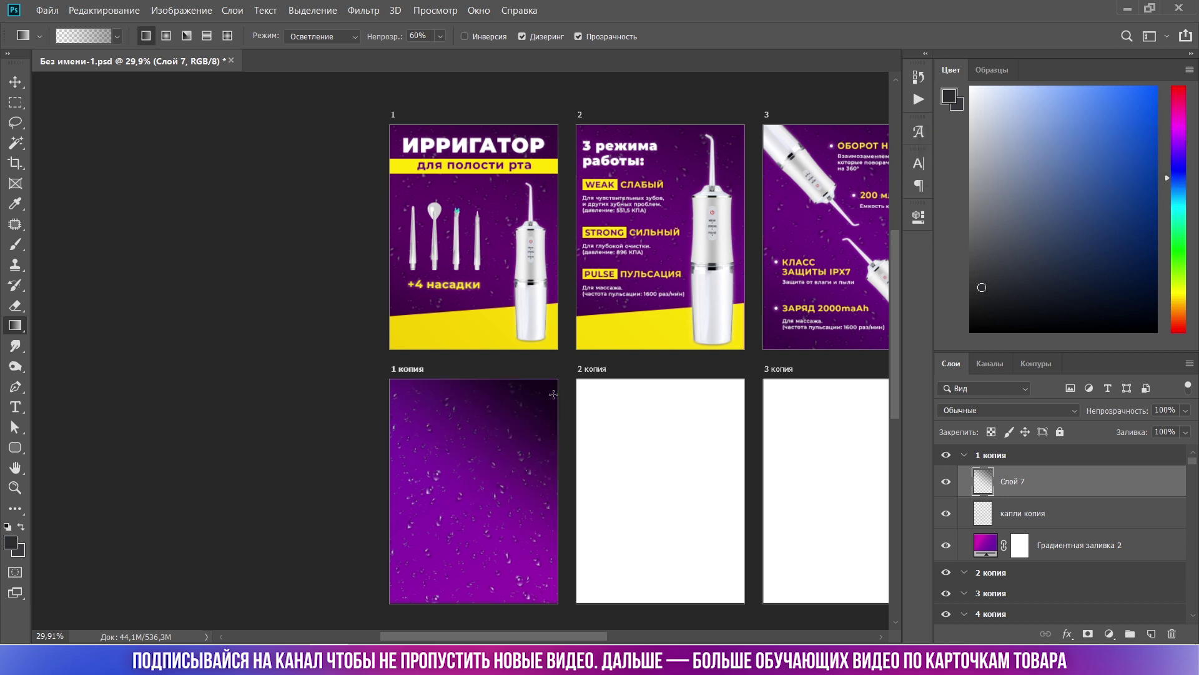
scroll(520, 448, down, 2)
scroll(520, 448, left, 1)
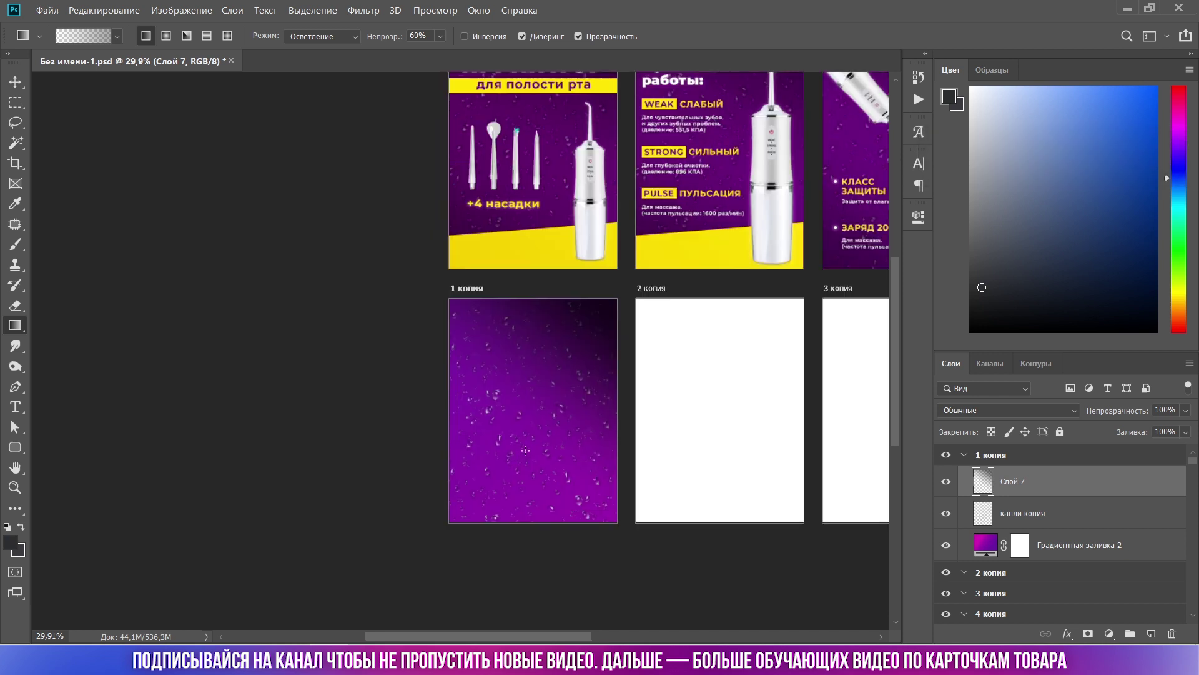
drag(540, 414, 446, 527)
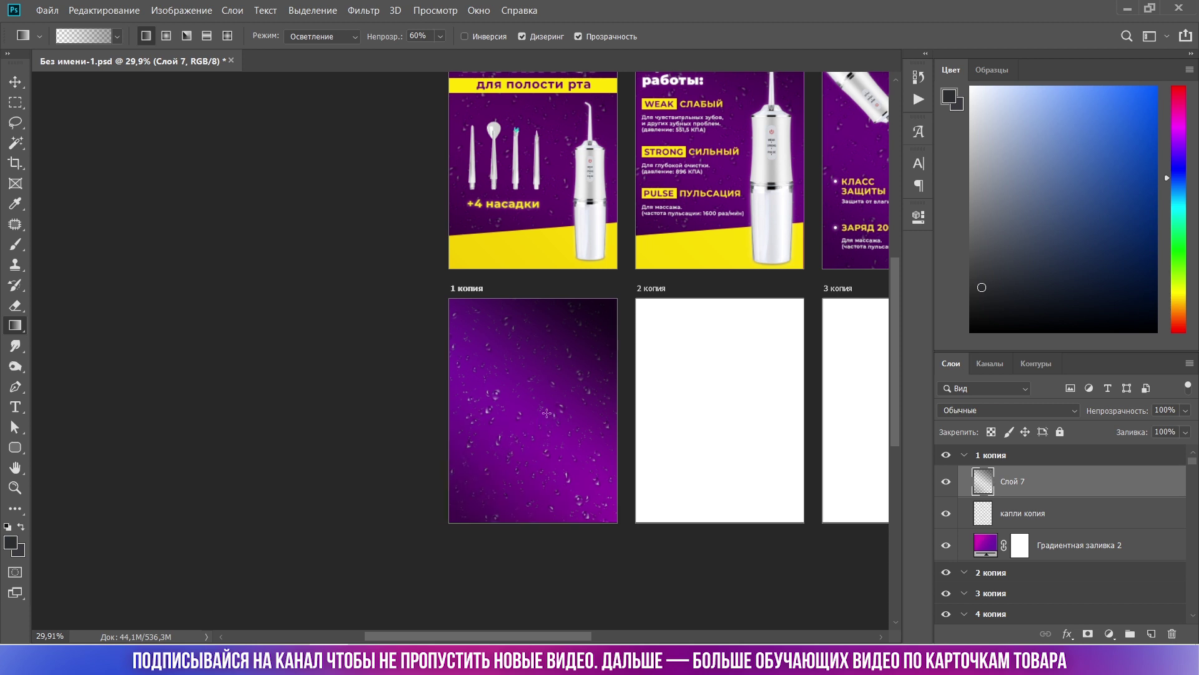
drag(445, 529, 445, 531)
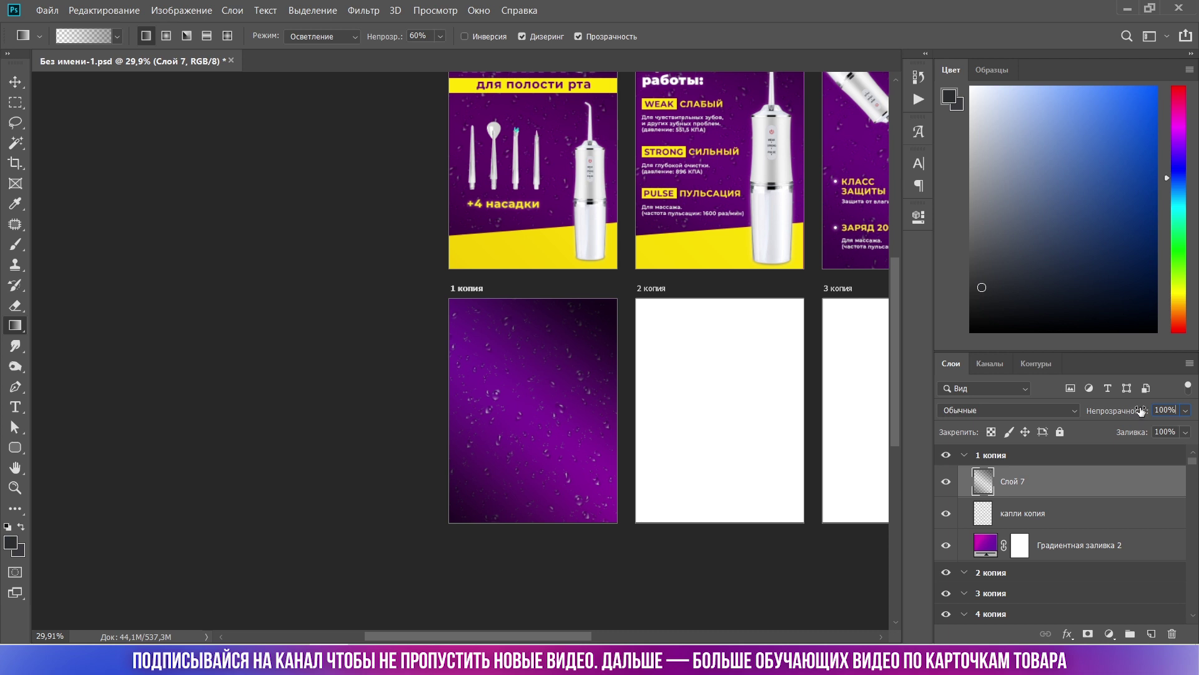
key(shift+Down)
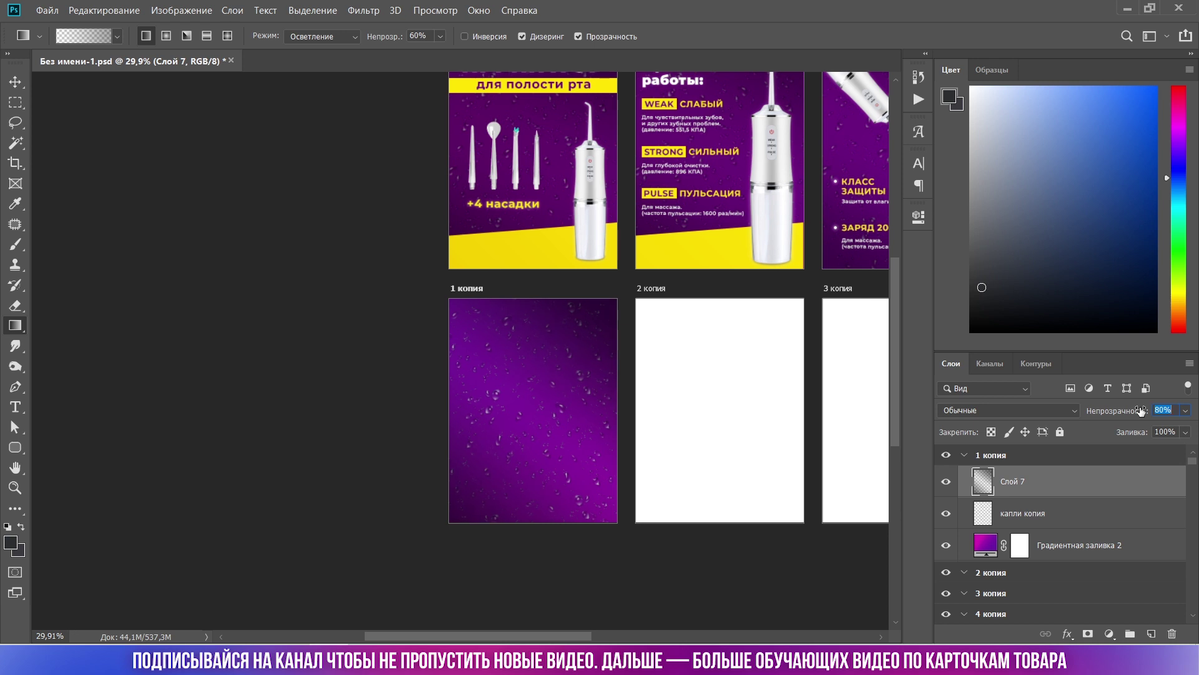
key(shift+Up)
Zoom in and out to inspect the first card close up.
key(v)
scroll(492, 194, up, 5)
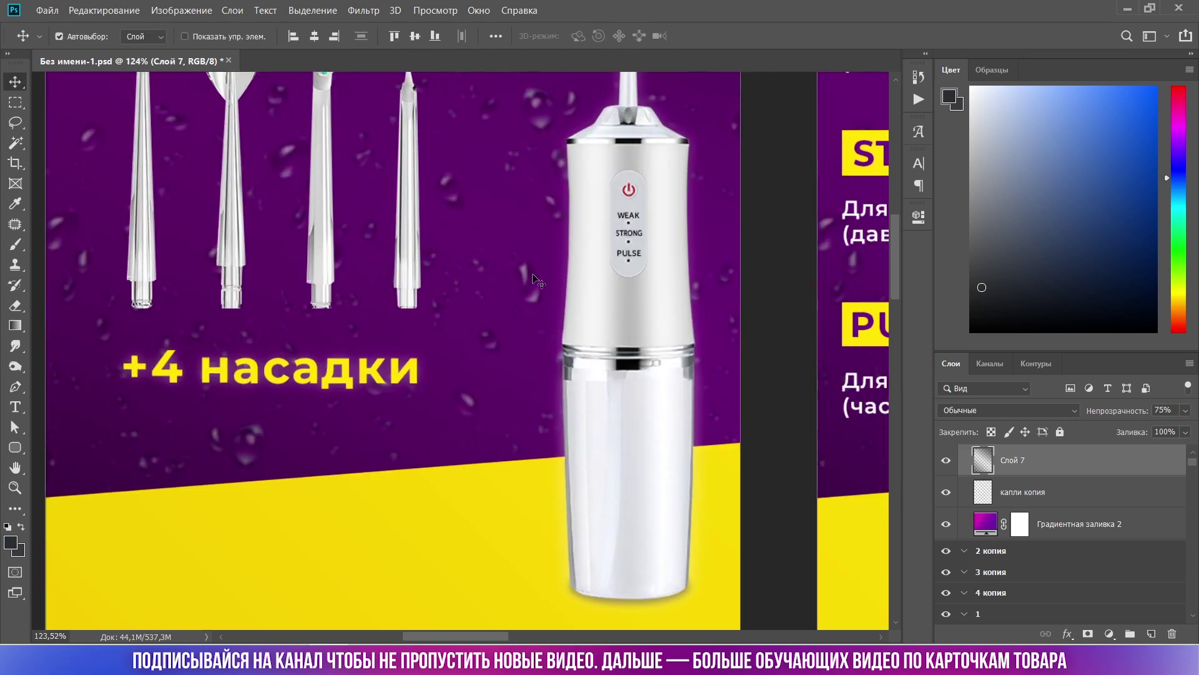
scroll(536, 281, down, 2)
scroll(536, 281, up, 3)
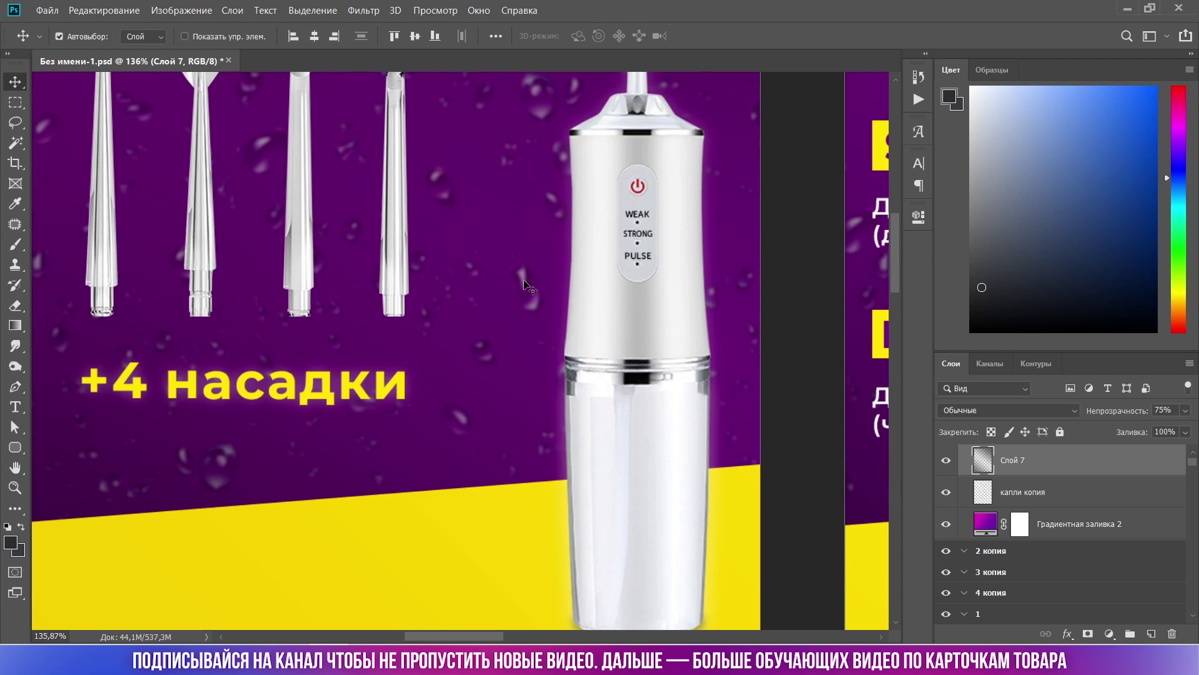
scroll(530, 289, down, 2)
scroll(512, 375, down, 2)
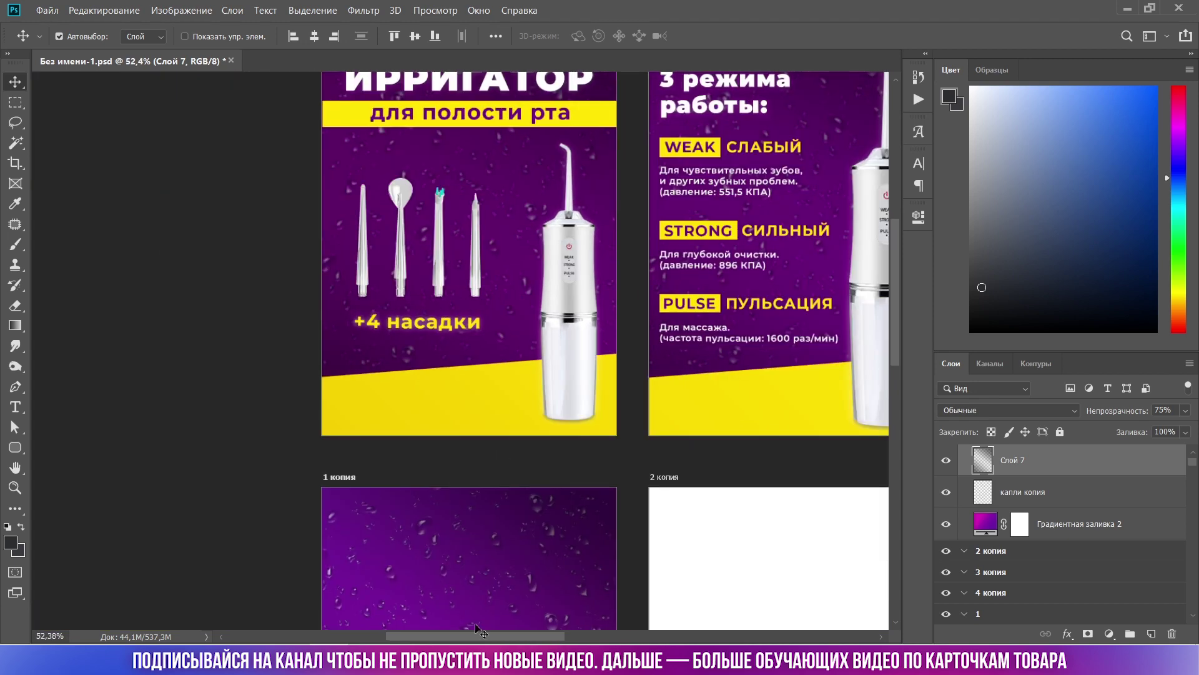
scroll(500, 561, up, 2)
scroll(506, 512, up, 1)
scroll(509, 493, up, 1)
scroll(510, 484, down, 1)
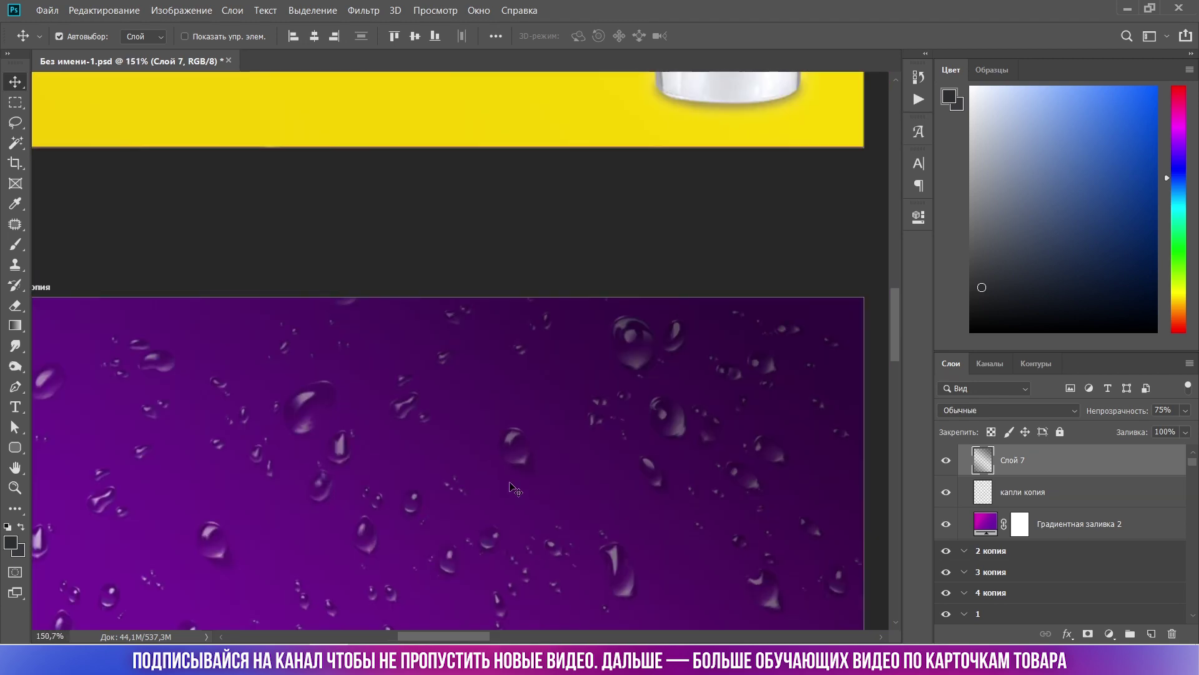
scroll(511, 477, down, 1)
scroll(511, 481, down, 2)
scroll(553, 168, up, 1)
scroll(524, 209, up, 1)
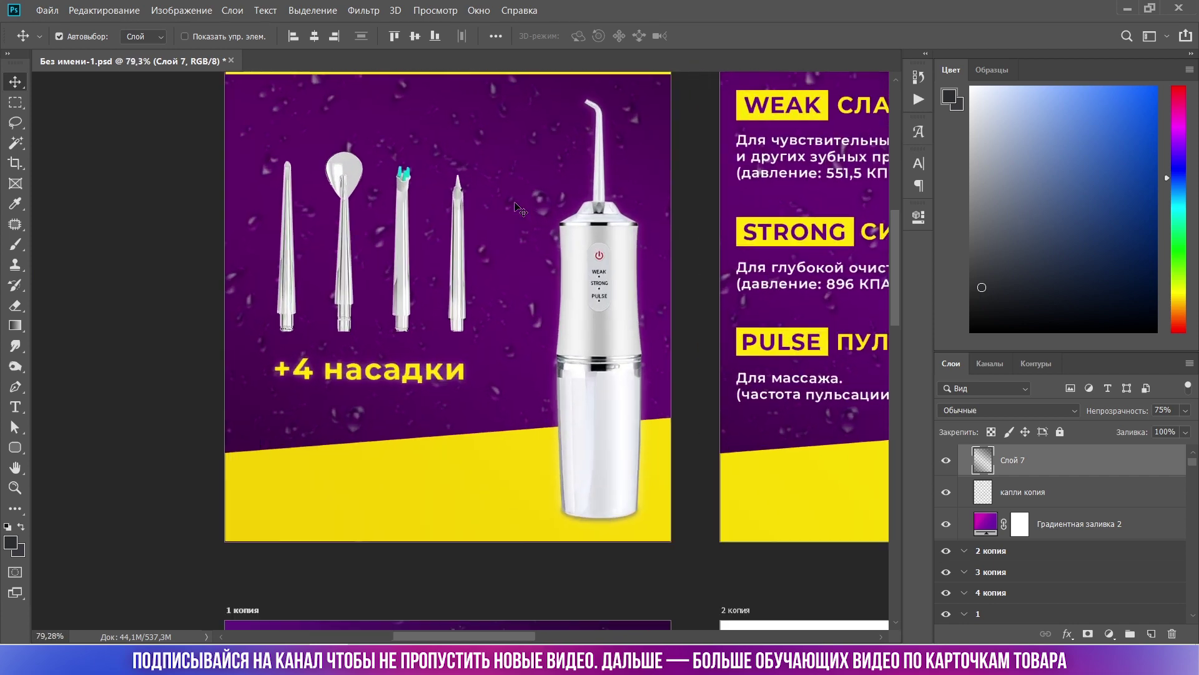
scroll(512, 263, up, 1)
scroll(511, 268, down, 2)
scroll(511, 267, down, 3)
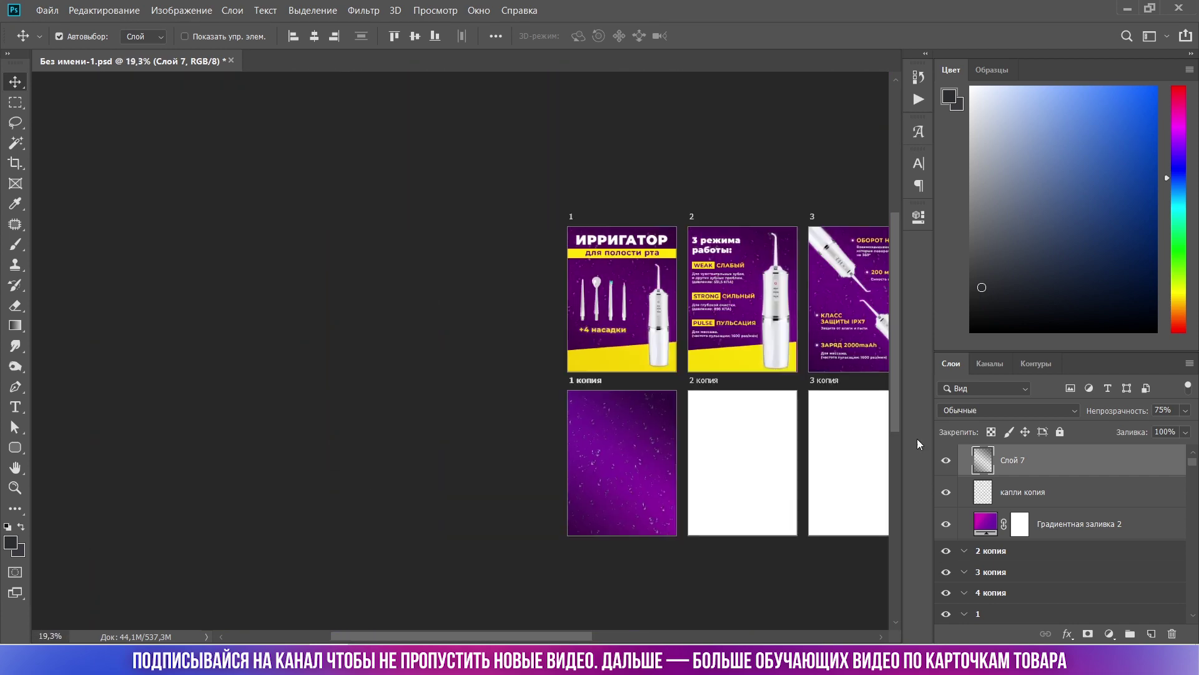
Make the капли копия droplets layer active.
click(1028, 493)
scroll(630, 468, up, 2)
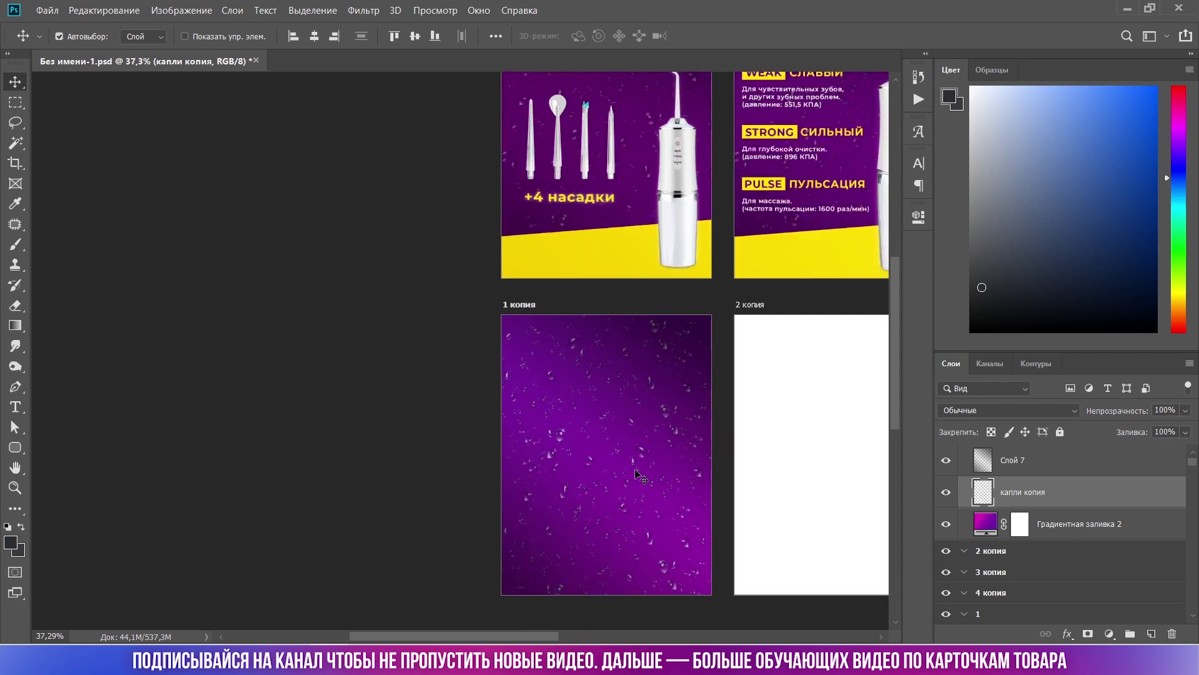
scroll(649, 487, up, 2)
click(363, 10)
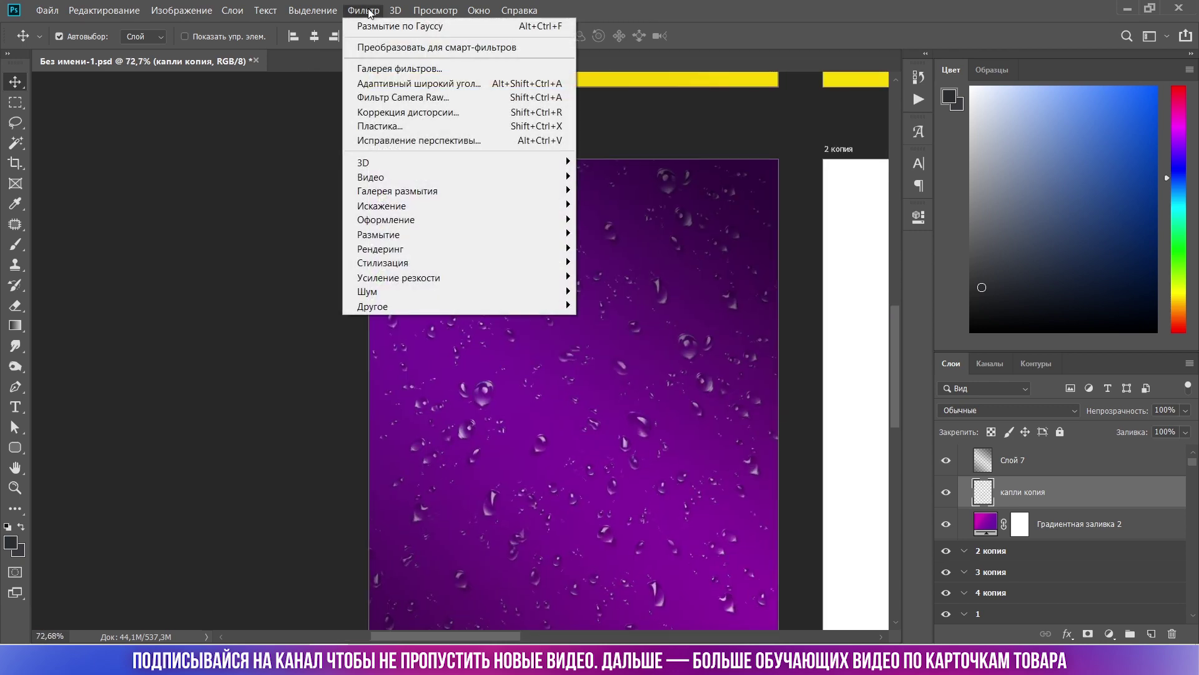
mouse_move(378, 234)
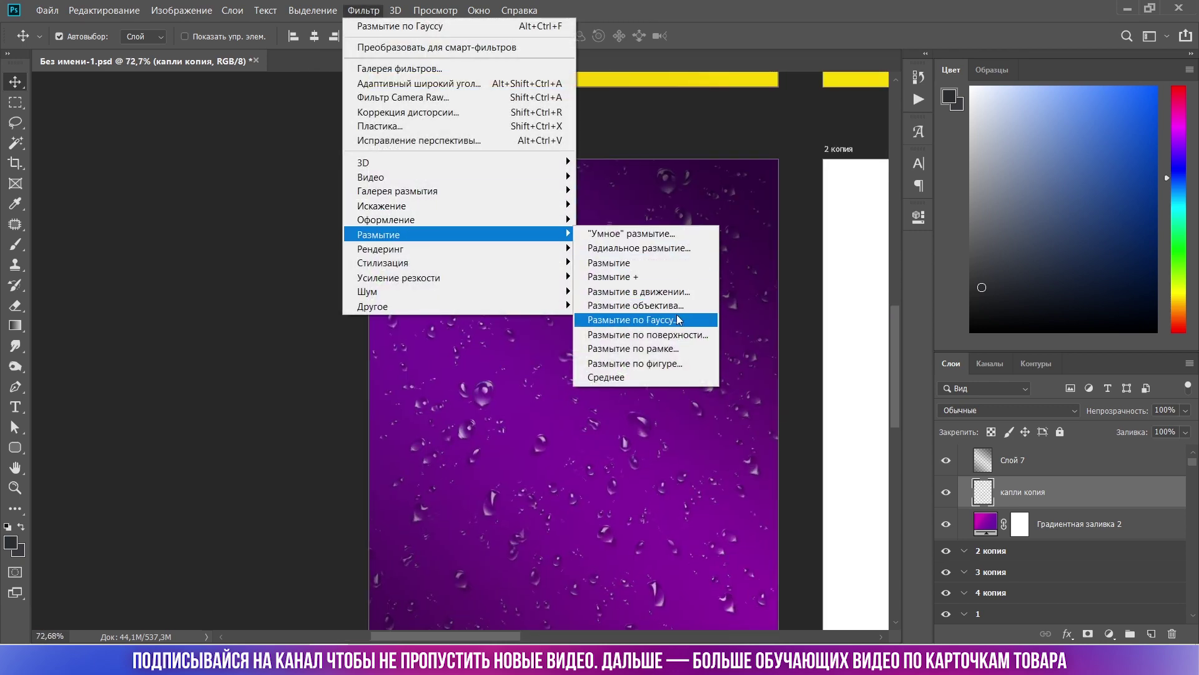
Apply a Gaussian Blur with a 1,7-pixel radius to the droplets.
click(680, 320)
drag(909, 396, 838, 395)
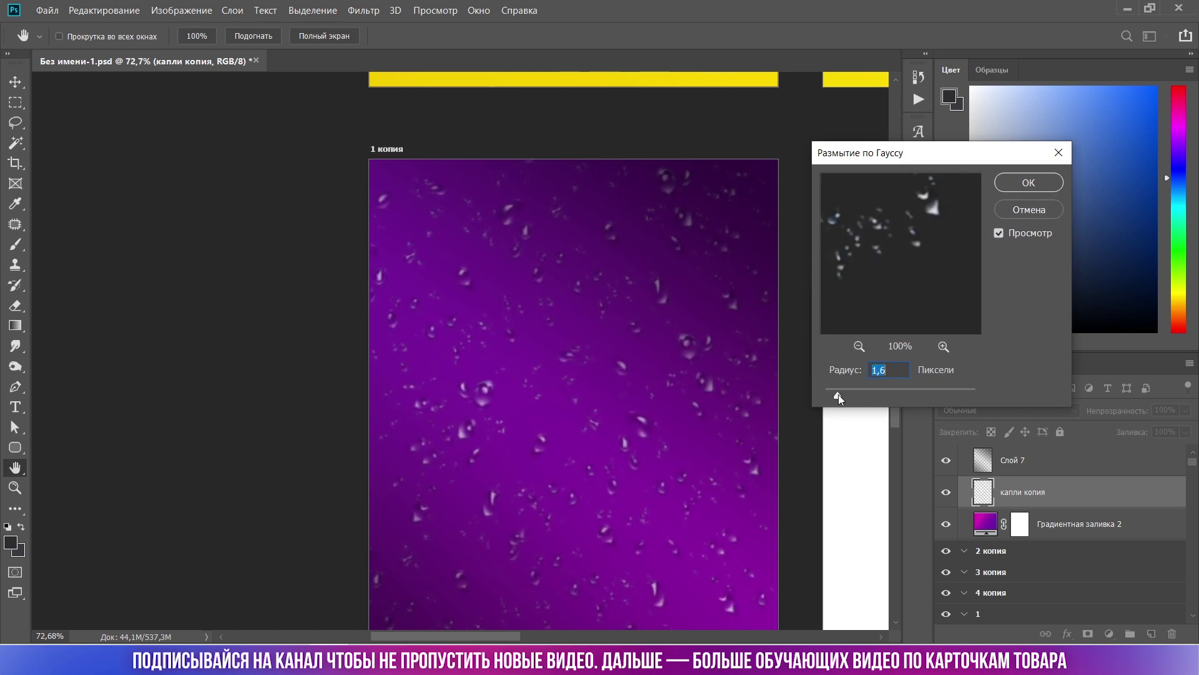
key(Up)
click(1035, 183)
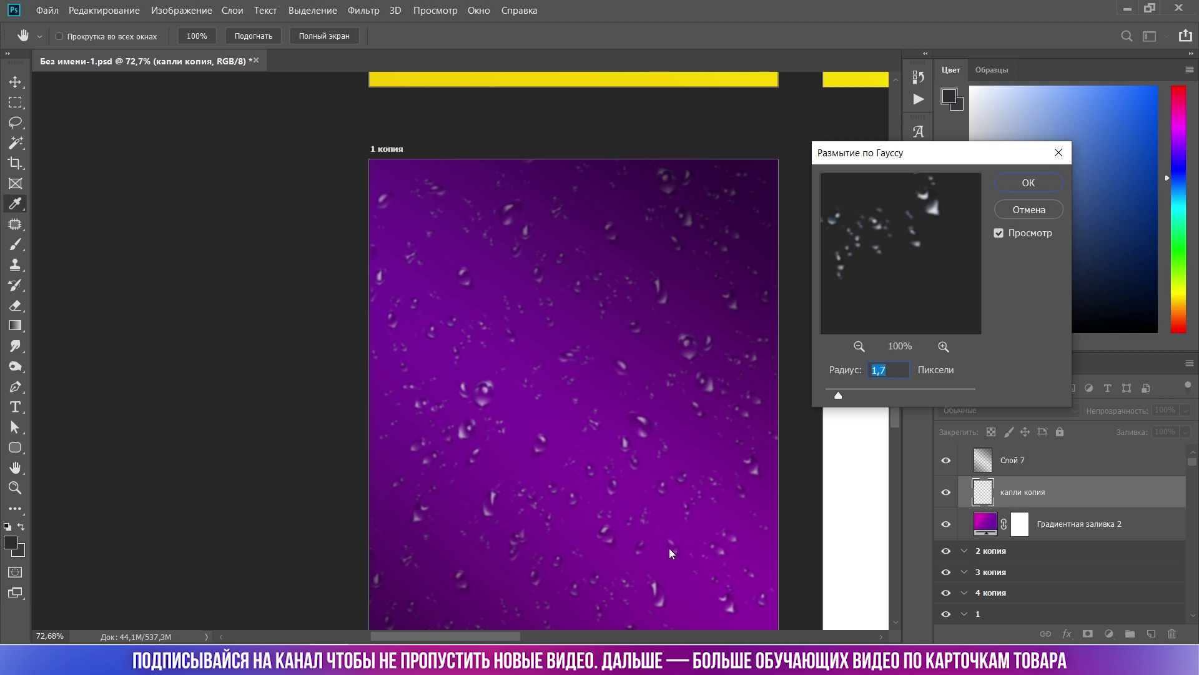
Zoom out to compare the droplet-textured purple card with the other cards.
key(v)
scroll(687, 485, up, 3)
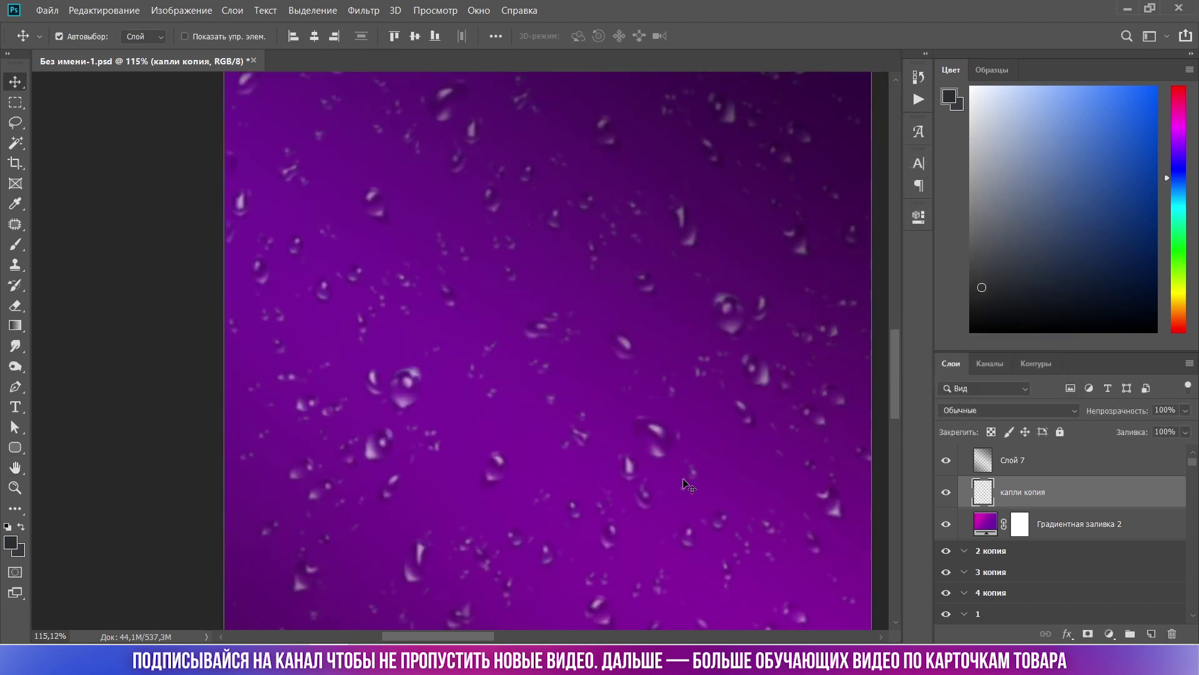
scroll(684, 481, up, 4)
scroll(687, 486, down, 5)
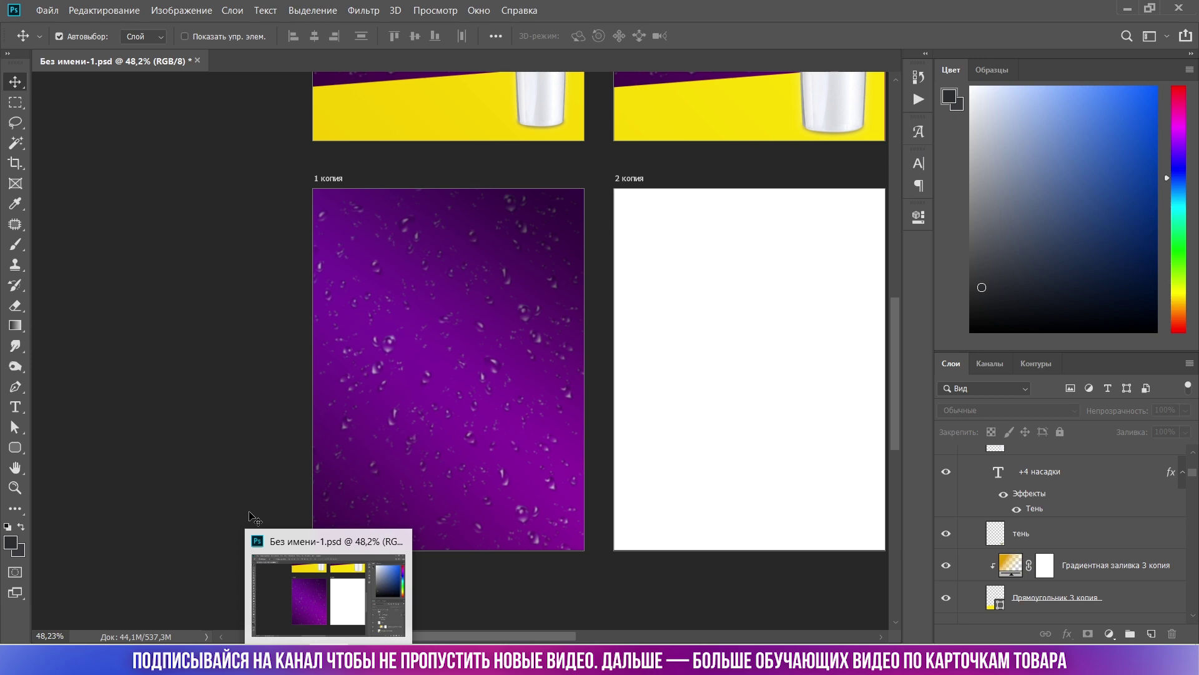
scroll(422, 276, down, 2)
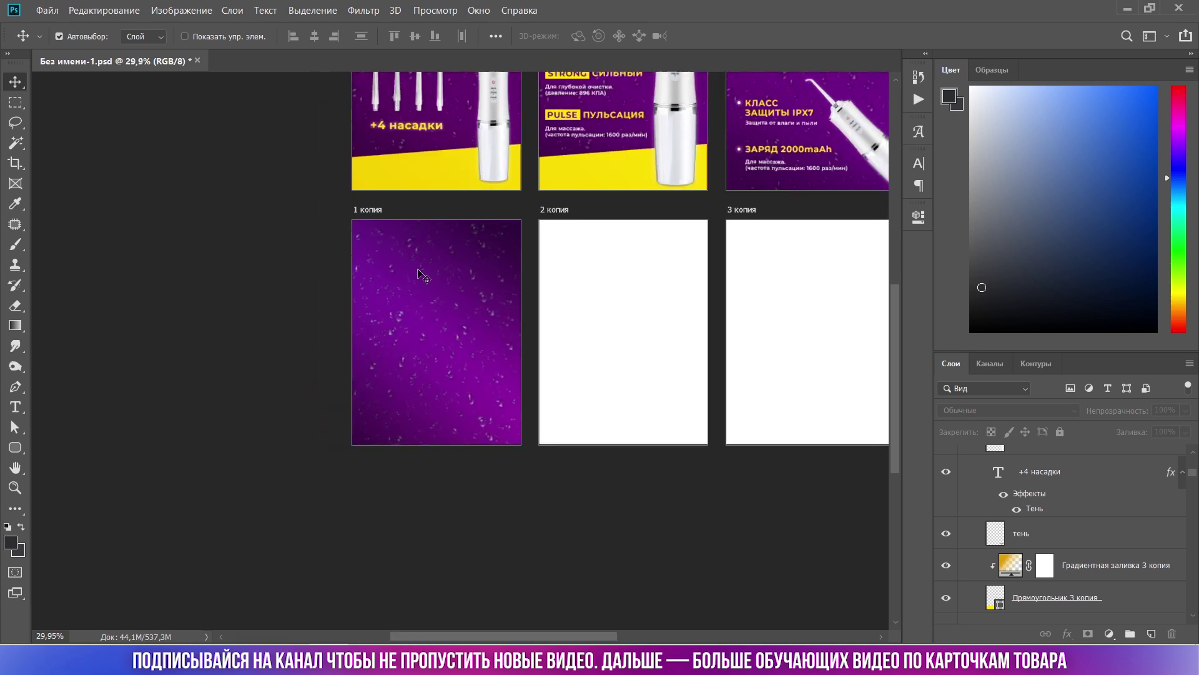
scroll(467, 140, up, 2)
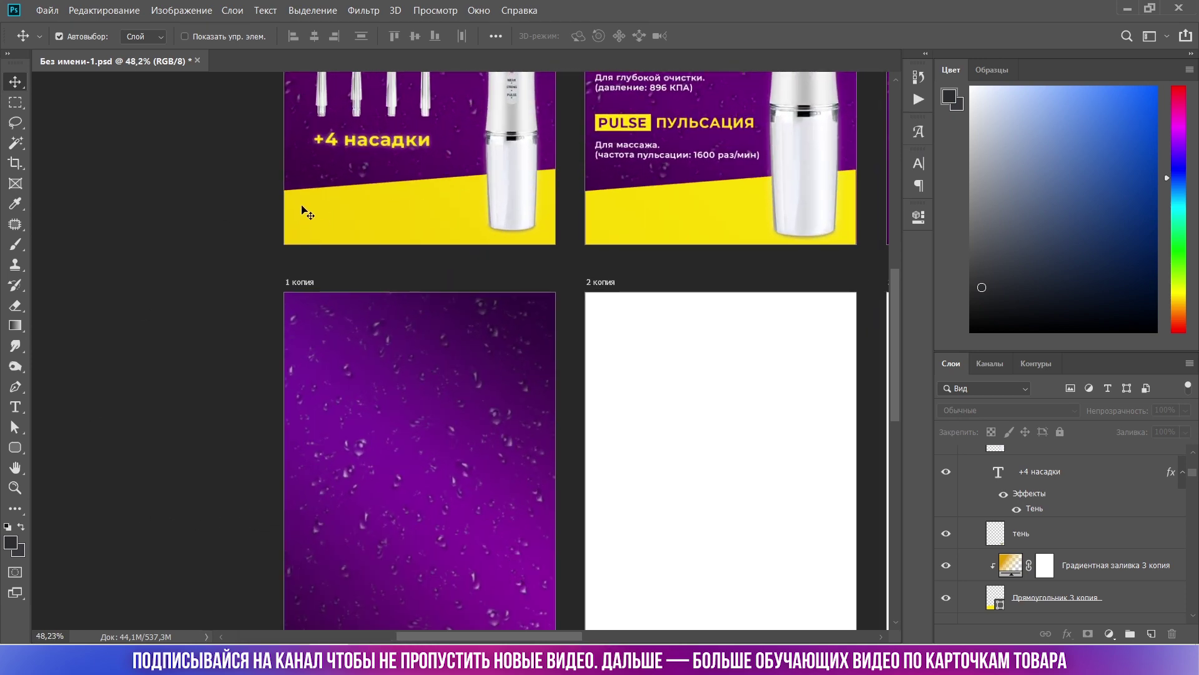
scroll(556, 205, down, 1)
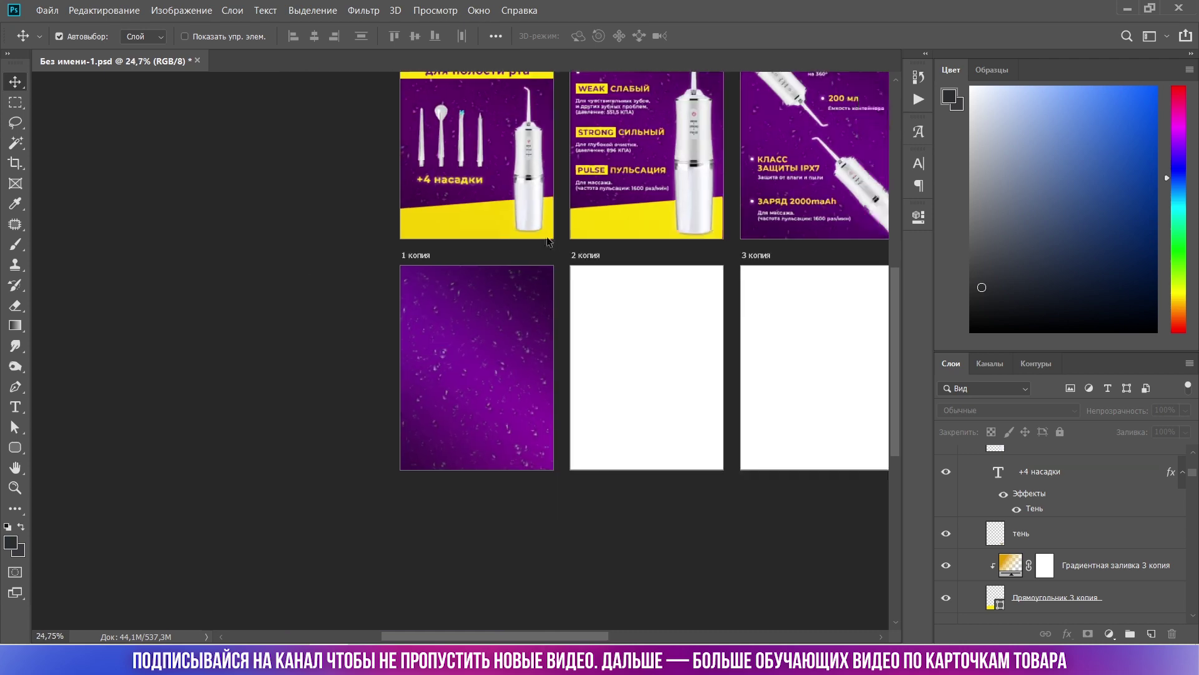
scroll(556, 205, down, 1)
scroll(513, 119, down, 1)
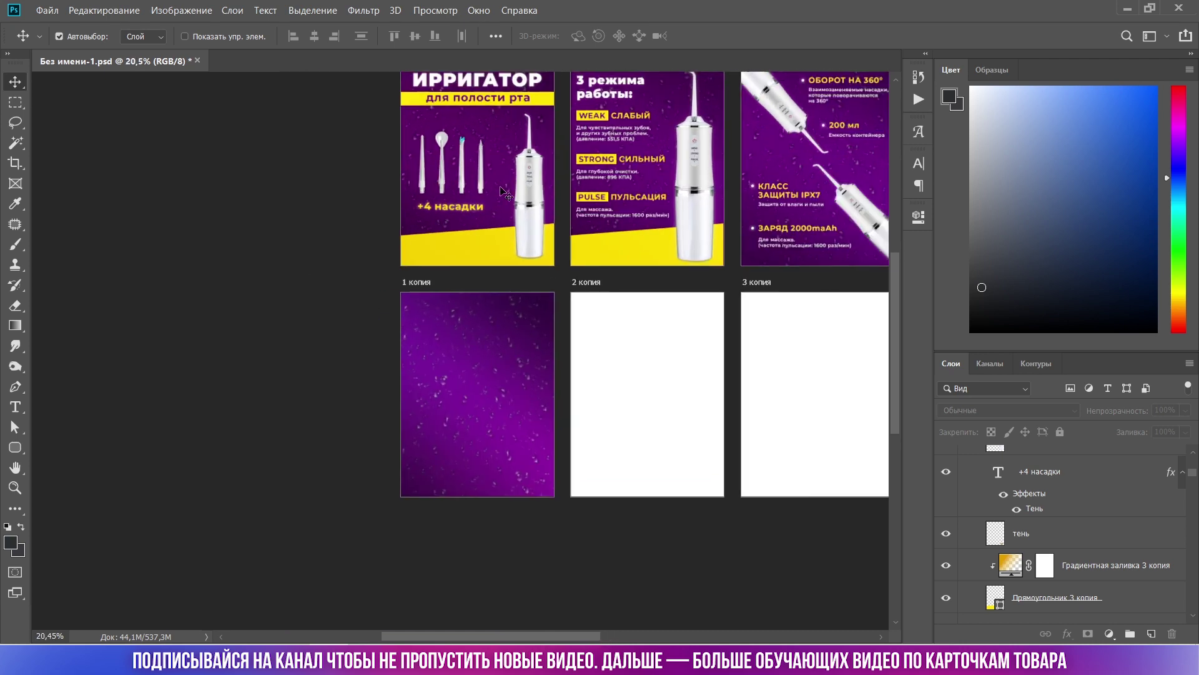
scroll(514, 118, down, 1)
scroll(514, 119, down, 1)
scroll(593, 118, down, 1)
scroll(592, 119, up, 3)
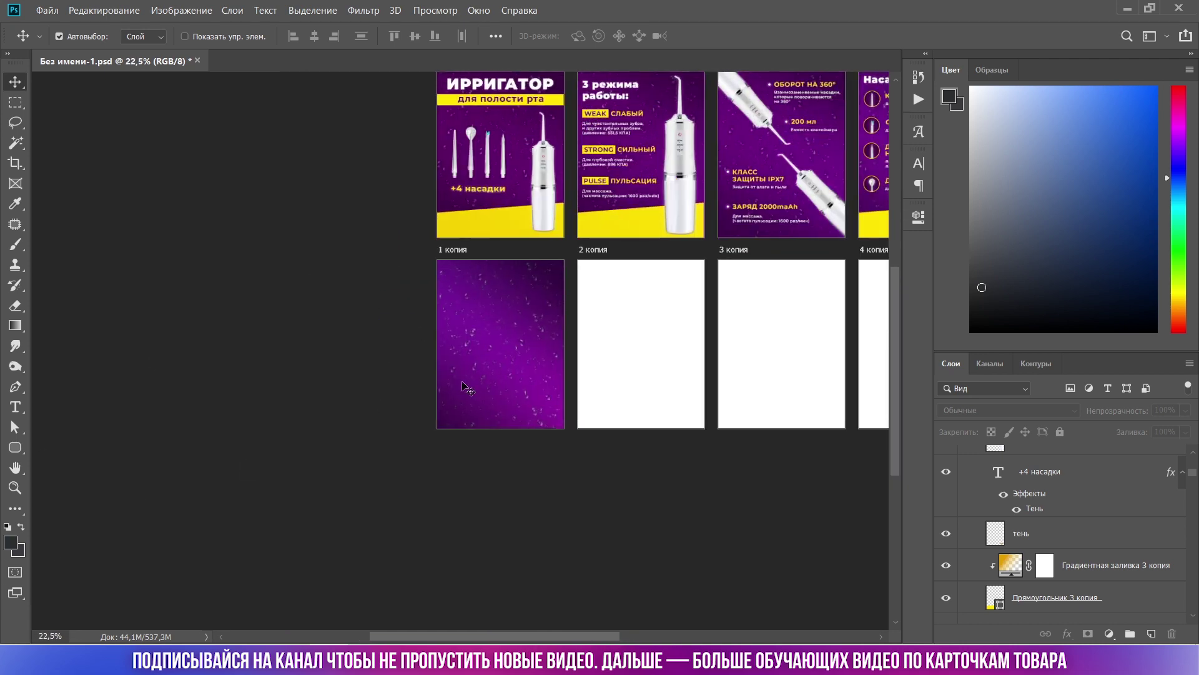
scroll(469, 387, up, 2)
scroll(543, 392, up, 1)
click(16, 389)
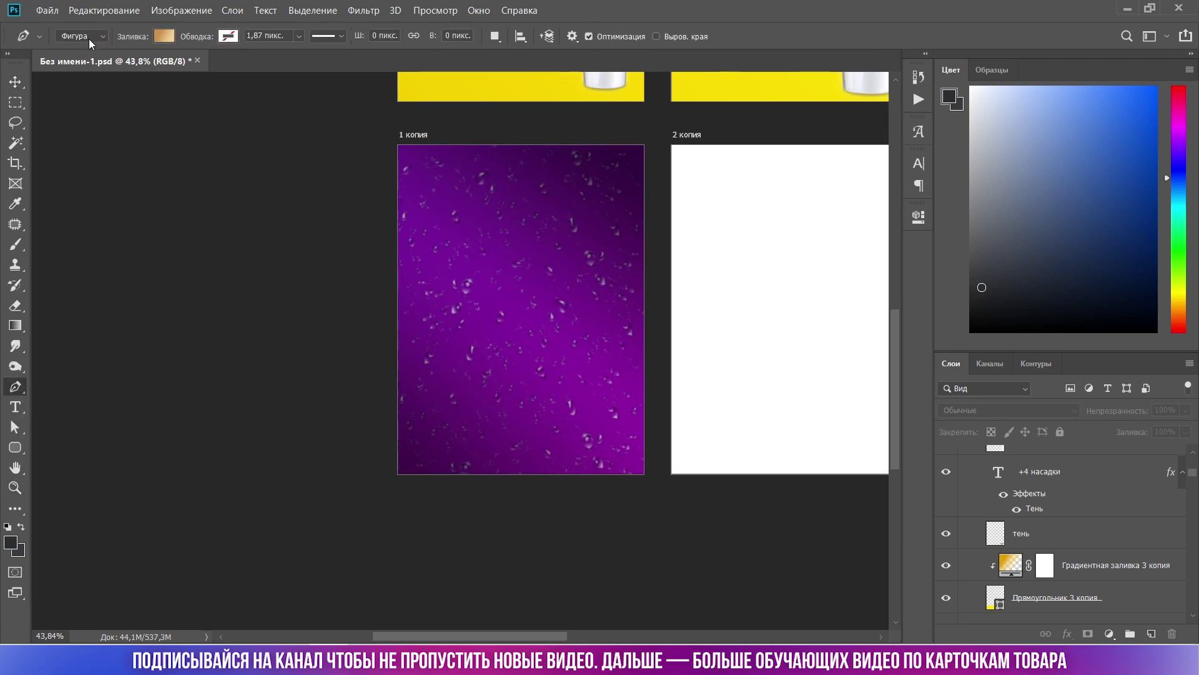
Set the shape tool to draw filled shapes with a gradient fill.
click(88, 36)
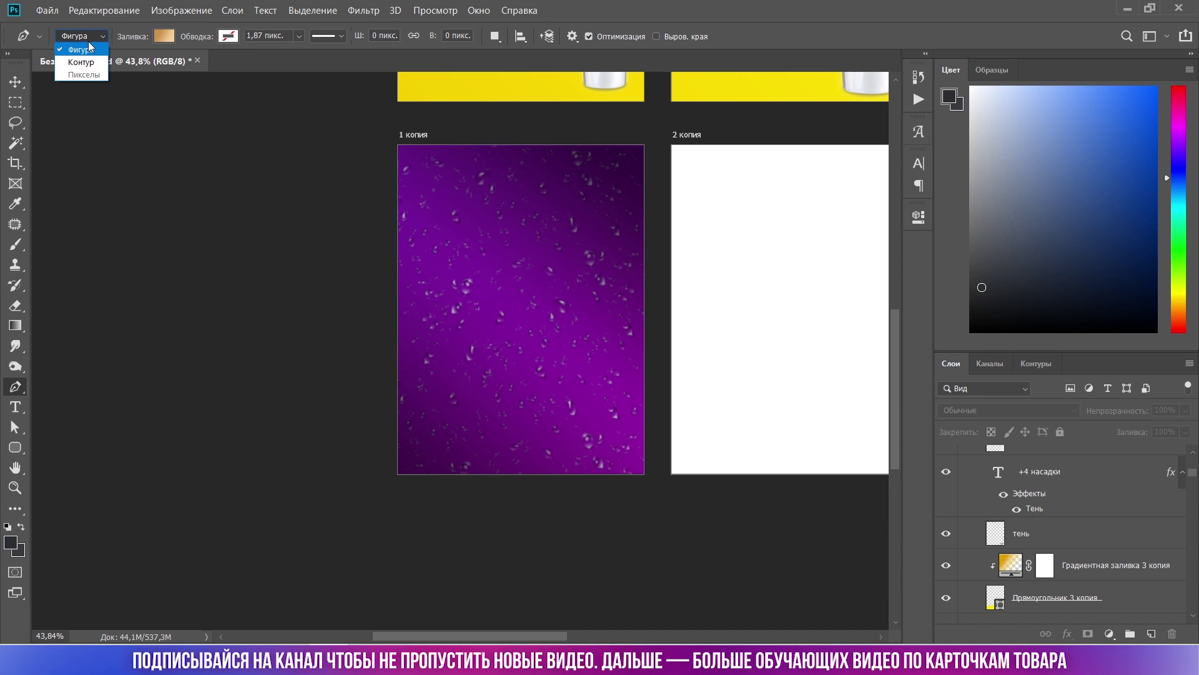
click(91, 50)
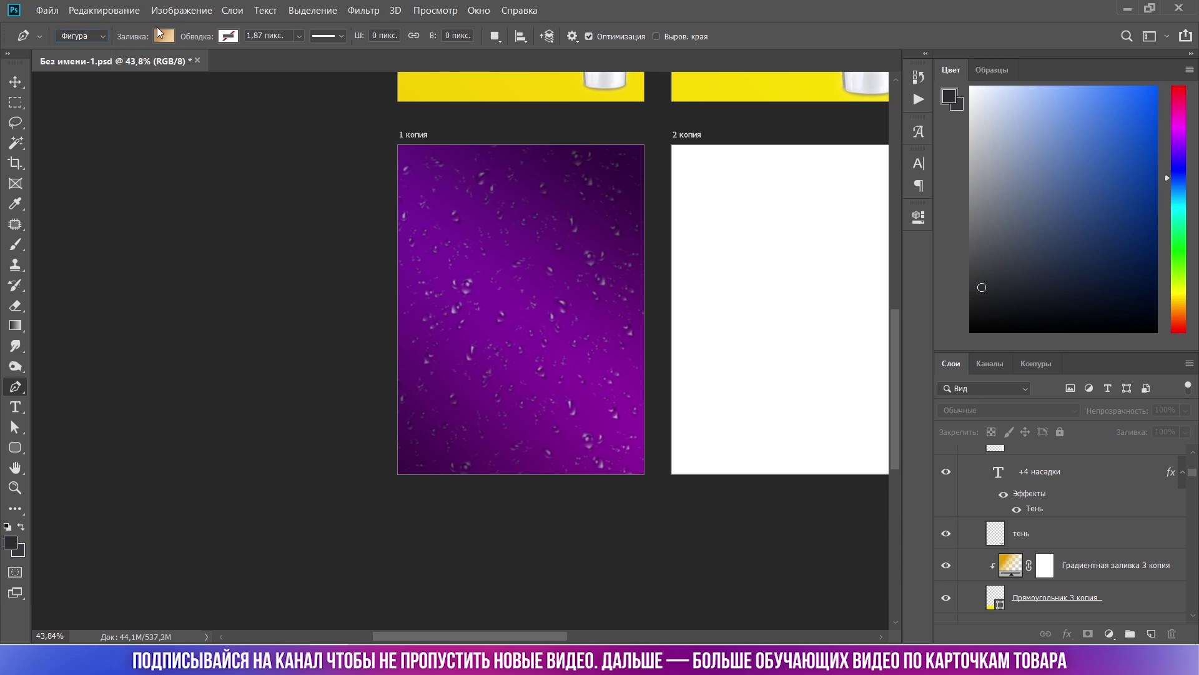
click(170, 36)
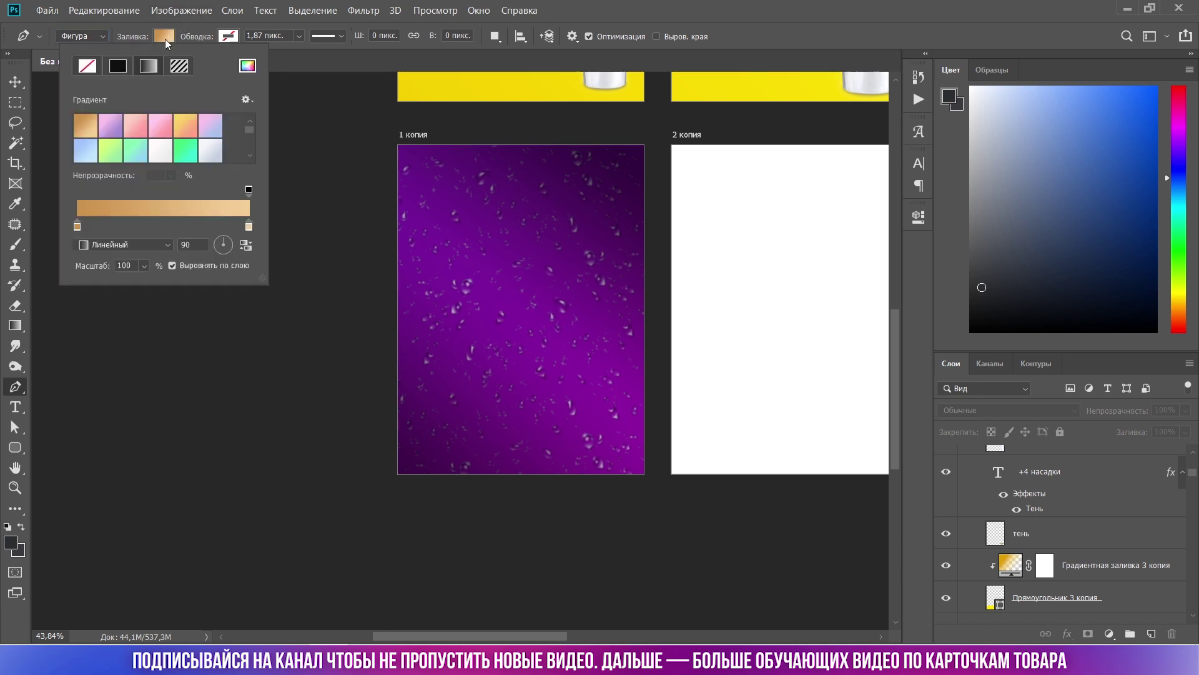
scroll(100, 138, down, 2)
scroll(100, 137, down, 1)
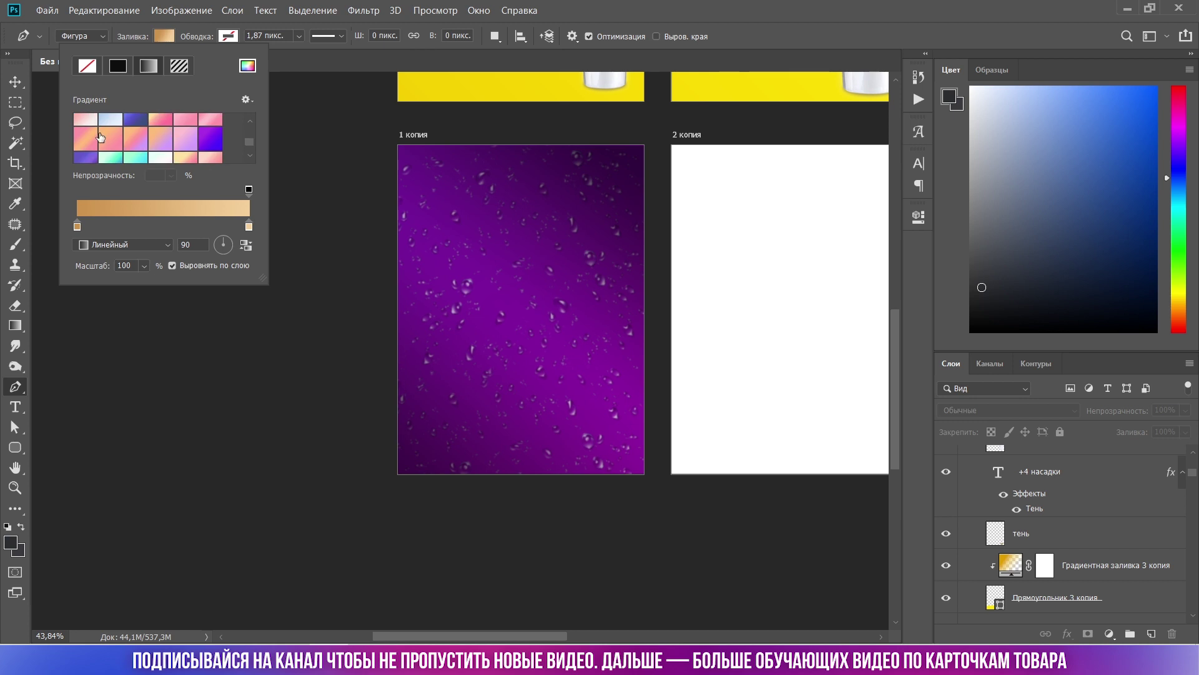
click(117, 65)
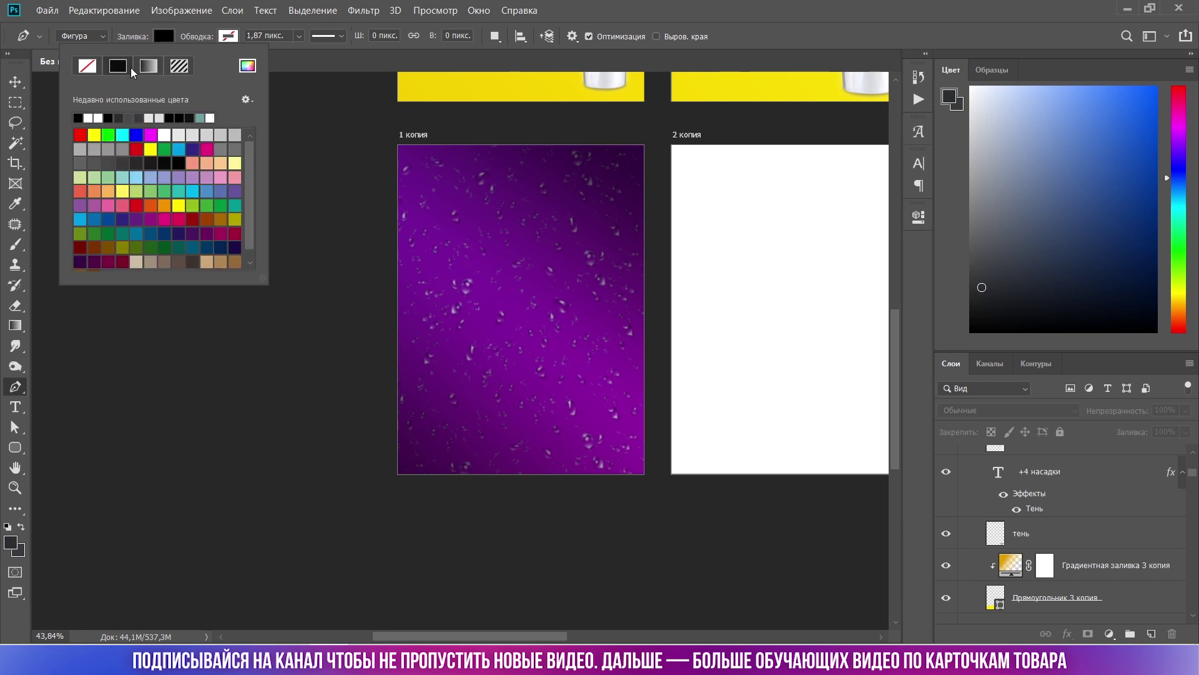
click(149, 68)
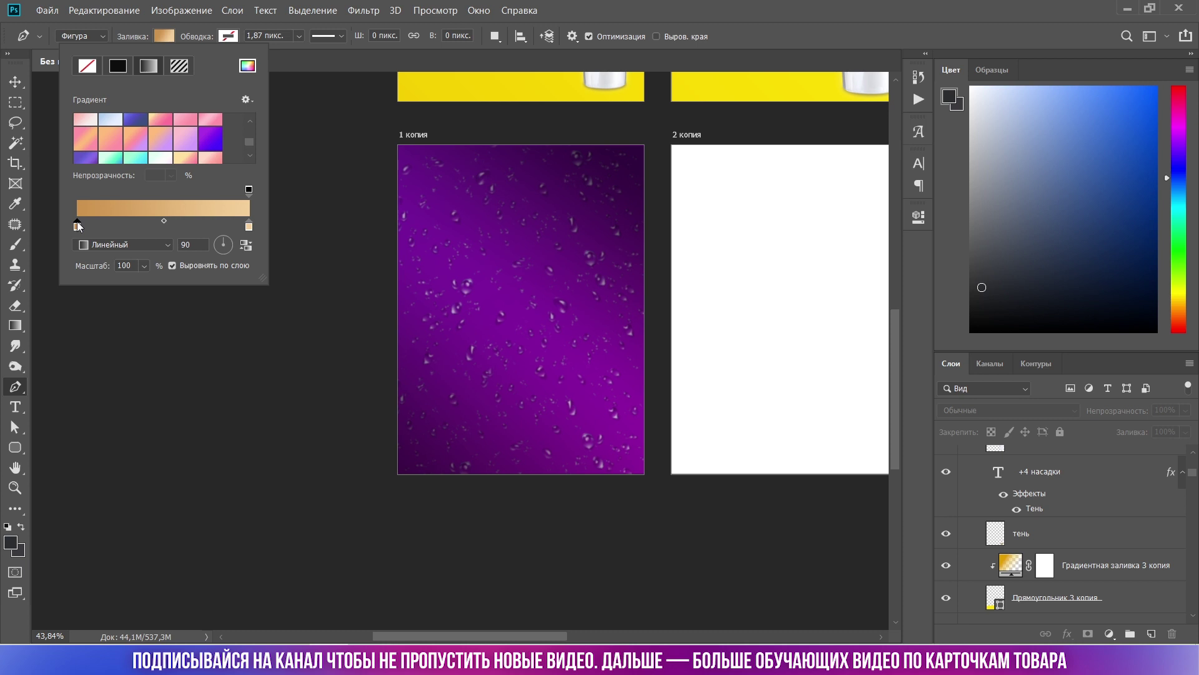
Change the gradient's left colour stop to darker yellow fad801.
double_click(77, 227)
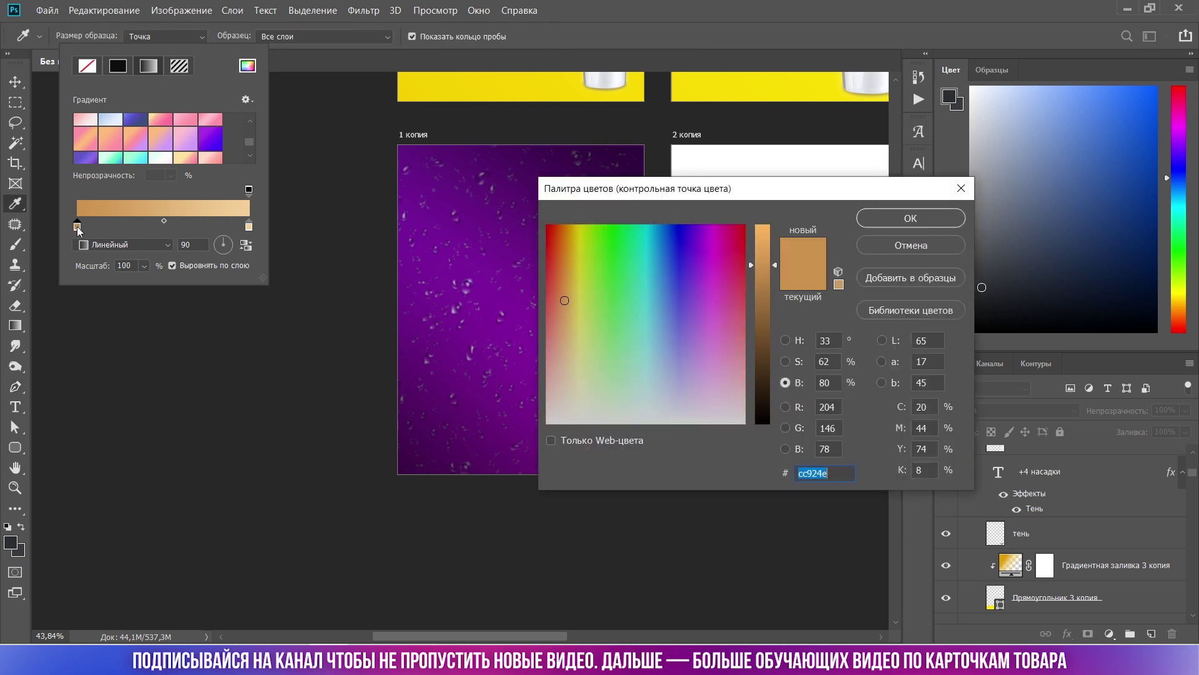
mouse_move(565, 300)
mouse_down()
mouse_move(566, 196)
mouse_move(574, 223)
mouse_up()
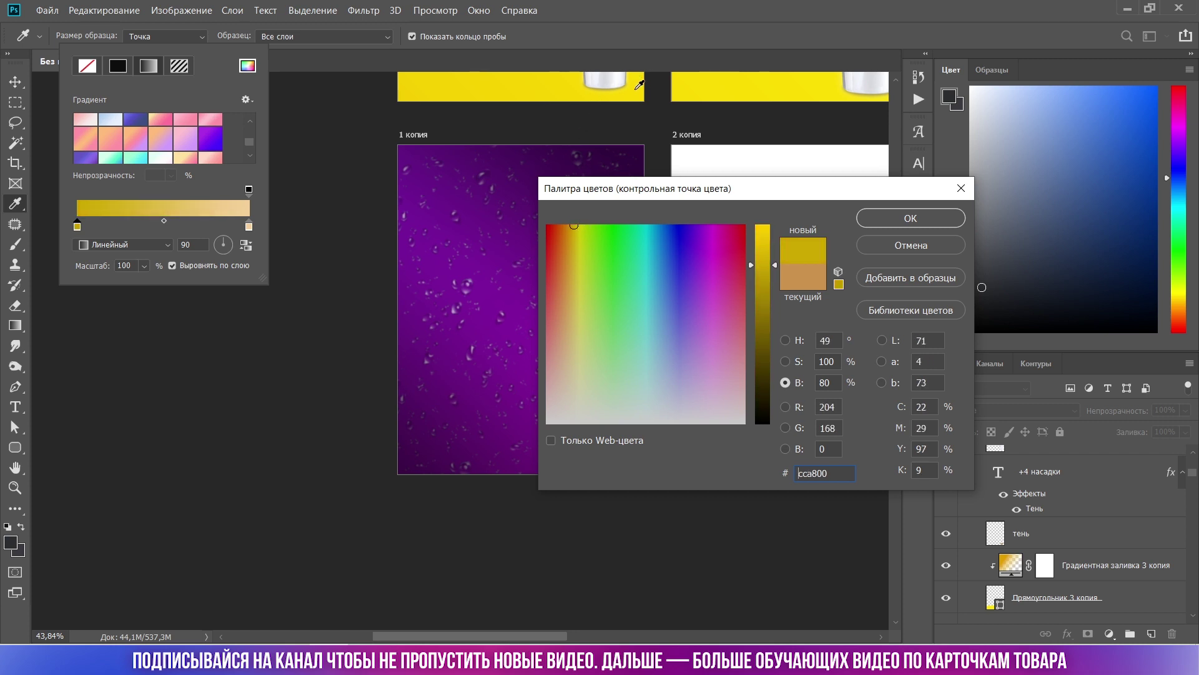
text(fad801)
key(Return)
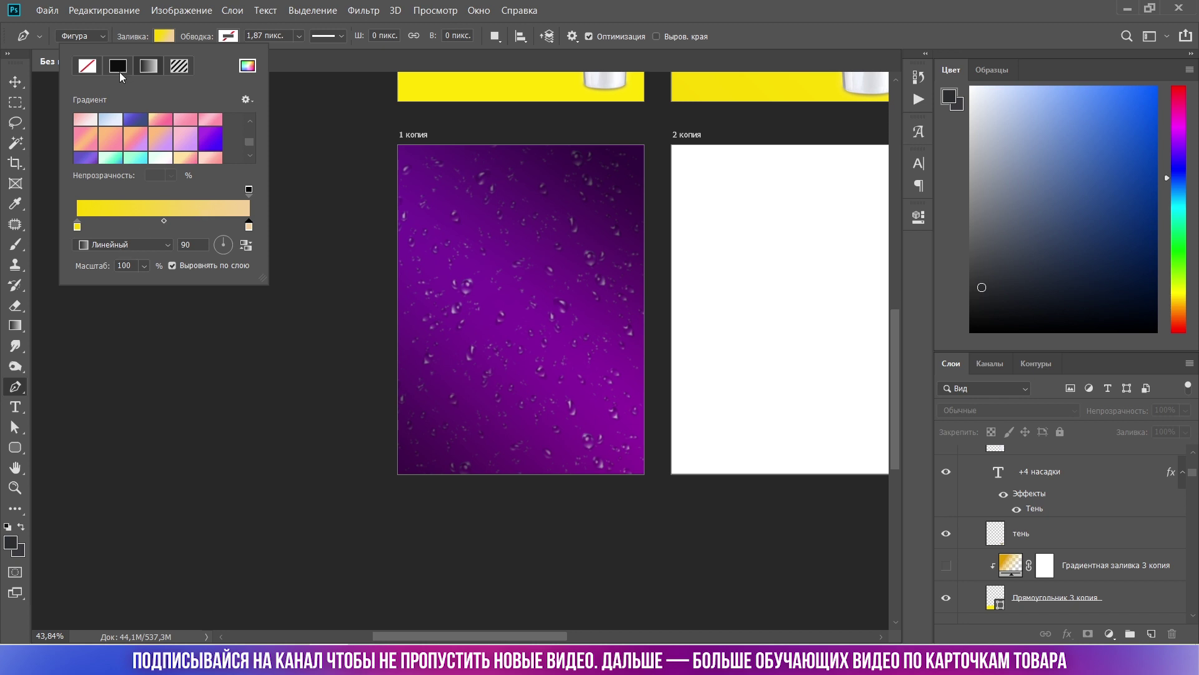
Change the gradient's right colour stop to golden yellow fcc401.
double_click(248, 228)
click(532, 90)
text(fcc401)
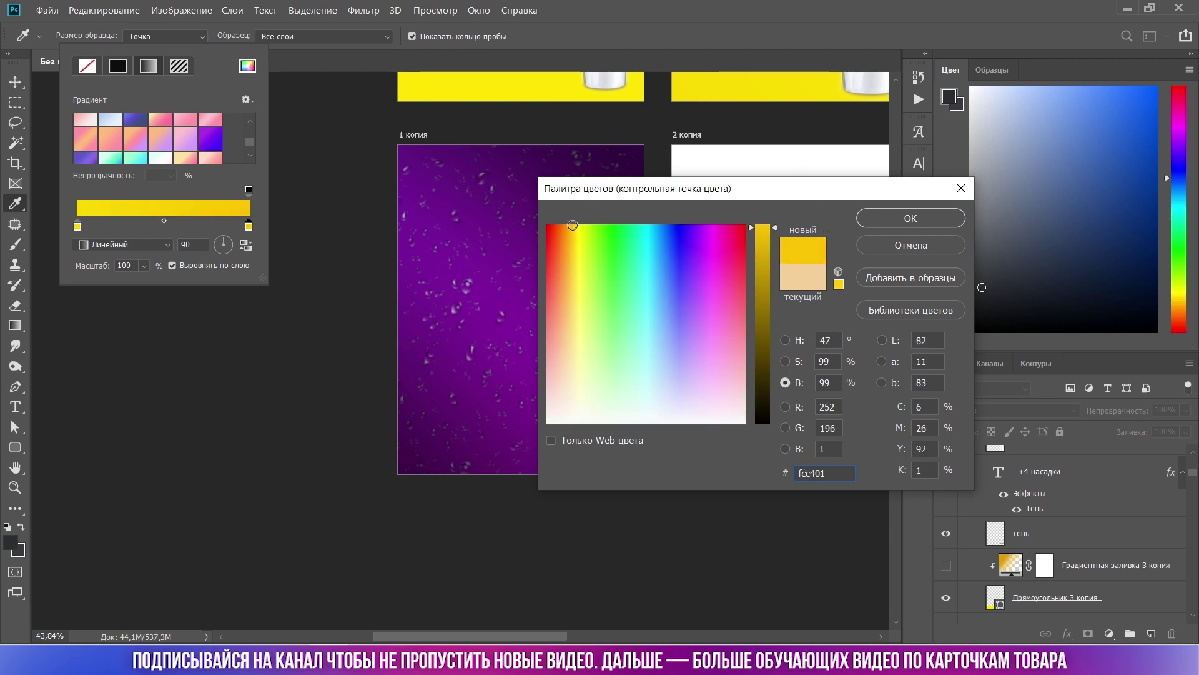
click(927, 218)
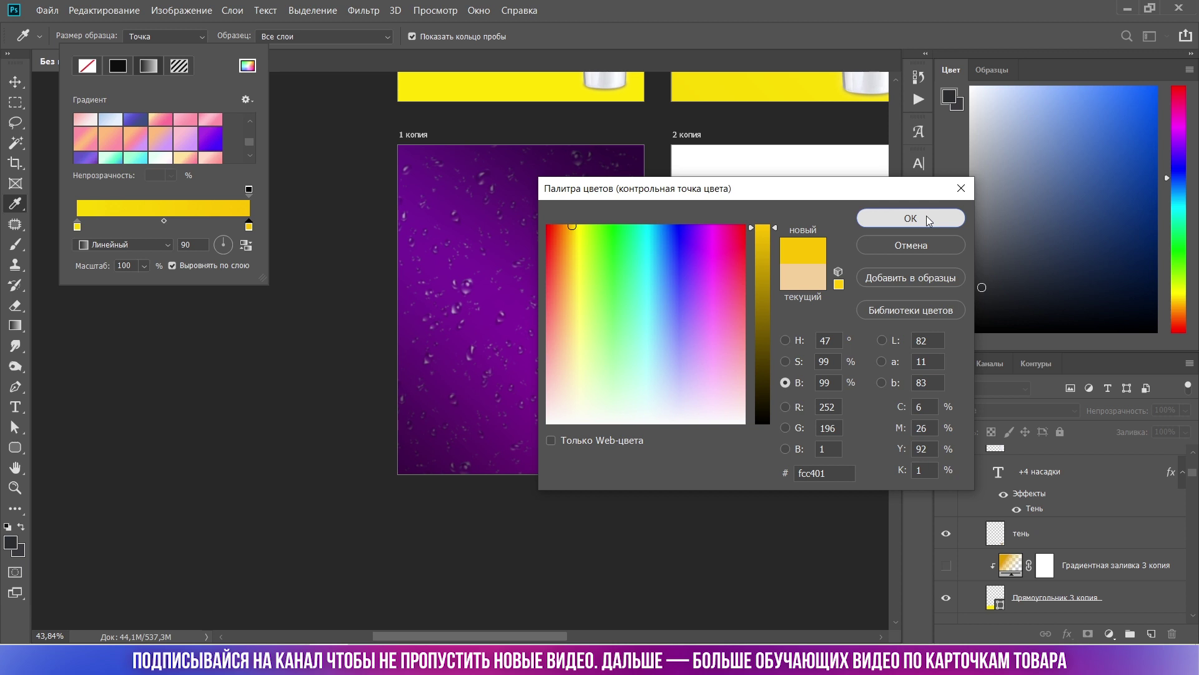
click(927, 218)
key(p)
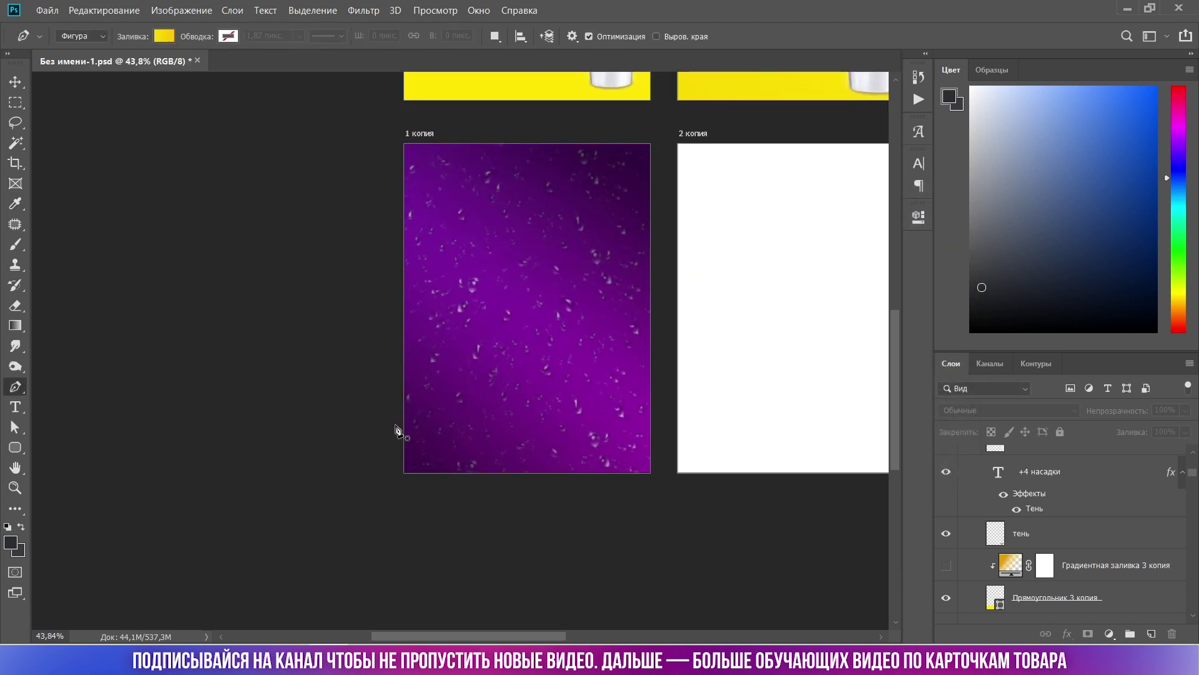
Draw a closed four-corner slanted band across the bottom of the purple 1 копия card.
click(398, 426)
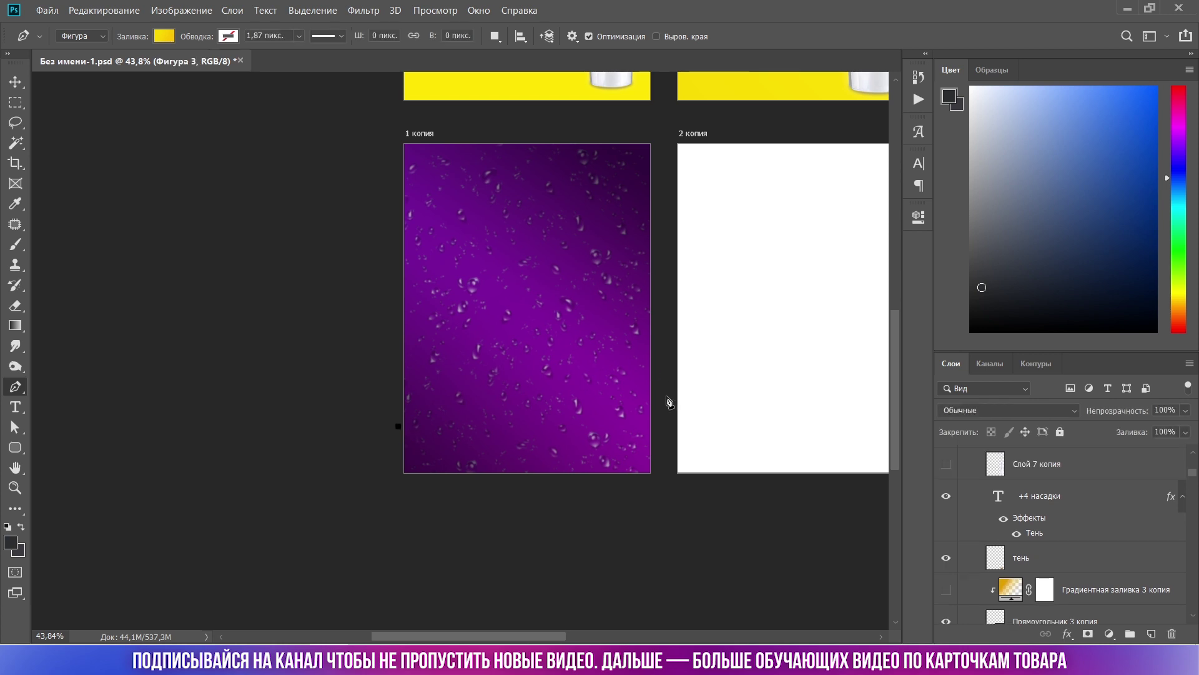
click(664, 399)
click(664, 486)
click(397, 502)
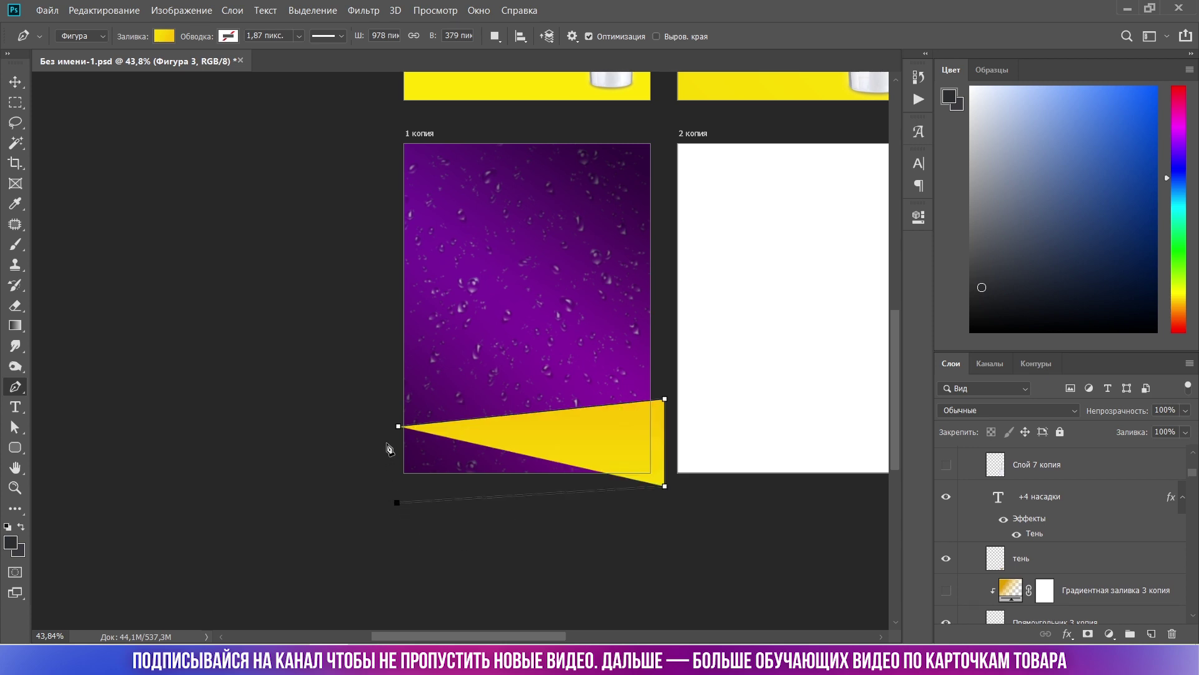
click(399, 427)
click(17, 85)
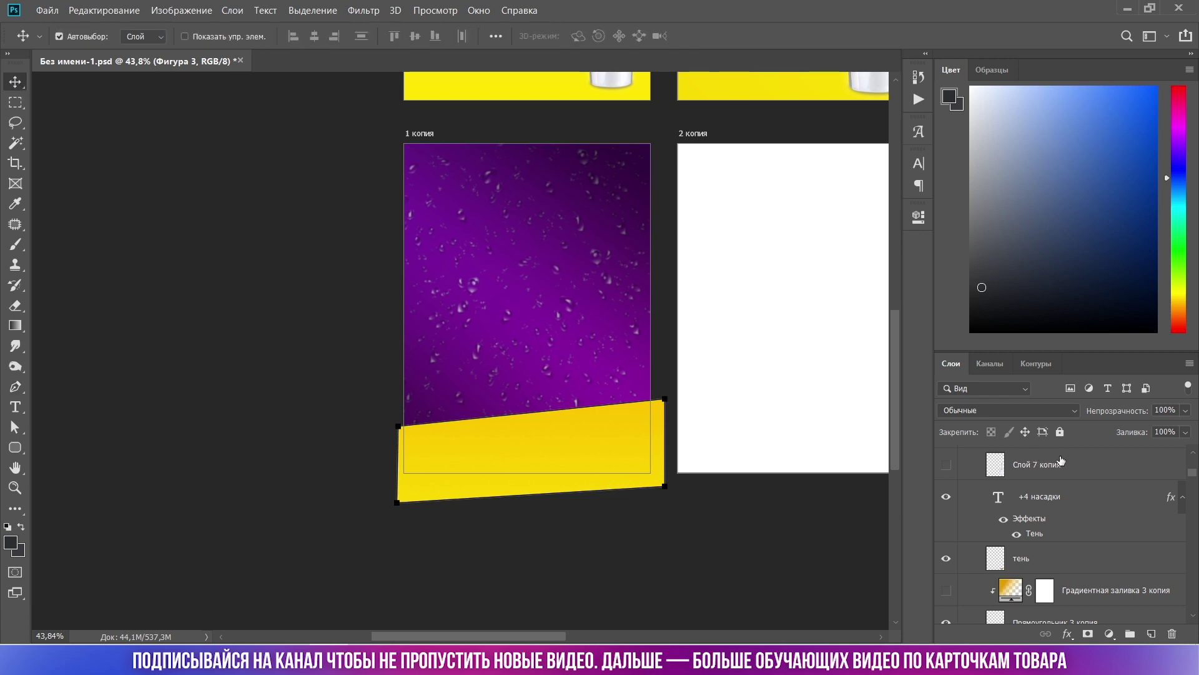
Move Фигура 3 into the 1 копия group and select it down to Градиентная заливка 2.
scroll(1060, 461, up, 5)
scroll(1079, 507, up, 4)
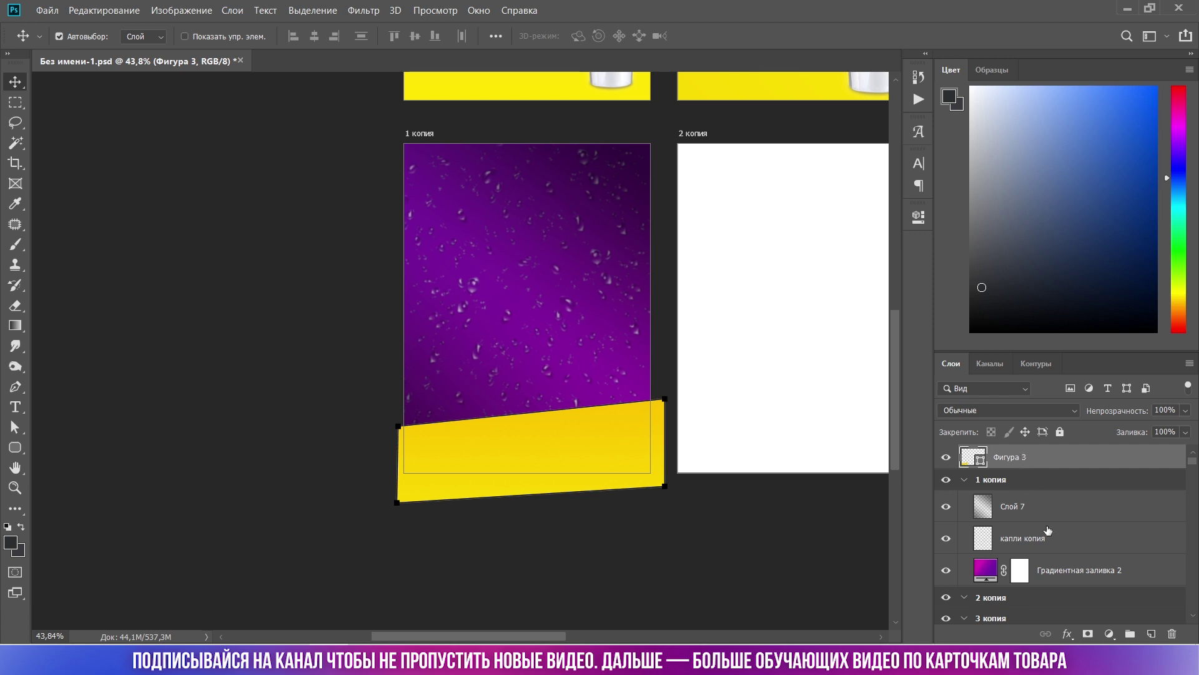
drag(1048, 530, 1044, 549)
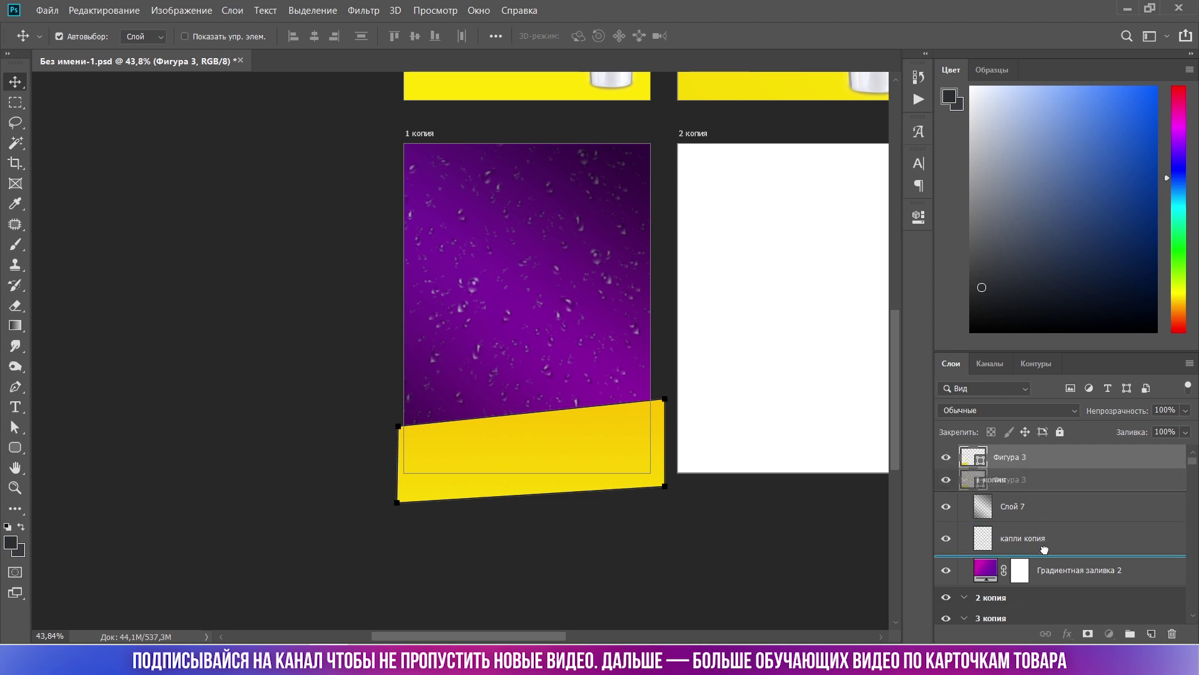
drag(1044, 549, 1030, 484)
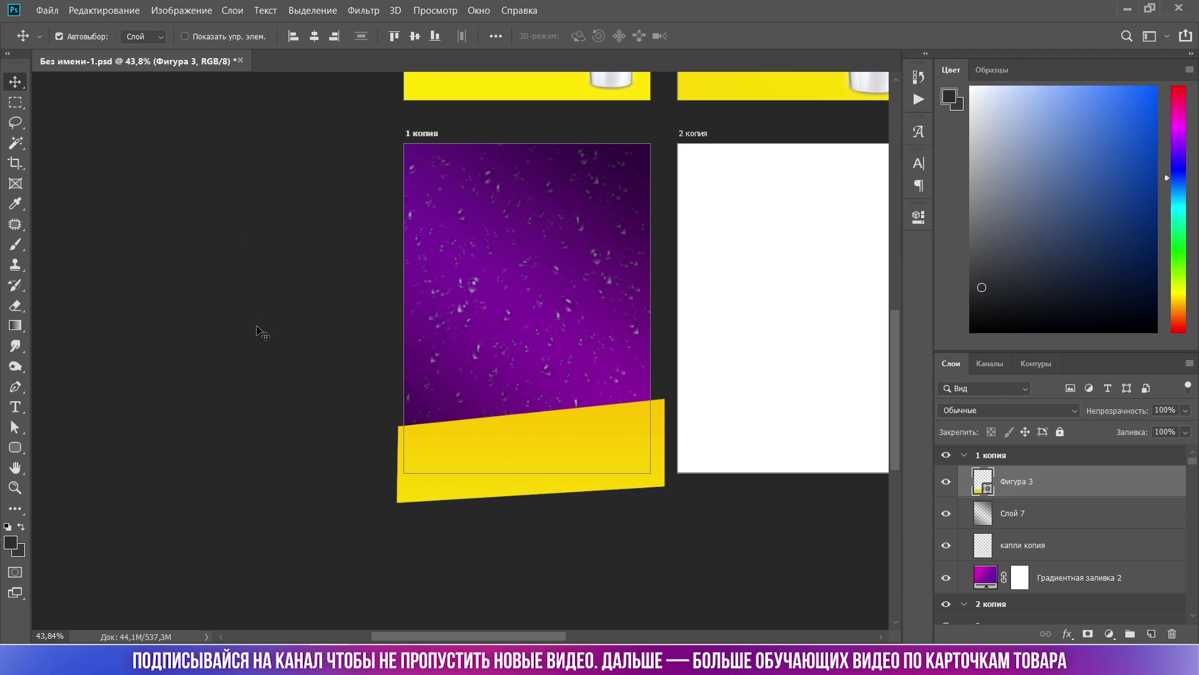
click(261, 331)
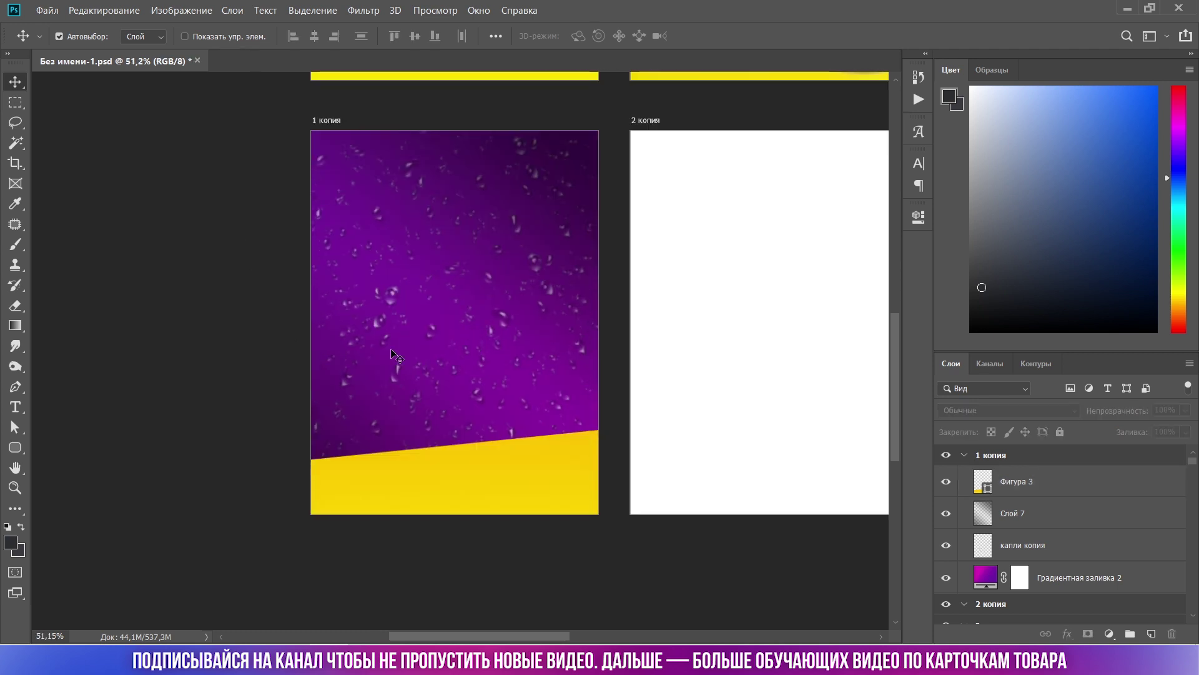
scroll(425, 356, down, 2)
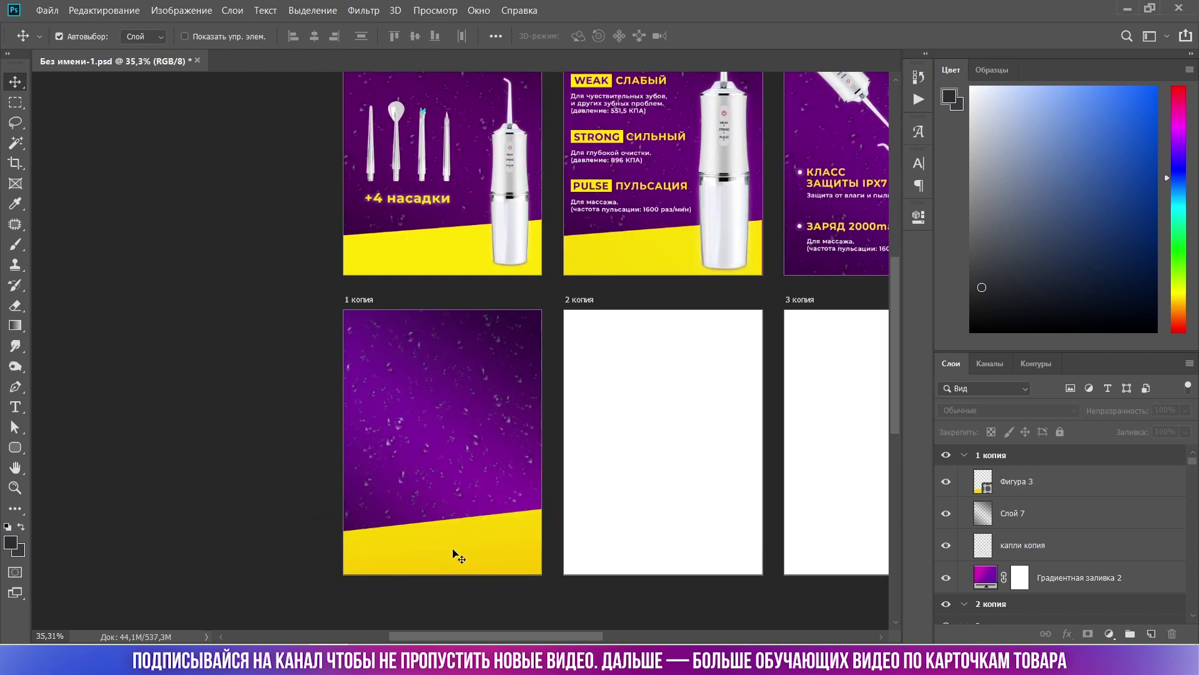
click(1060, 487)
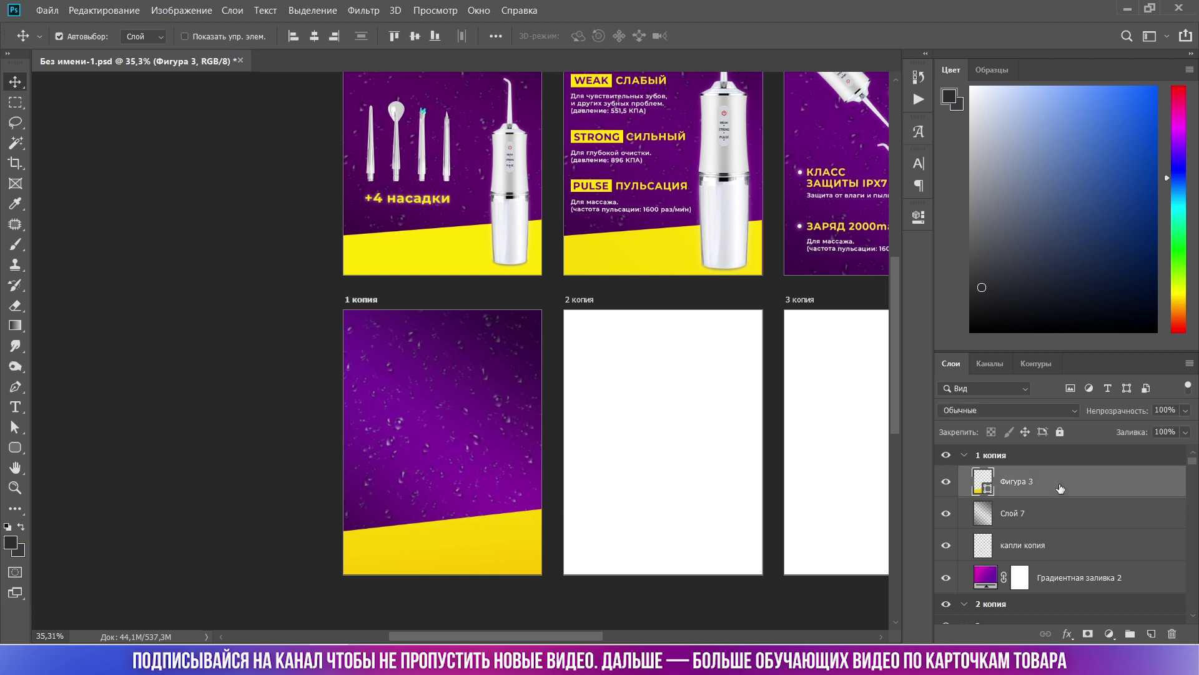
shift+click(1044, 577)
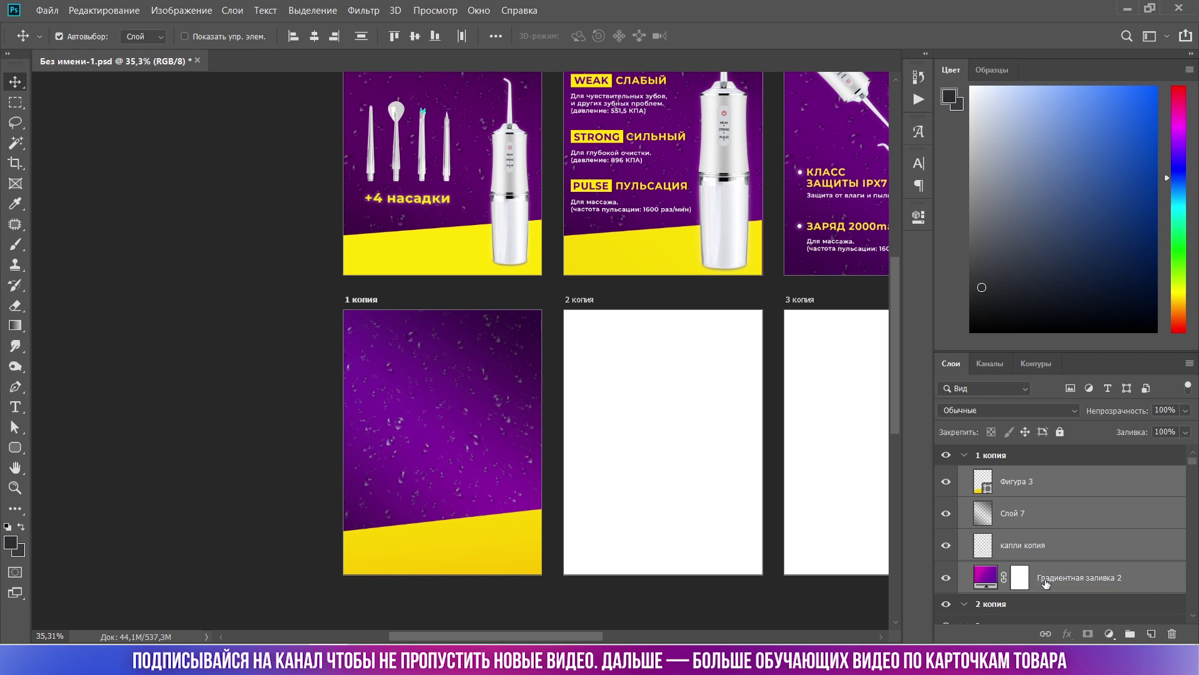
Group the selected background layers and name the group фон.
key(ctrl+g)
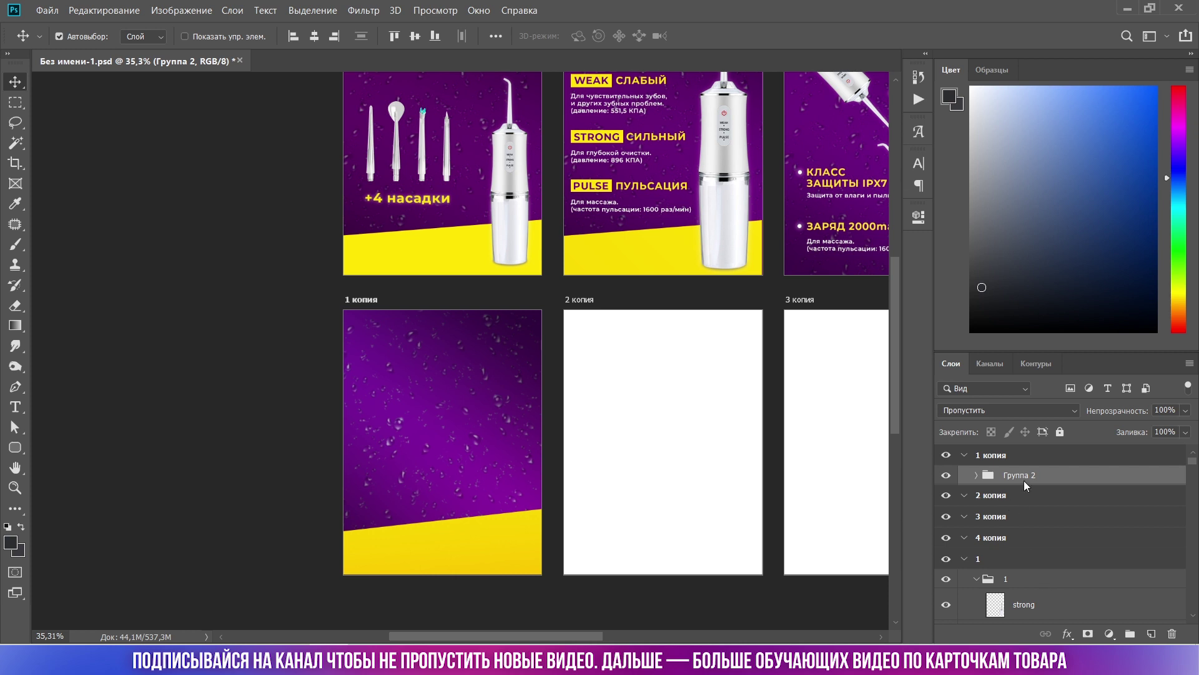
double_click(1018, 475)
text(фон)
key(Return)
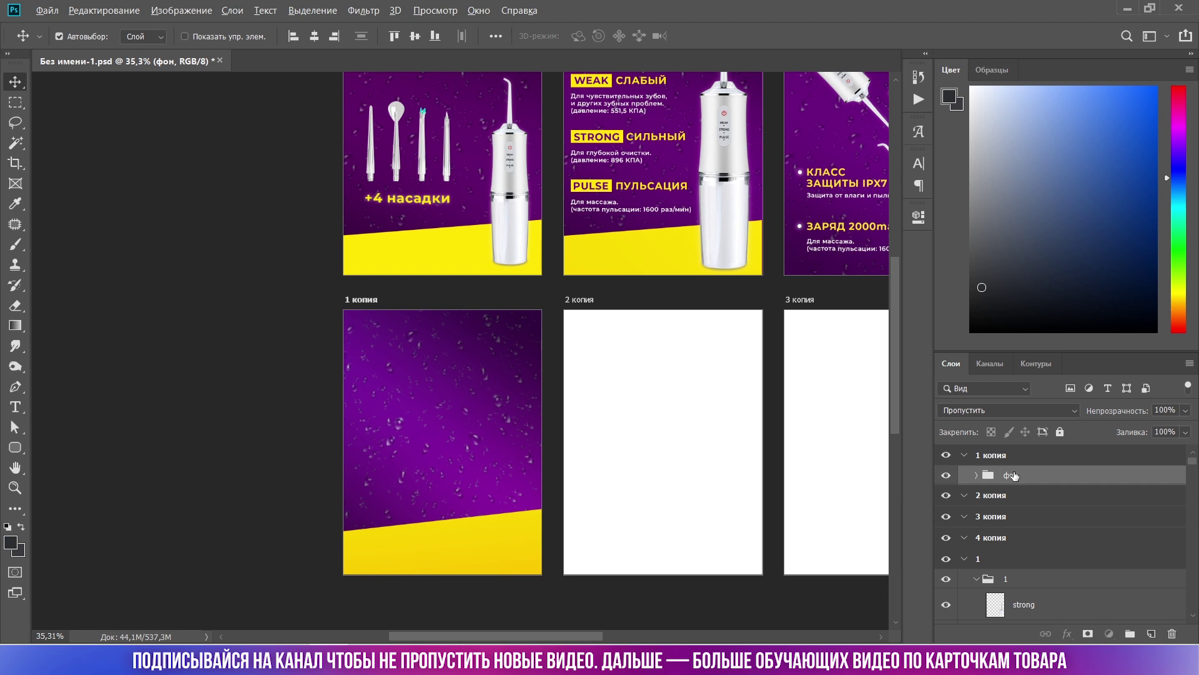
Copy the фон group into the 2 копия, 3 копия and 4 копия cards.
drag(1013, 476, 1024, 557)
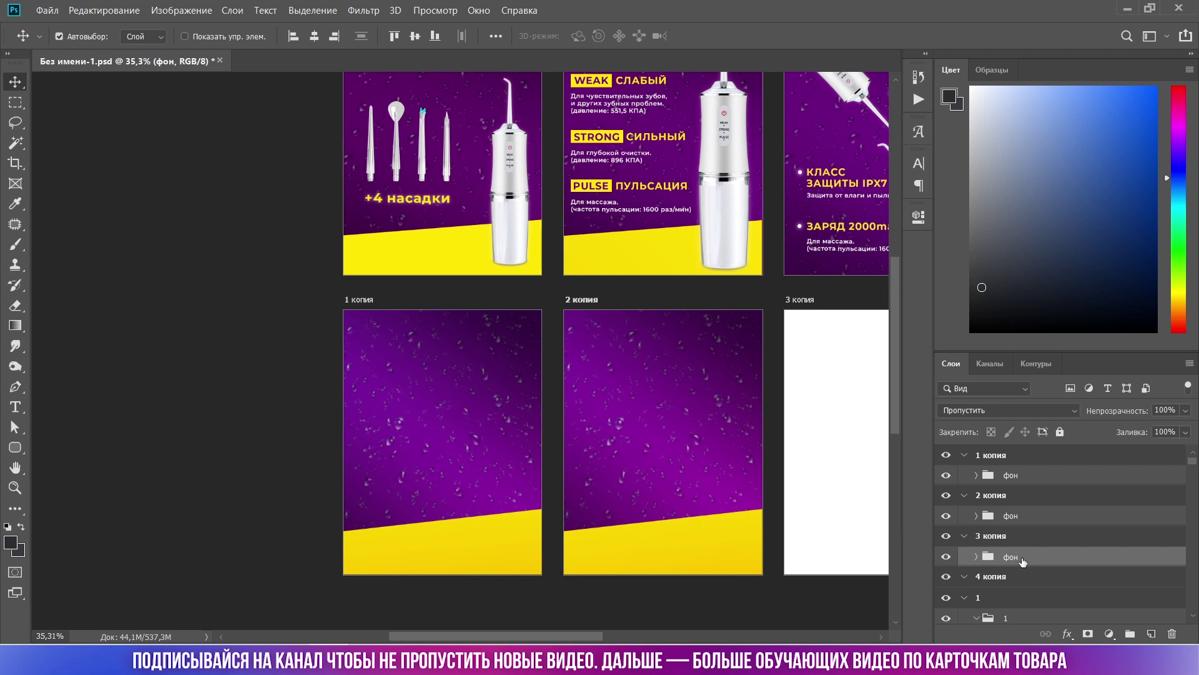
drag(1025, 583, 1026, 584)
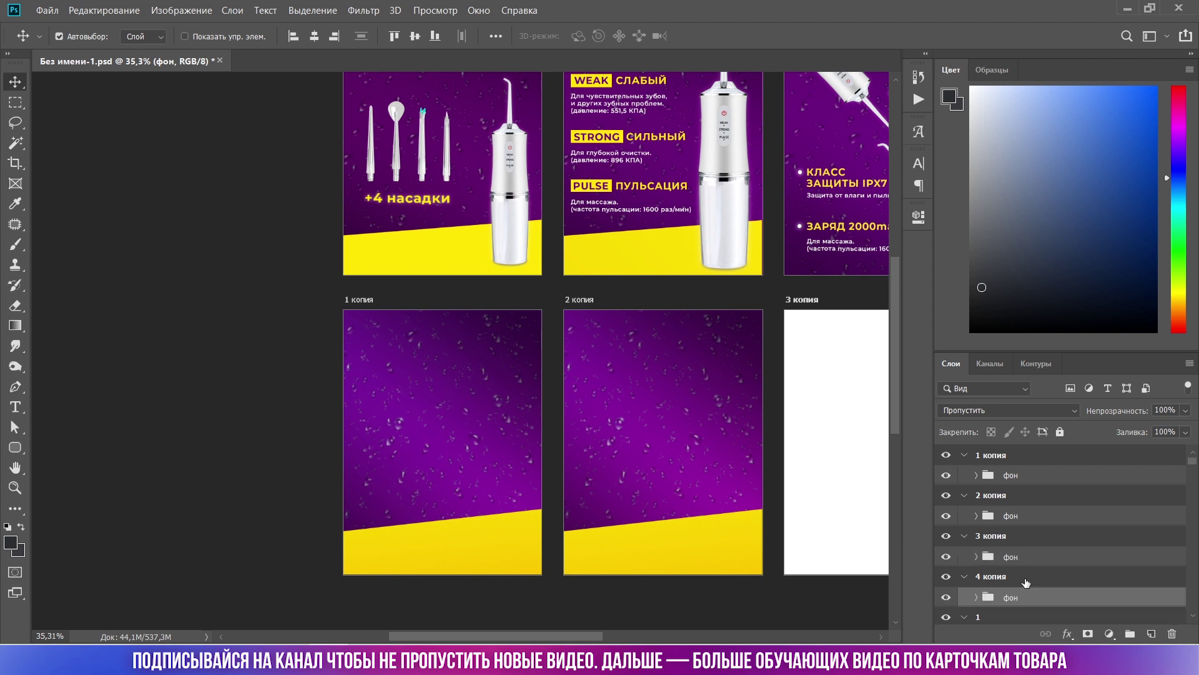
scroll(312, 472, down, 2)
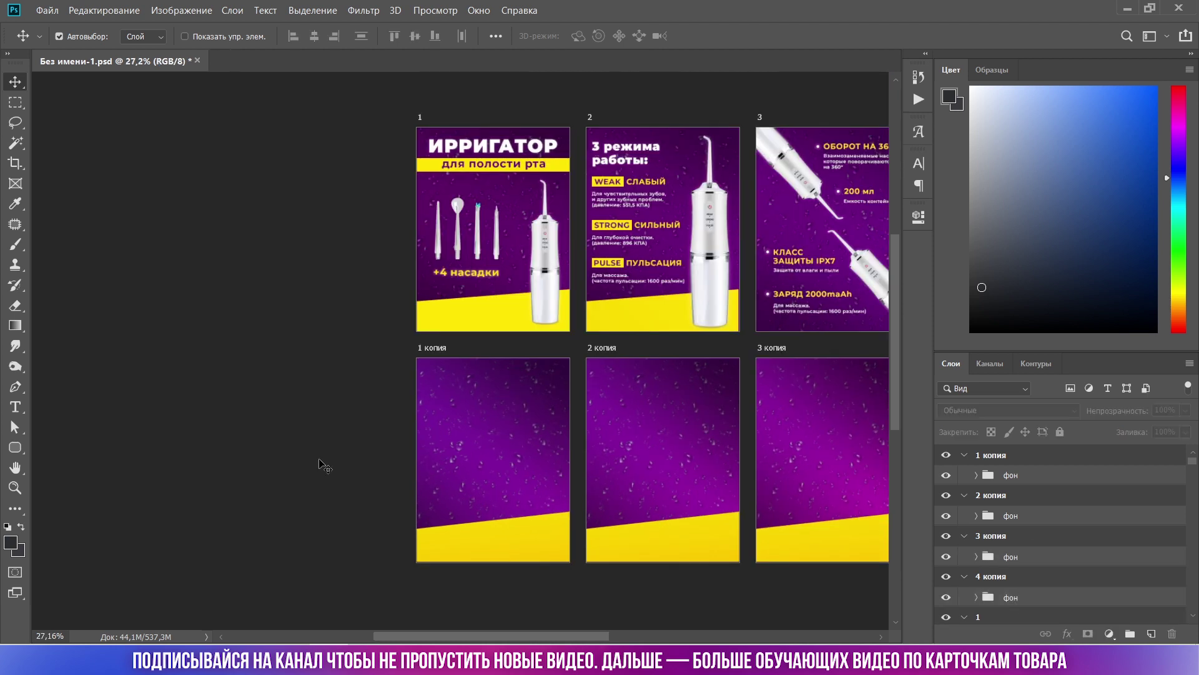
Delete the yellow band Фигура 3 from the 3 копия card.
scroll(721, 504, down, 3)
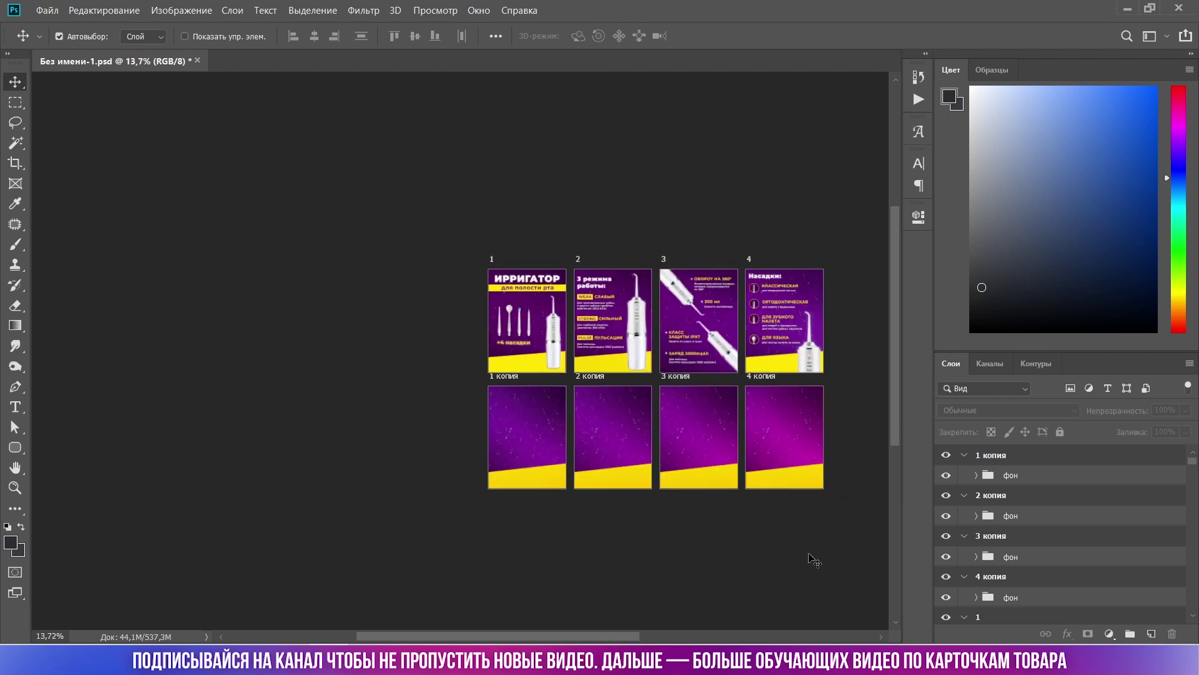
scroll(717, 482, up, 4)
click(714, 476)
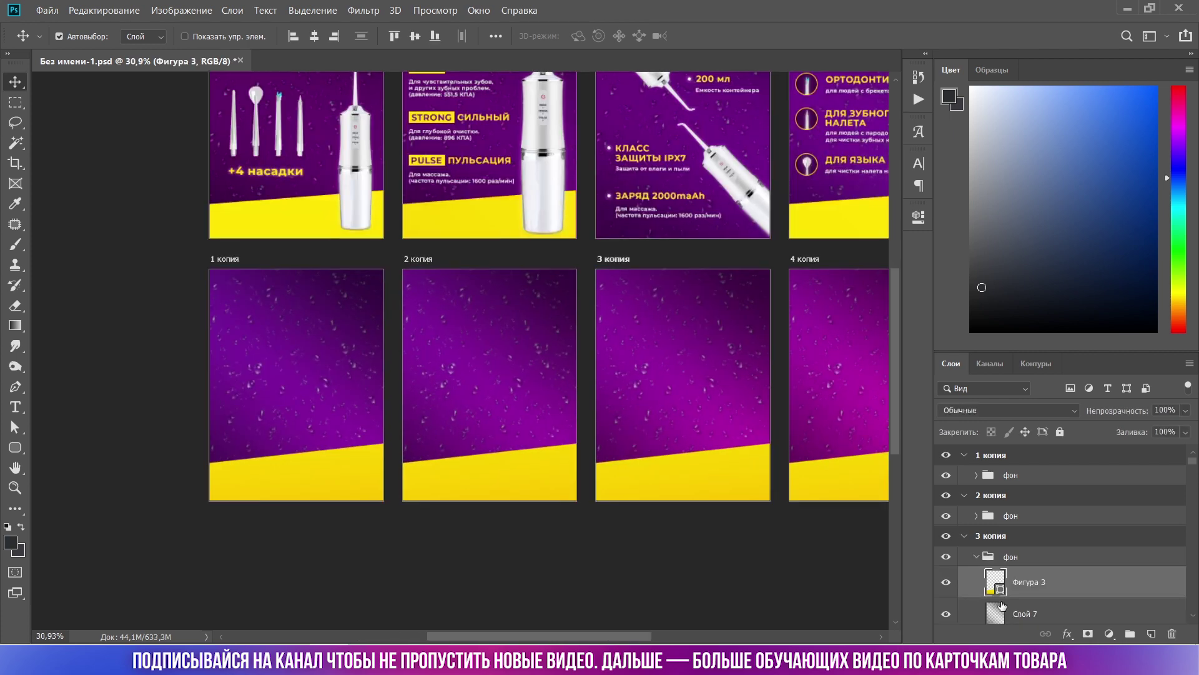
key(Delete)
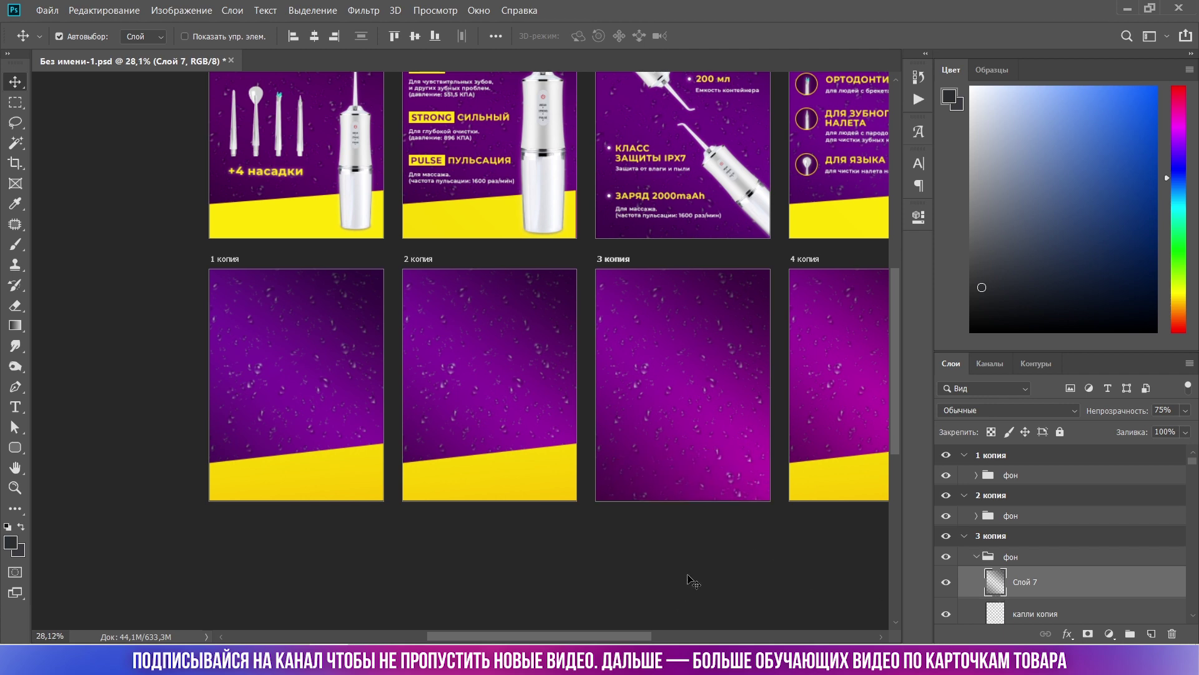
Drag the Монтажная область 1 irrigator image from File Explorer onto the canvas.
scroll(696, 573, down, 2)
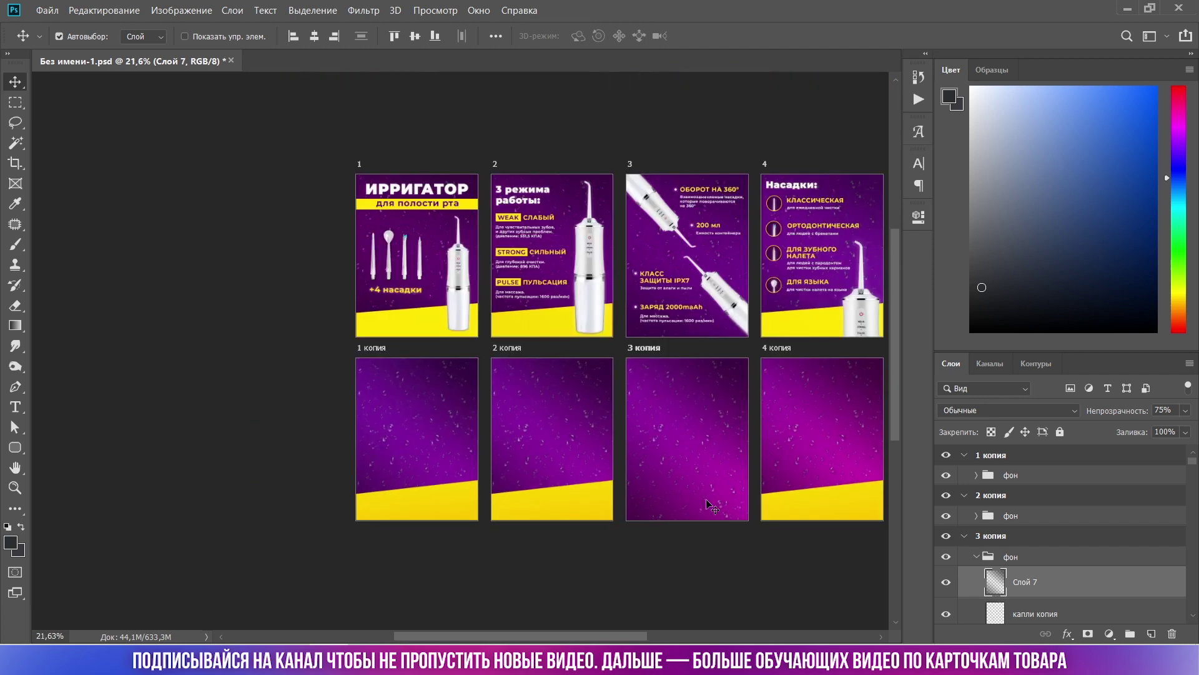
click(495, 562)
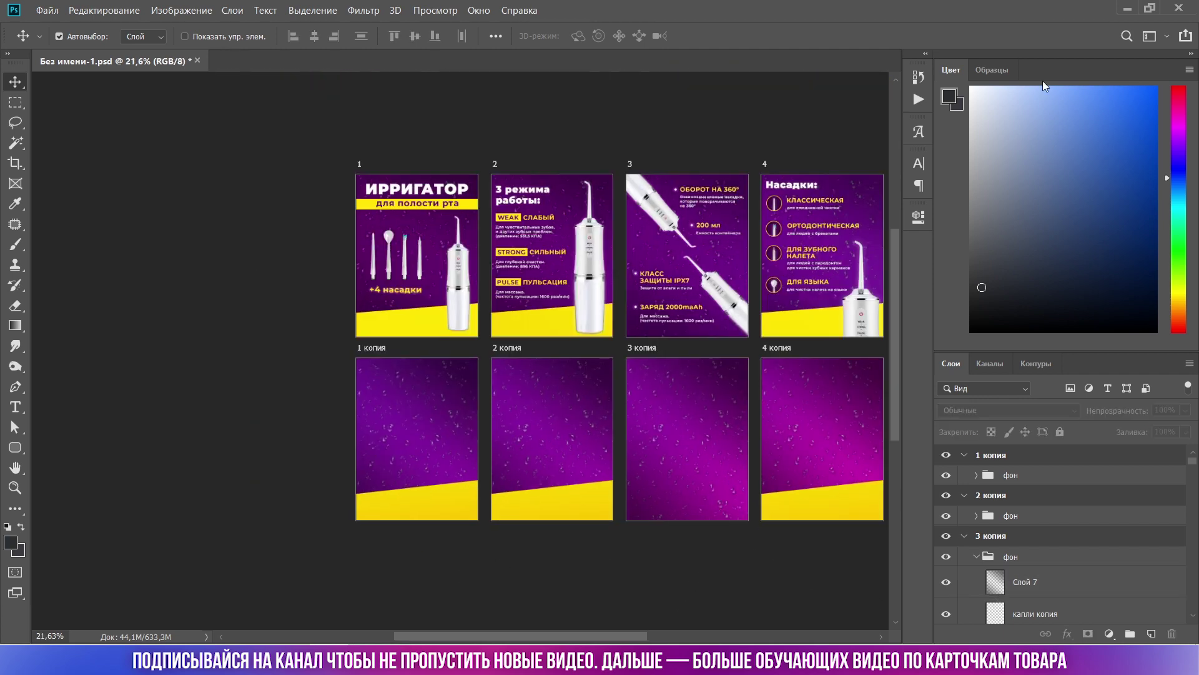
click(1126, 10)
drag(797, 230, 323, 636)
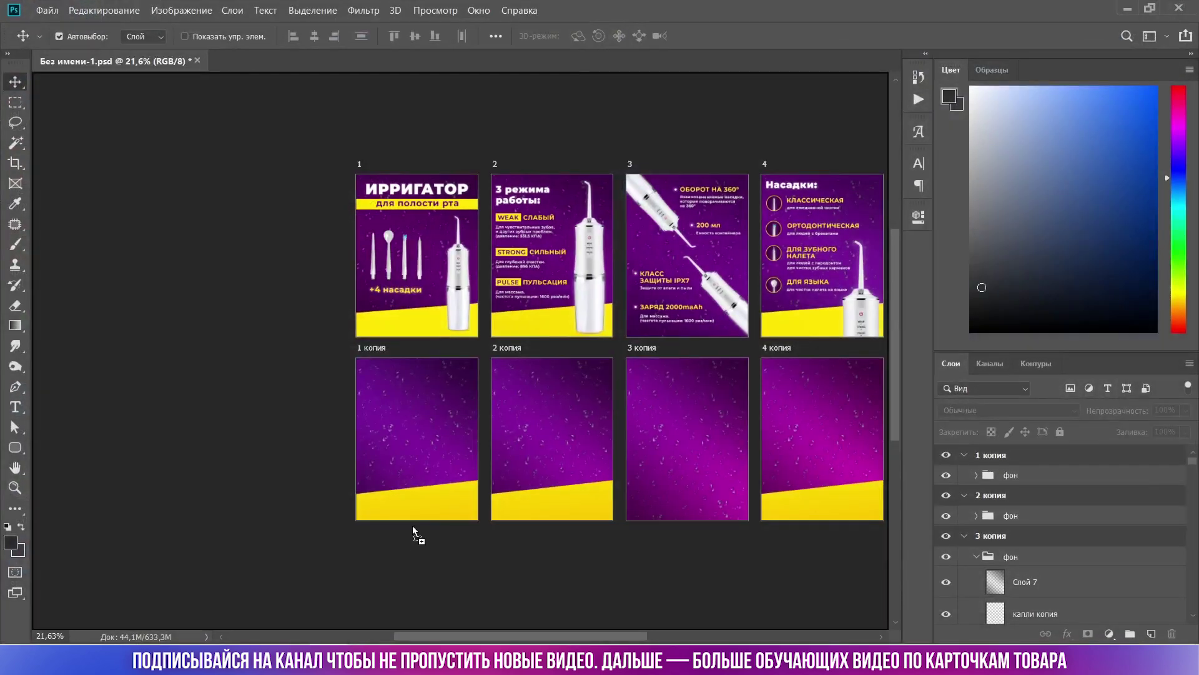
drag(324, 636, 443, 496)
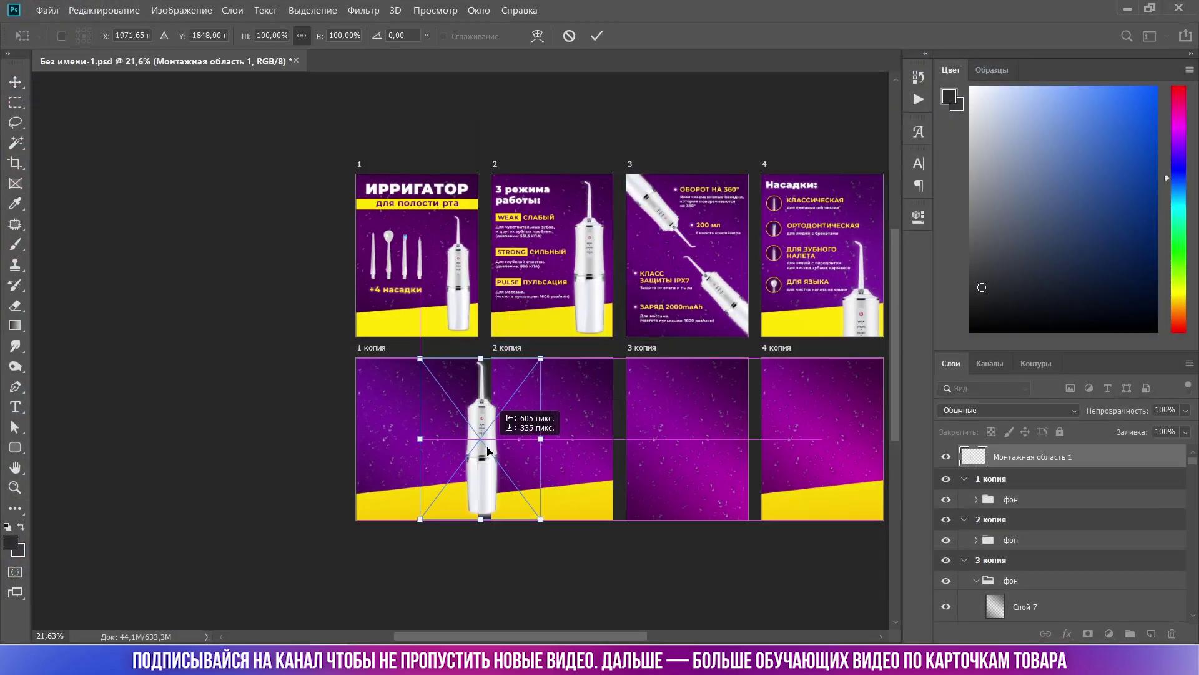
Scale the irrigator to 75.33% on card 1 копия, then copy it onto 2 копия.
drag(578, 405, 460, 429)
scroll(685, 479, up, 2)
drag(683, 473, 699, 478)
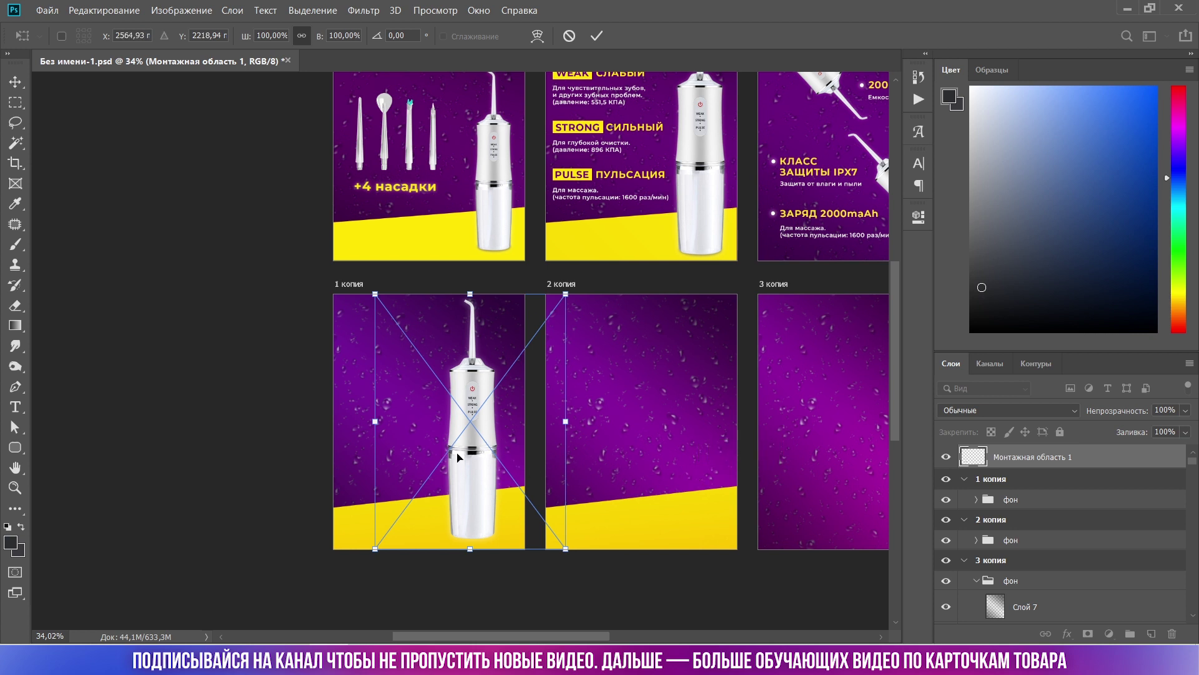
drag(458, 458, 465, 463)
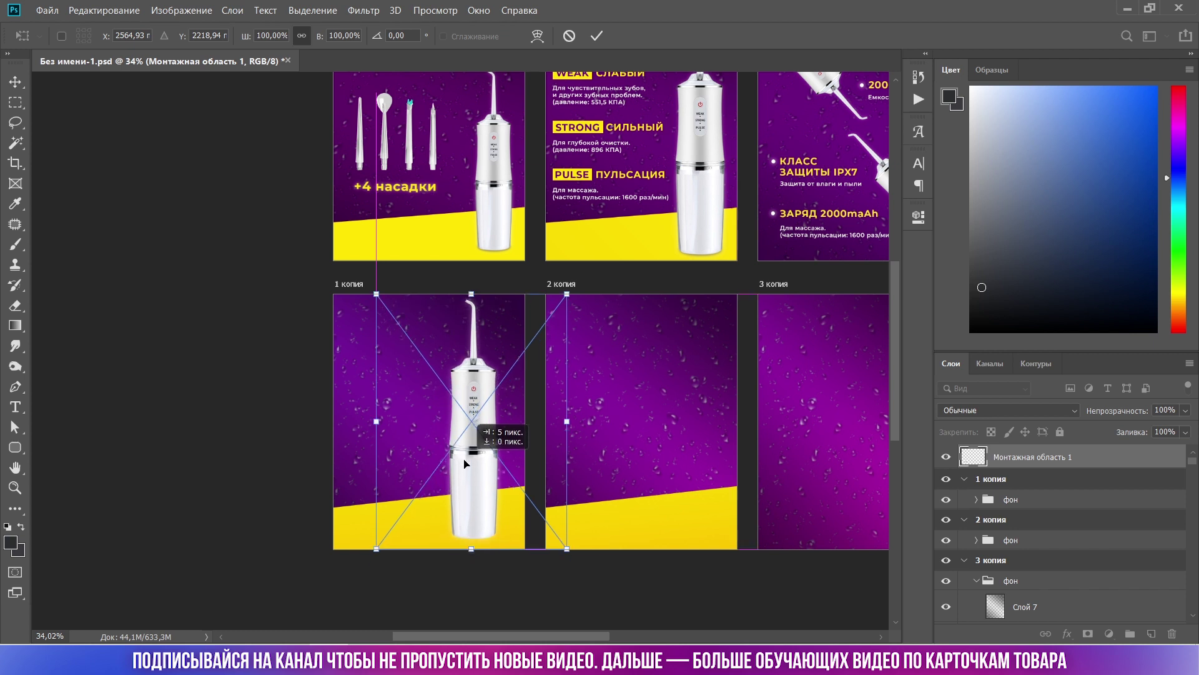
drag(566, 294, 508, 348)
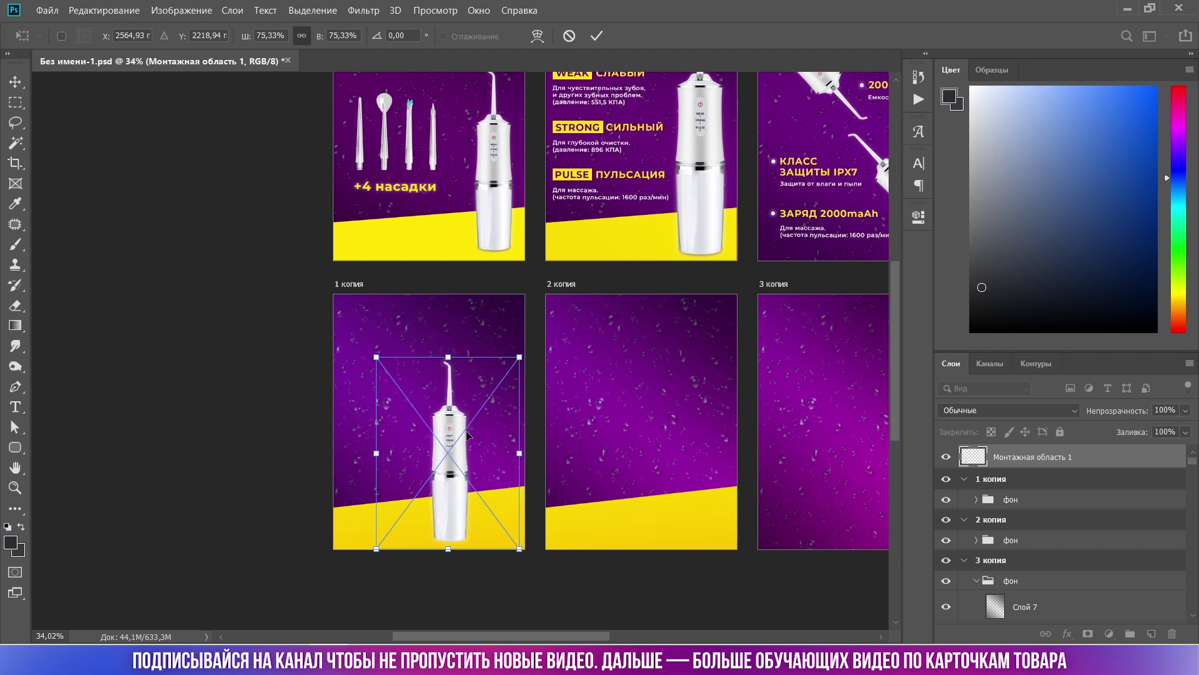
mouse_move(459, 444)
mouse_down()
mouse_move(493, 444)
mouse_move(496, 431)
mouse_up()
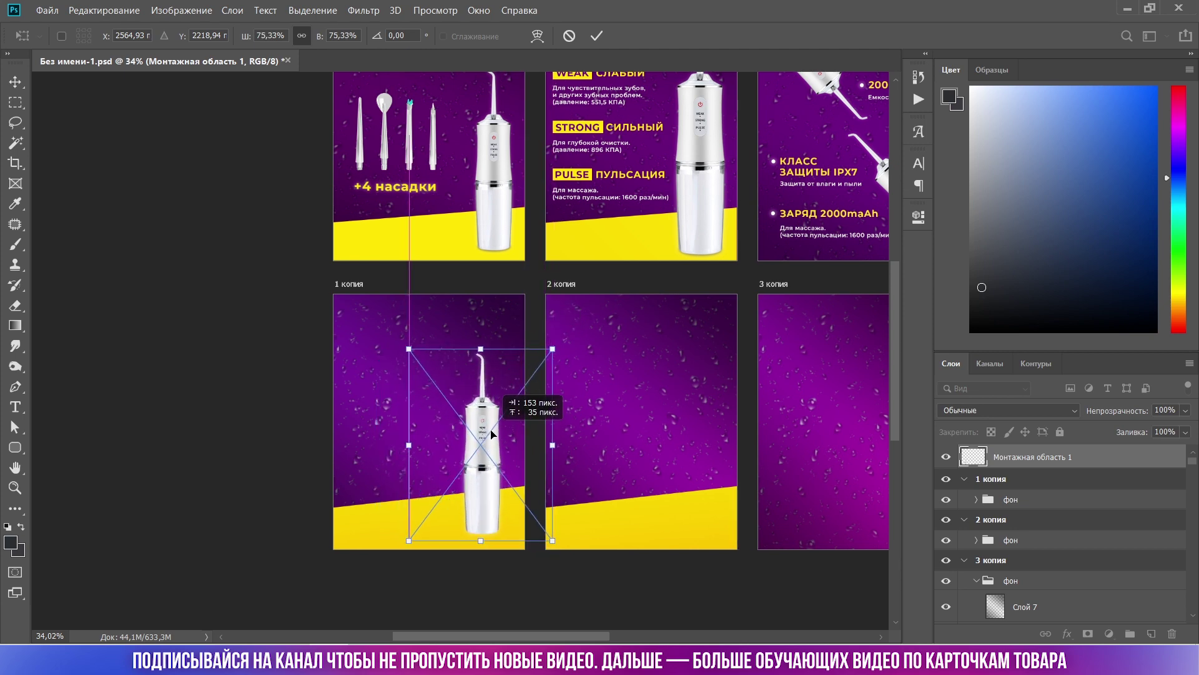
scroll(426, 447, down, 3)
key(Return)
scroll(464, 450, up, 2)
drag(463, 448, 603, 446)
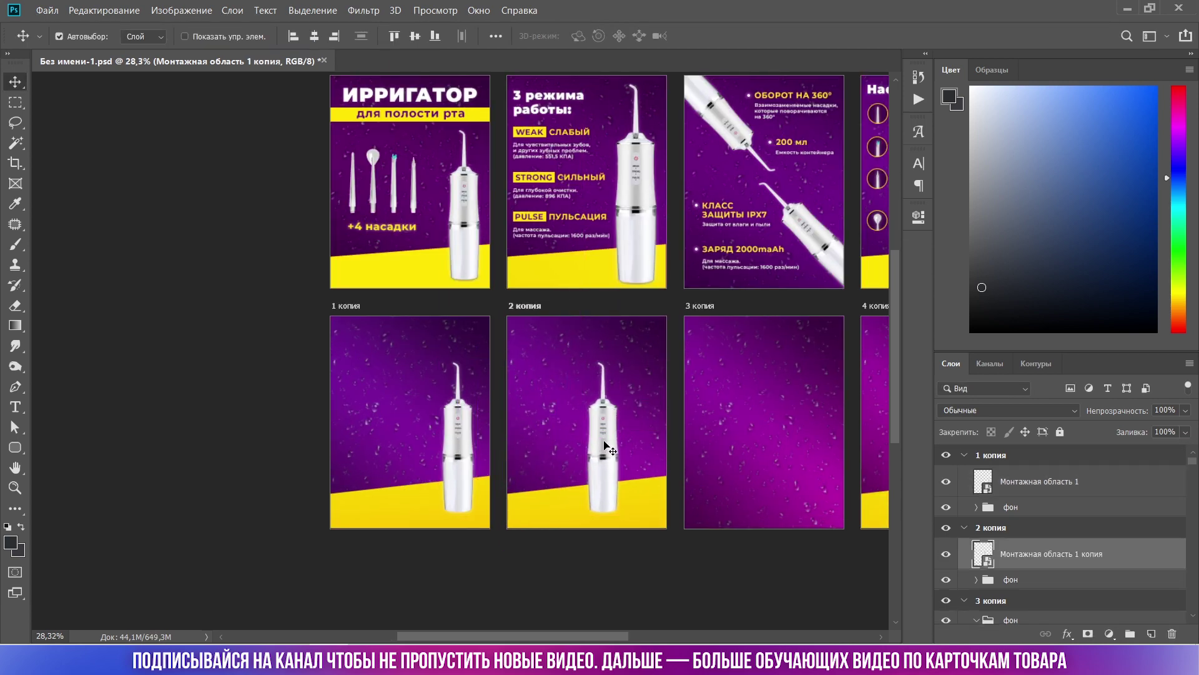
Enlarge the copied irrigator to about 90% and reposition it on the second lower card.
key(ctrl+t)
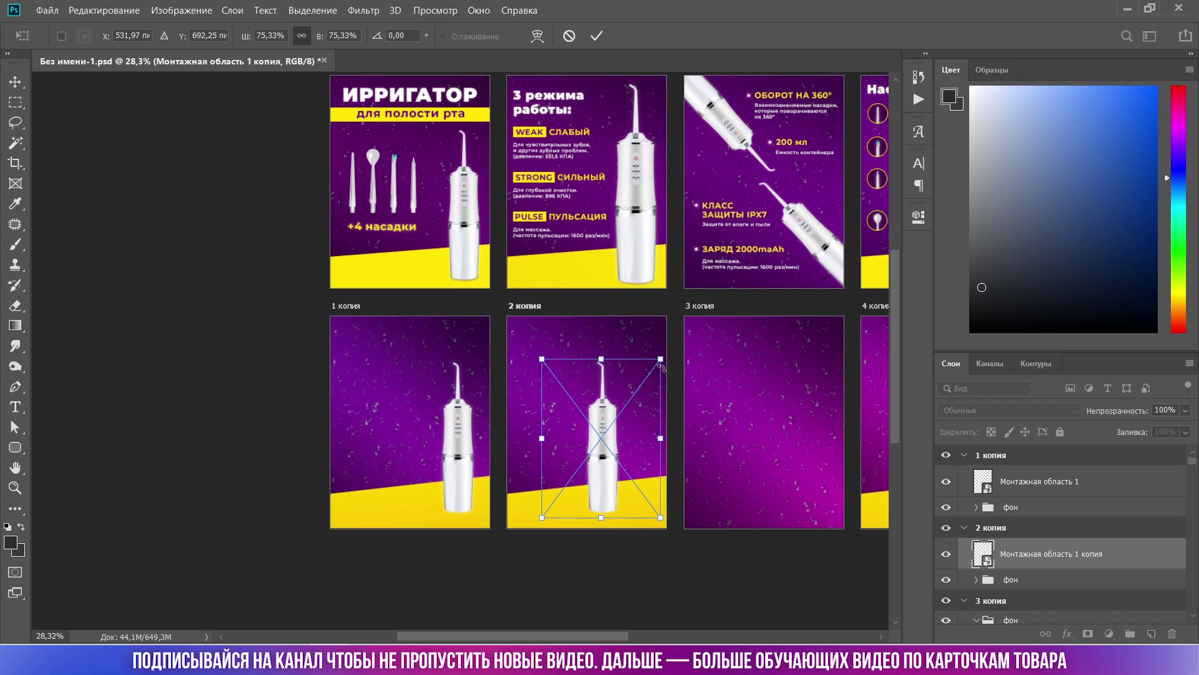
drag(661, 360, 694, 317)
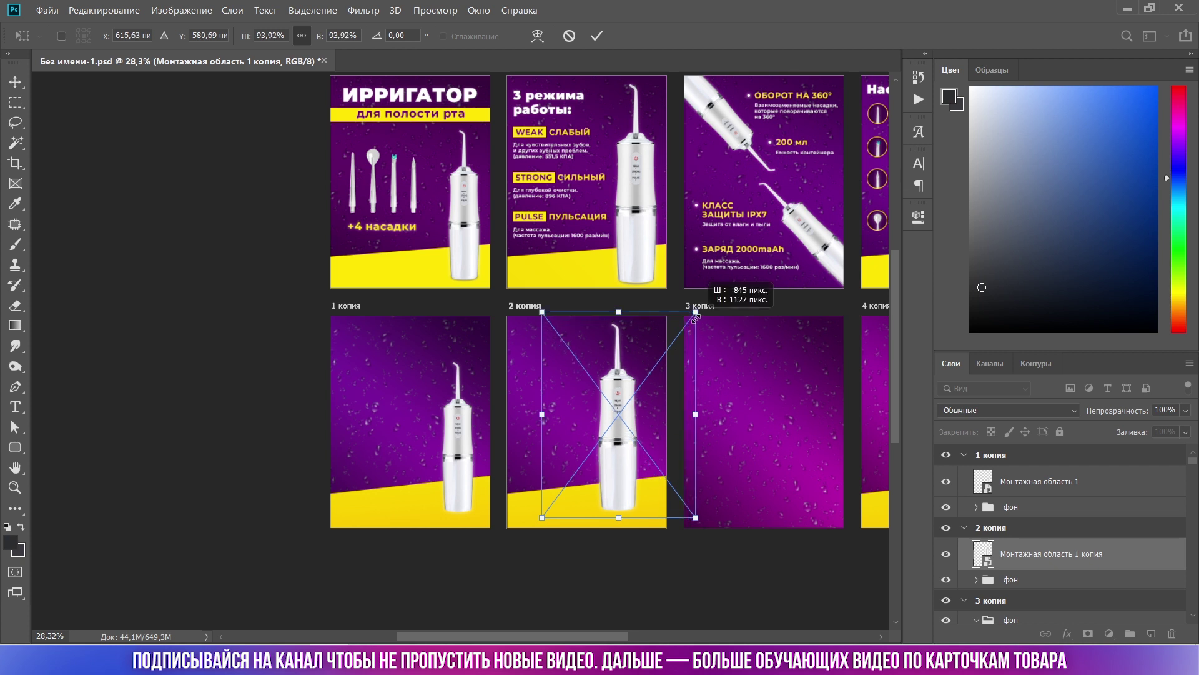
mouse_move(615, 419)
mouse_down()
mouse_move(630, 426)
mouse_move(645, 414)
mouse_move(798, 462)
mouse_up()
key(Return)
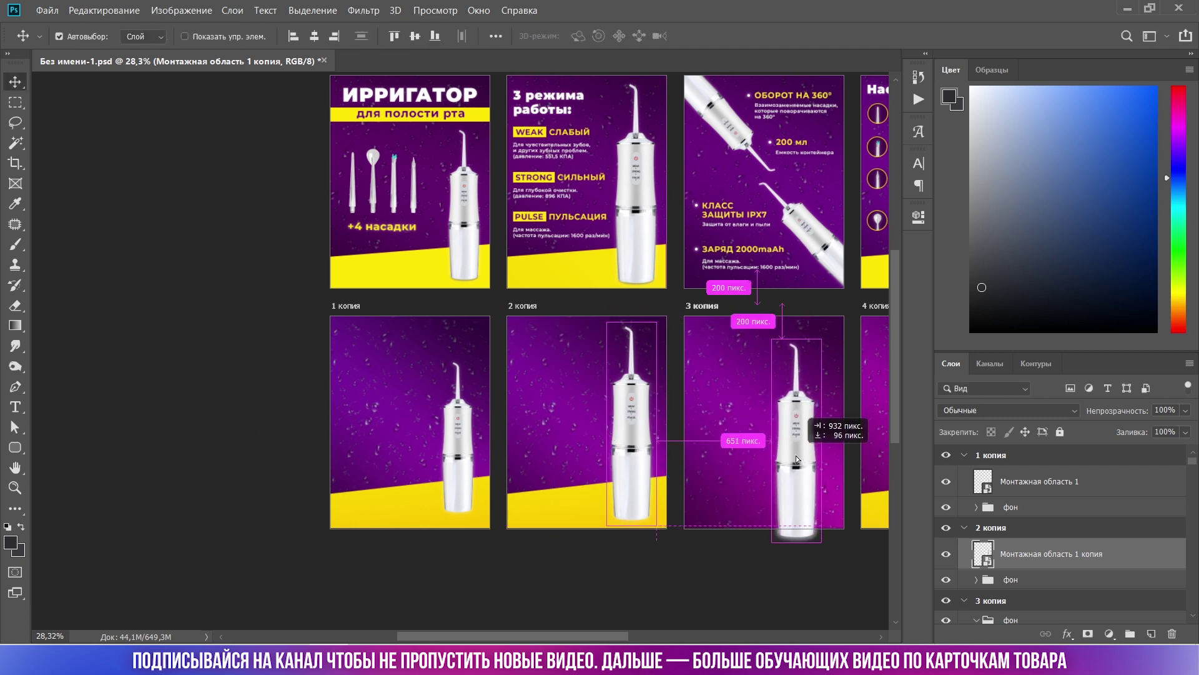
Enlarge the third card's irrigator, tilt it to about -38 degrees, and move it into place.
key(ctrl+t)
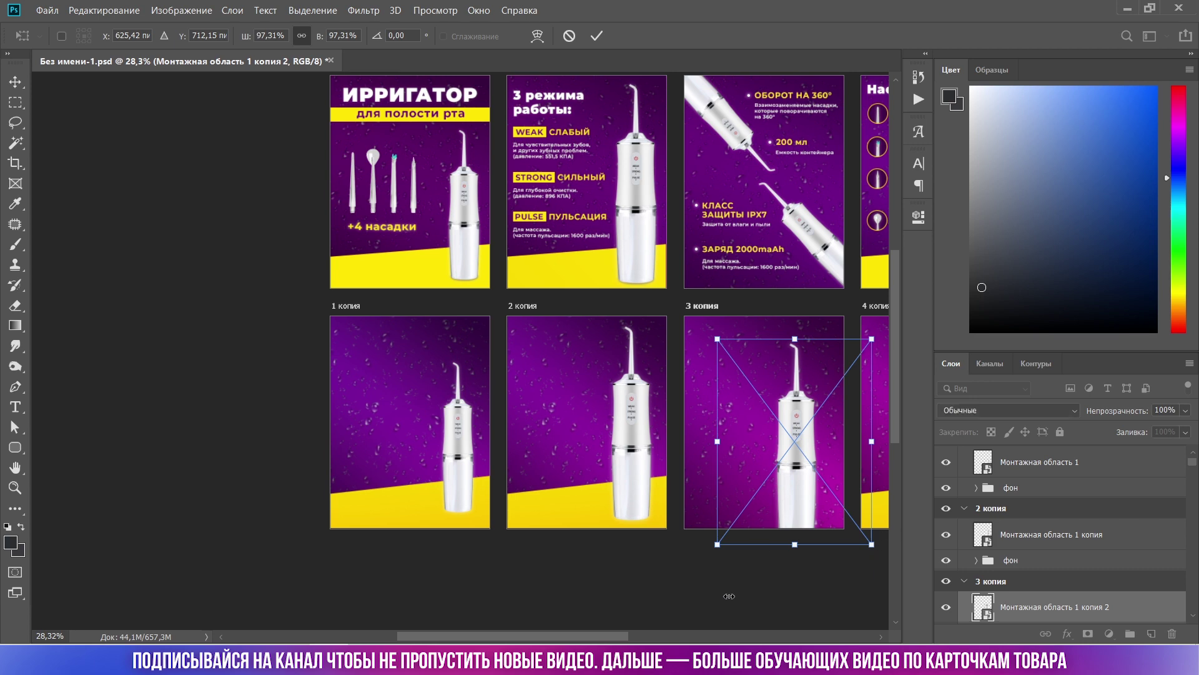
scroll(872, 558, down, 1)
scroll(615, 549, up, 3)
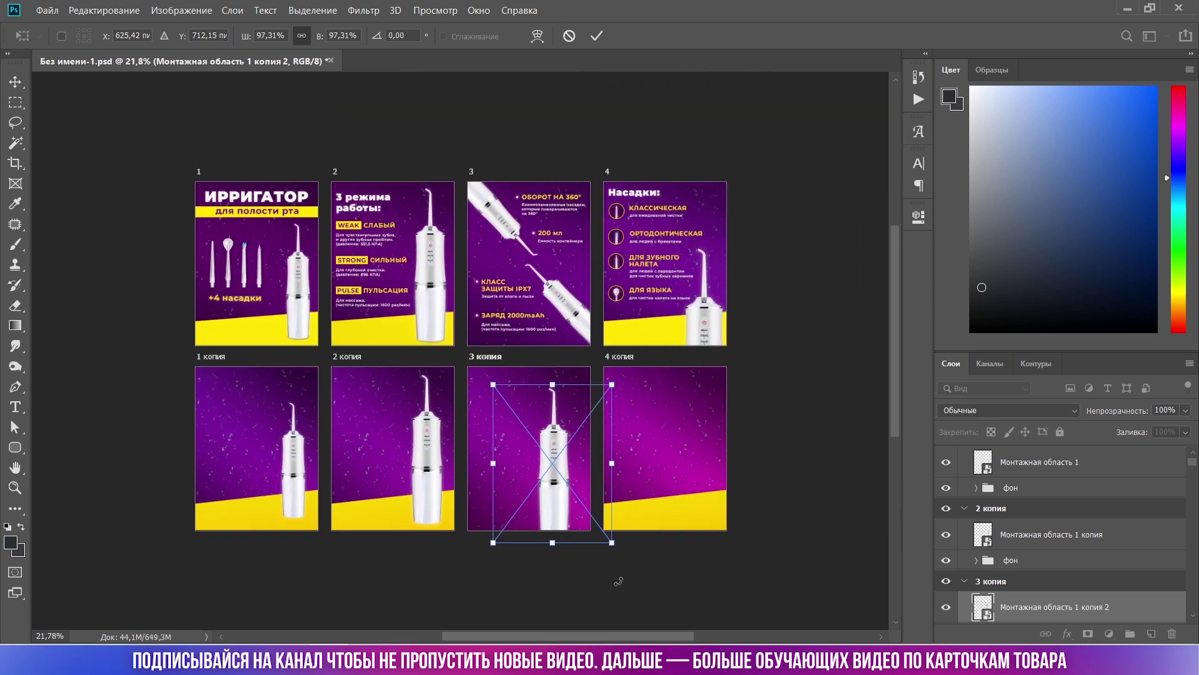
scroll(616, 545, up, 1)
mouse_move(624, 539)
mouse_down()
mouse_move(671, 497)
mouse_move(610, 528)
mouse_move(686, 488)
mouse_up()
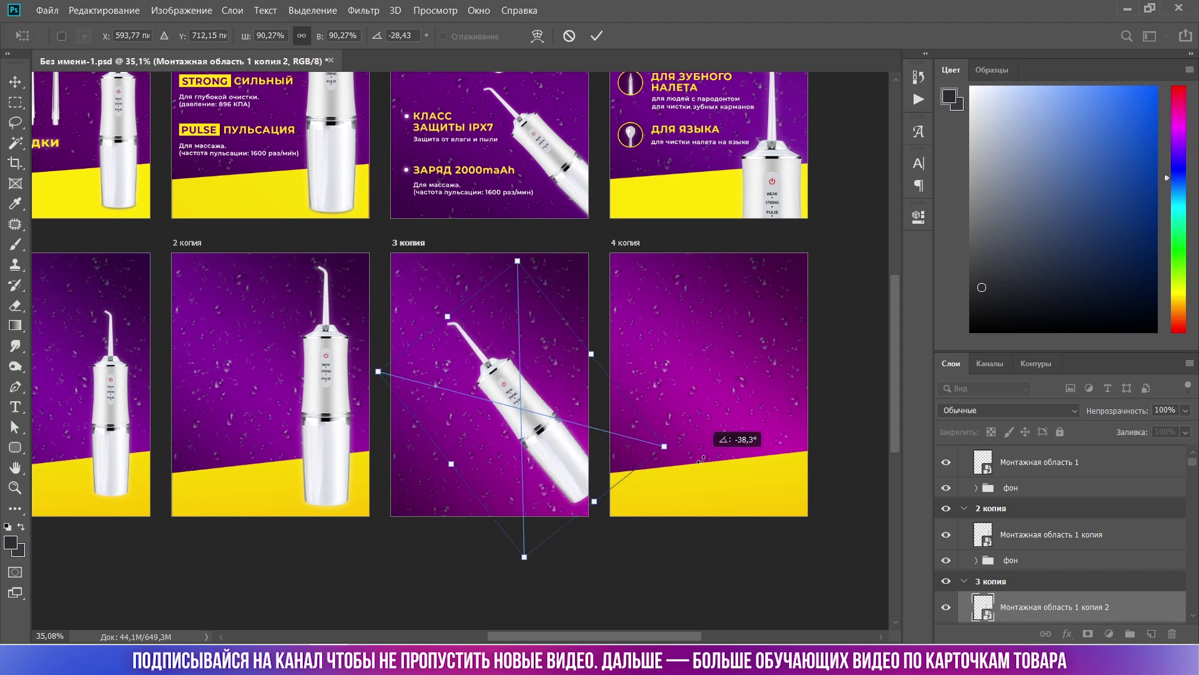
drag(686, 488, 695, 456)
drag(565, 464, 588, 511)
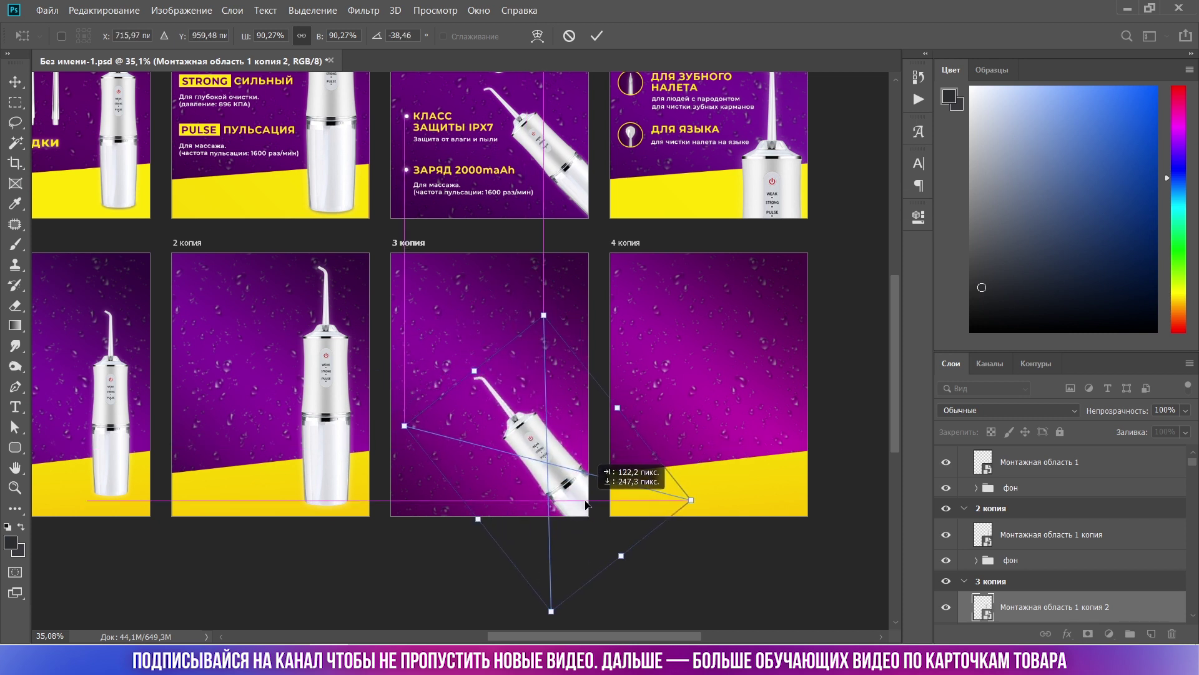
drag(588, 511, 587, 501)
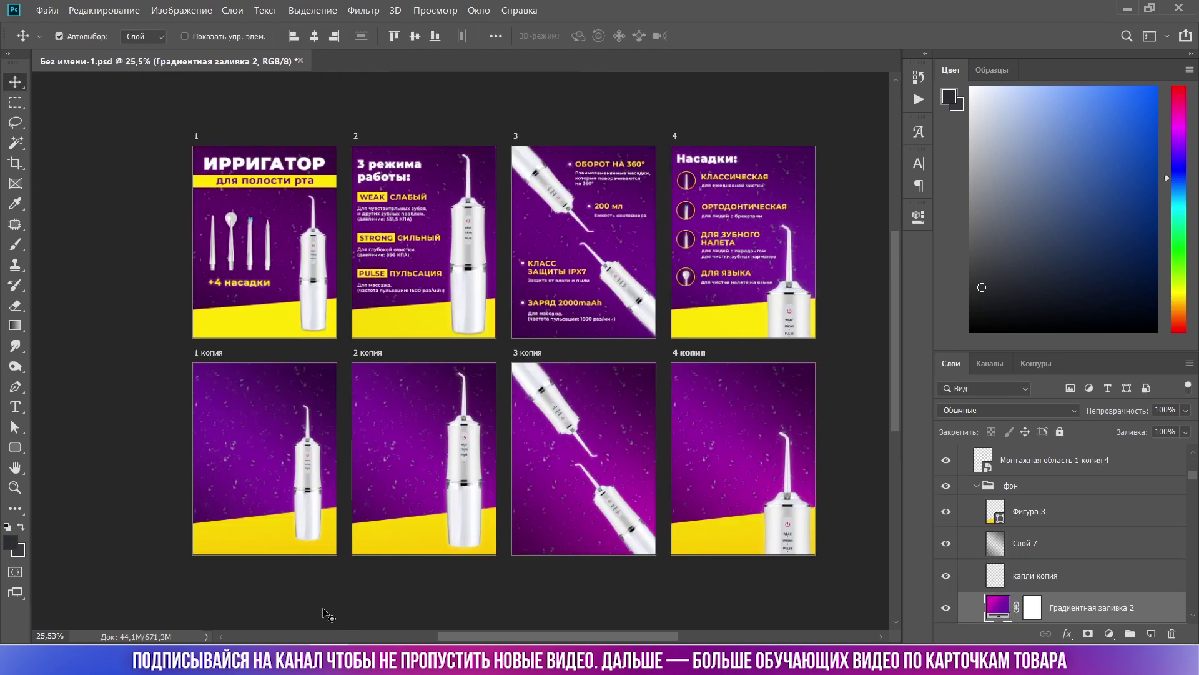
Add the 'ирригатор' heading on card 1 копия in white #ffffff.
drag(268, 469, 216, 442)
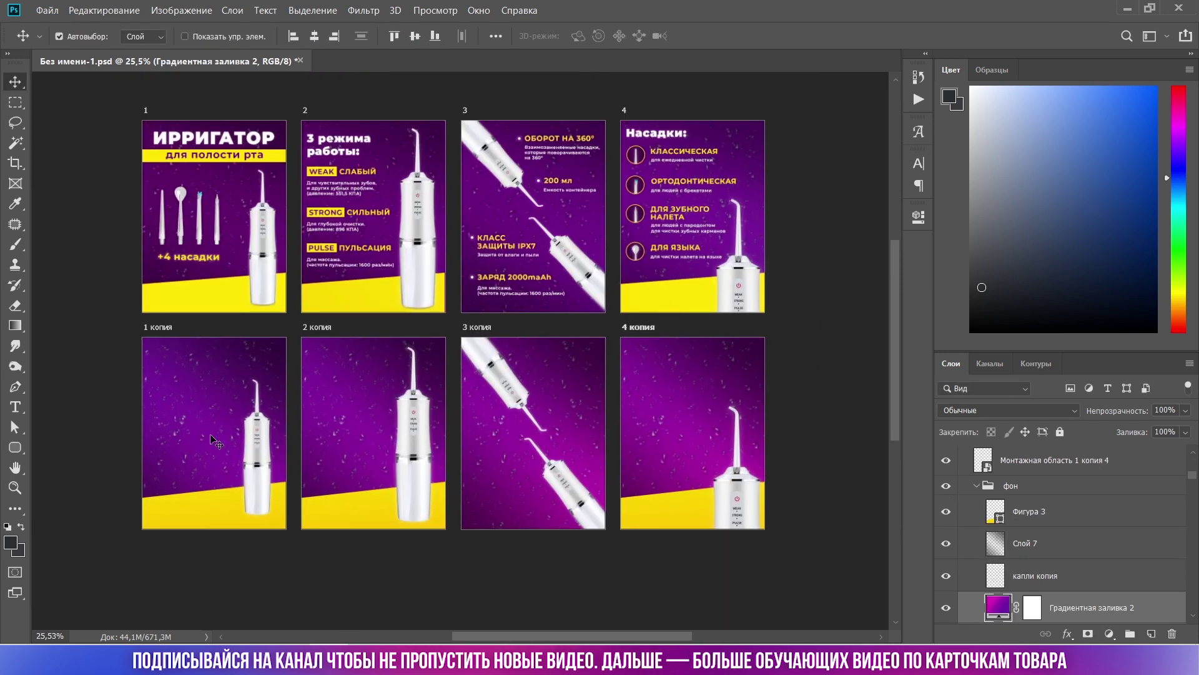
click(15, 407)
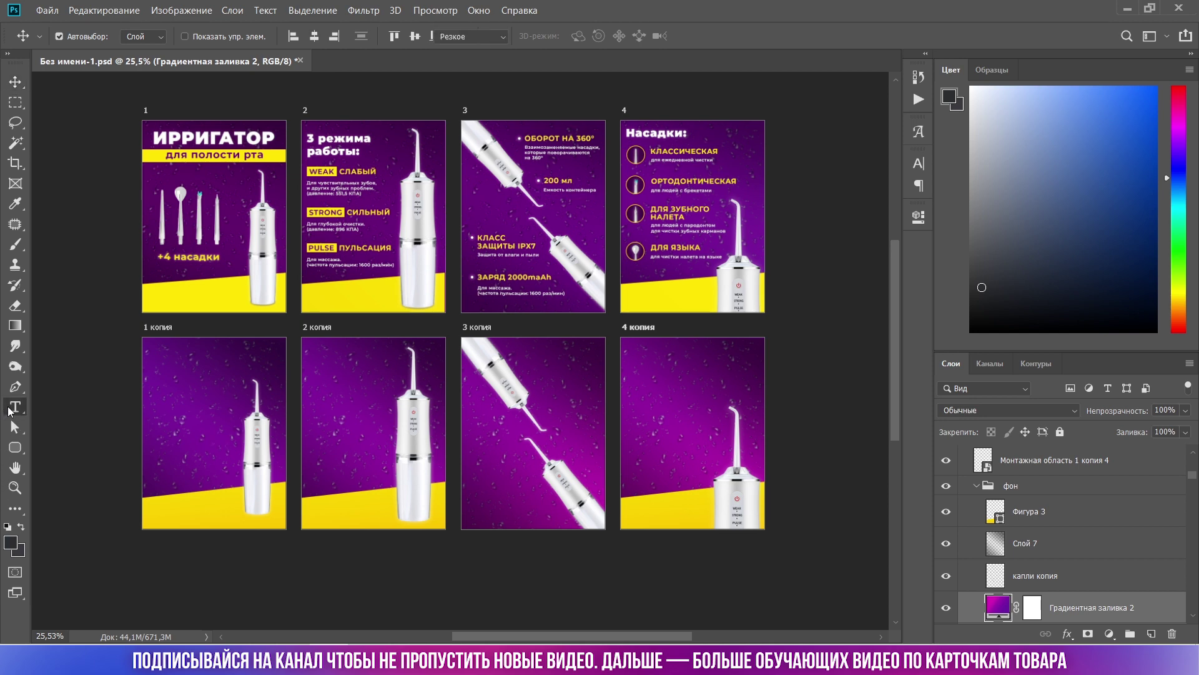
scroll(197, 354, up, 5)
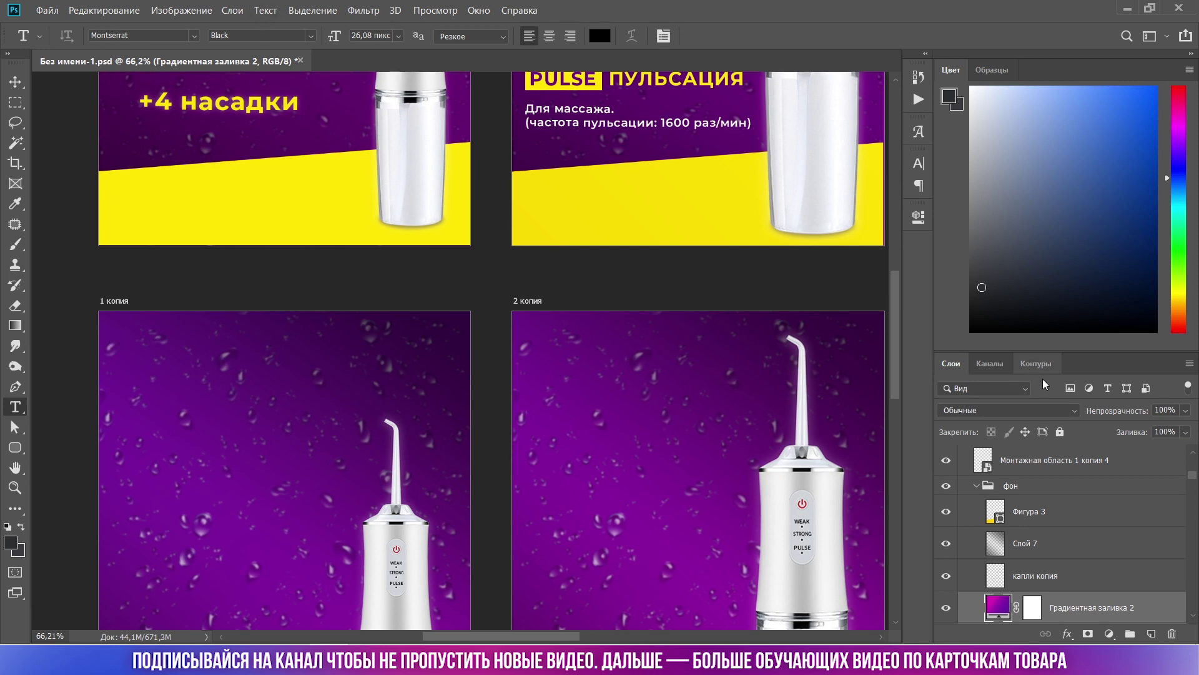
scroll(1055, 513, up, 1)
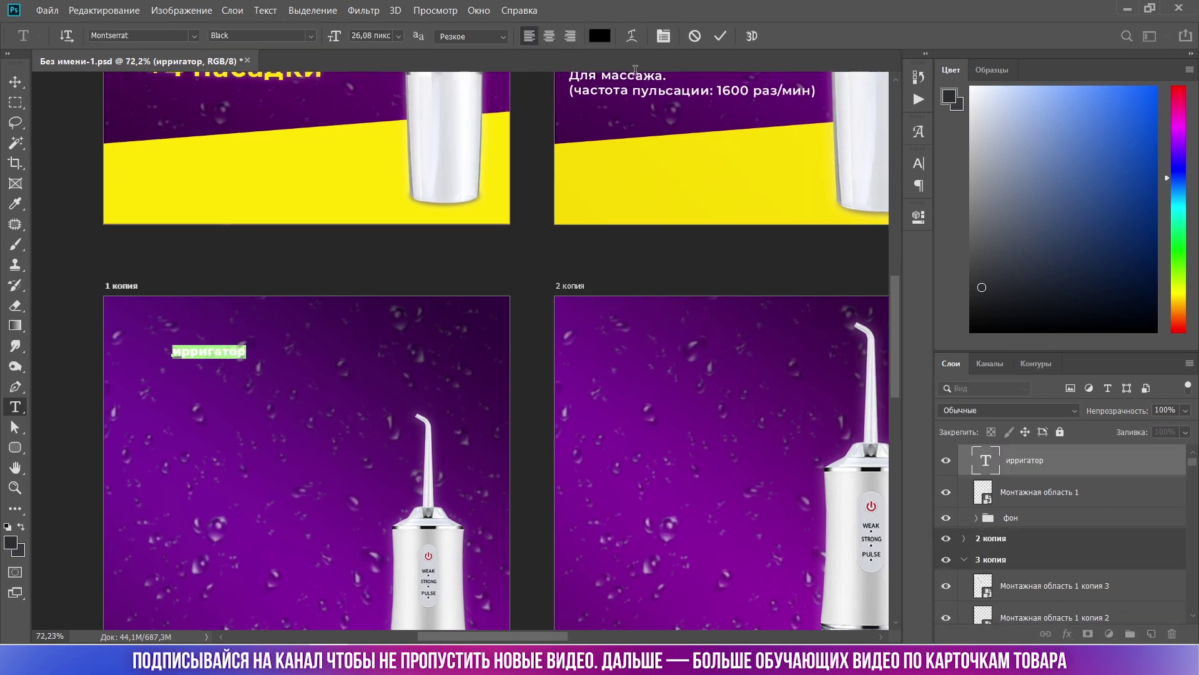
click(600, 35)
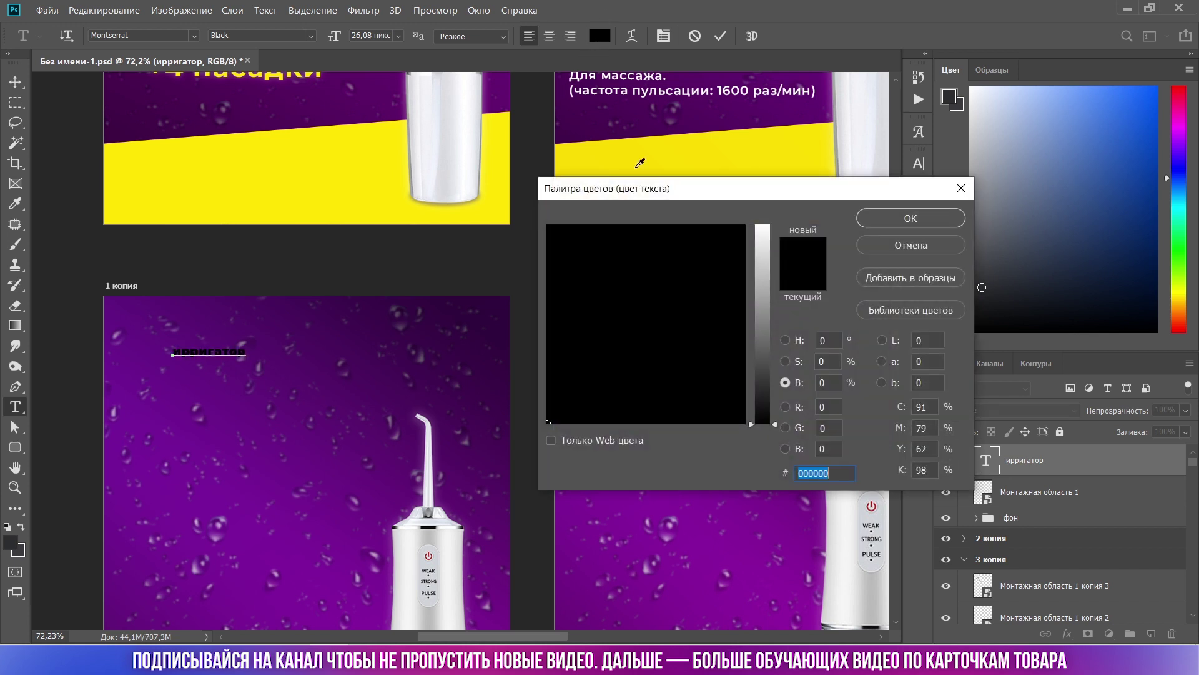
text(f9f9f9ffffff)
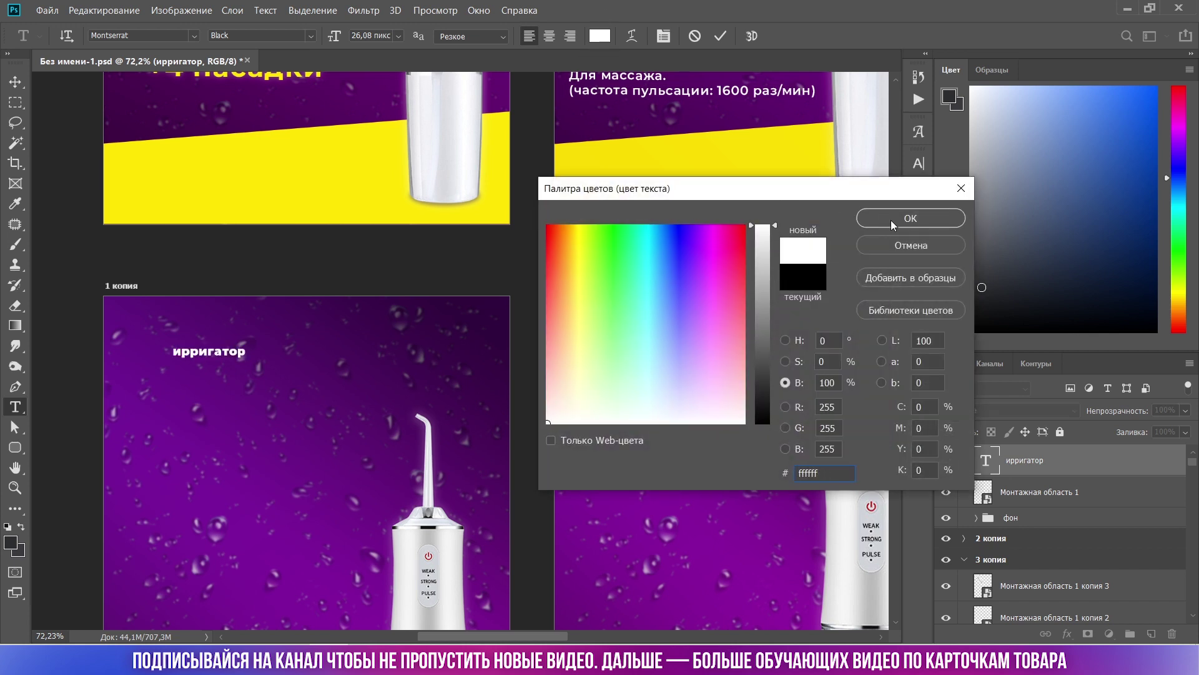
click(891, 220)
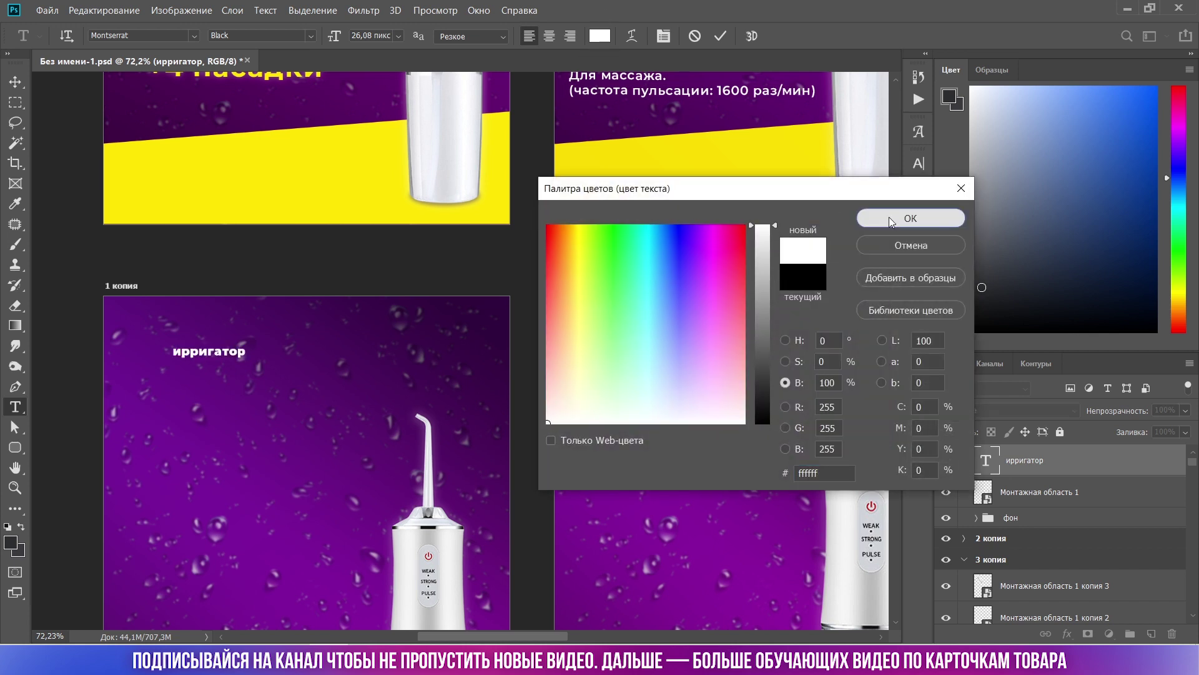
click(891, 220)
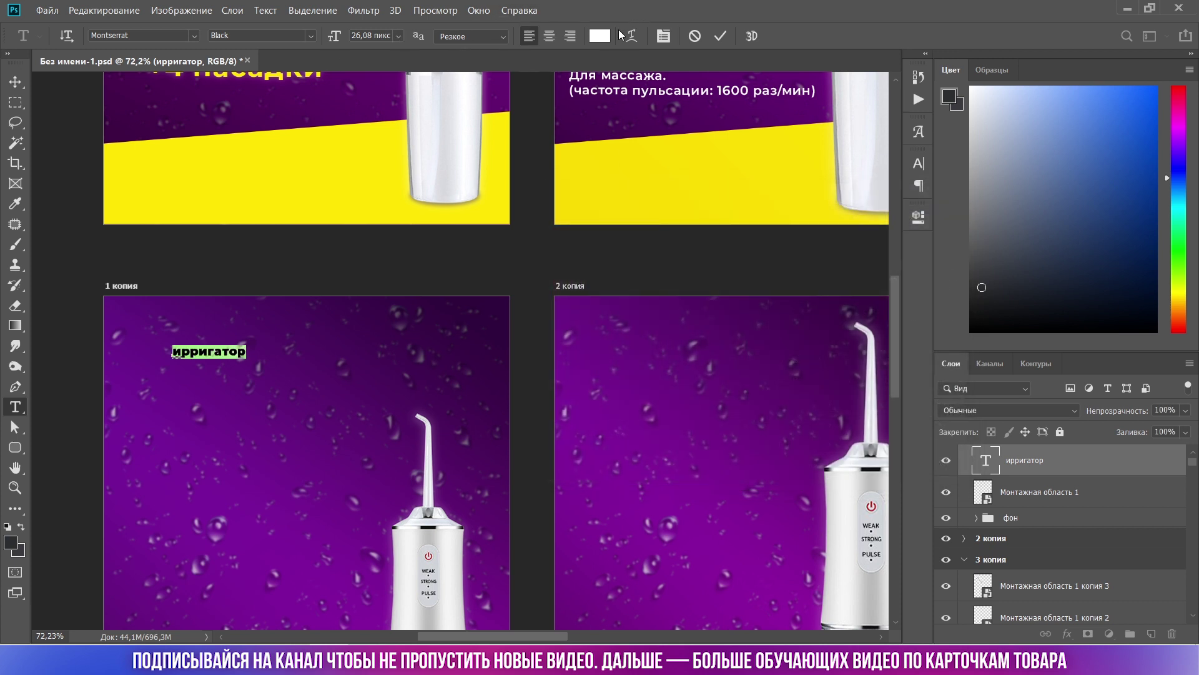
Set the heading's font size to 96 px.
click(370, 35)
key(shift+Up)
key(shift+Up)
key(shift+Up)
key(shift+Up)
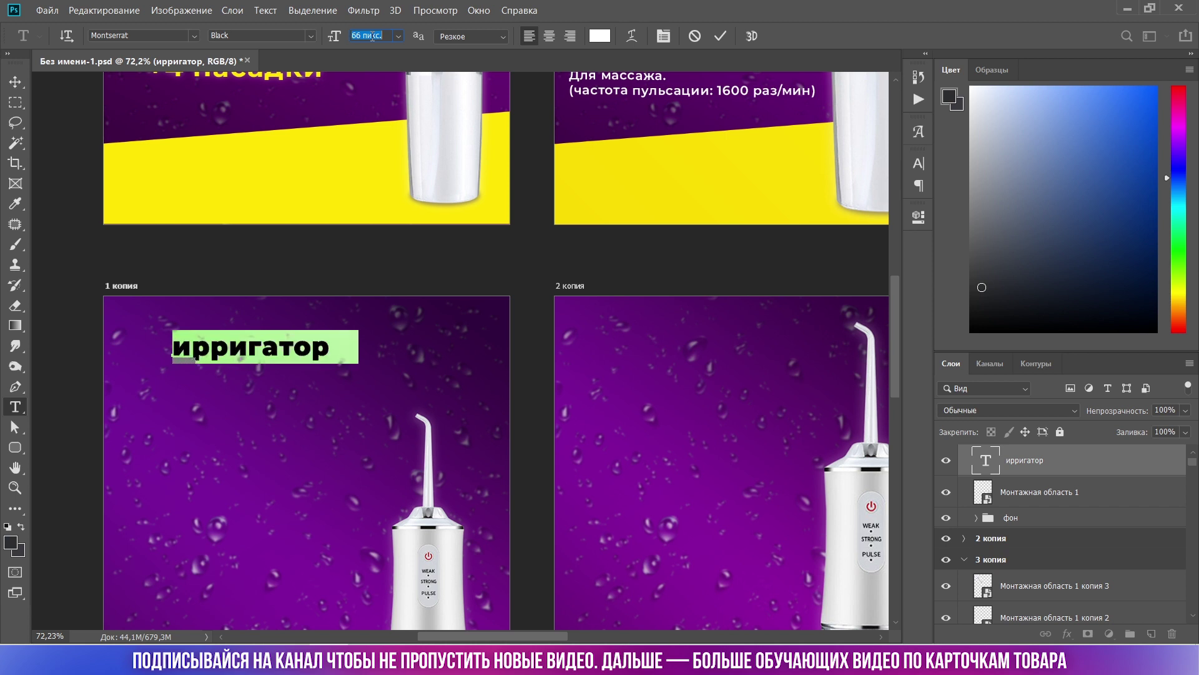
key(shift+Up)
key(shift+Up)
key(shift+Up)
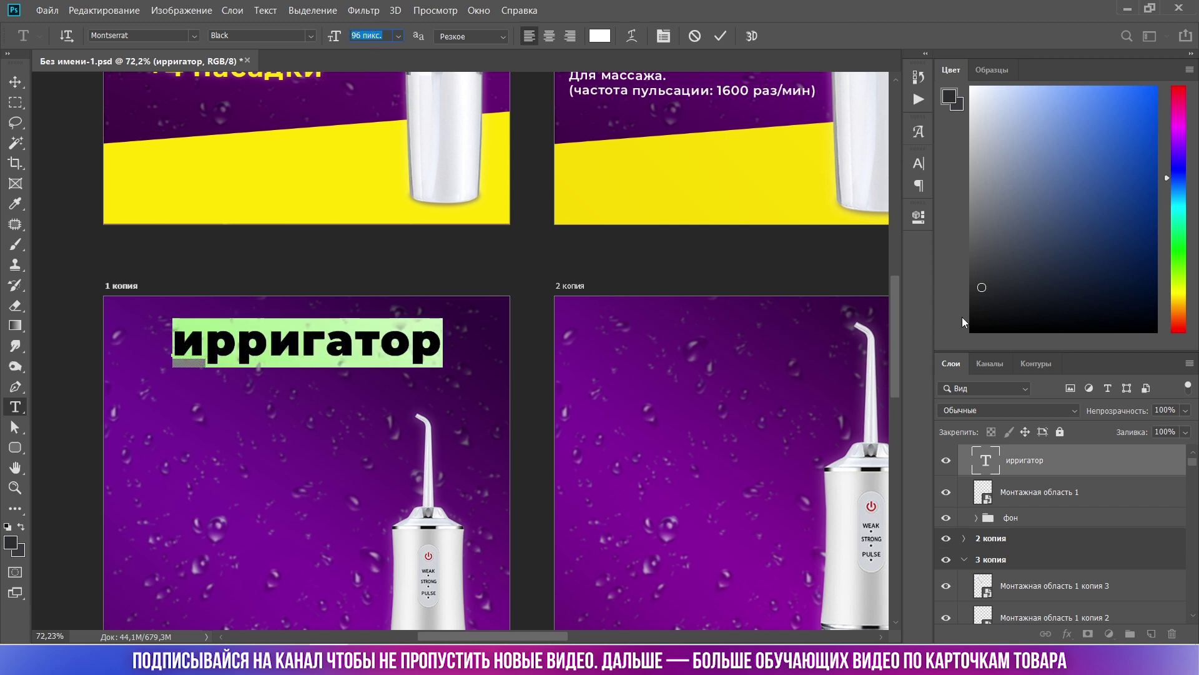
key(Return)
Make the heading All Caps in the Character panel, so it reads ИРРИГАТОР.
click(918, 164)
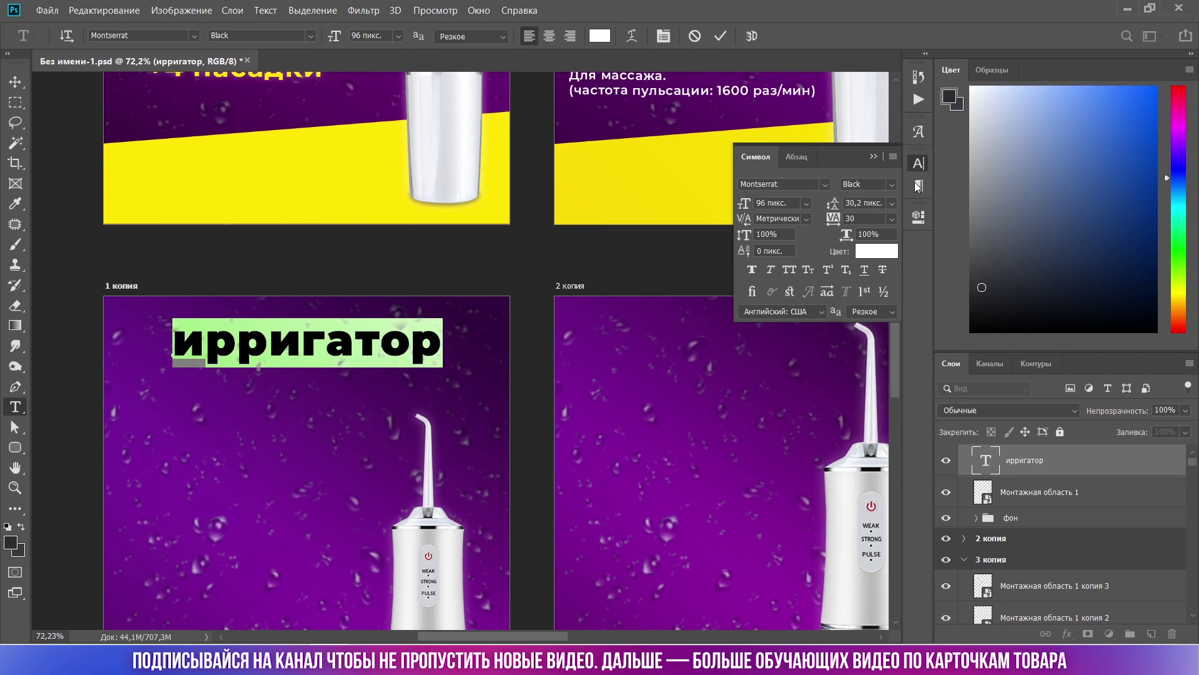
click(790, 270)
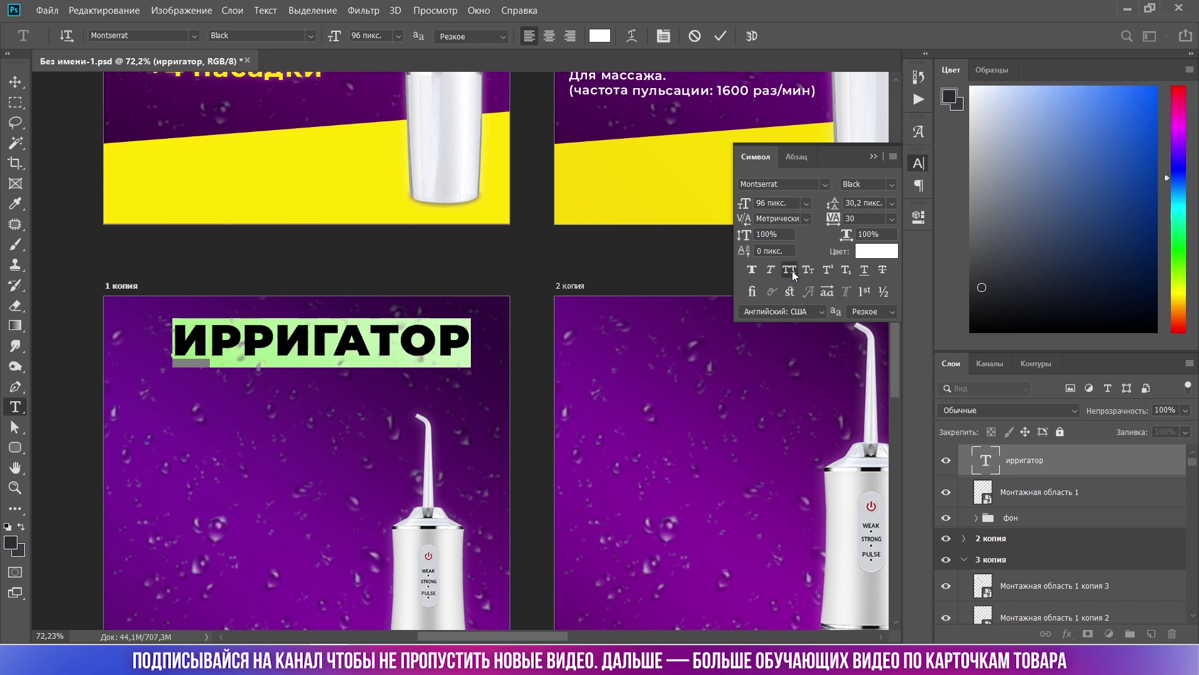
click(875, 157)
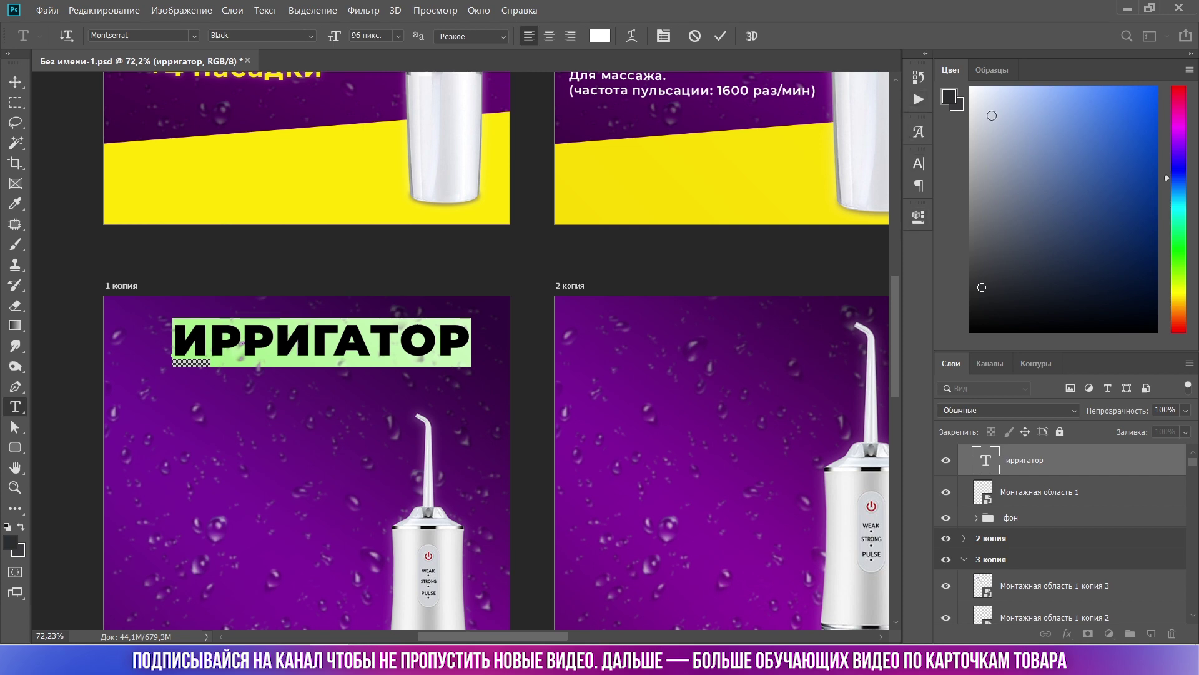
click(485, 10)
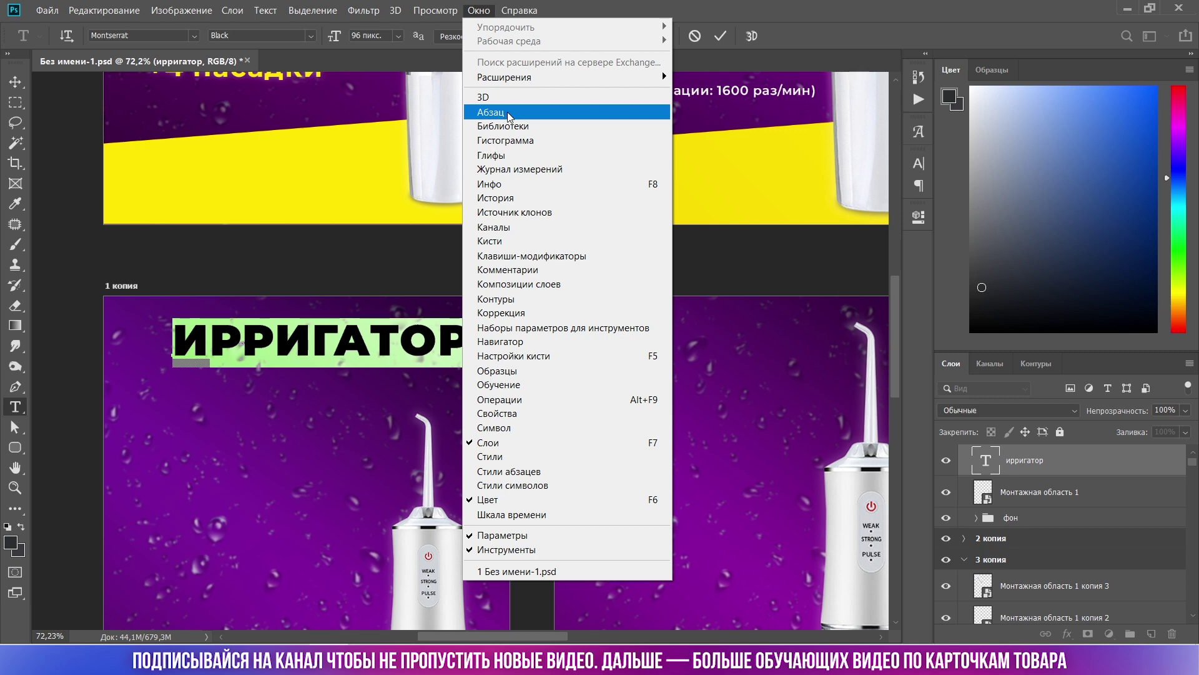
click(479, 11)
Finish editing the ИРРИГАТОР heading and zoom out to view the first three cards.
alt+scroll(487, 171, down, 2)
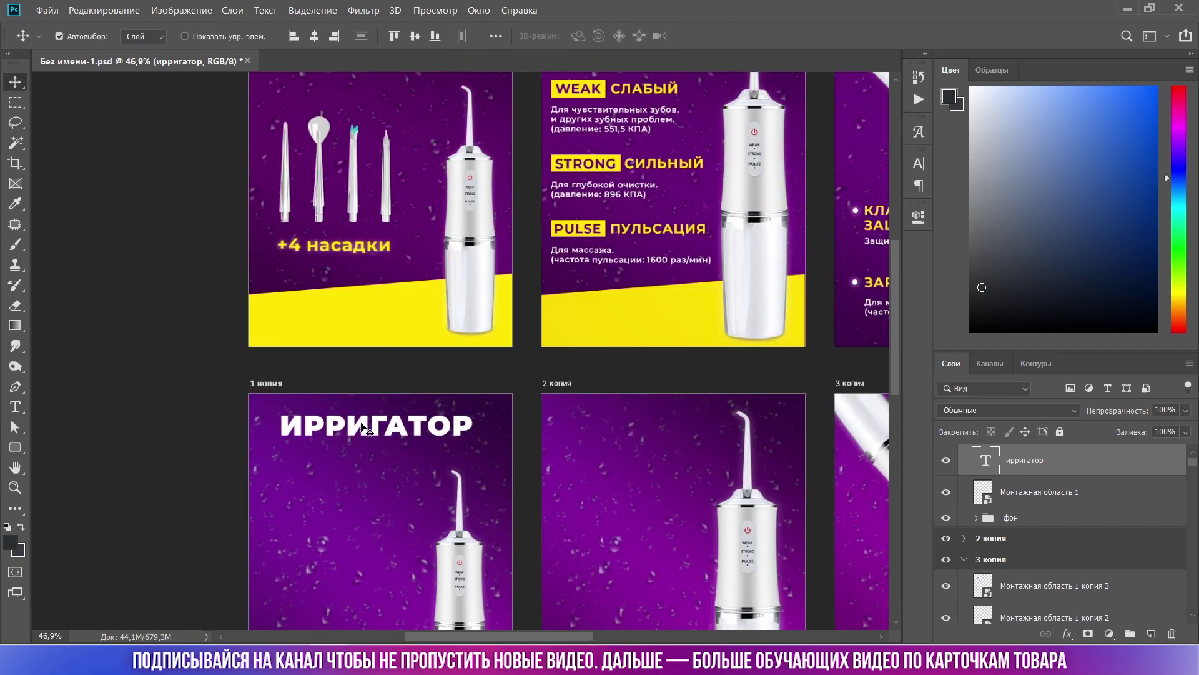
scroll(387, 34, up, 5)
scroll(387, 34, up, 5)
scroll(387, 35, up, 5)
scroll(387, 34, up, 4)
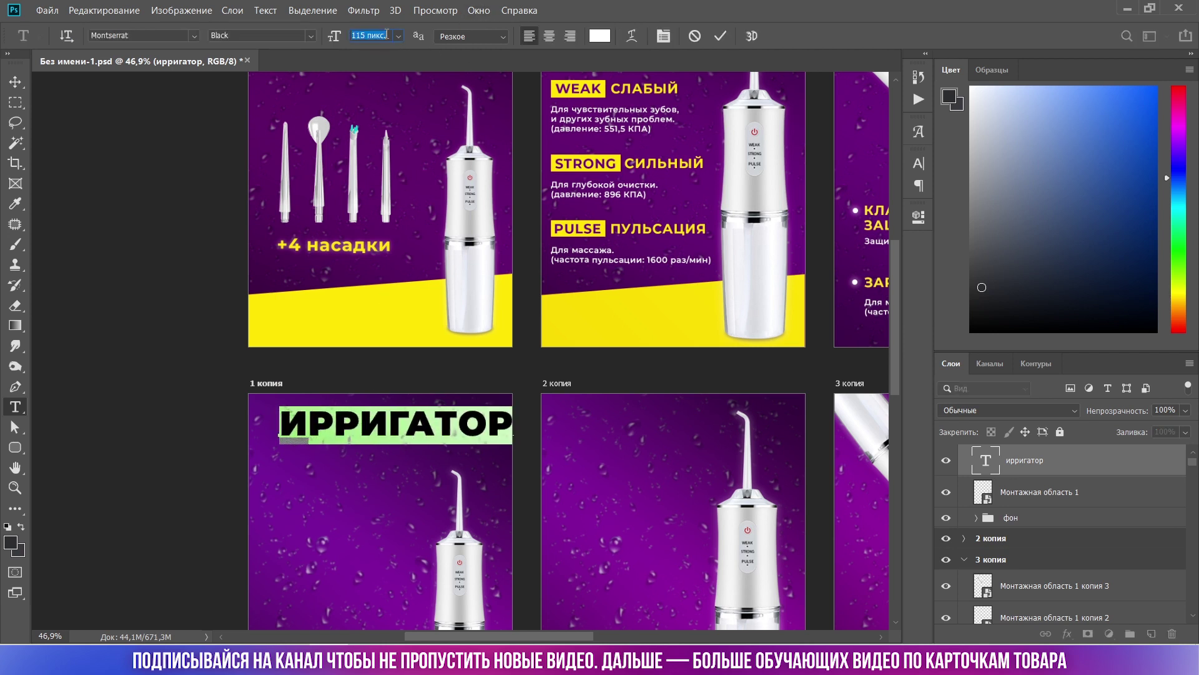
click(15, 82)
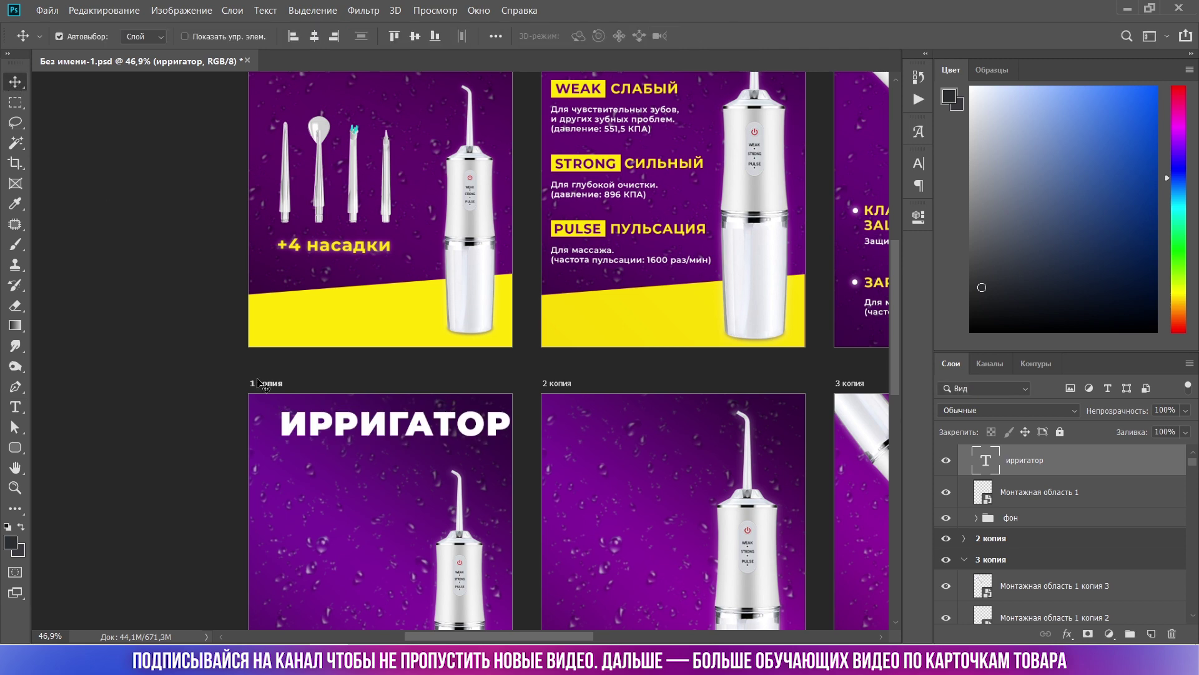
key(ctrl+minus)
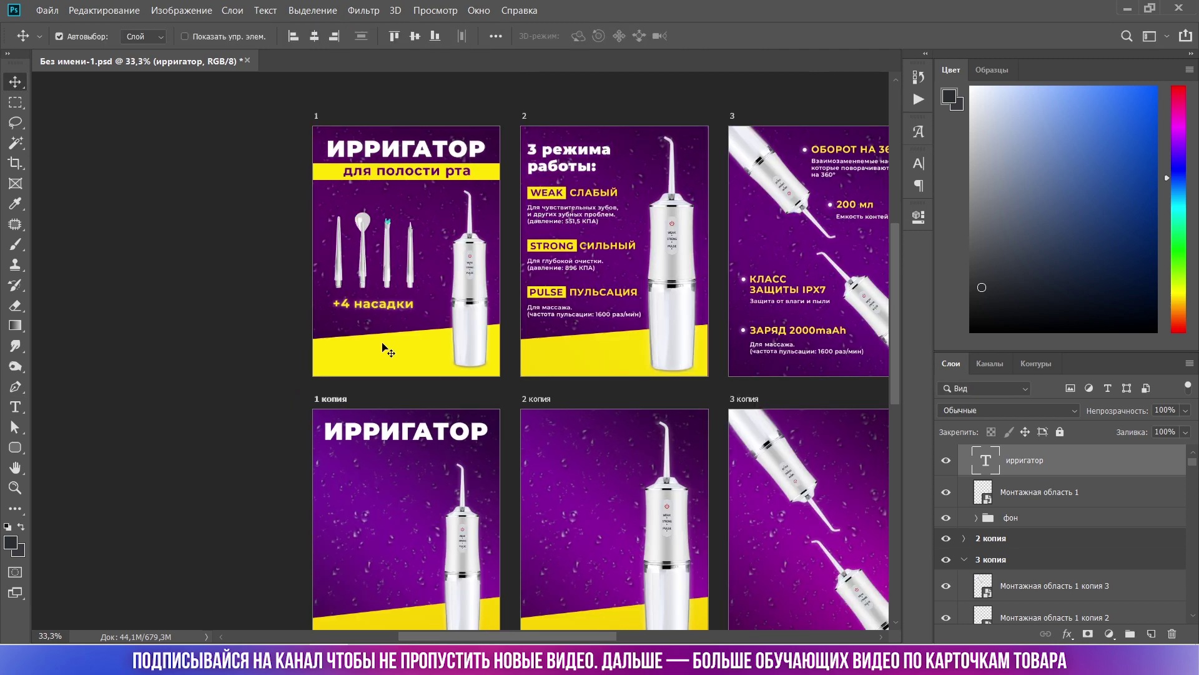
scroll(441, 447, up, 2)
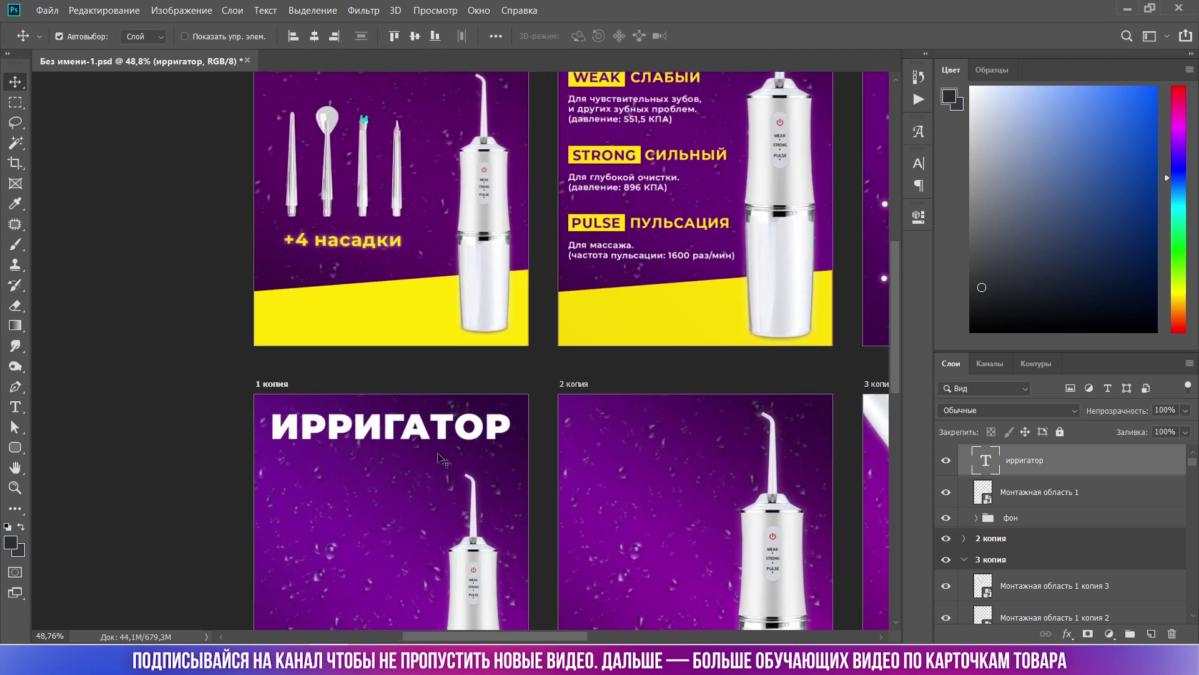
scroll(445, 452, up, 1)
click(18, 449)
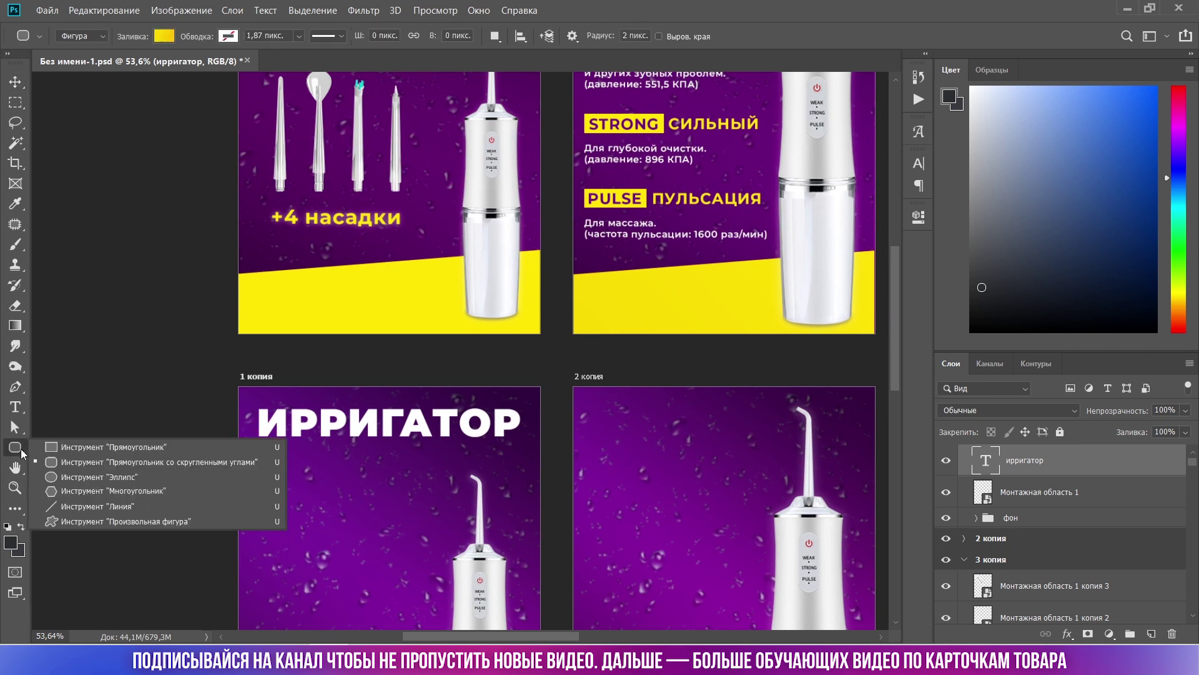
Draw a wide yellow rectangle bar beneath the ИРРИГАТОР heading.
click(53, 447)
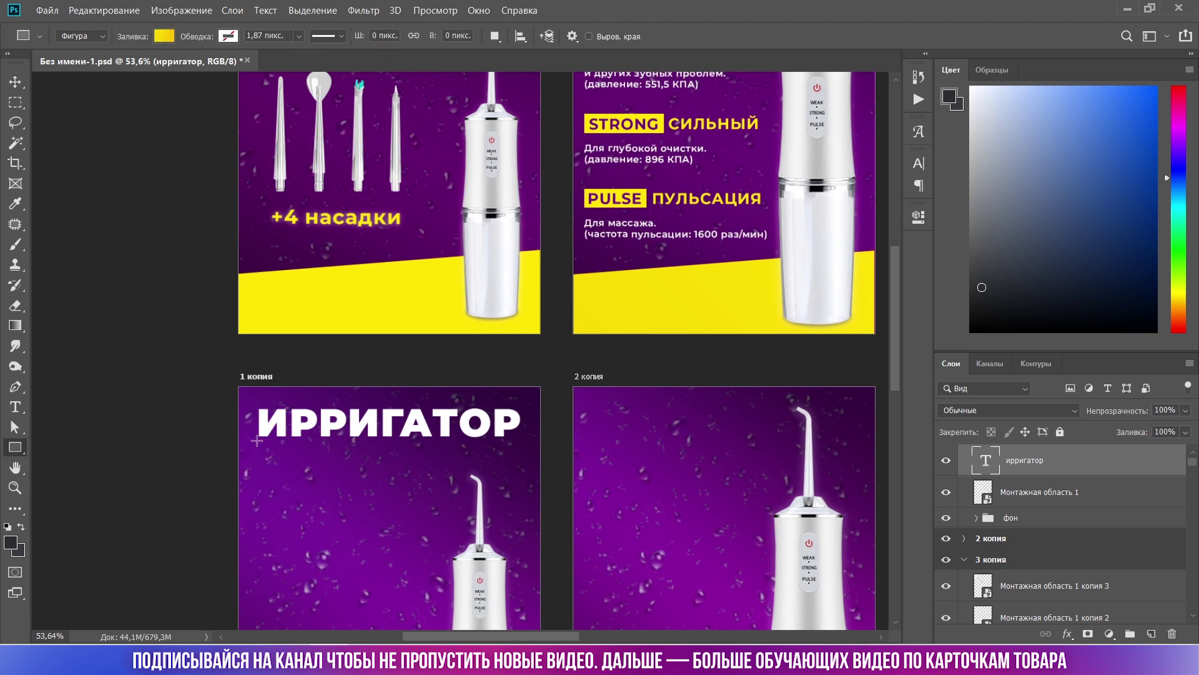
drag(236, 442, 545, 469)
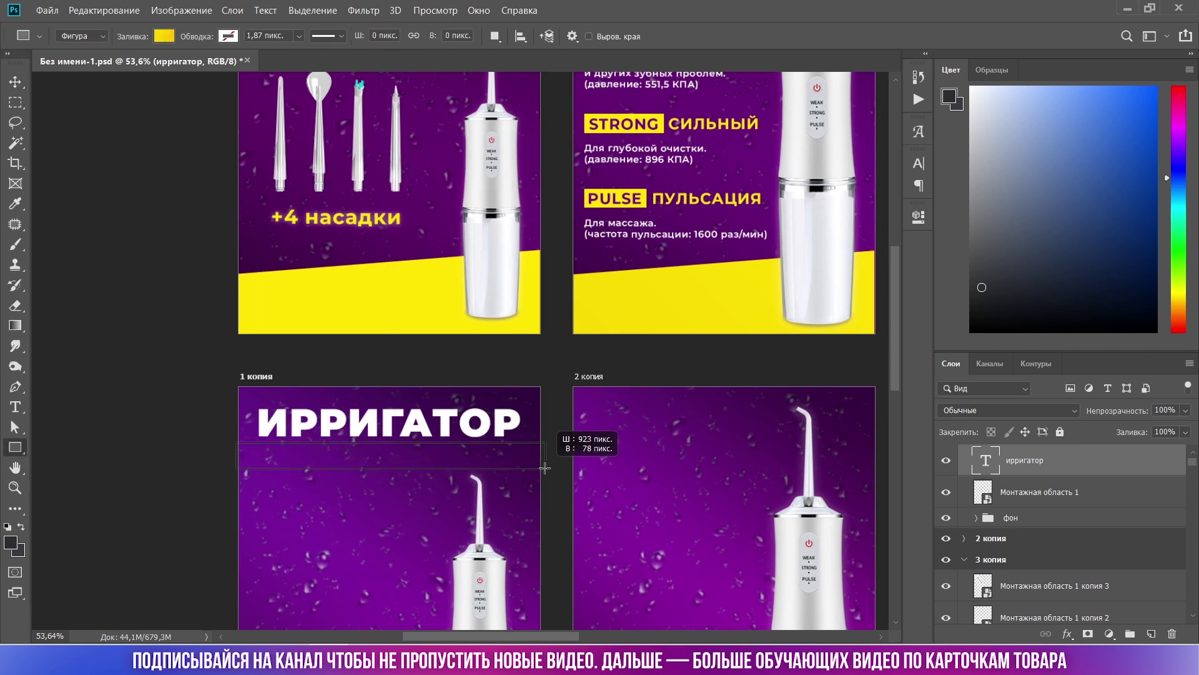
drag(544, 468, 542, 466)
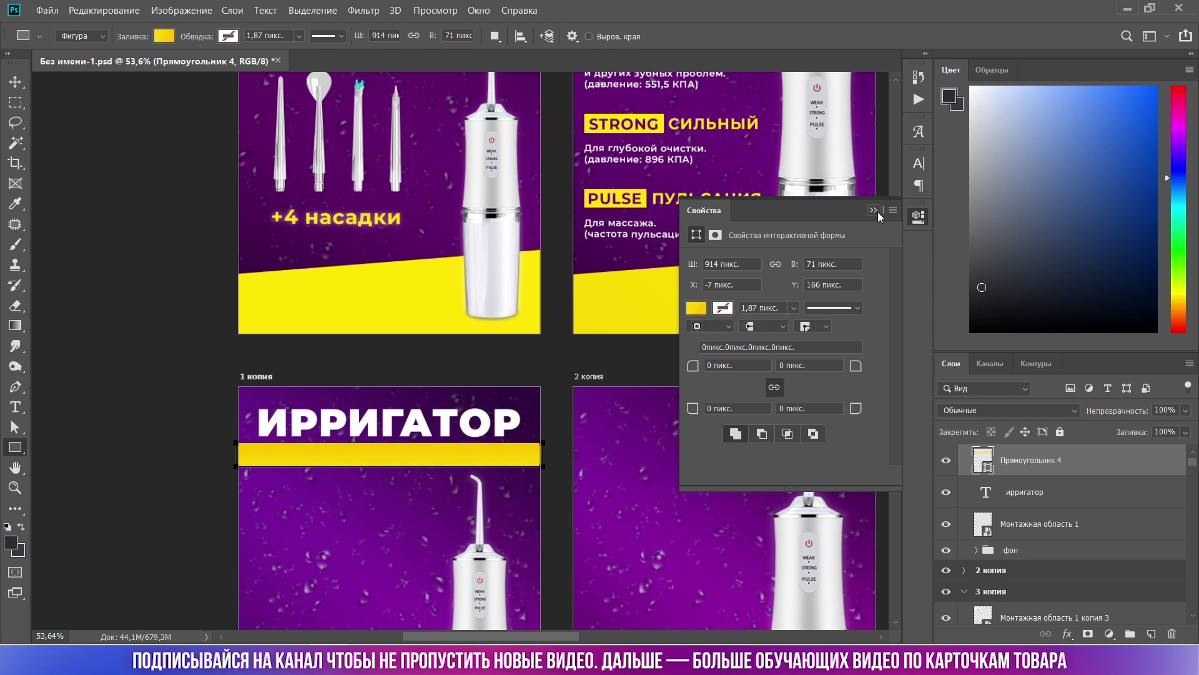
click(692, 311)
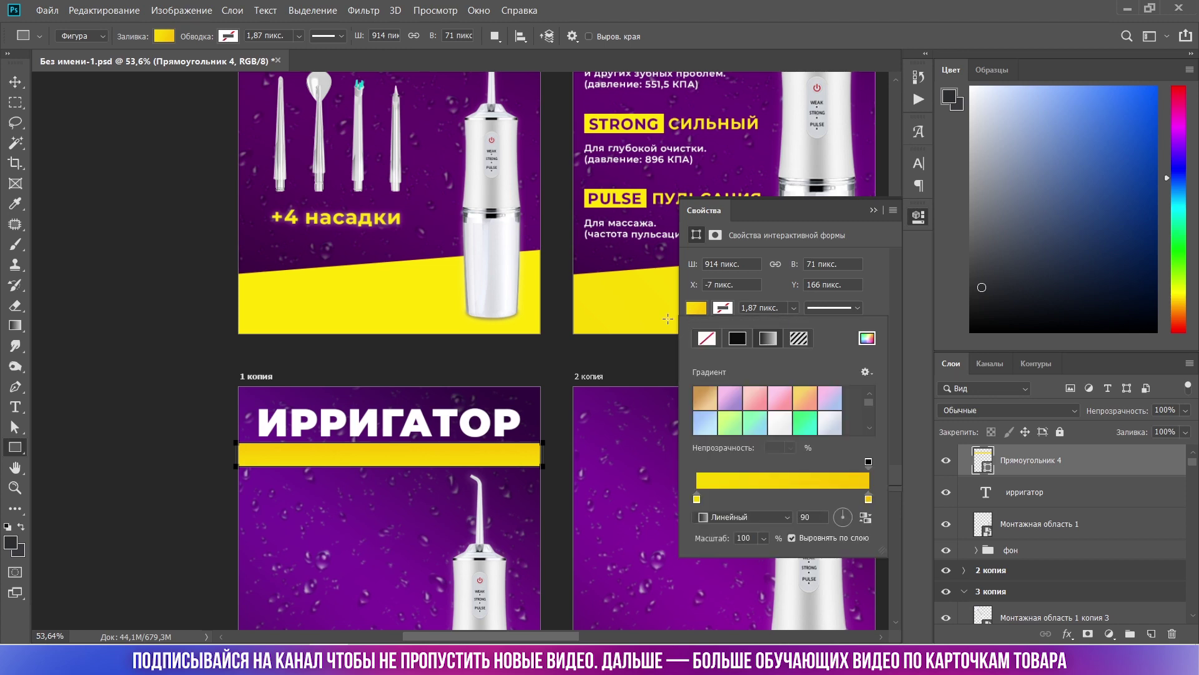
click(872, 213)
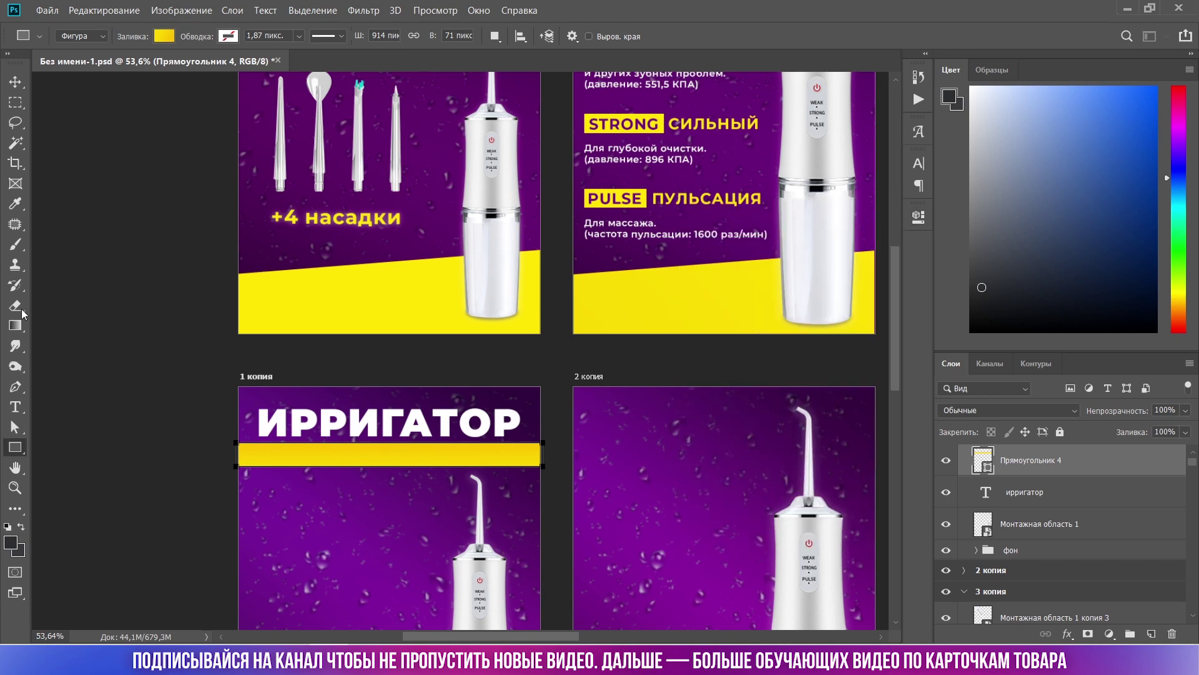
Drag a copy of the ИРРИГАТОР title onto the yellow bar.
click(15, 81)
scroll(506, 422, up, 1)
drag(349, 430, 349, 455)
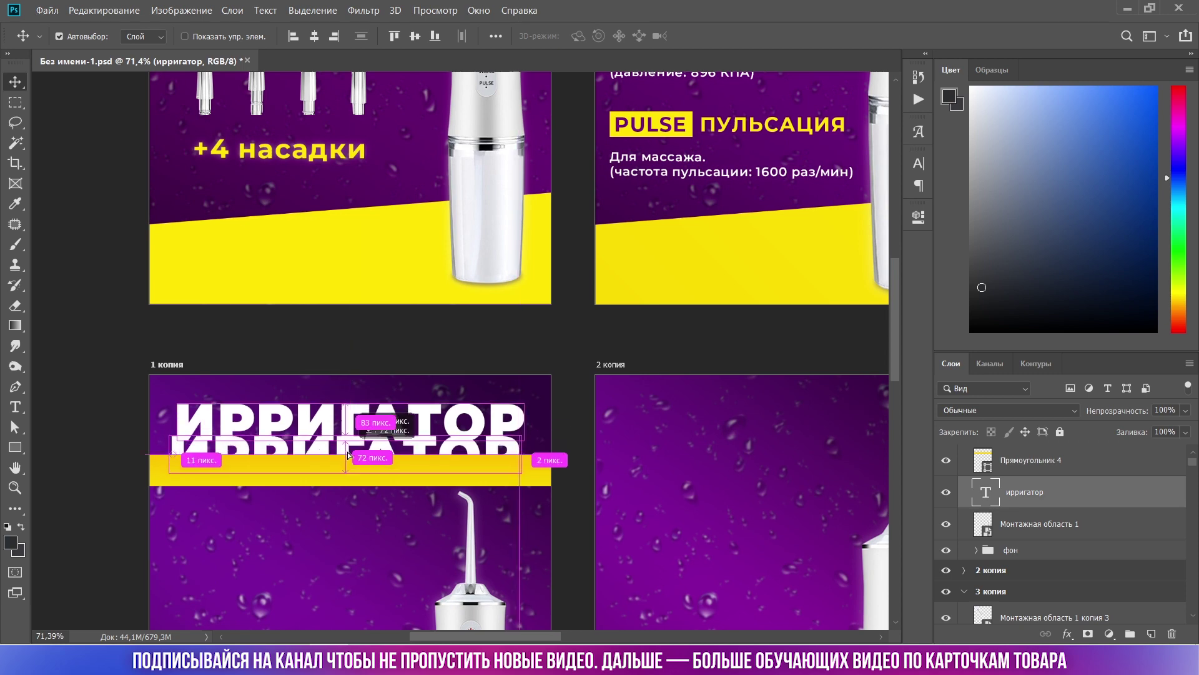
Duplicate the ИРРИГАТОР title onto the yellow bar and retype it as 'для полост'.
drag(1030, 495, 1024, 461)
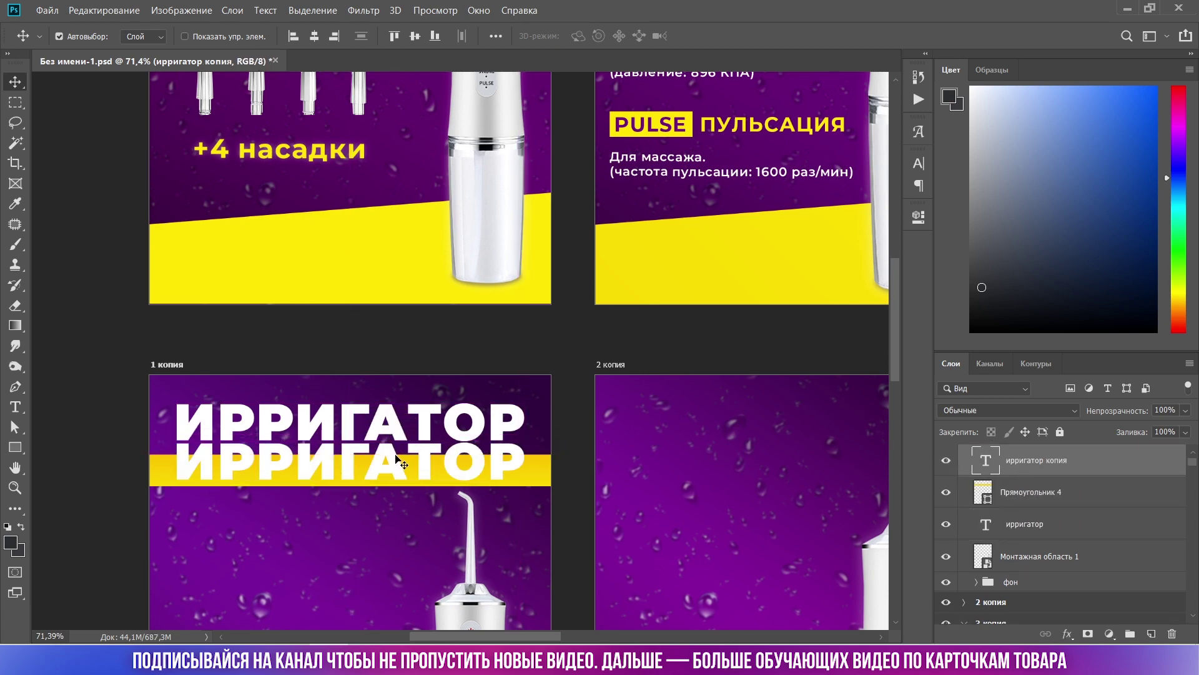
scroll(397, 461, down, 2)
scroll(350, 337, up, 1)
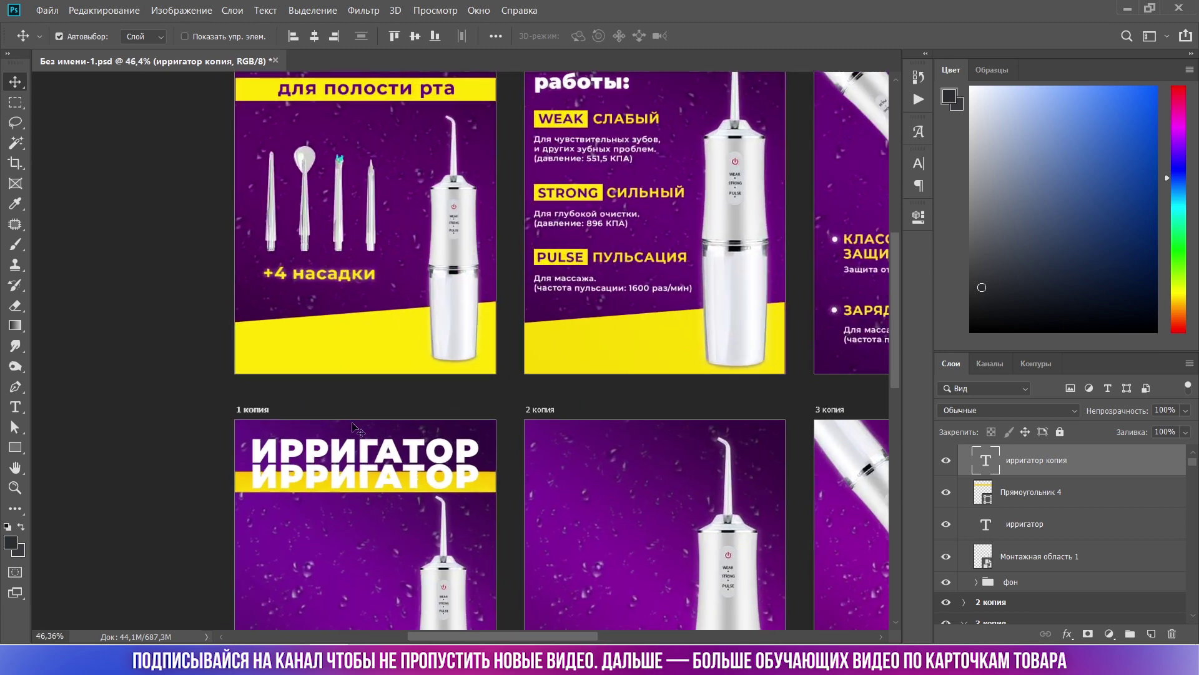
double_click(395, 475)
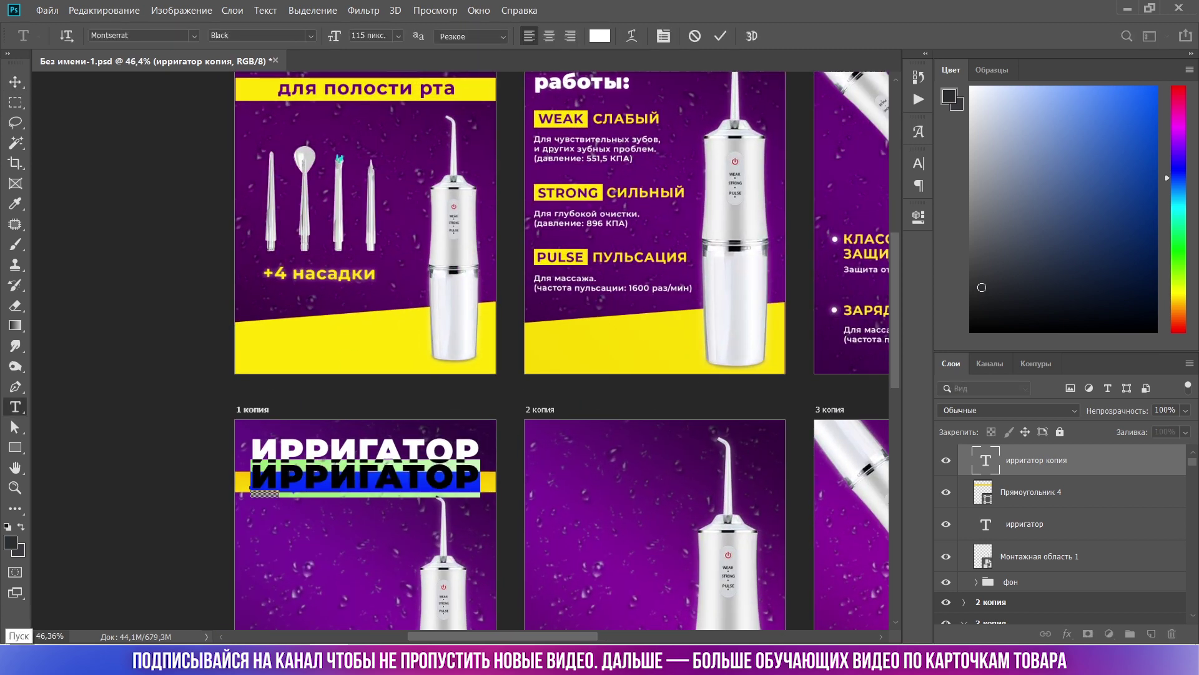
text(для)
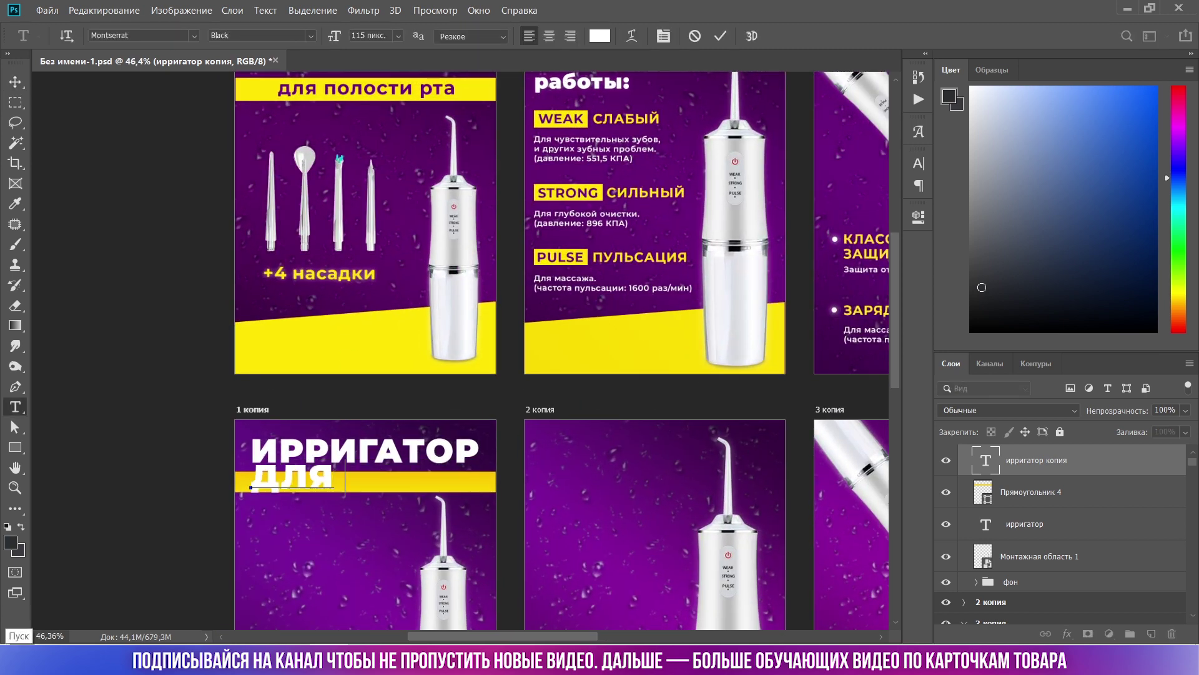
text( полос)
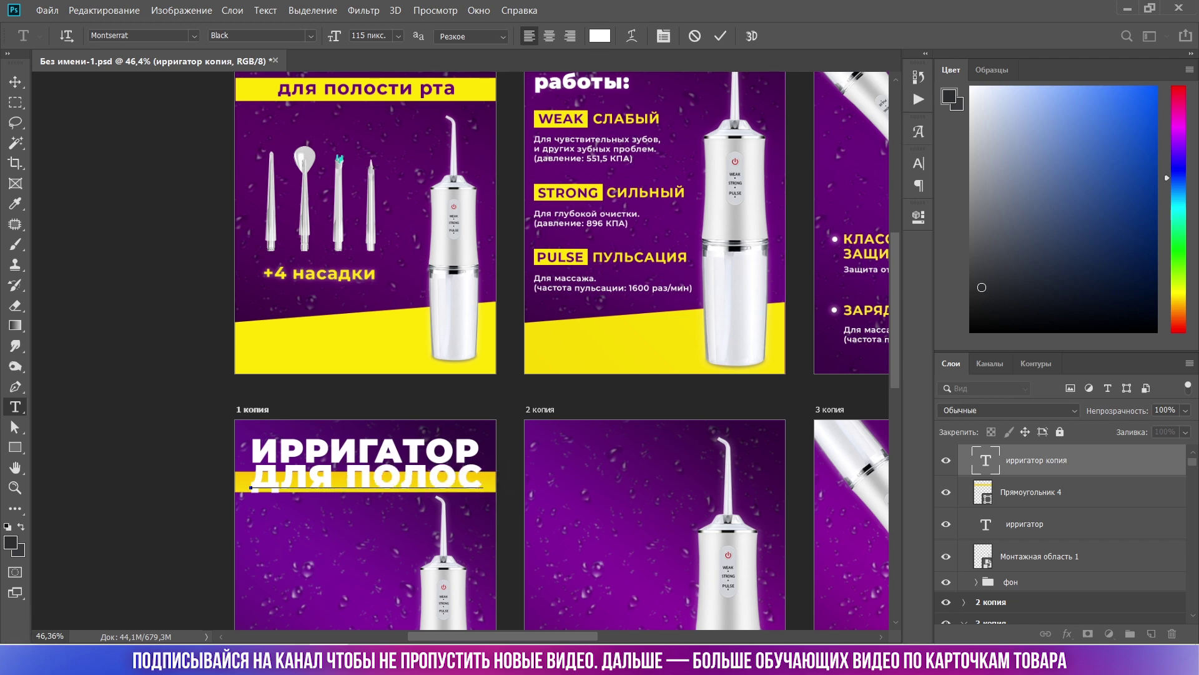
text(т)
Set the new subtitle to Montserrat SemiBold and begin choosing its text colour.
key(ctrl+a)
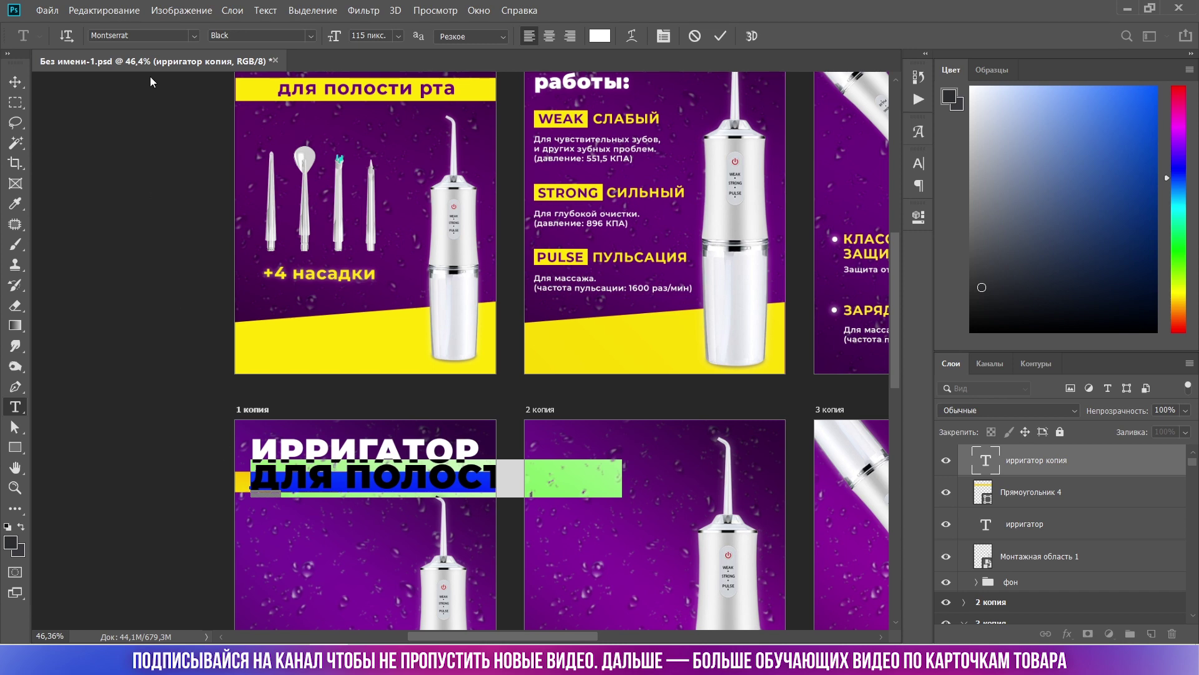
click(311, 35)
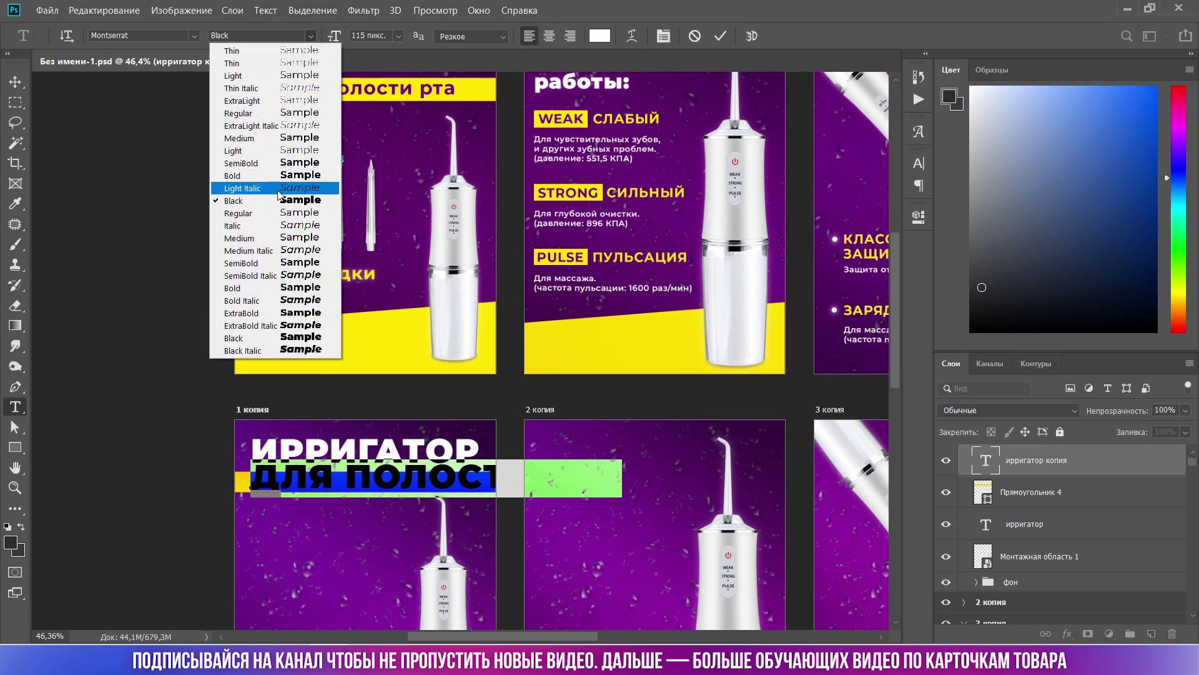
click(283, 164)
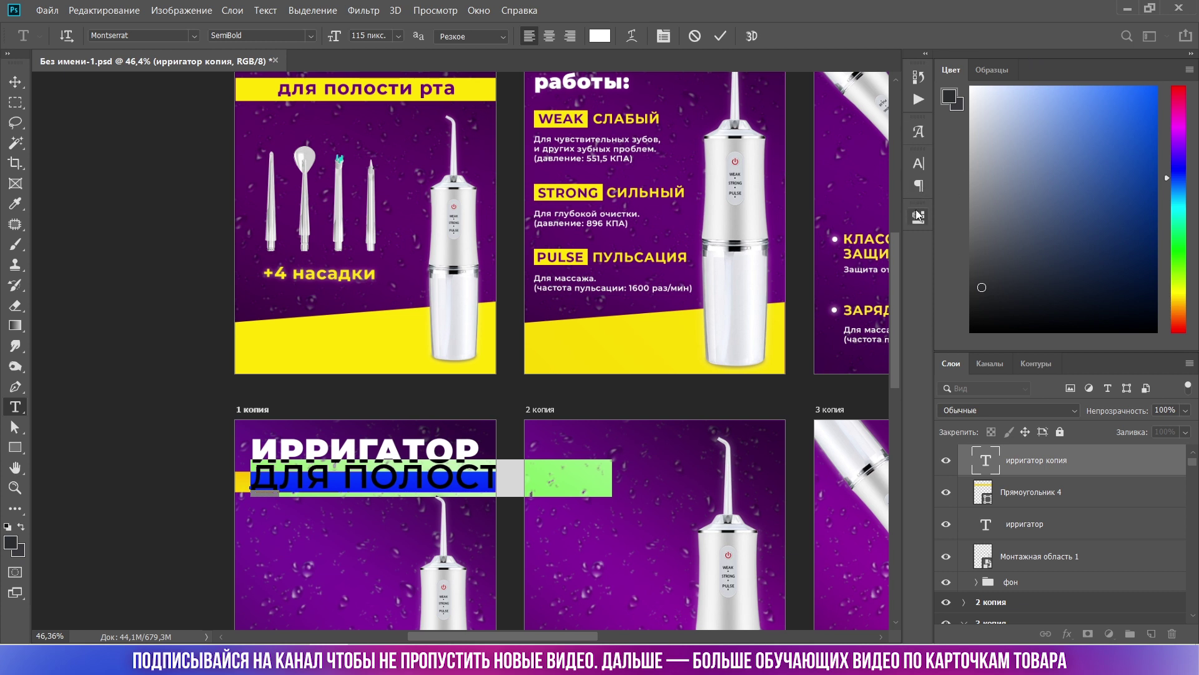
click(919, 163)
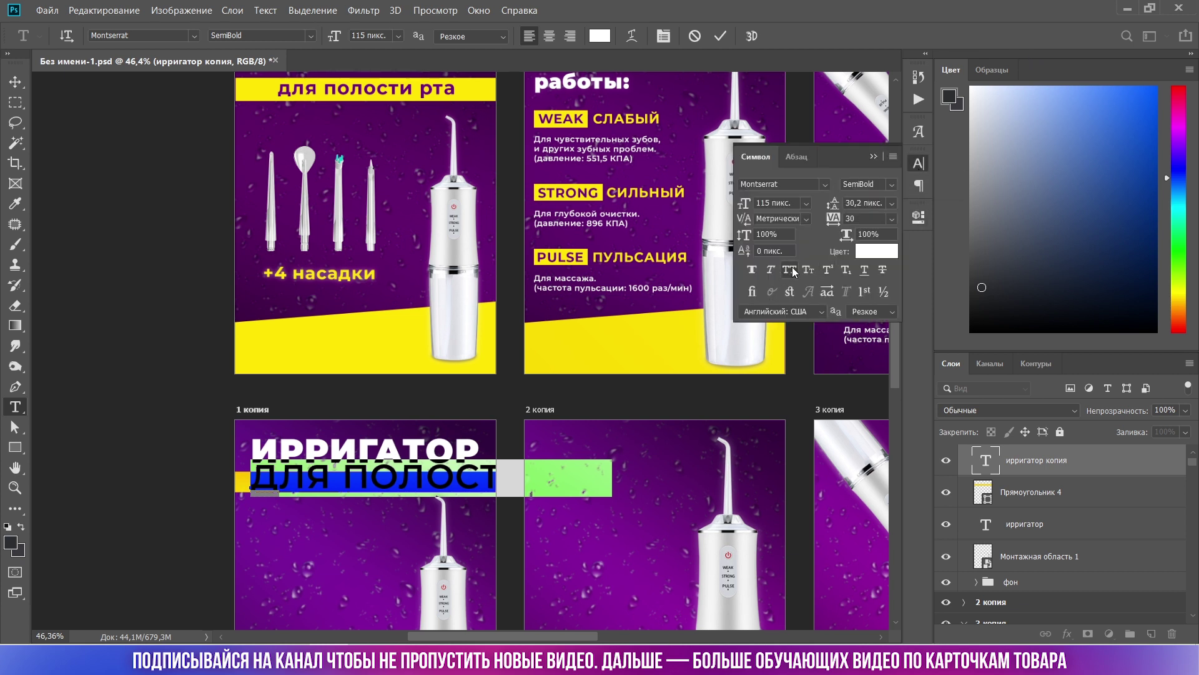
click(600, 35)
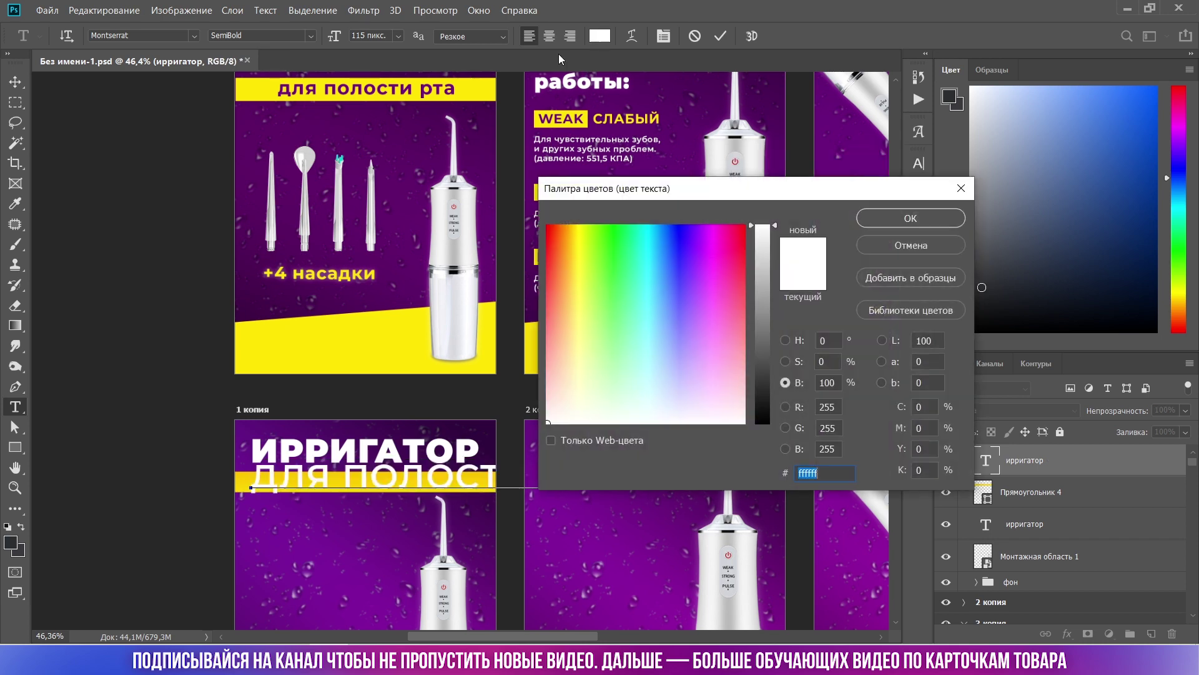
Colour the subtitle purple sampled from the artwork and make it Bold.
click(376, 85)
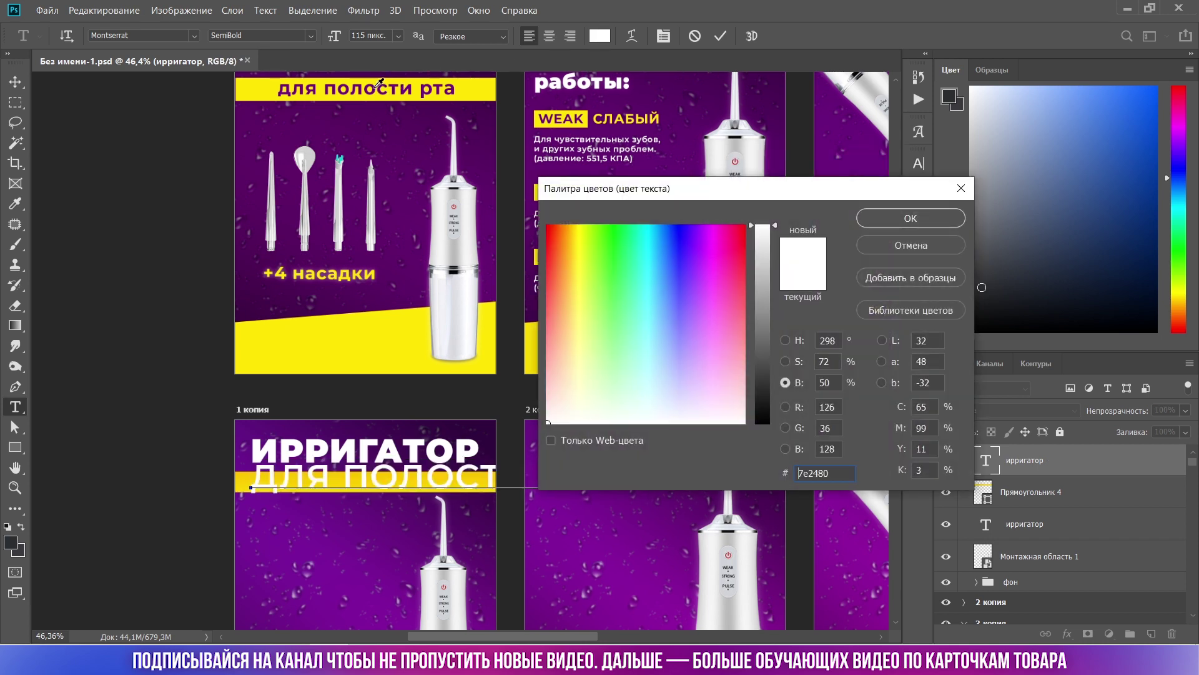
click(907, 218)
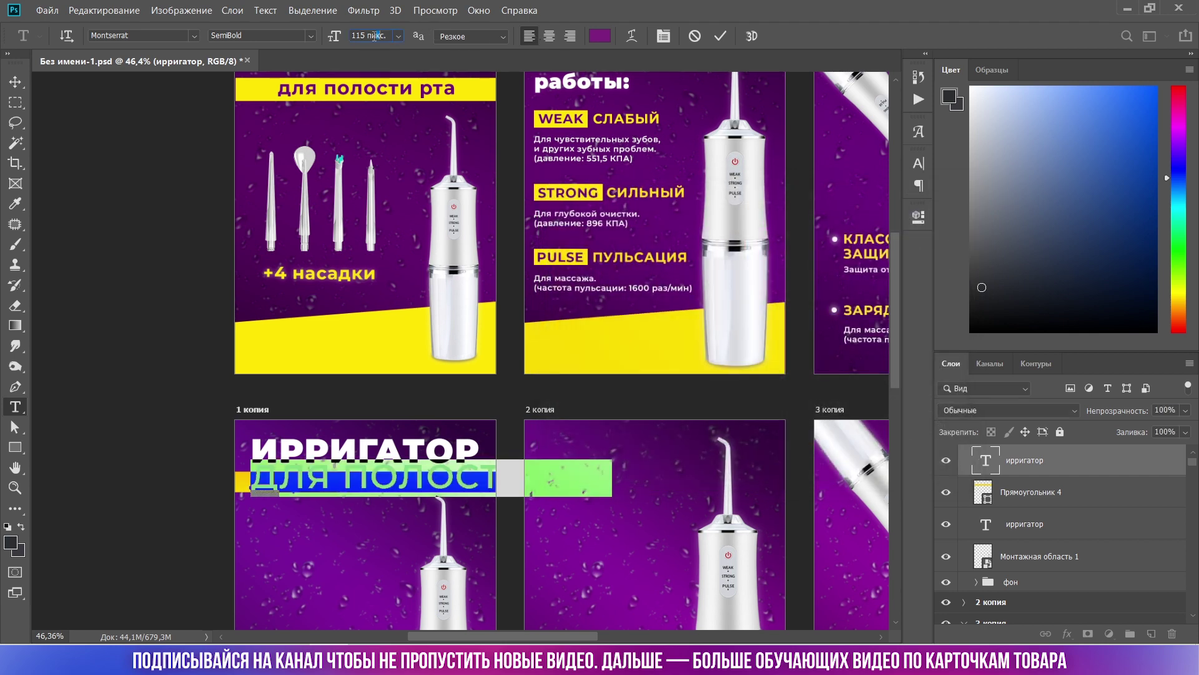
scroll(375, 36, down, 20)
scroll(373, 34, down, 20)
scroll(373, 34, down, 5)
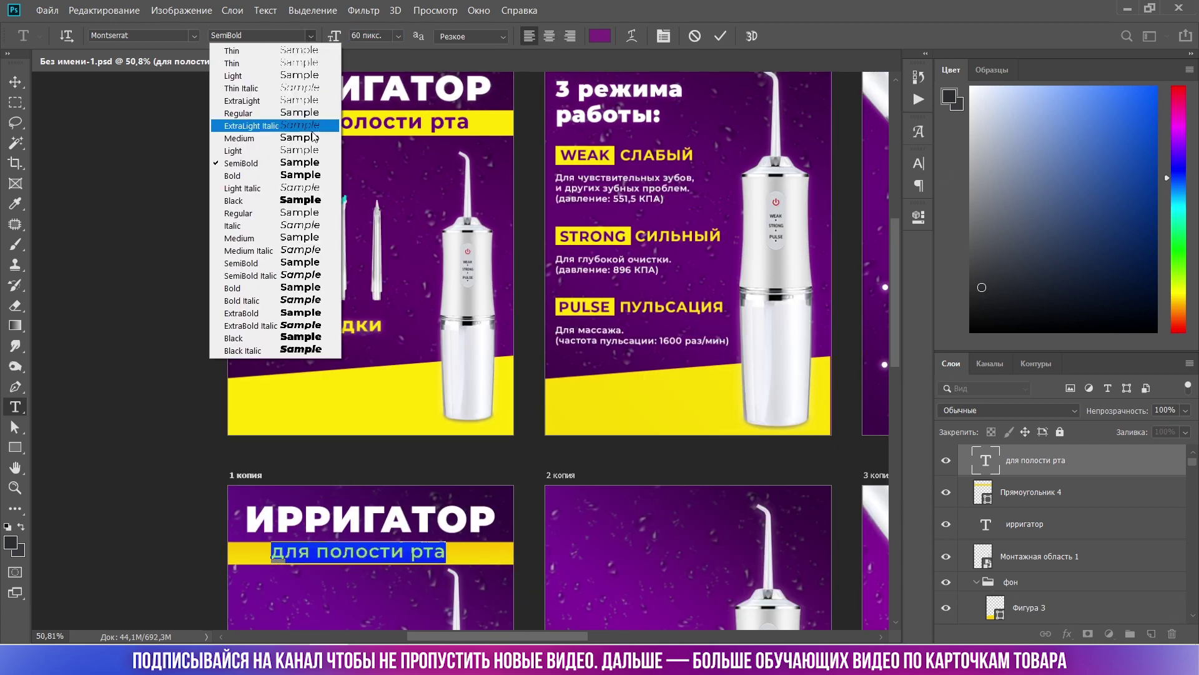
click(311, 176)
click(14, 80)
Centre the subtitle horizontally under ИРРИГАТОР, then copy the title onto card 2.
scroll(348, 553, up, 2)
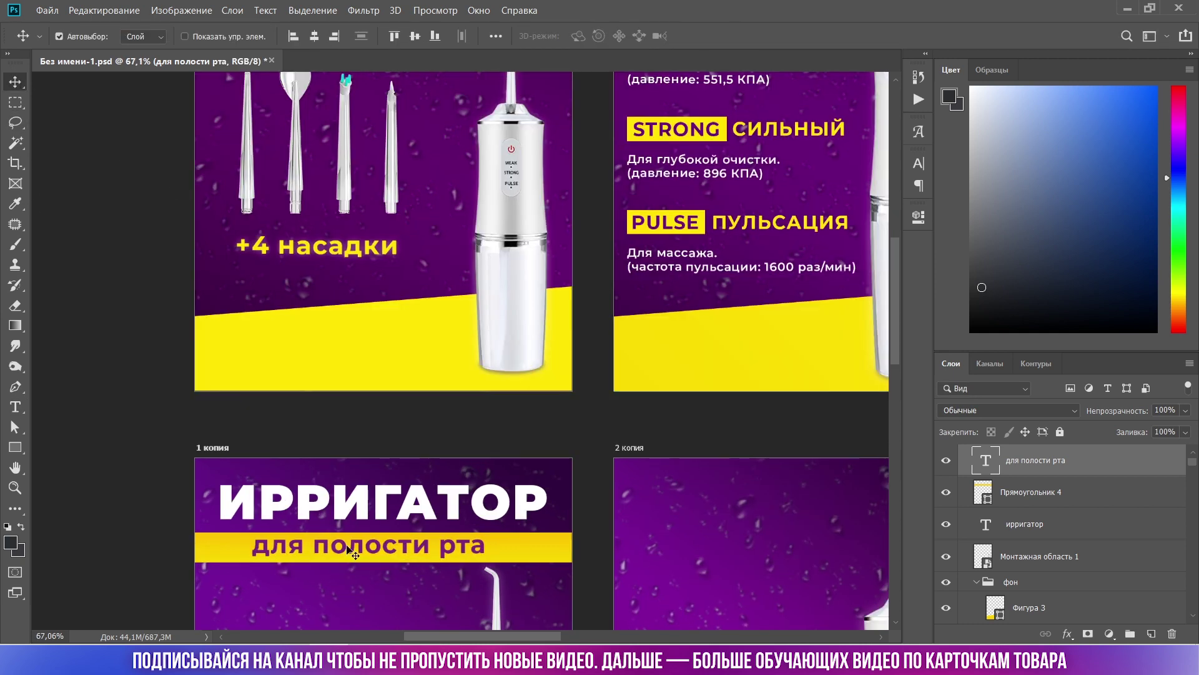
scroll(353, 548, up, 2)
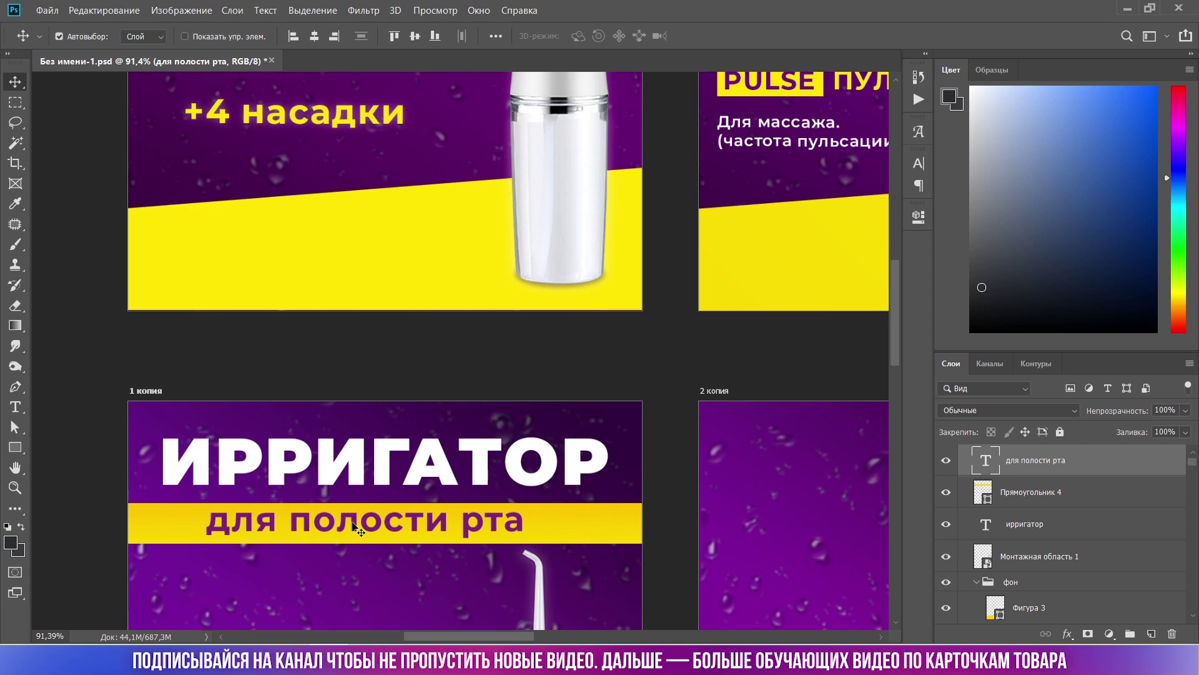
shift+click(357, 465)
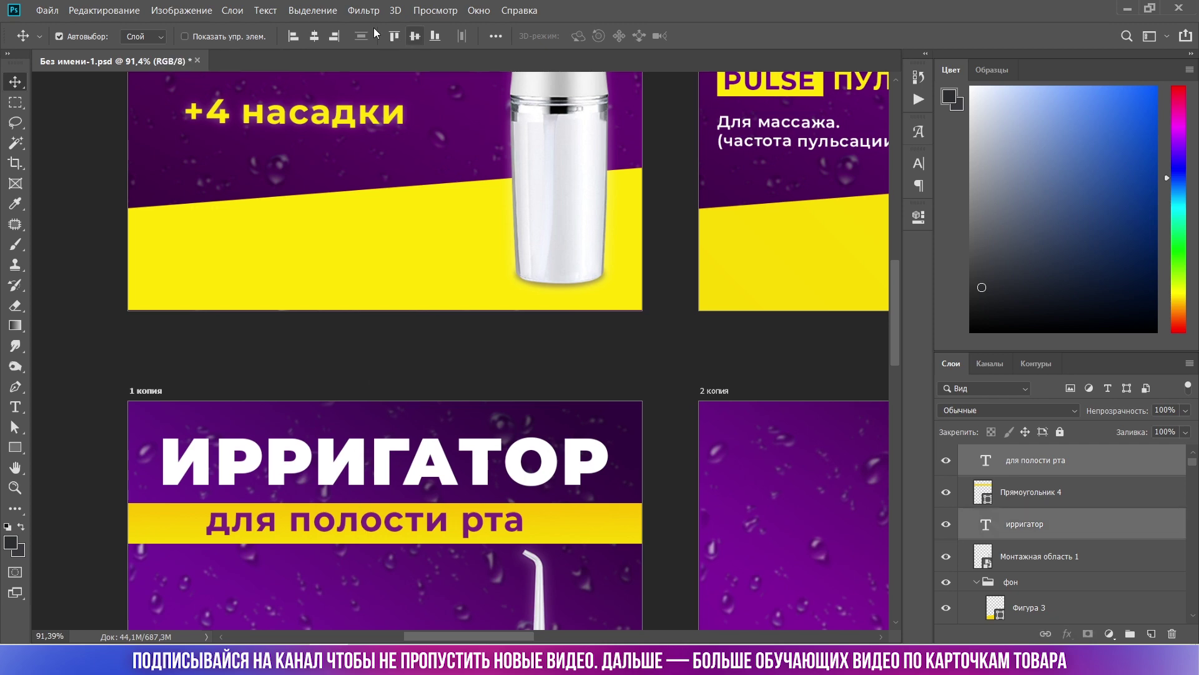
click(314, 36)
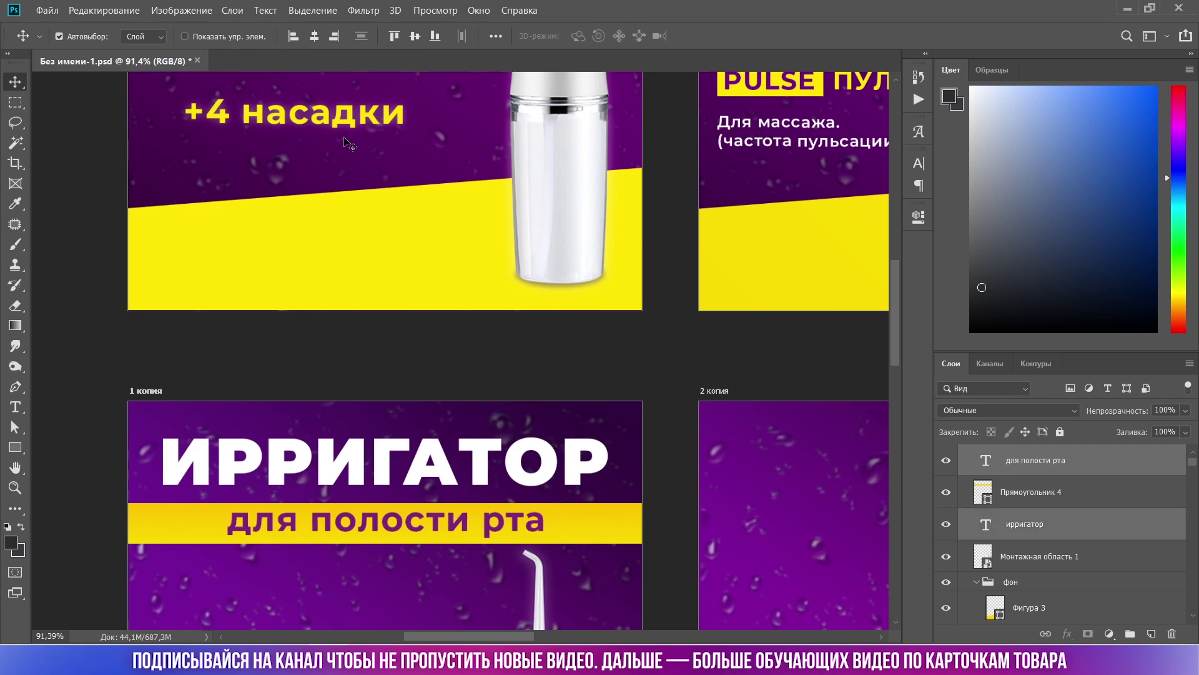
scroll(342, 116, down, 3)
drag(268, 400, 425, 405)
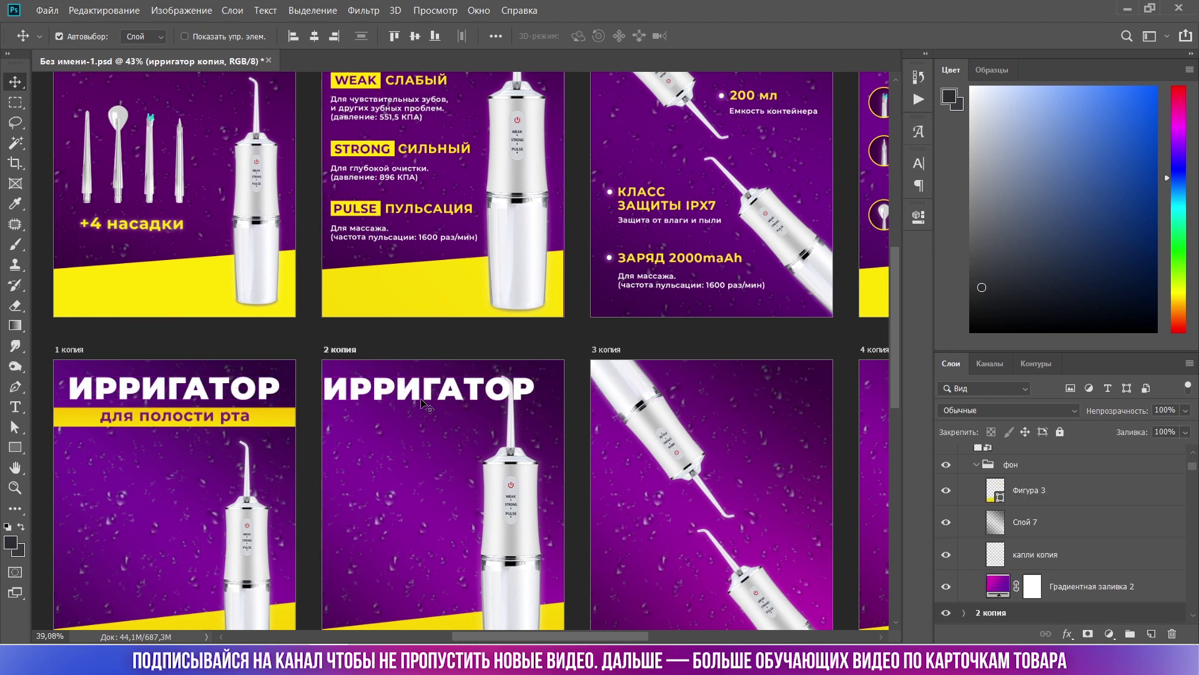
Turn off All Caps on the copied title on card 2.
scroll(425, 405, down, 3)
scroll(425, 405, up, 3)
double_click(424, 405)
click(918, 163)
click(865, 203)
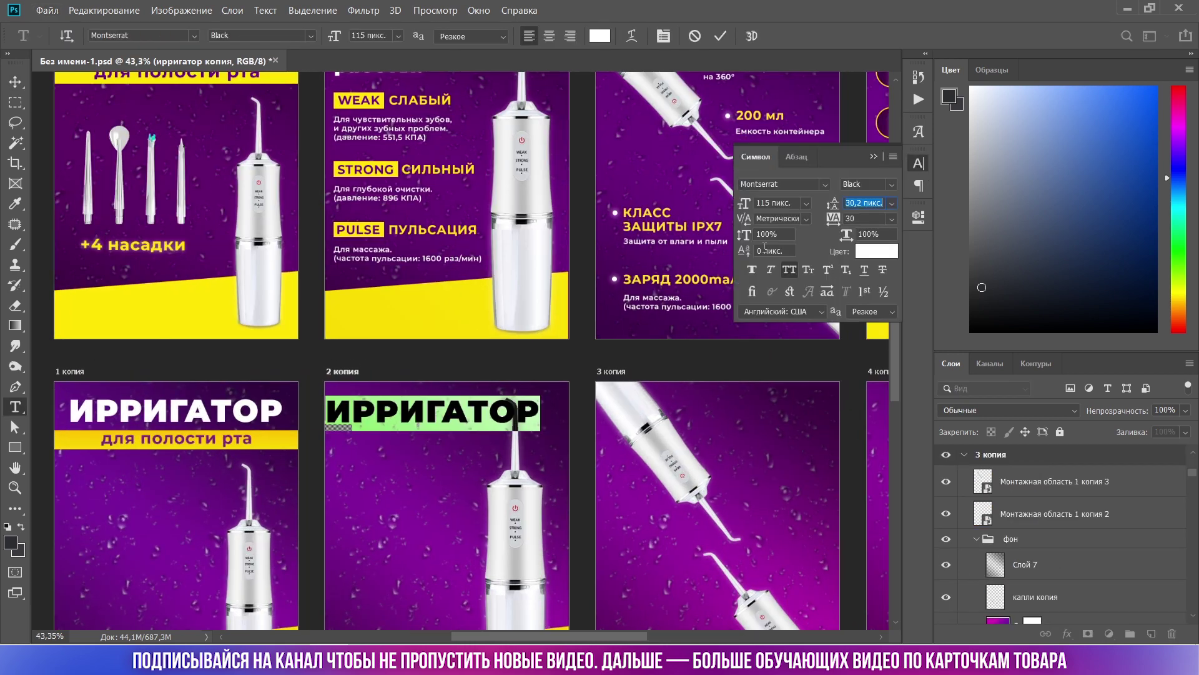
click(790, 269)
Retype the title as '3 режима' / 'работы' on two lines.
click(416, 420)
scroll(416, 419, down, 1)
scroll(458, 420, up, 2)
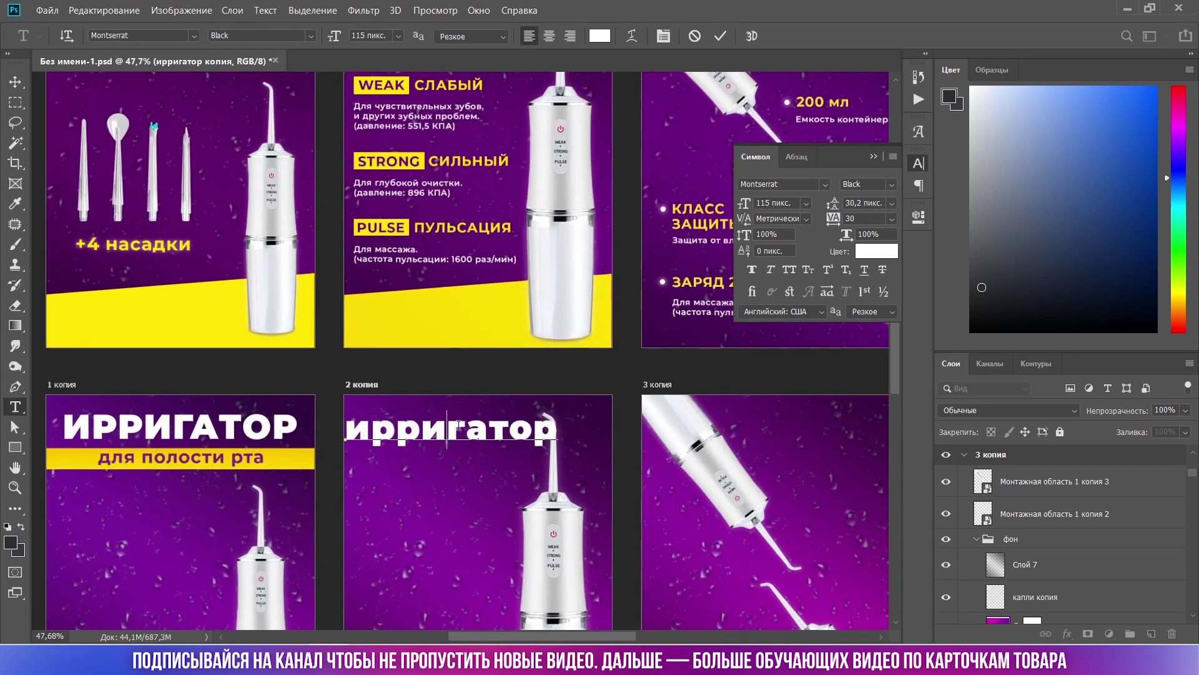
double_click(458, 420)
text(3)
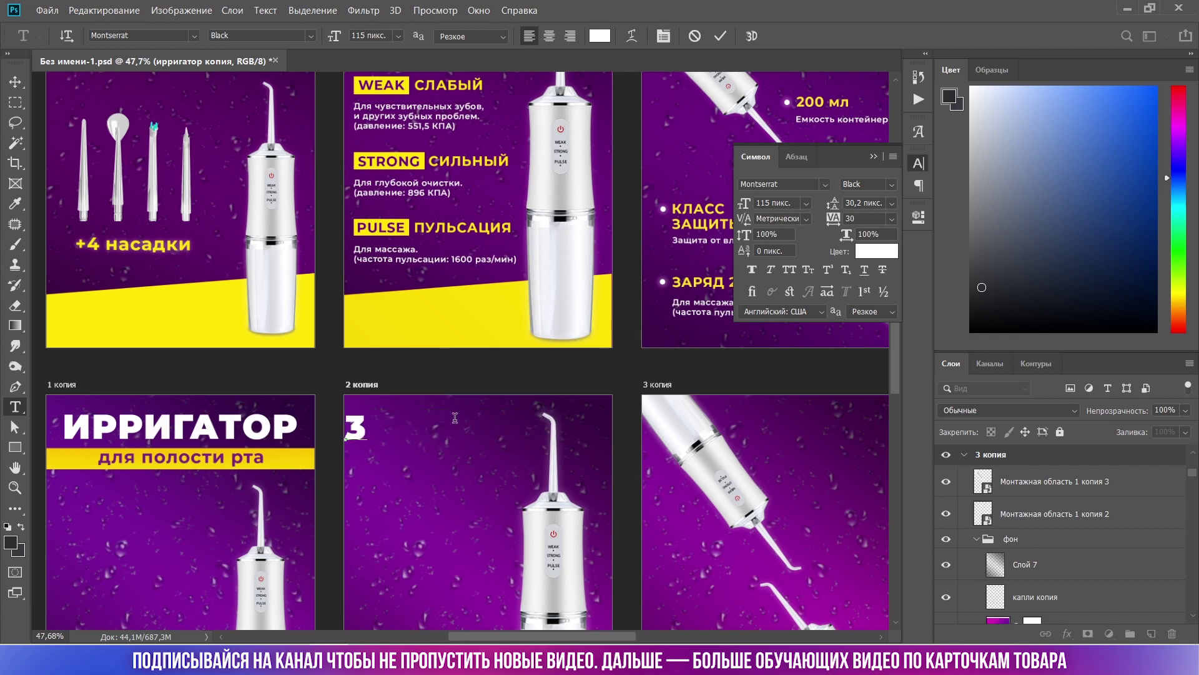
text( режима)
key(Return)
text(работь)
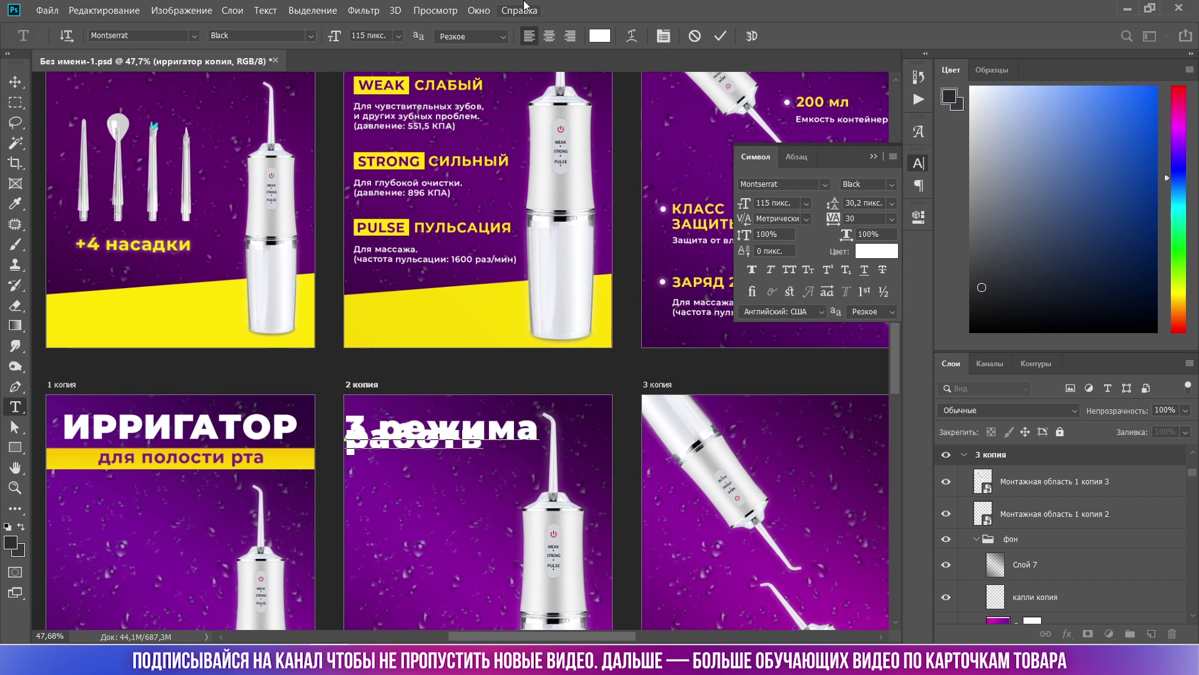
key(BackSpace)
text(ы)
Resize the heading to 95 px and widen its line spacing.
key(ctrl+a)
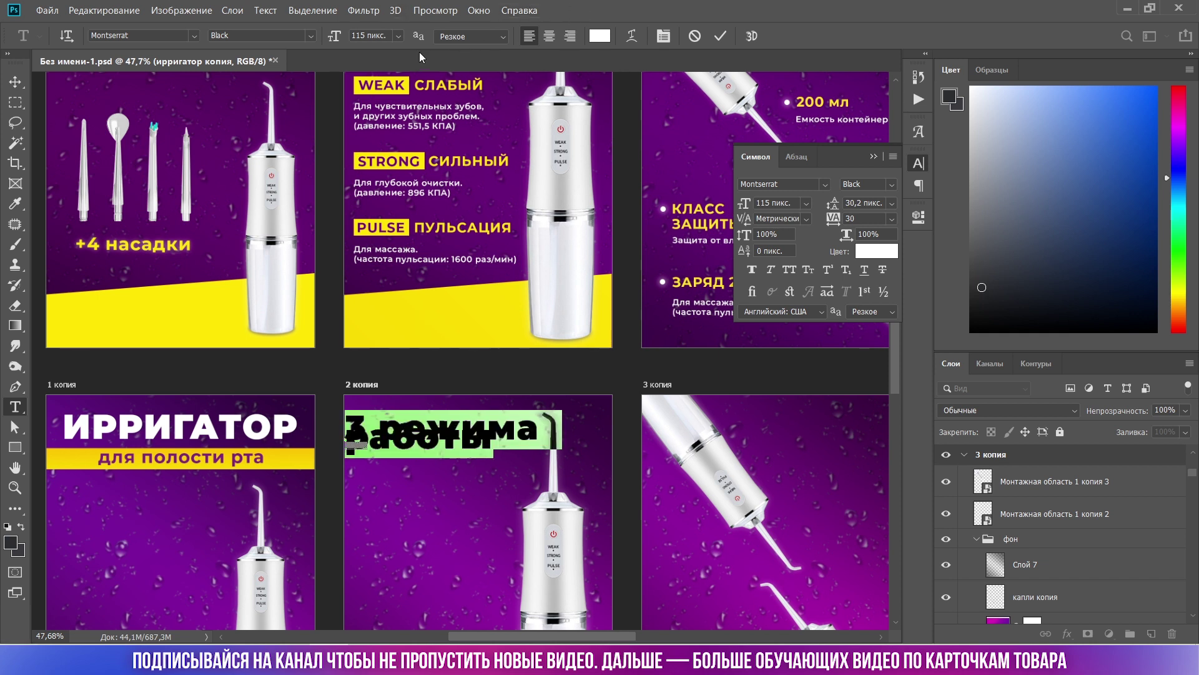
key(shift+Down)
key(shift+Down)
key(shift+Down)
key(shift+Down)
key(shift+Up)
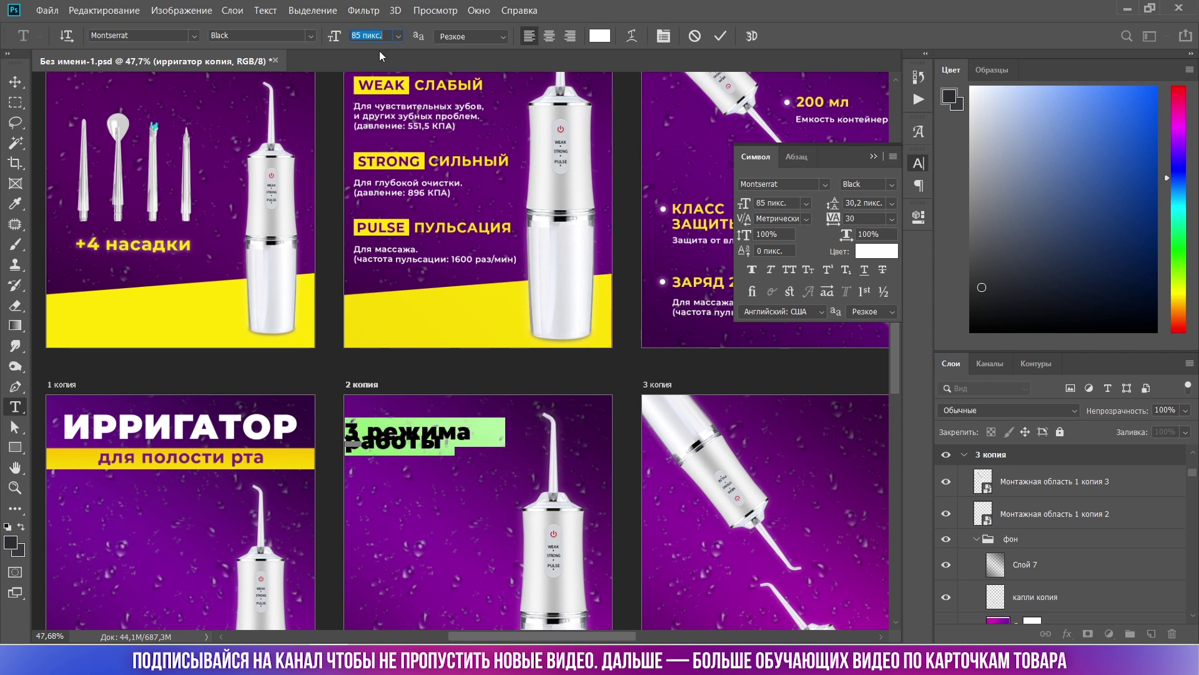
key(shift+Up)
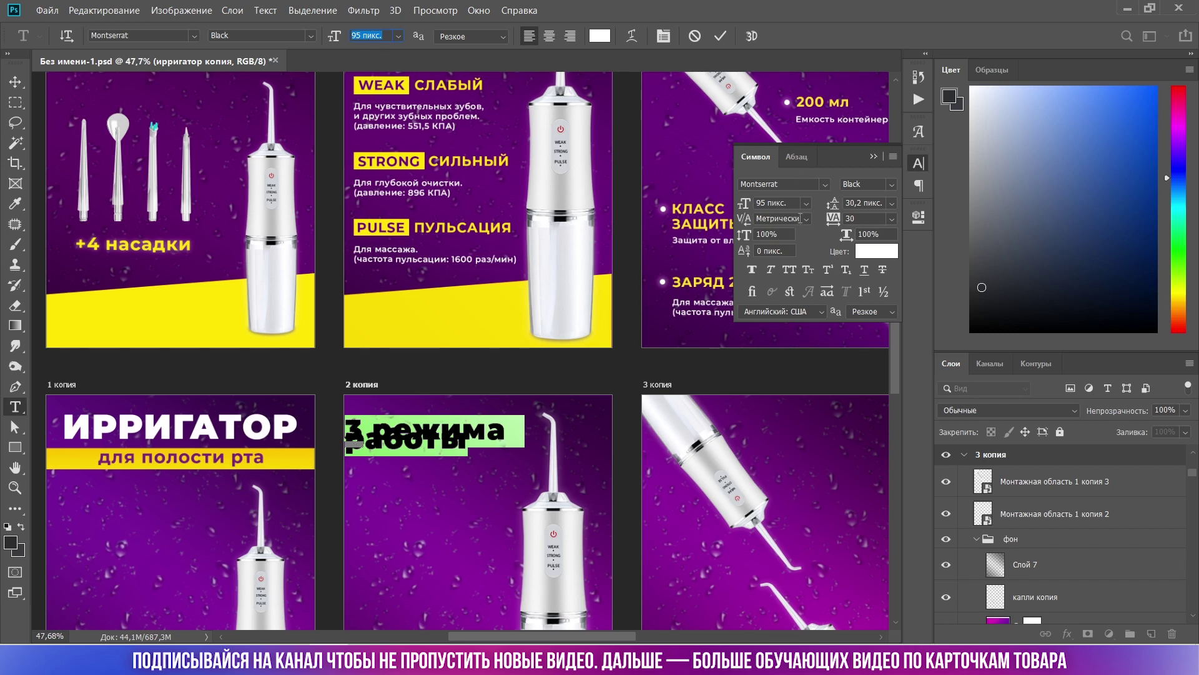
click(863, 203)
key(Up)
key(Up)
key(Up)
key(Up)
key(Up)
key(Up)
key(Up)
key(Up)
key(Up)
key(Up)
key(Up)
key(Up)
key(Up)
key(Up)
key(Up)
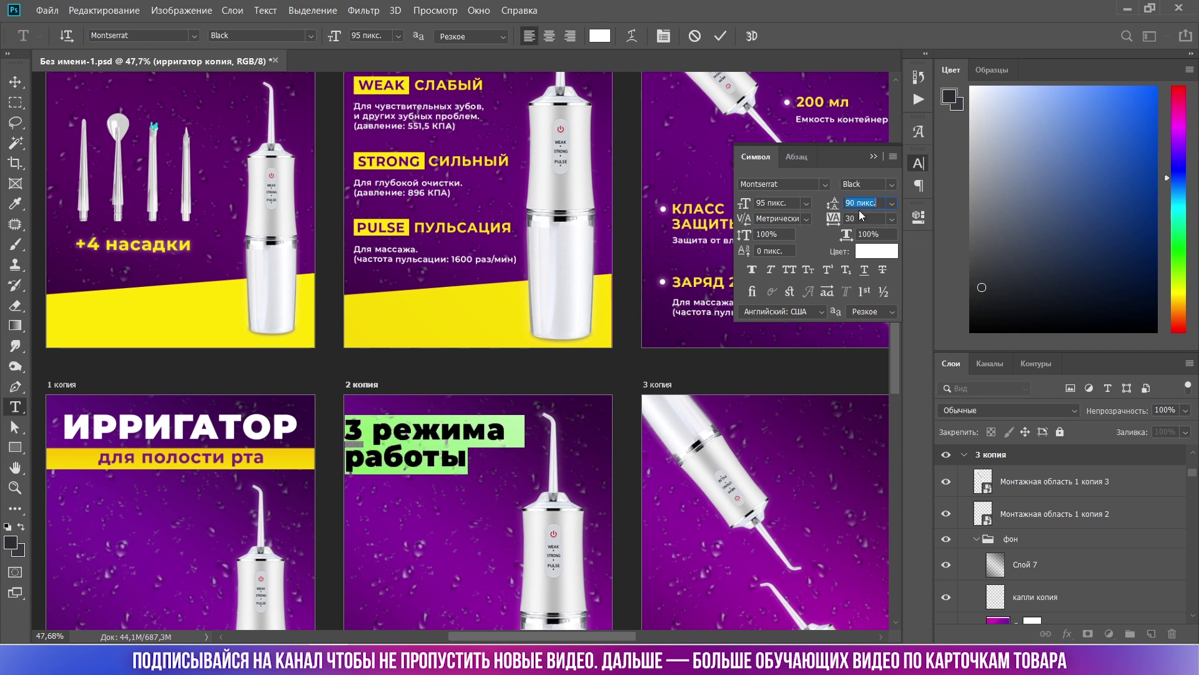
key(Up)
key(Up)
key(Up)
key(Up)
key(Up)
key(Up)
key(Up)
key(Up)
key(Up)
key(Up)
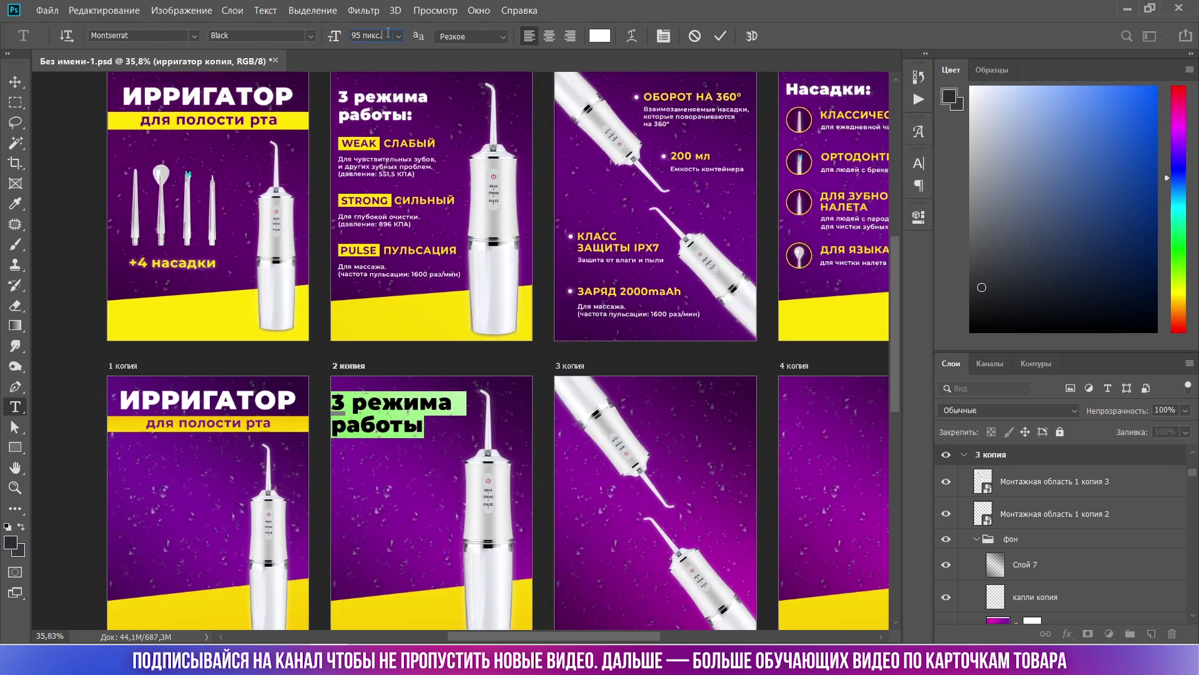
Shrink the heading to 80 px with 90 px leading.
key(shift+Down)
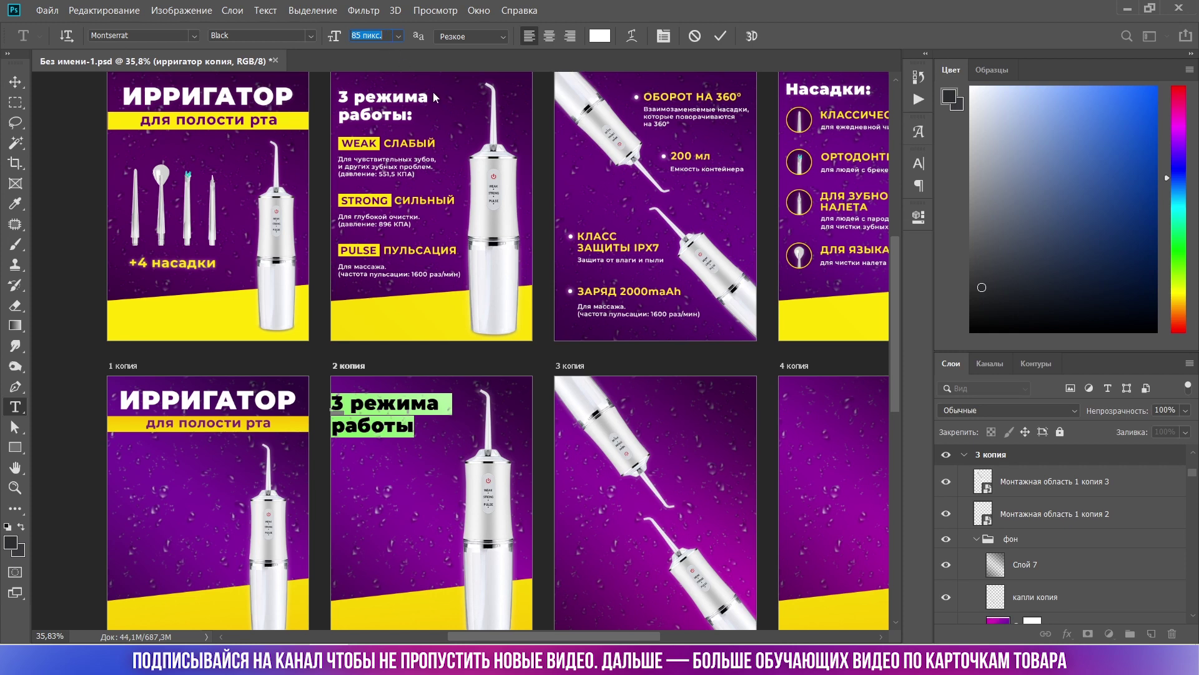
key(Down)
key(Down)
key(Down)
key(Down)
key(Down)
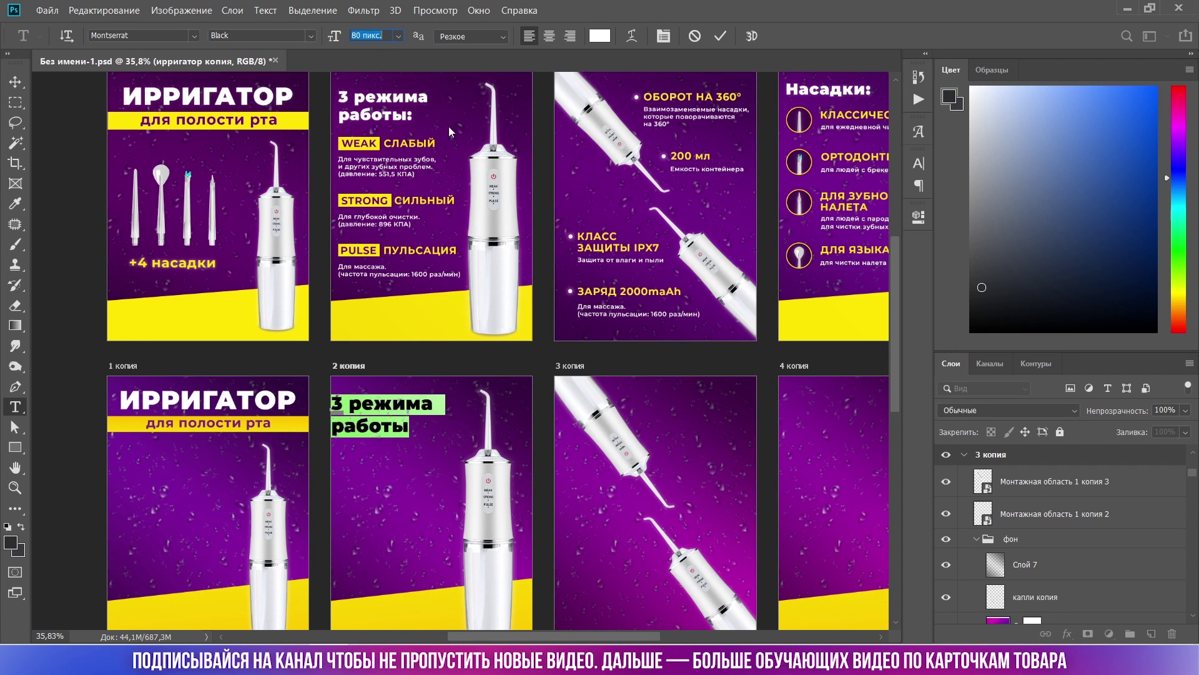
click(918, 184)
click(917, 164)
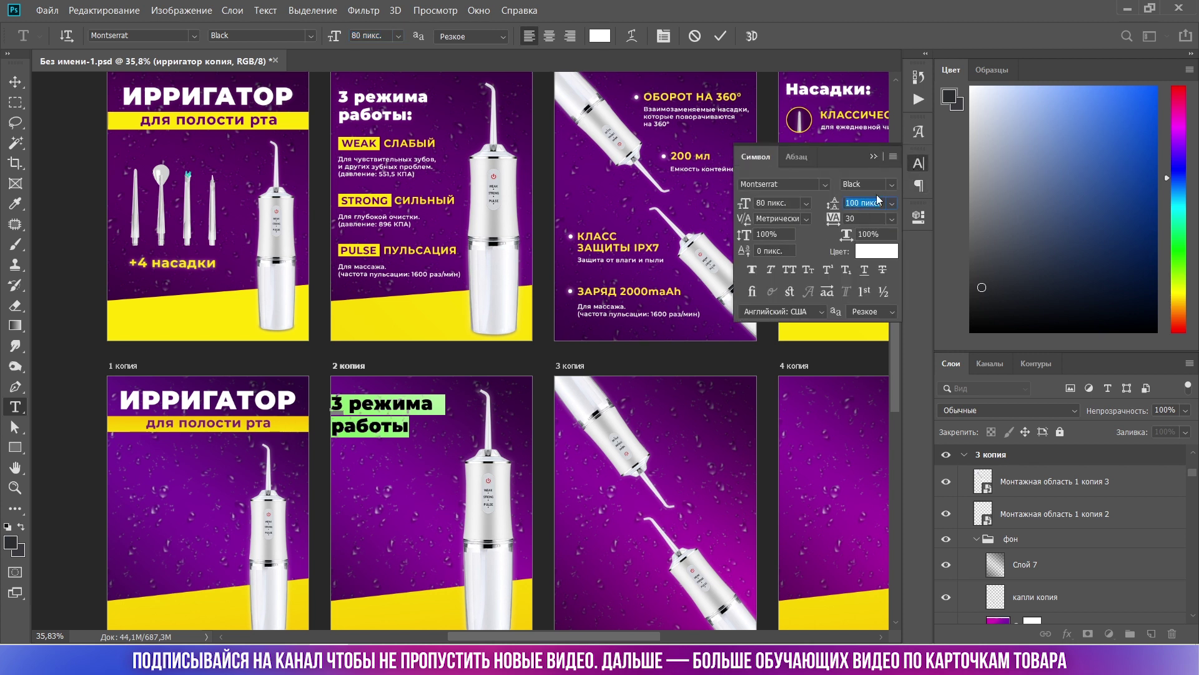
key(Down)
key(Down)
key(Down)
key(Down)
key(Down)
key(Down)
key(Down)
key(Down)
key(Down)
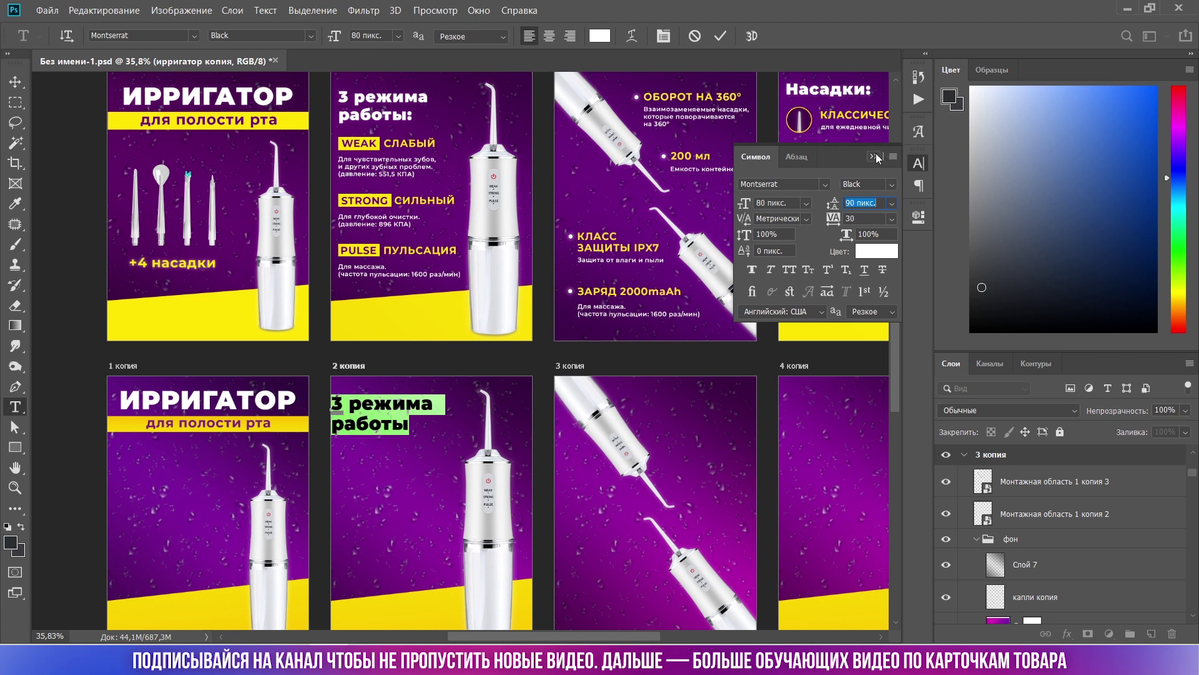
click(876, 156)
End the heading with a colon and copy it onto card 4 копия.
scroll(377, 379, up, 2)
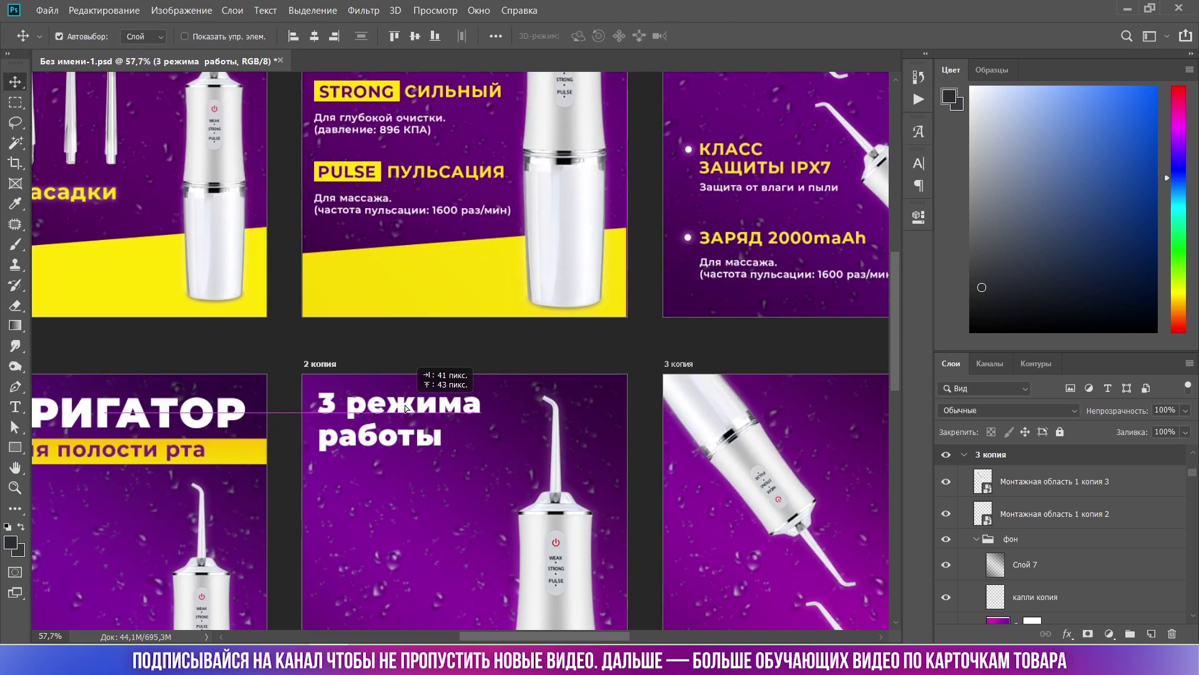
click(434, 436)
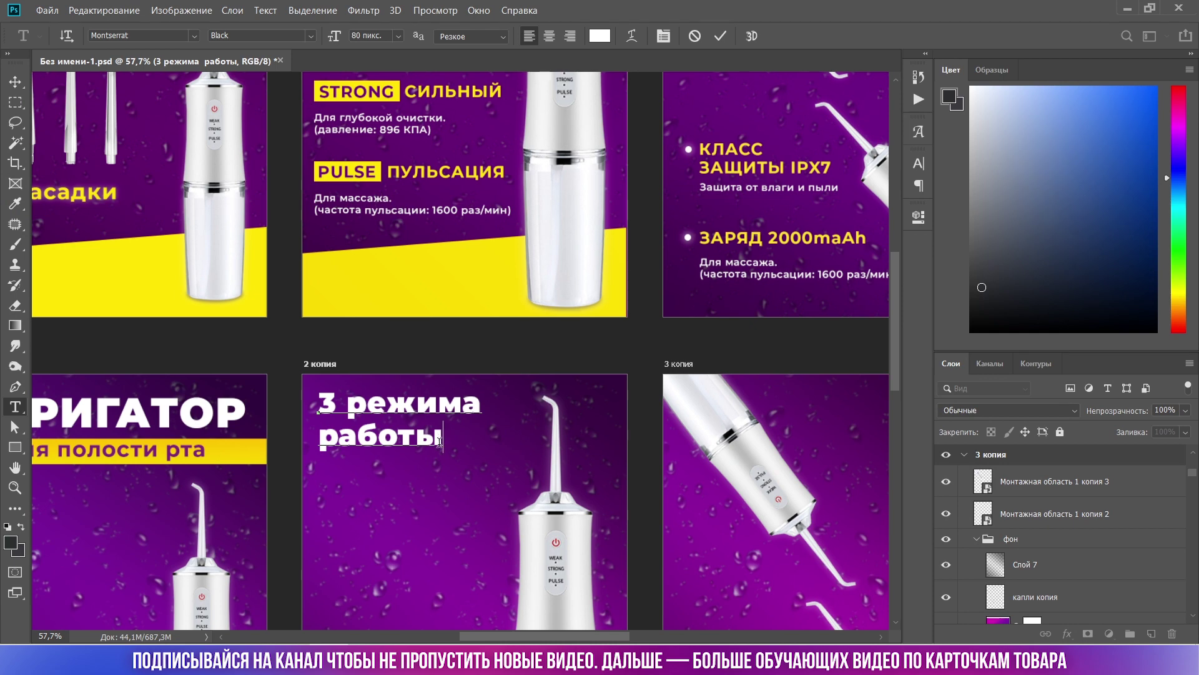
text(:)
scroll(431, 445, down, 2)
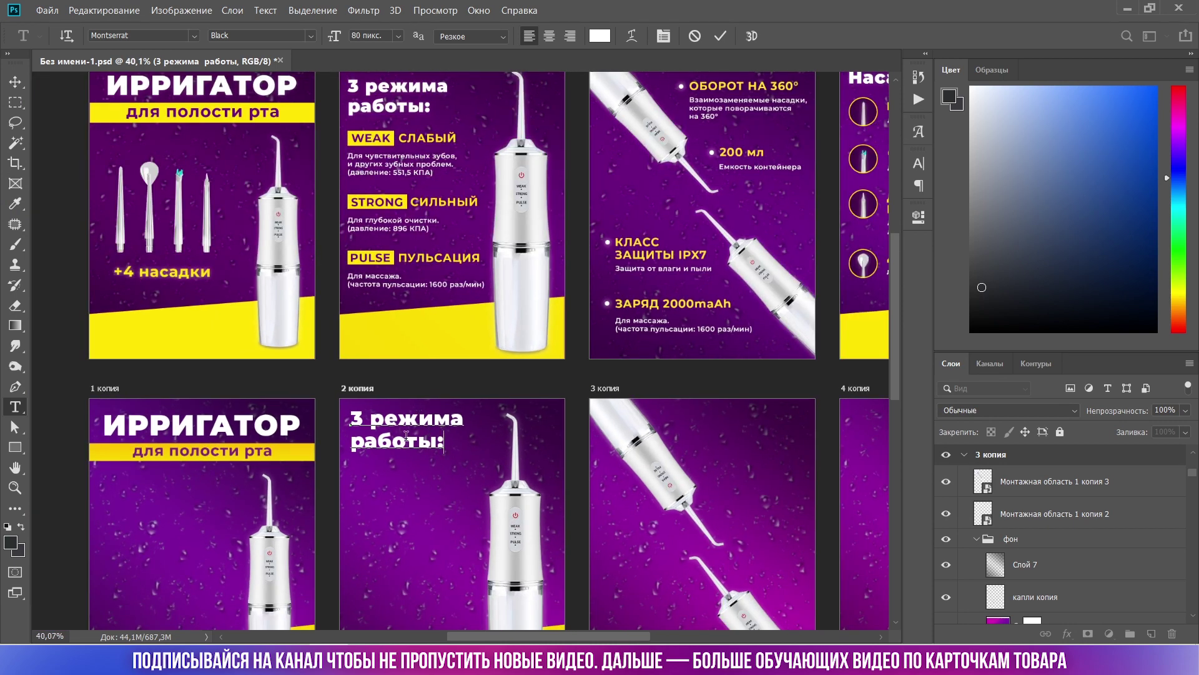
scroll(405, 425, down, 3)
click(15, 82)
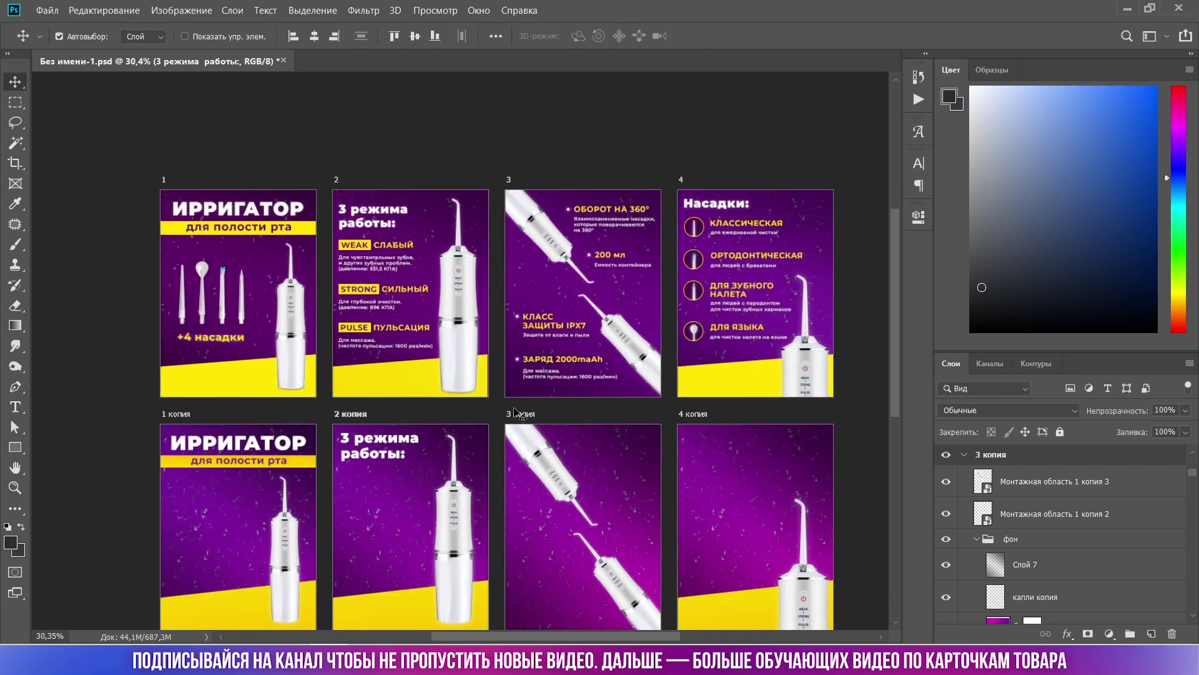
scroll(541, 364, up, 2)
drag(383, 444, 759, 439)
Retype the copied heading on card 4 копия as 'Насадки:'.
scroll(762, 462, up, 3)
scroll(765, 492, down, 2)
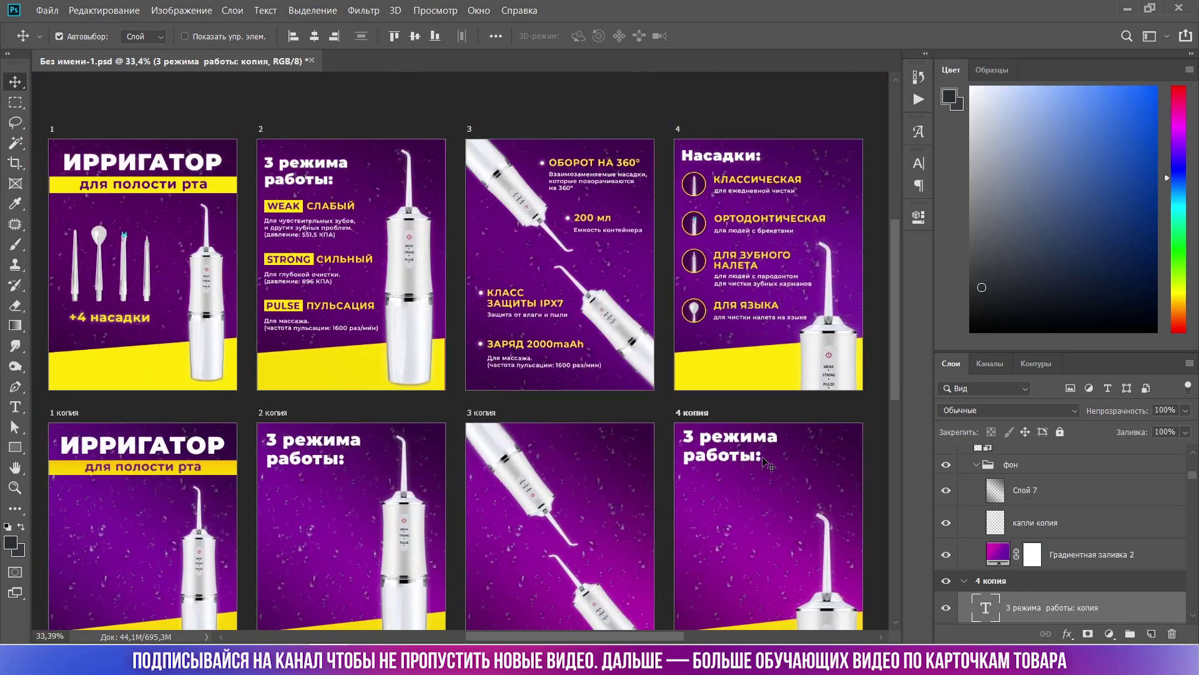
double_click(756, 457)
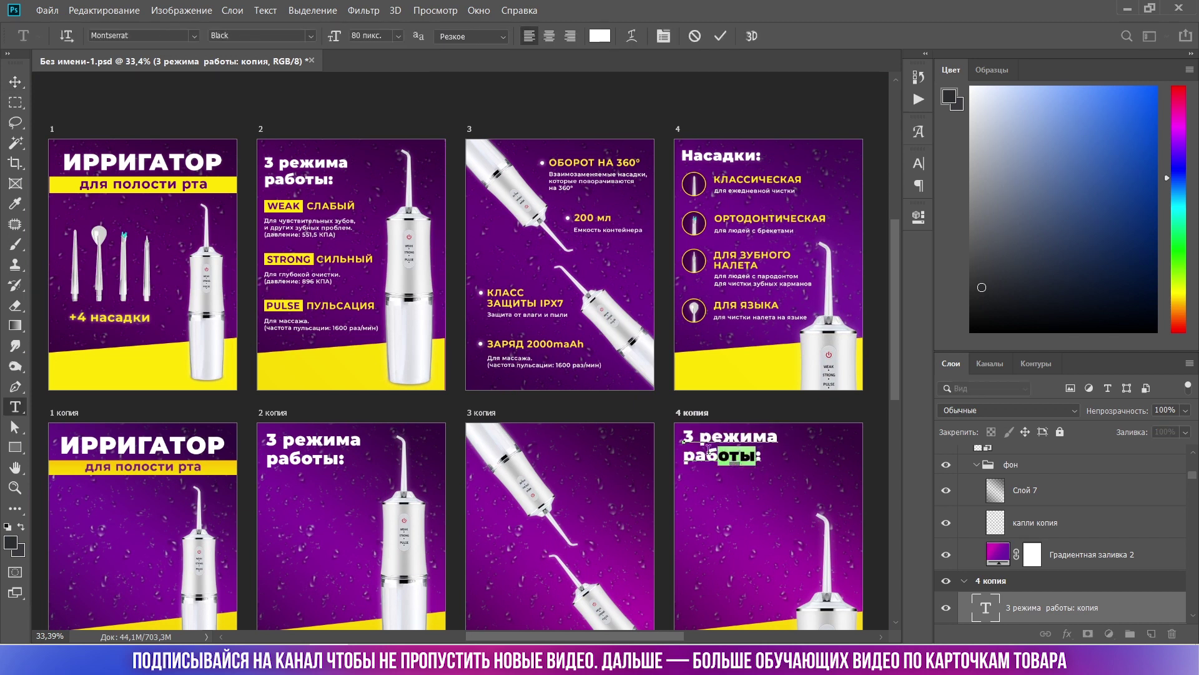
text(Н)
text(аса:)
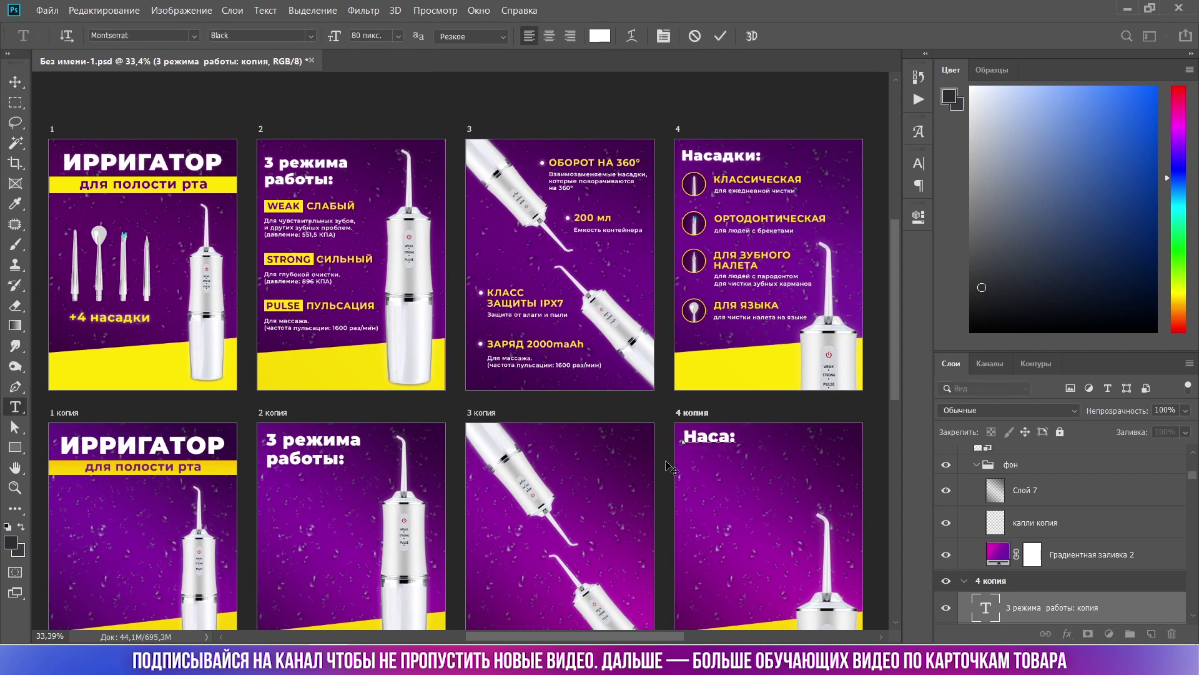
text(дки)
scroll(777, 417, up, 3)
click(15, 81)
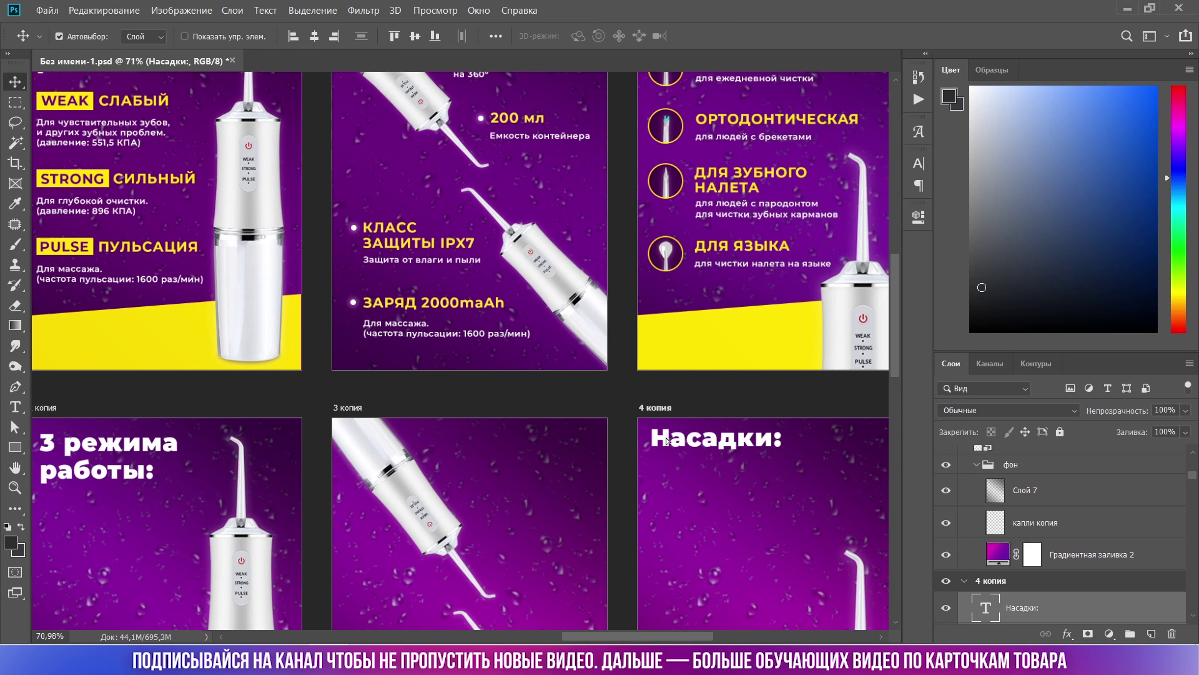
Align the 'Насадки:' heading with the other cards' titles.
scroll(670, 437, up, 2)
drag(662, 431, 668, 440)
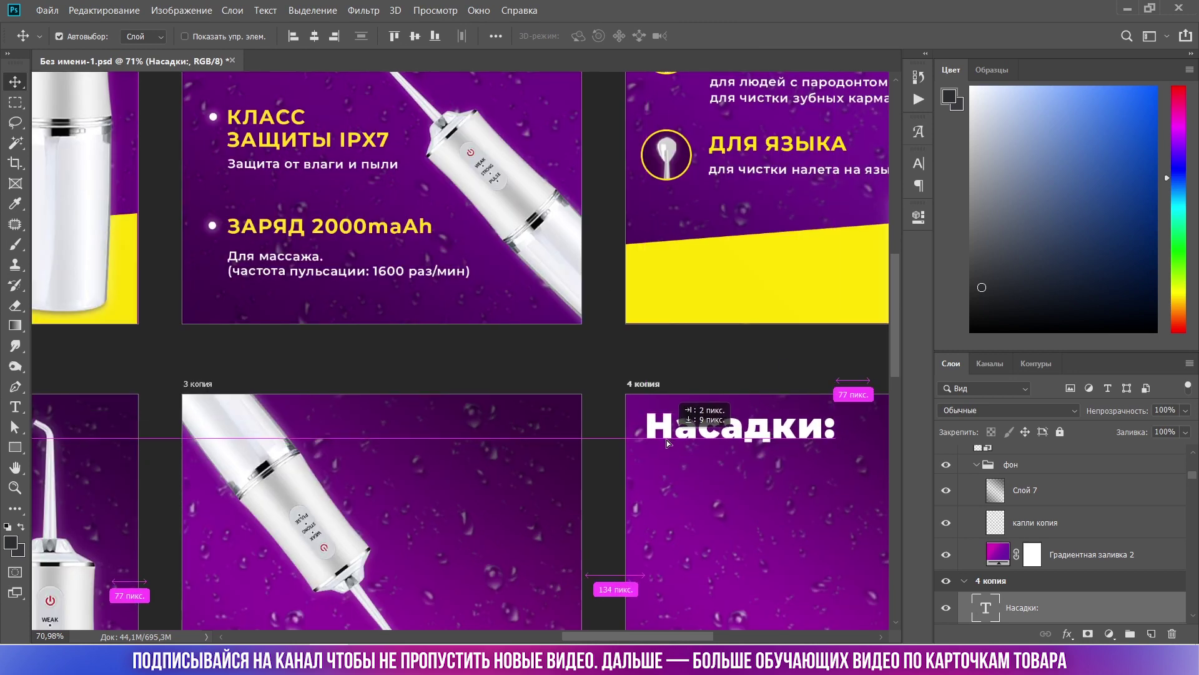
drag(669, 441, 690, 436)
key(ctrl+0)
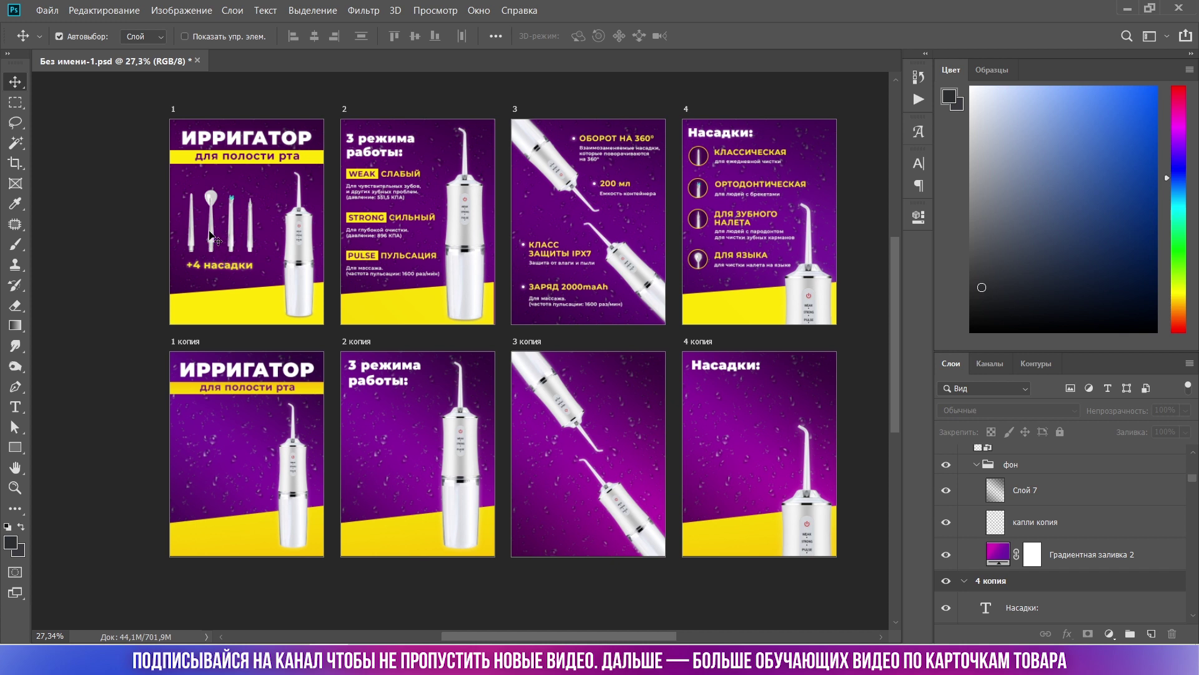
Drag the 'насадки' image file from the folder into the Photoshop document.
click(1127, 9)
drag(882, 204, 417, 500)
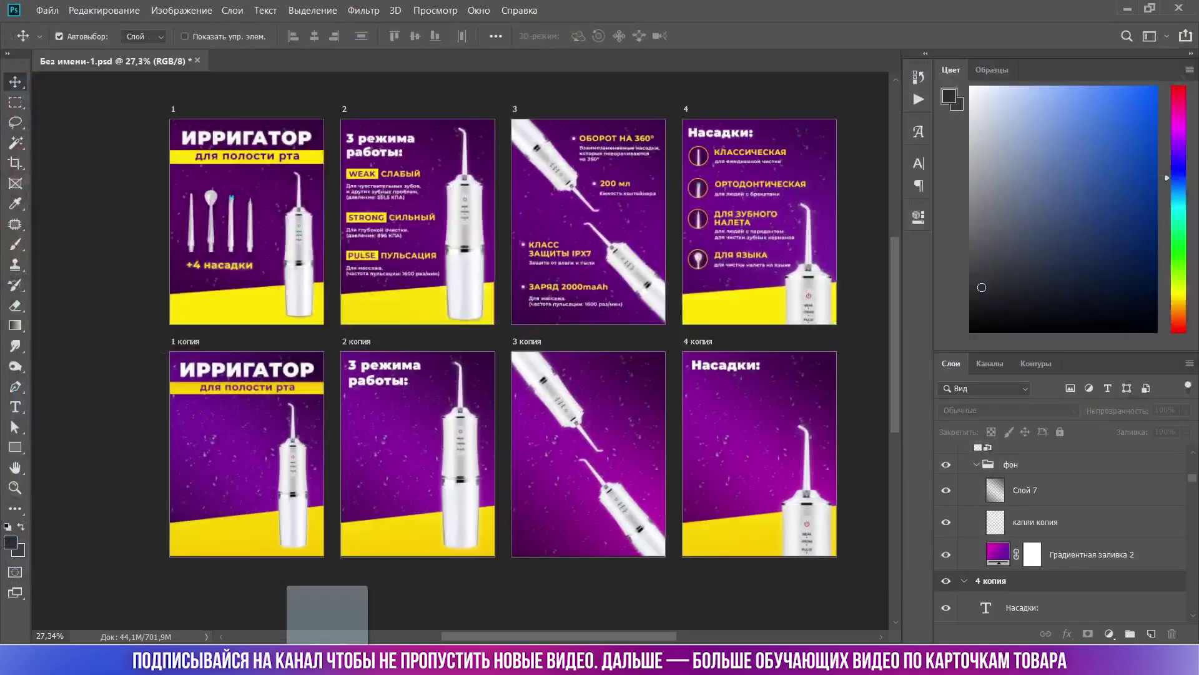
mouse_move(417, 500)
mouse_down()
mouse_move(265, 497)
mouse_move(244, 470)
mouse_up()
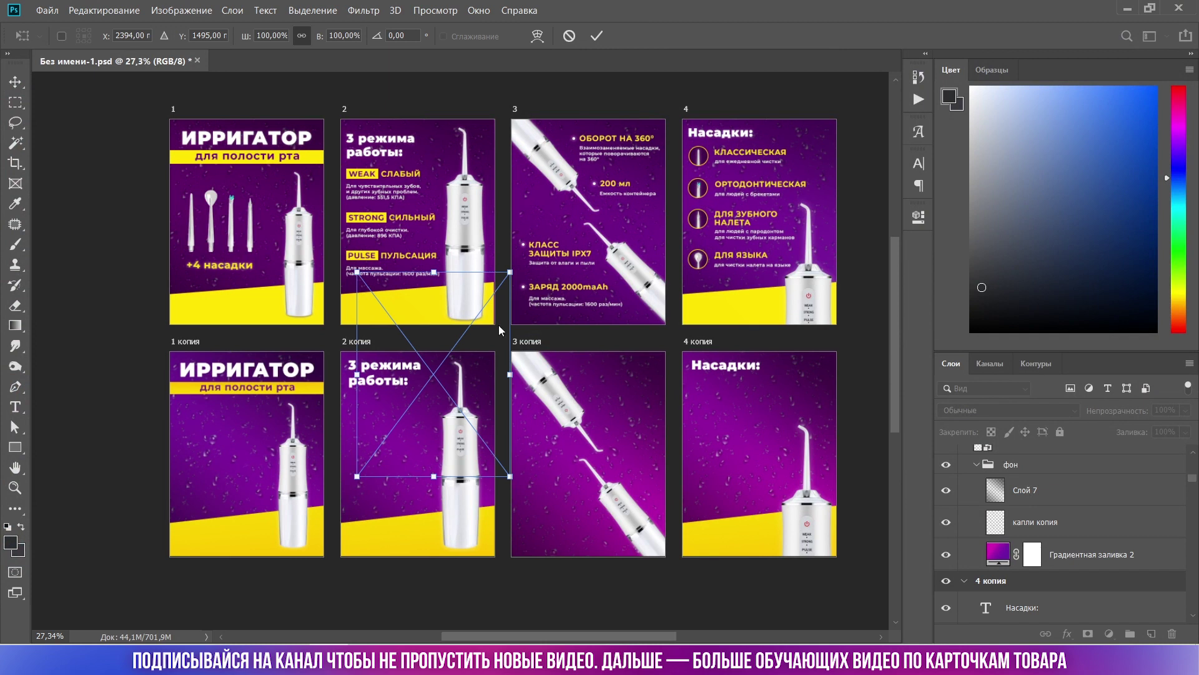
Place the насадки image on card 1 копия, lined up like the nozzles on card 1.
drag(377, 429, 248, 472)
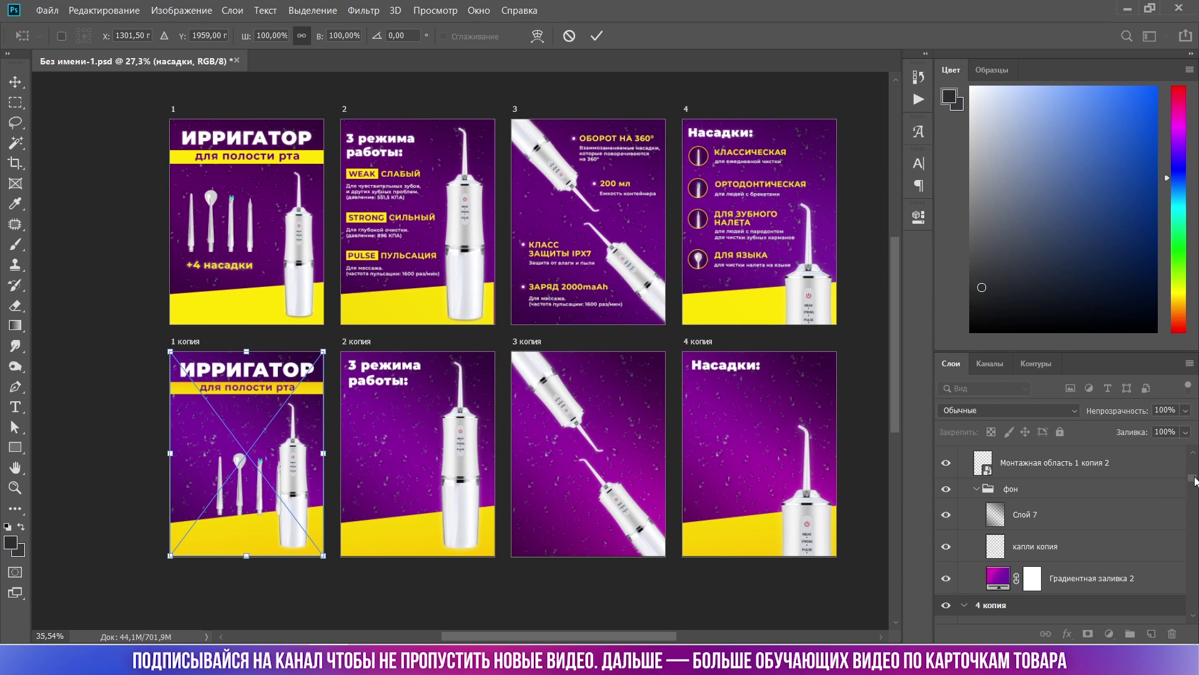
key(Return)
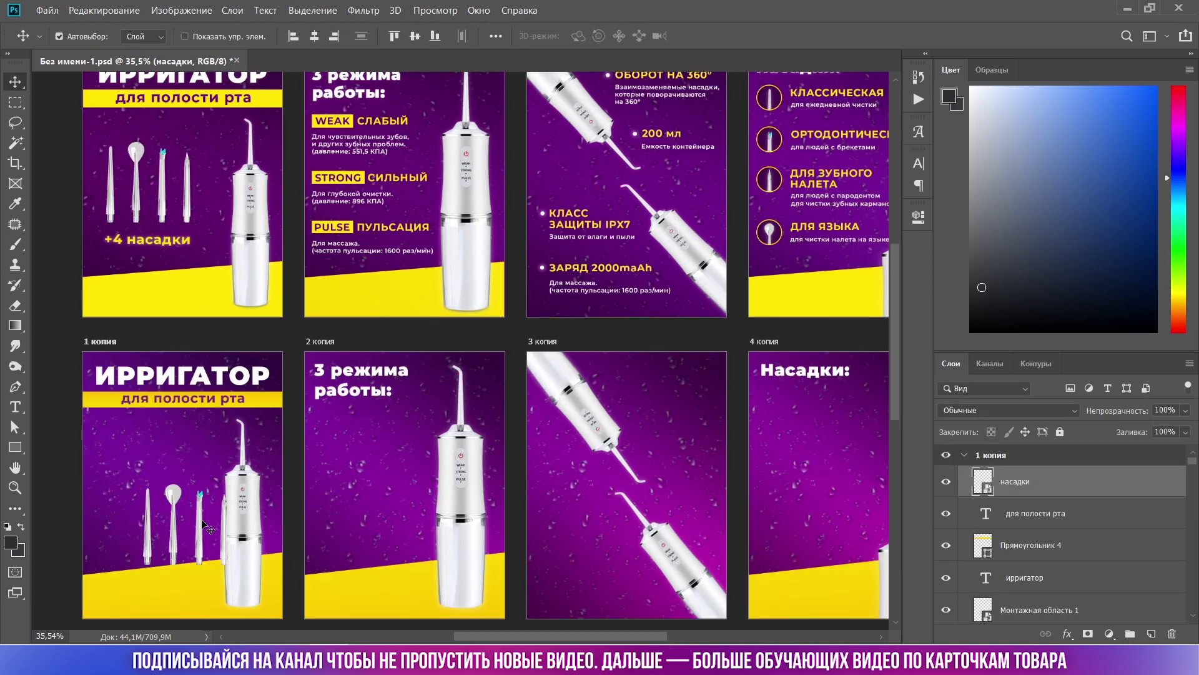
drag(184, 511, 163, 485)
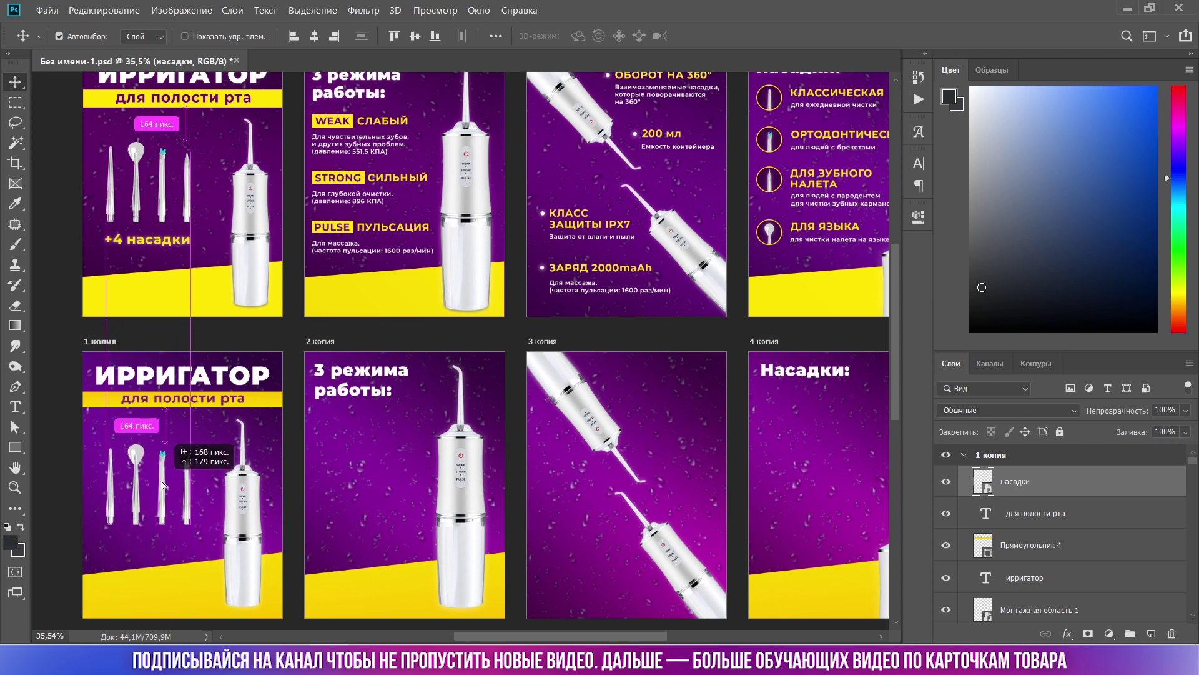
scroll(163, 486, down, 2)
scroll(481, 247, up, 4)
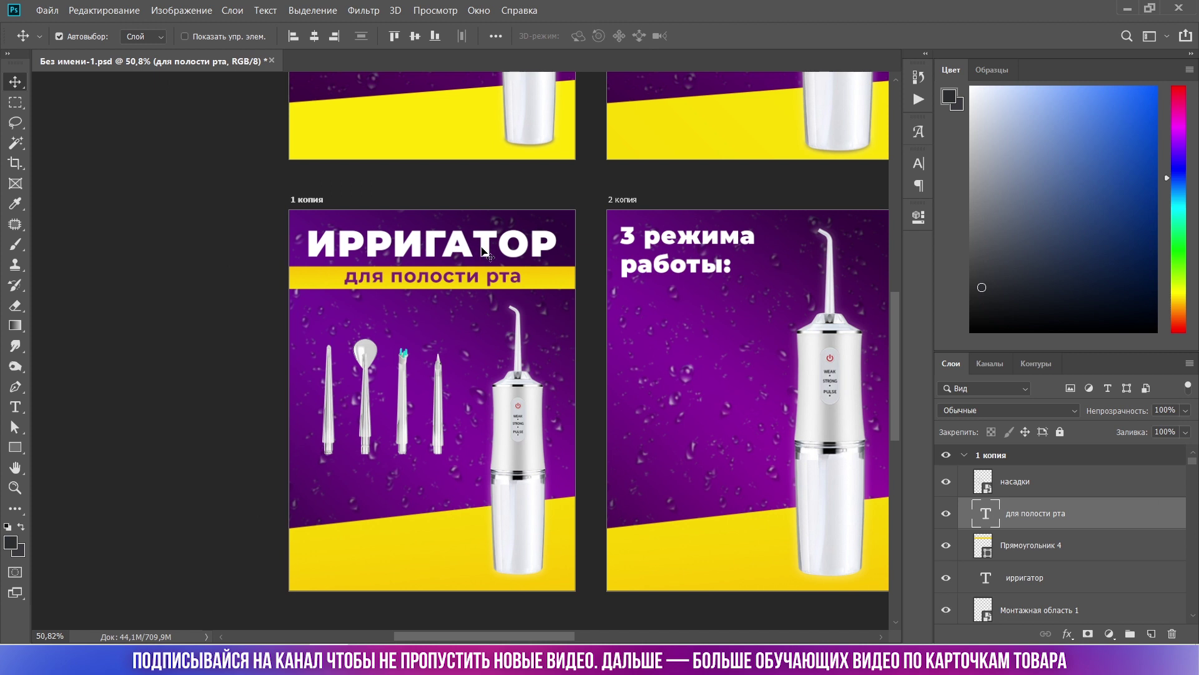
Duplicate the 'для полости рта' caption below the nozzles and rewrite it as '+4 насадки'.
drag(462, 278, 429, 482)
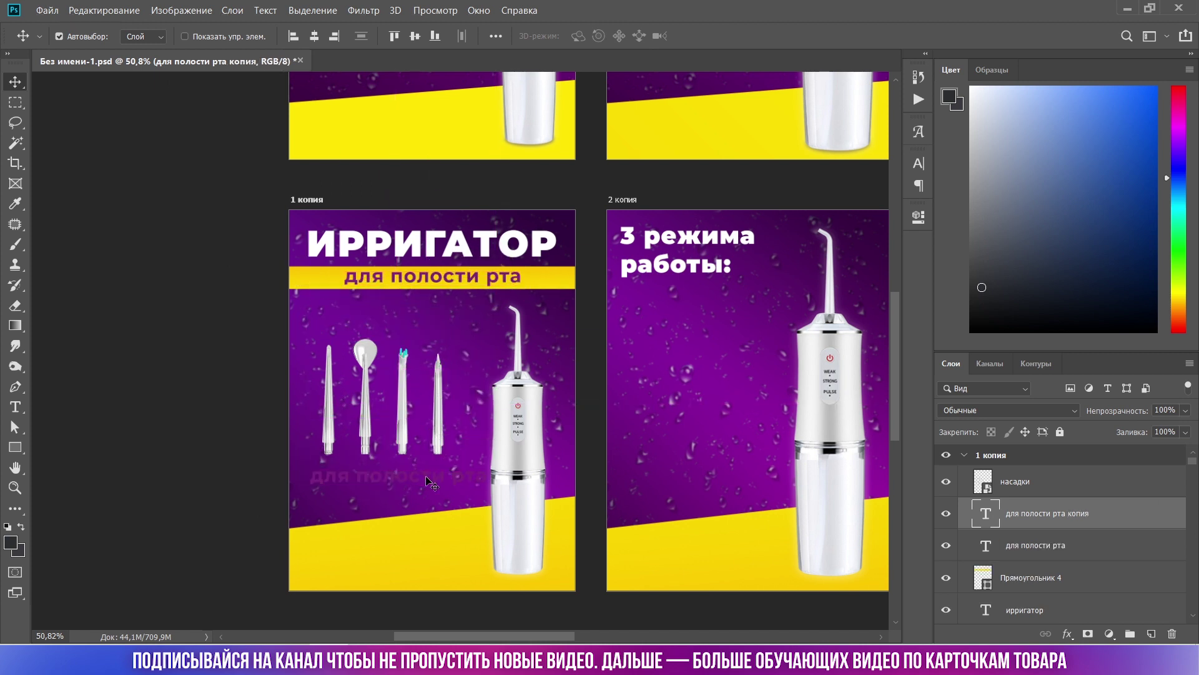
double_click(430, 483)
key(BackSpace)
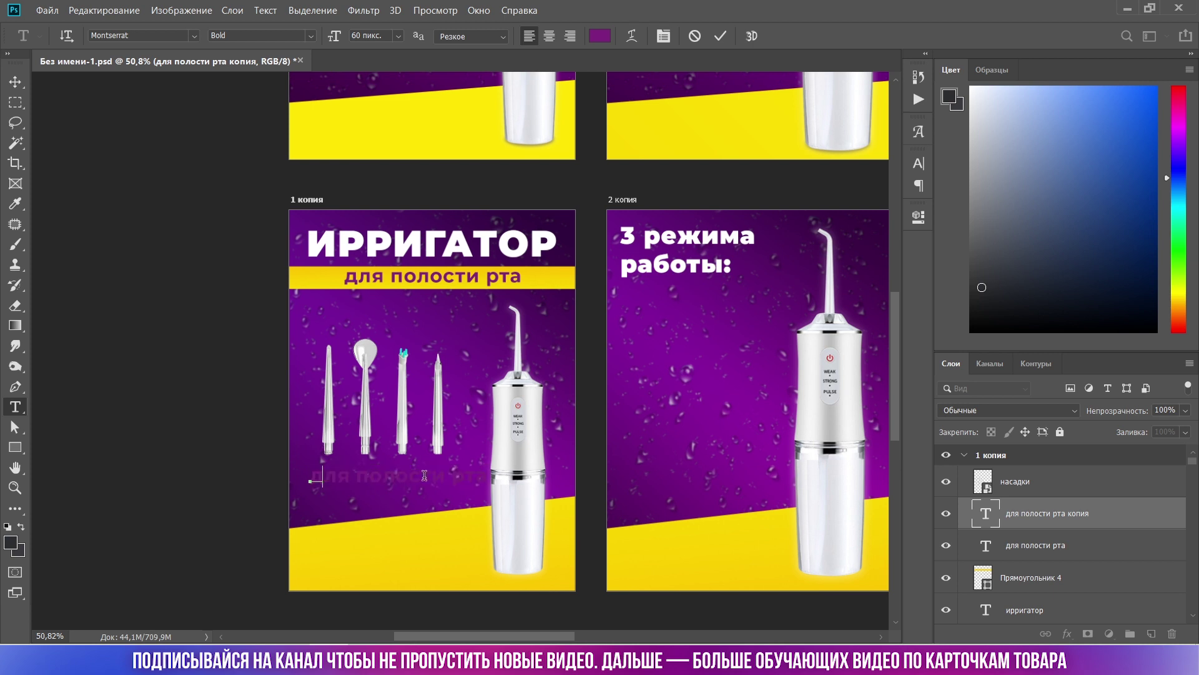
text(асадки)
key(ctrl+shift+Left)
key(ctrl+shift+Left)
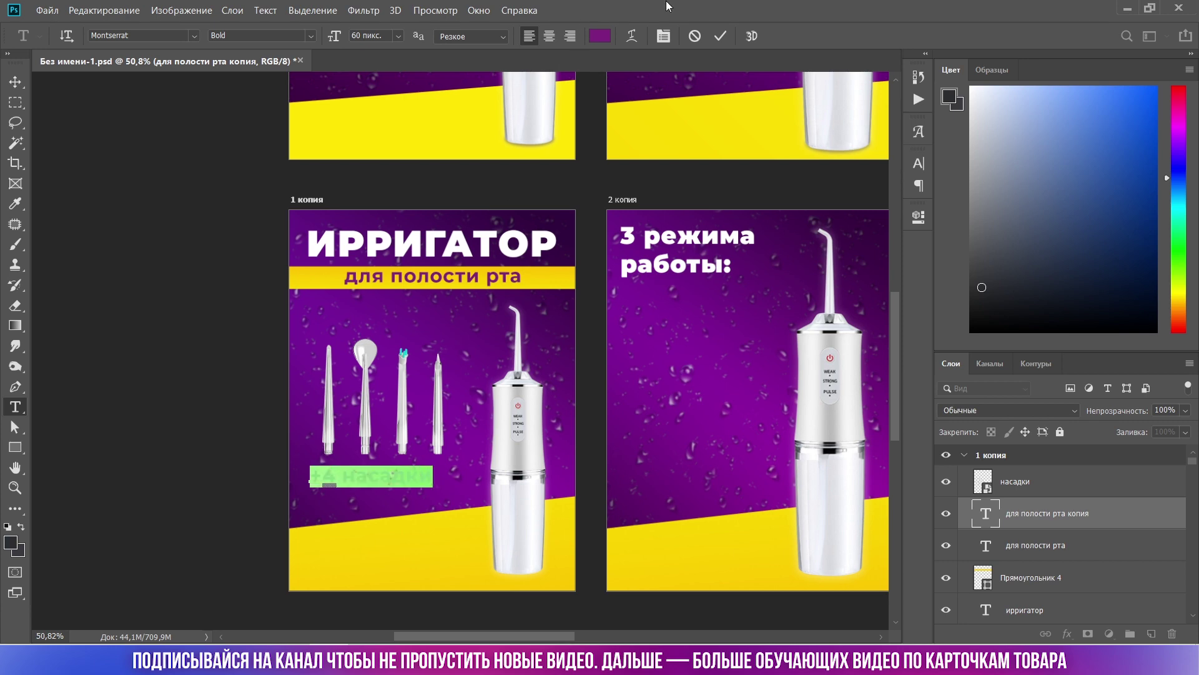
Colour the '+4 насадки' caption yellow #ffe402 and commit it.
click(606, 36)
text(ffe402)
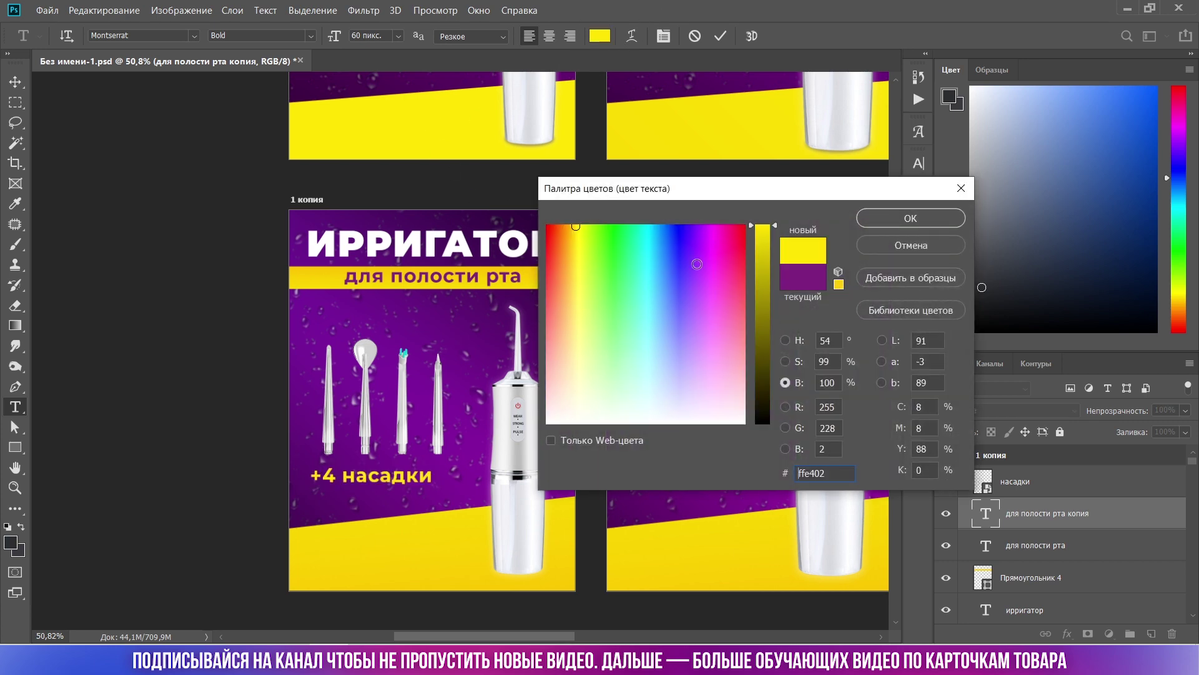
click(882, 218)
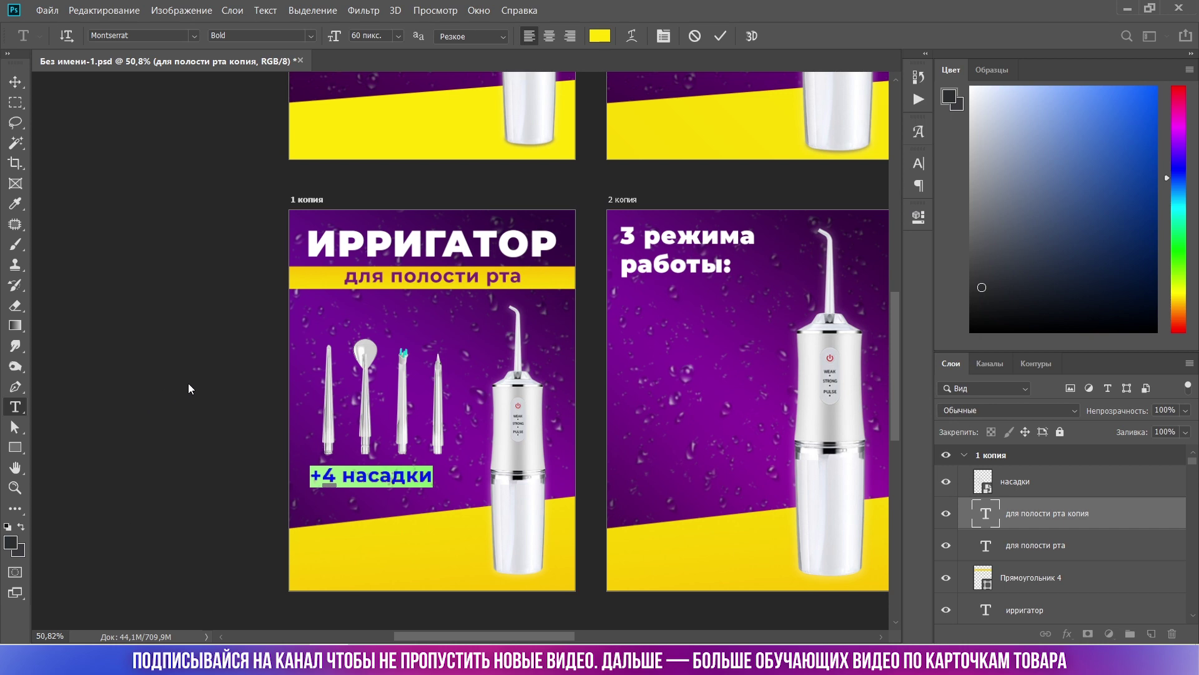
key(ctrl+Return)
key(v)
Position '+4 насадки' under the nozzles as on card 1.
scroll(375, 497, up, 1)
scroll(375, 496, up, 1)
scroll(375, 497, up, 1)
drag(373, 494, 396, 504)
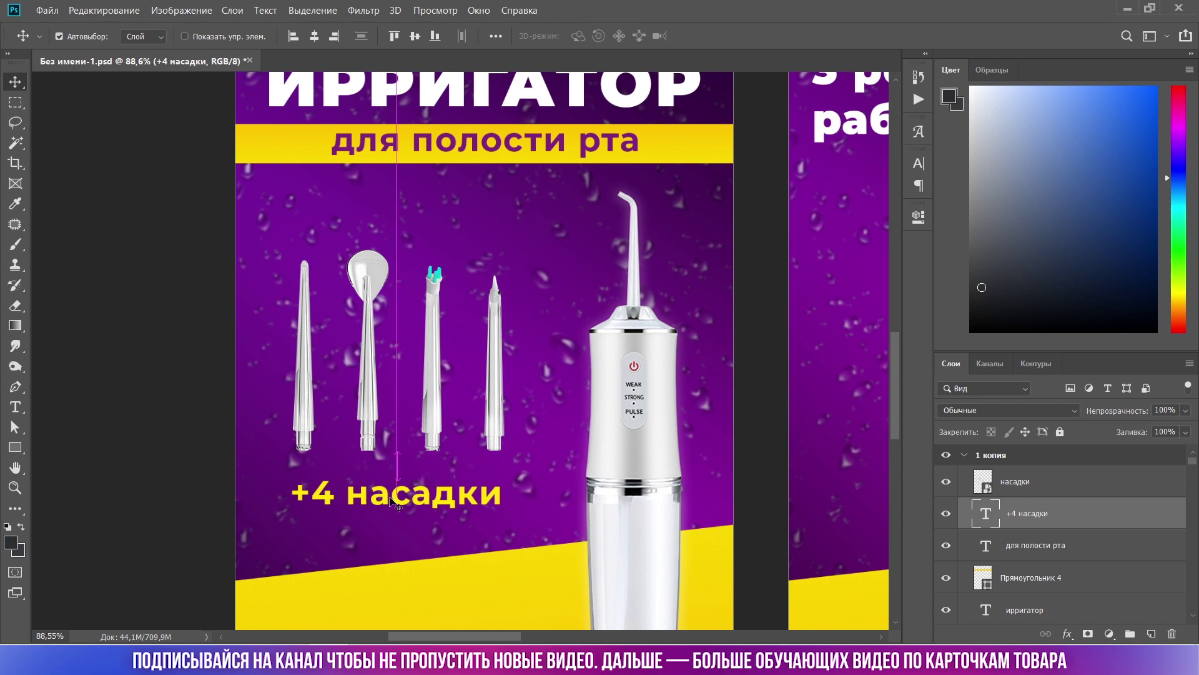
scroll(396, 504, down, 2)
scroll(413, 375, down, 2)
scroll(431, 250, down, 3)
scroll(441, 163, up, 2)
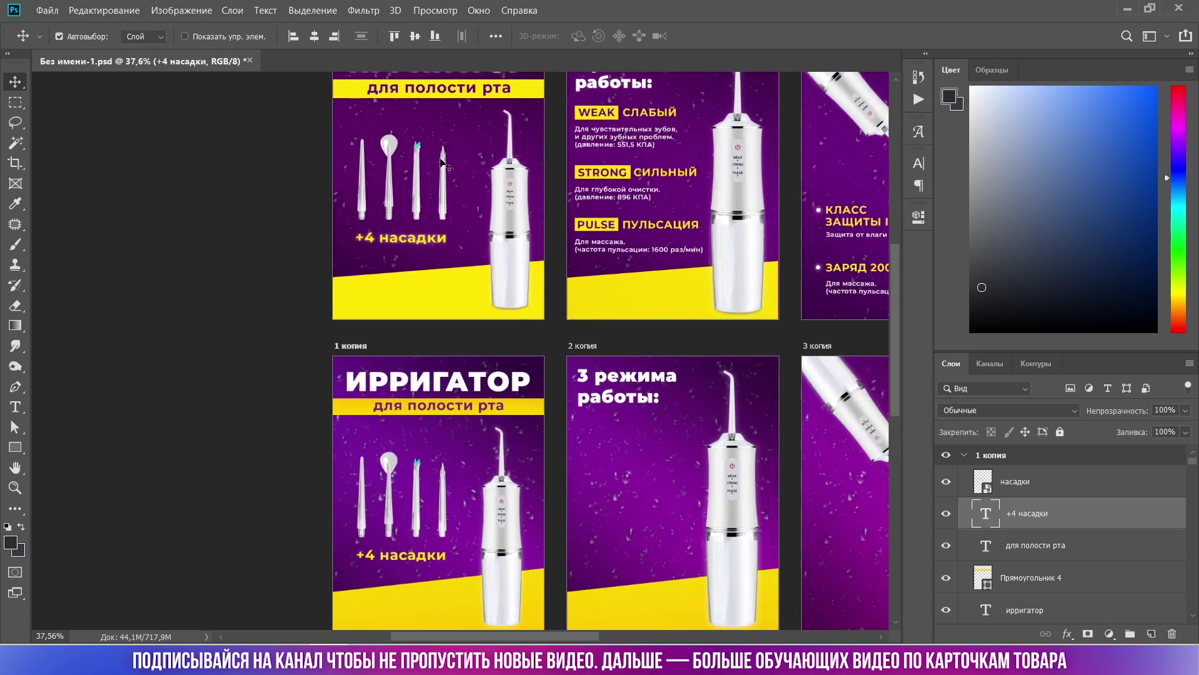
scroll(400, 238, up, 2)
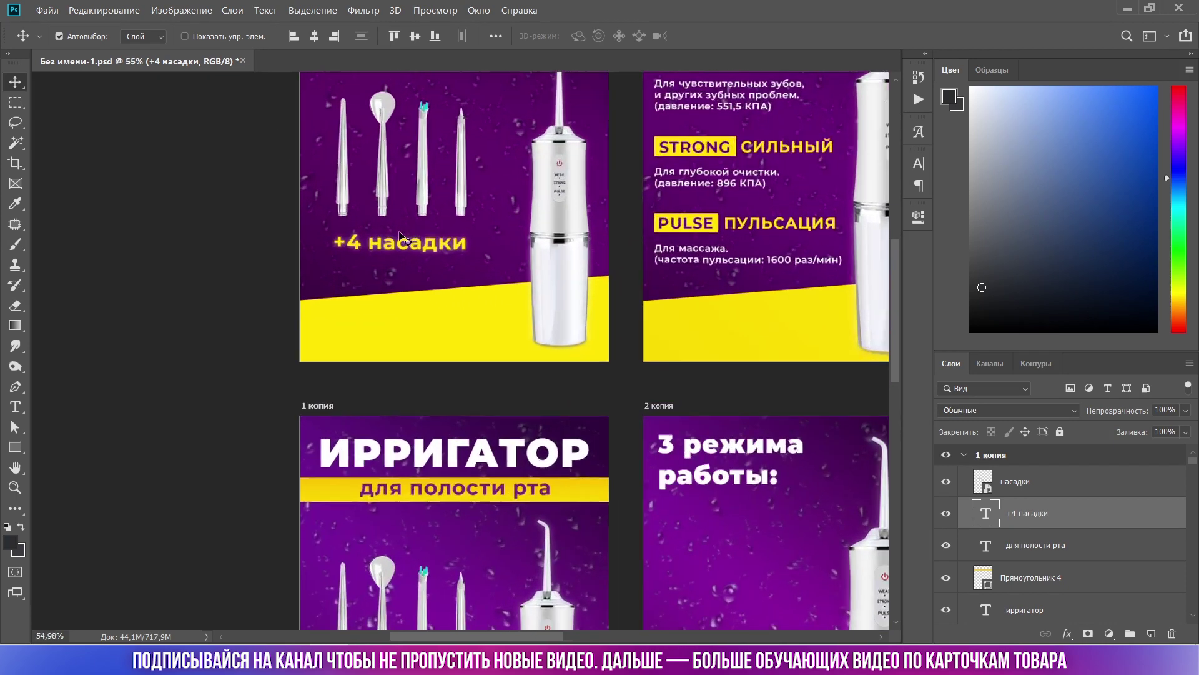
scroll(400, 238, up, 2)
scroll(406, 256, up, 1)
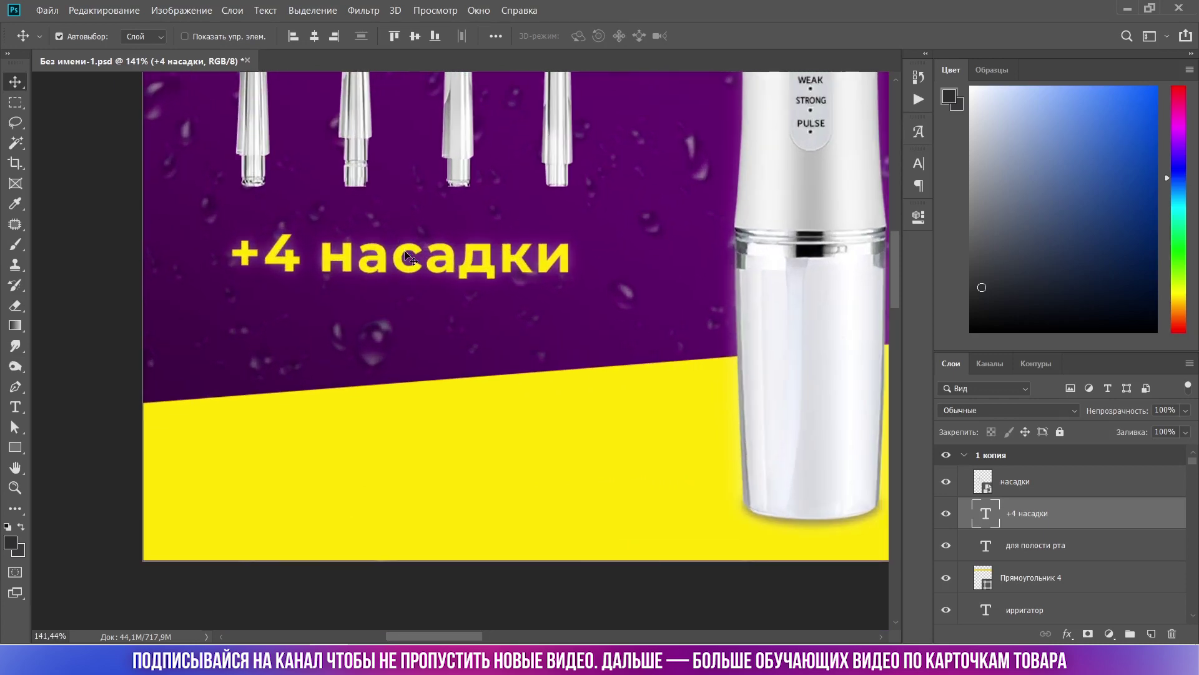
Select the '+4 насадки' caption layer on card 1 копия.
click(407, 256)
scroll(406, 256, down, 2)
scroll(406, 256, down, 2)
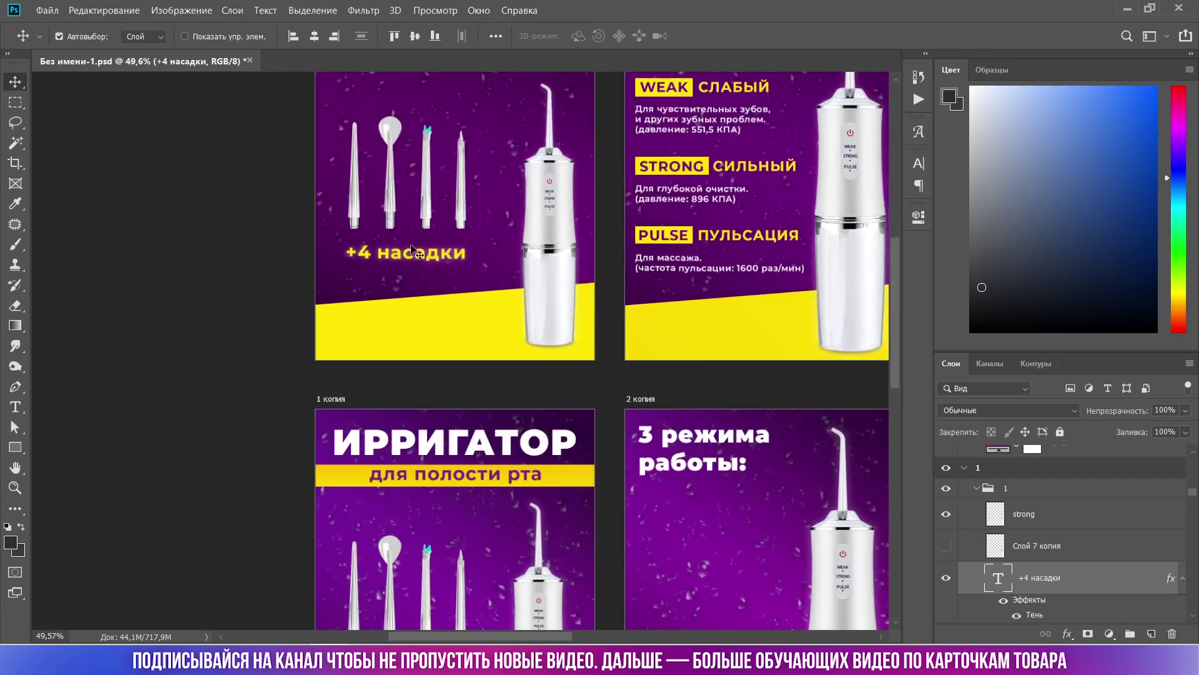
scroll(407, 256, down, 1)
click(415, 519)
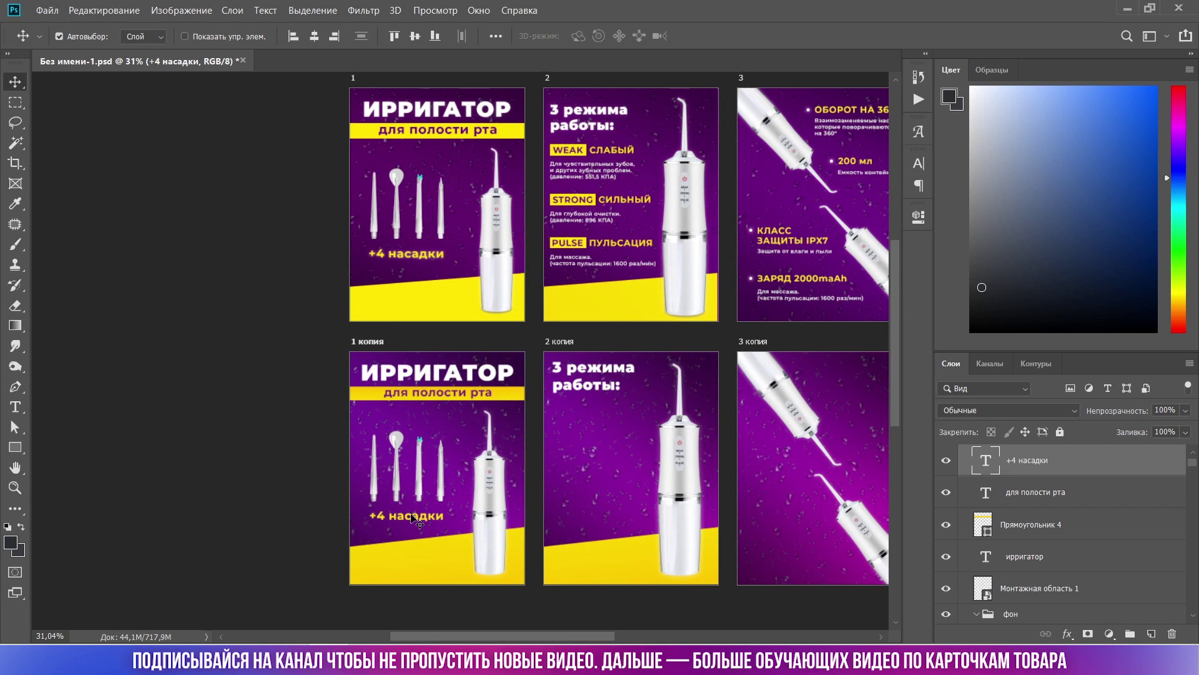
scroll(412, 524, up, 1)
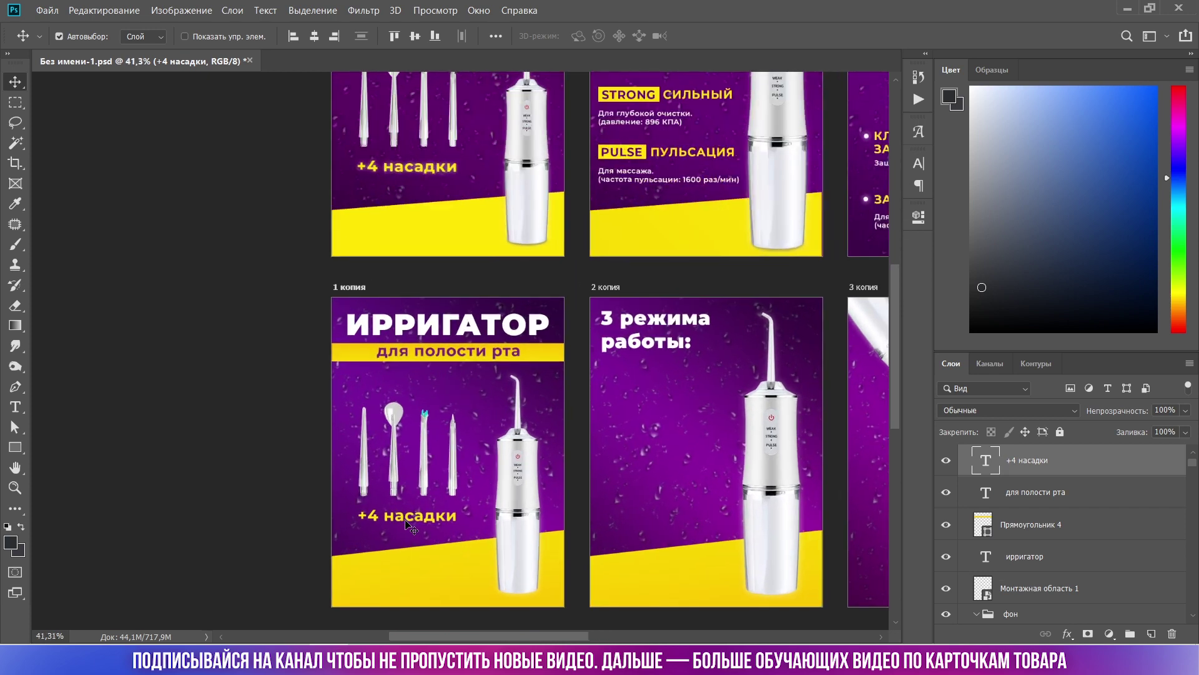
scroll(409, 525, up, 1)
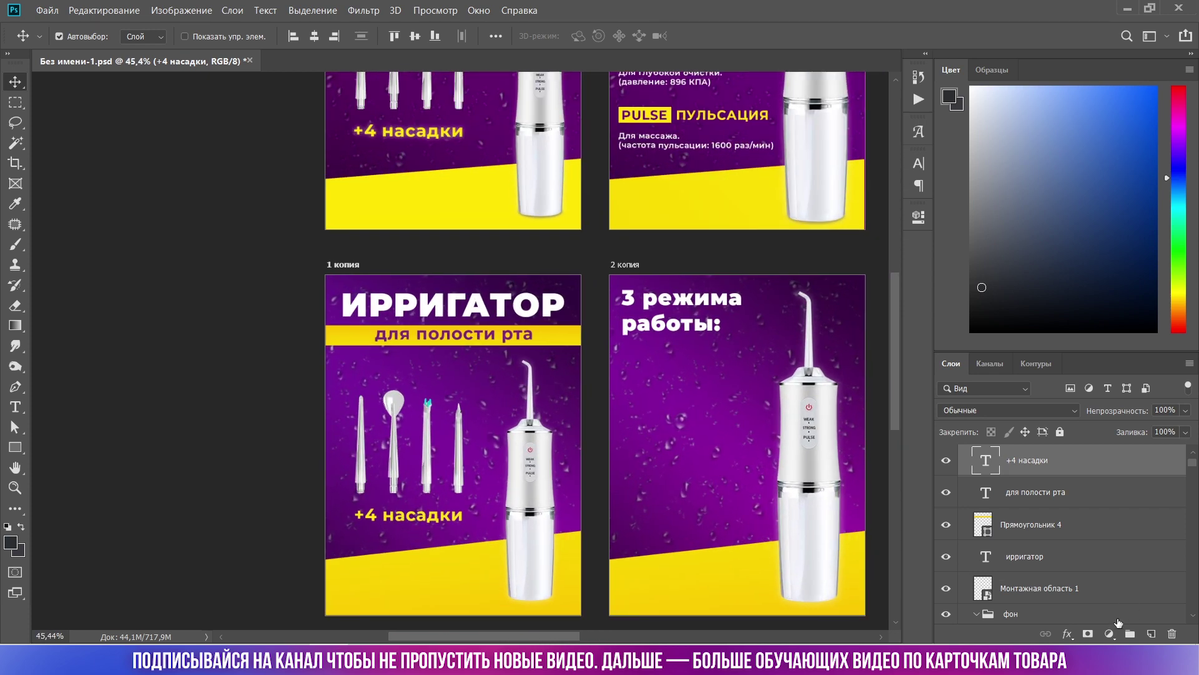
click(1070, 635)
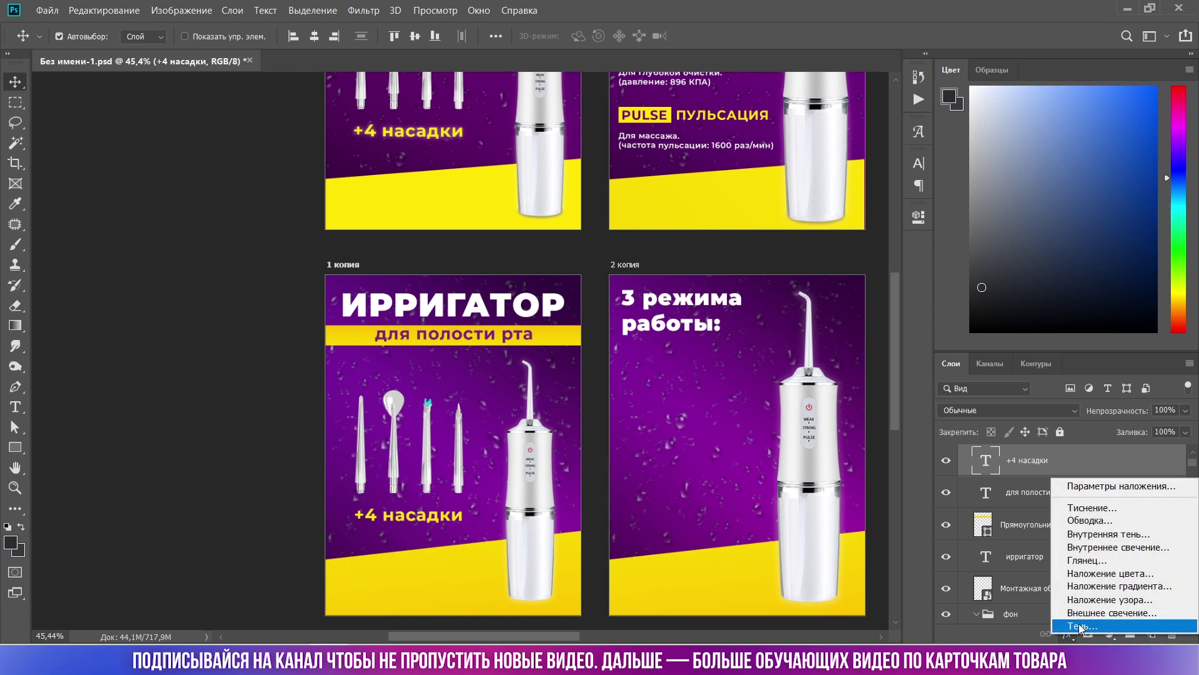
Add a drop shadow to the caption and set its colour to white.
click(1074, 629)
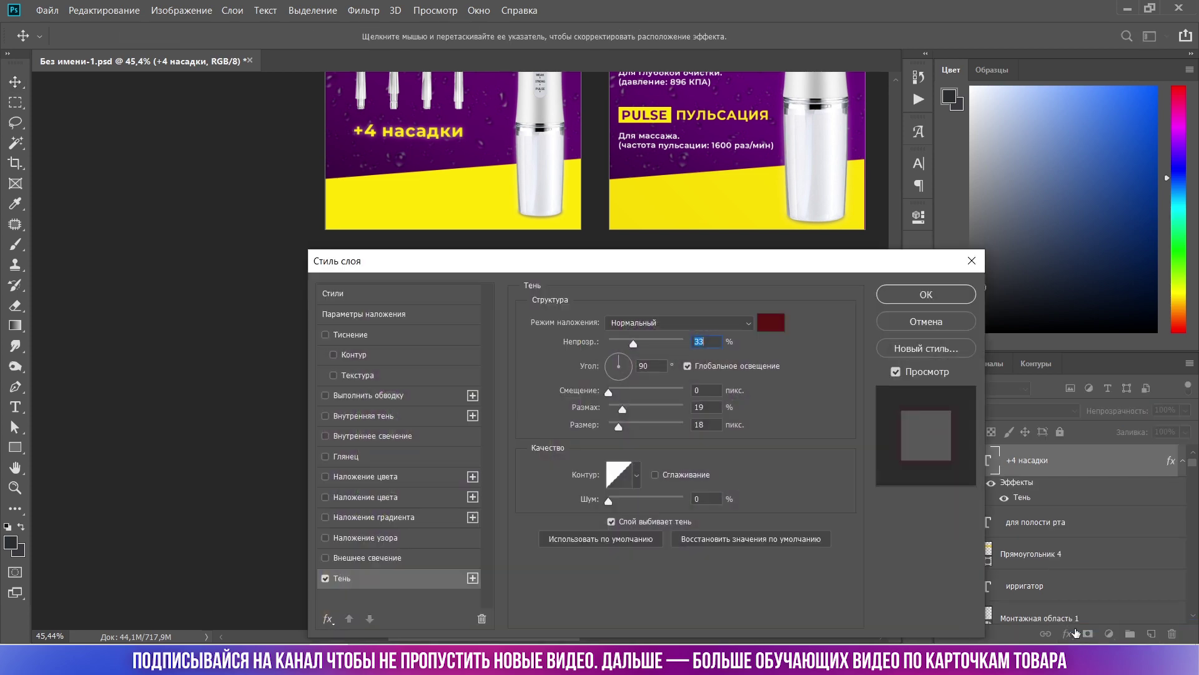
click(783, 325)
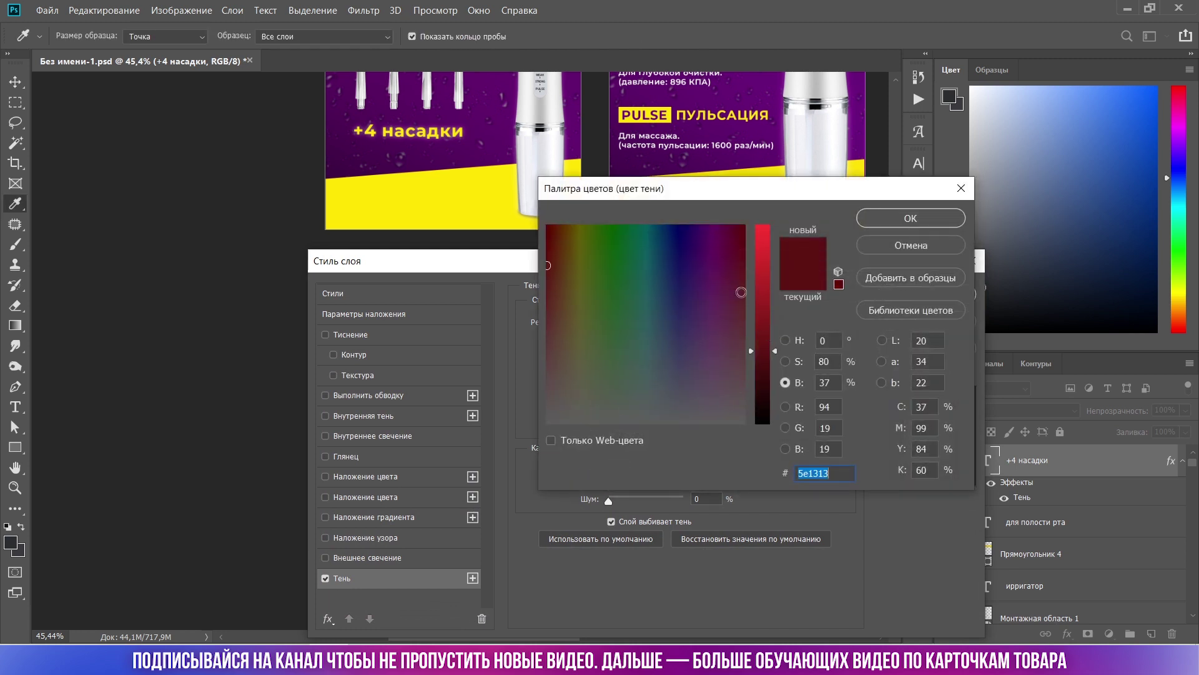
click(473, 498)
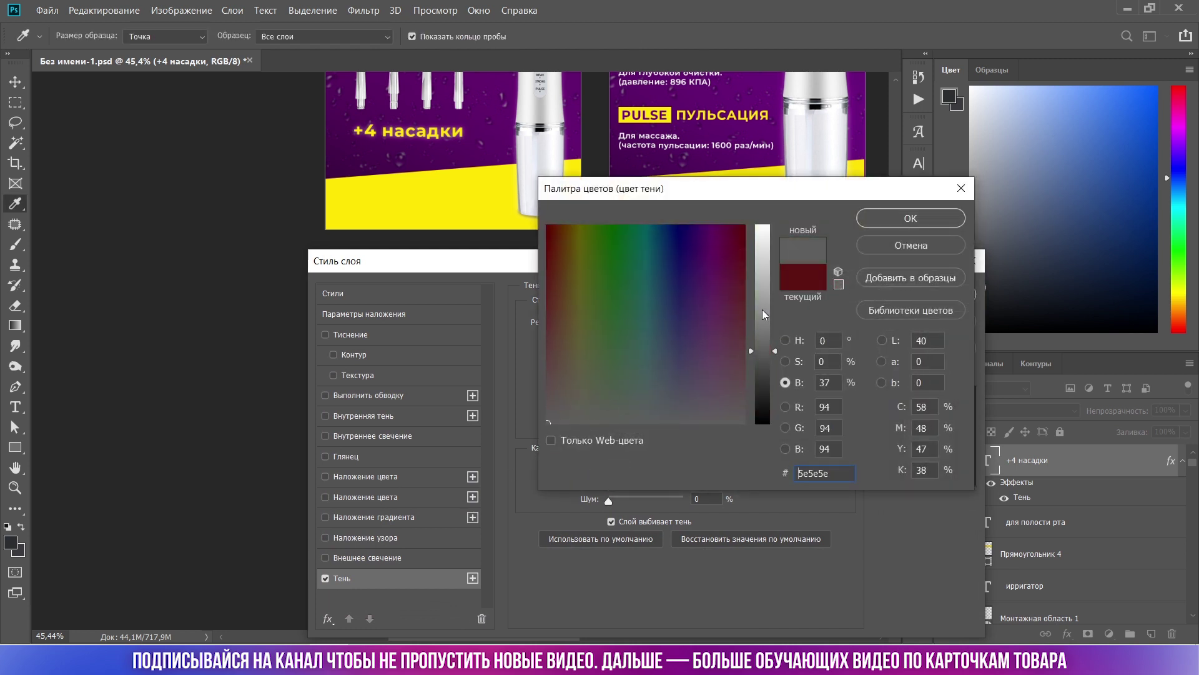
drag(762, 309, 762, 226)
click(910, 218)
mouse_move(711, 270)
mouse_down()
mouse_move(997, 212)
mouse_move(880, 218)
mouse_up()
Give the shadow 30% opacity, spread 15 and size 15, and apply it.
click(889, 290)
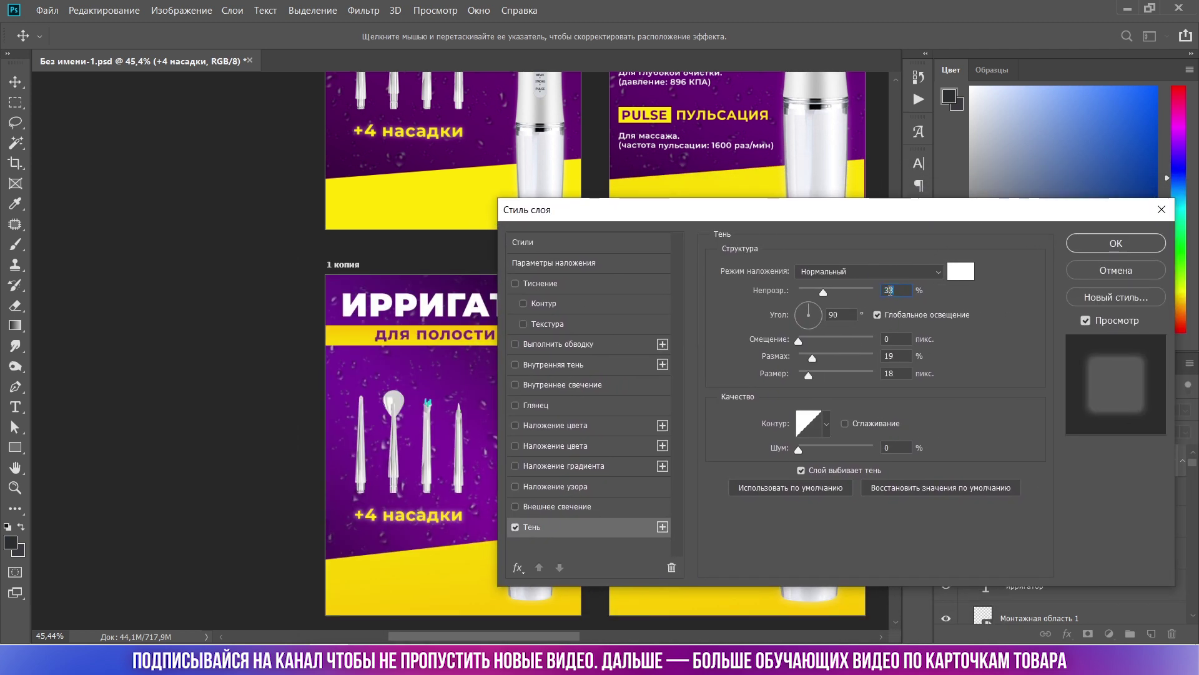
text(30)
drag(812, 361, 809, 361)
key(Tab)
text(1)
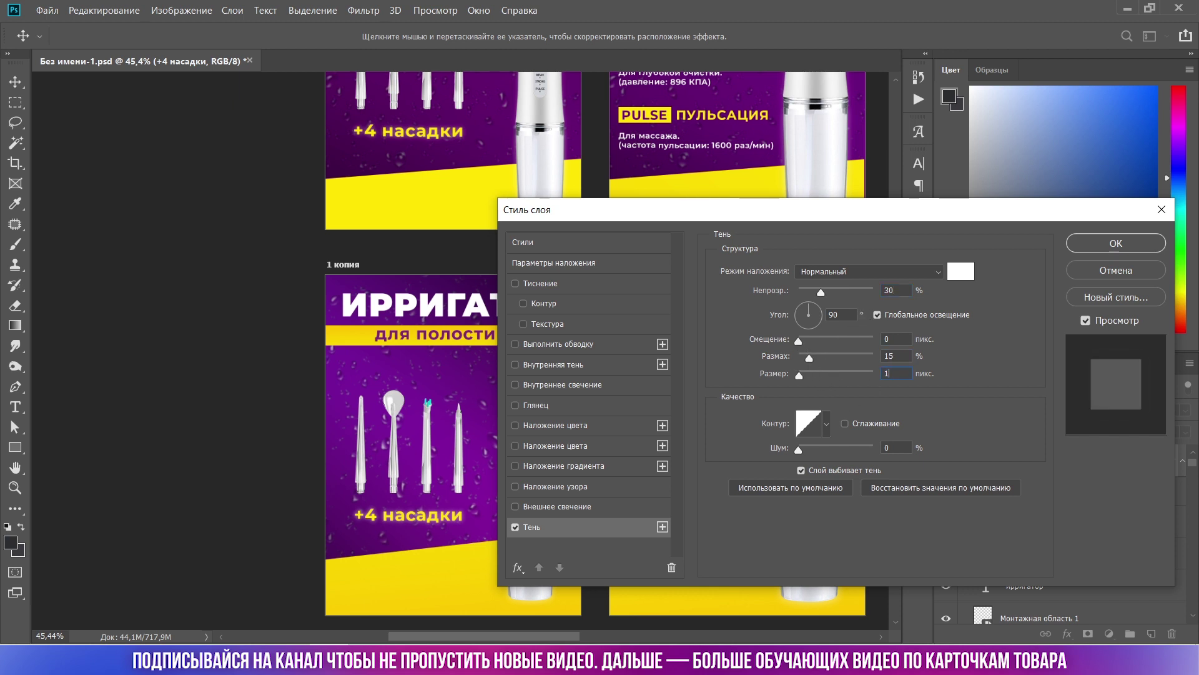
text(5)
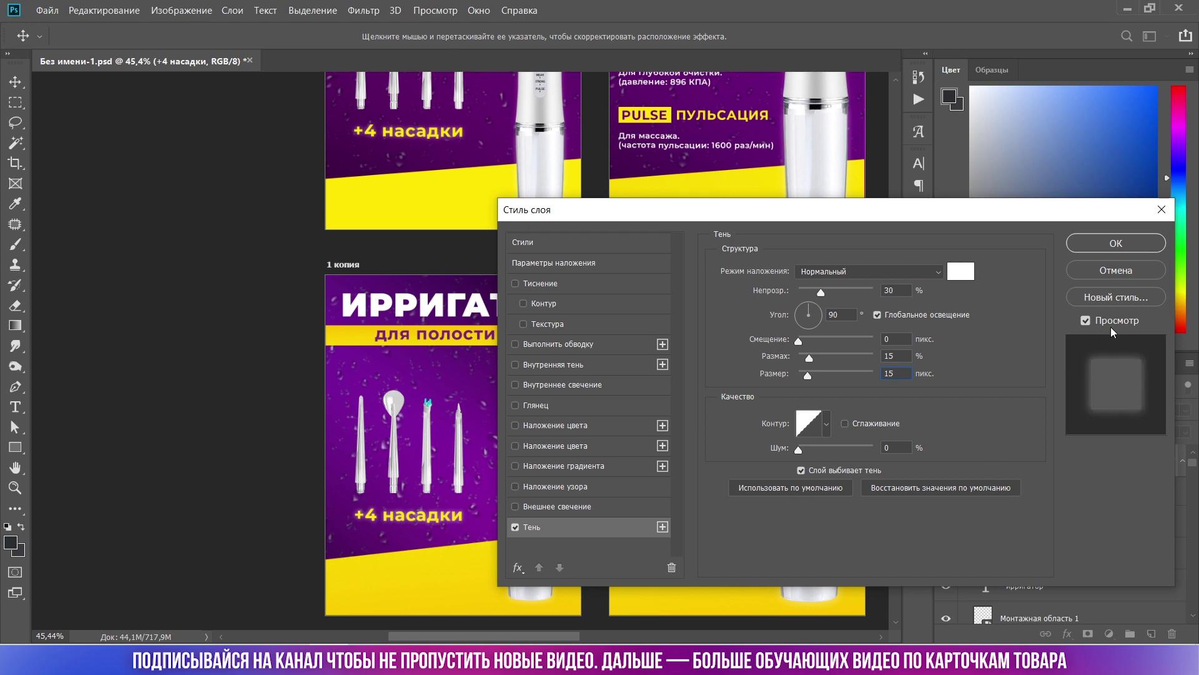
click(1115, 243)
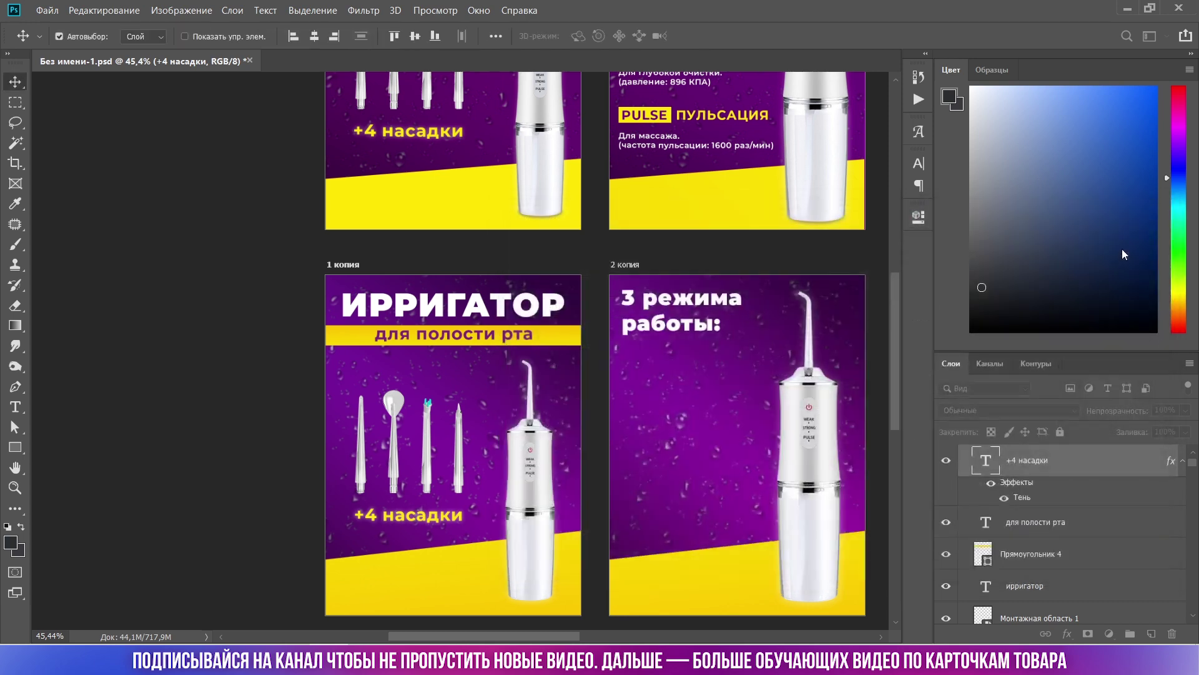
key(ctrl+0)
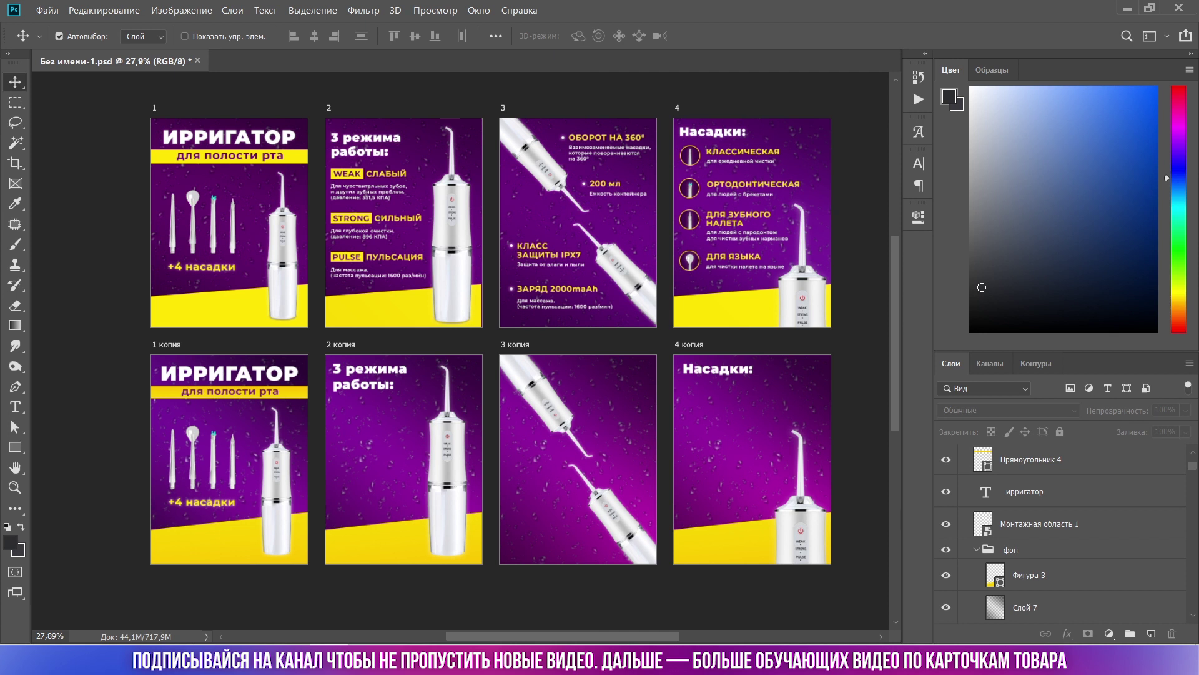
Draw a yellow rectangle under '3 режима работы:' on card 2 копия.
click(268, 431)
key(u)
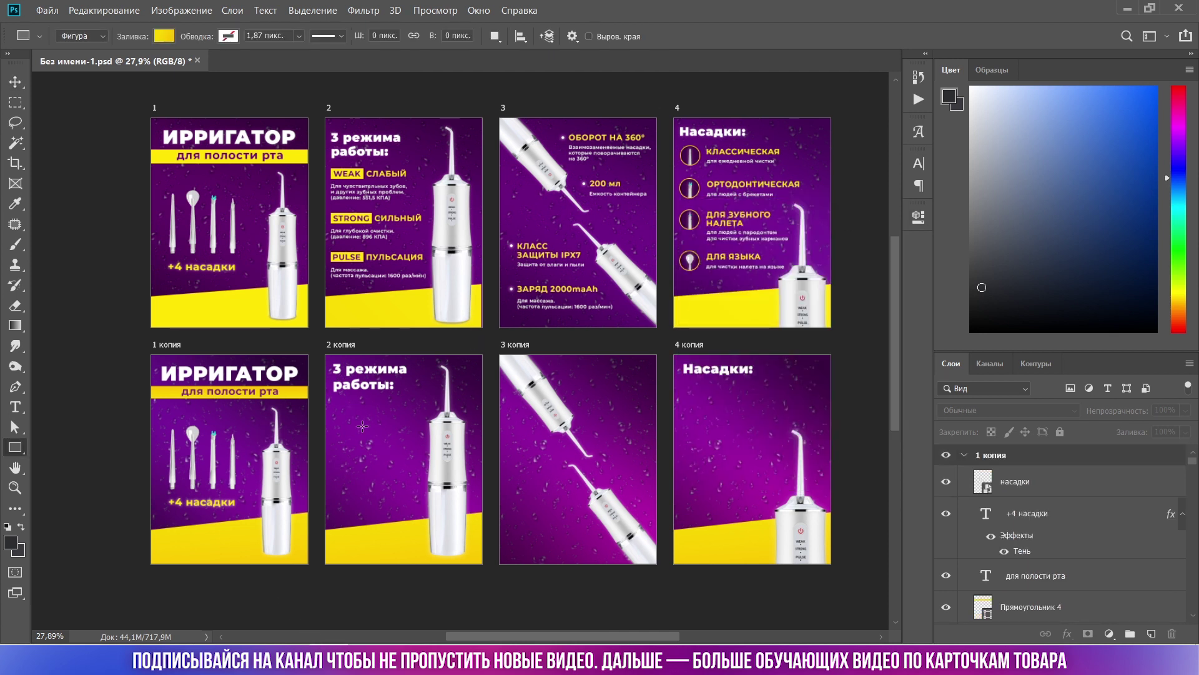
scroll(341, 401, up, 2)
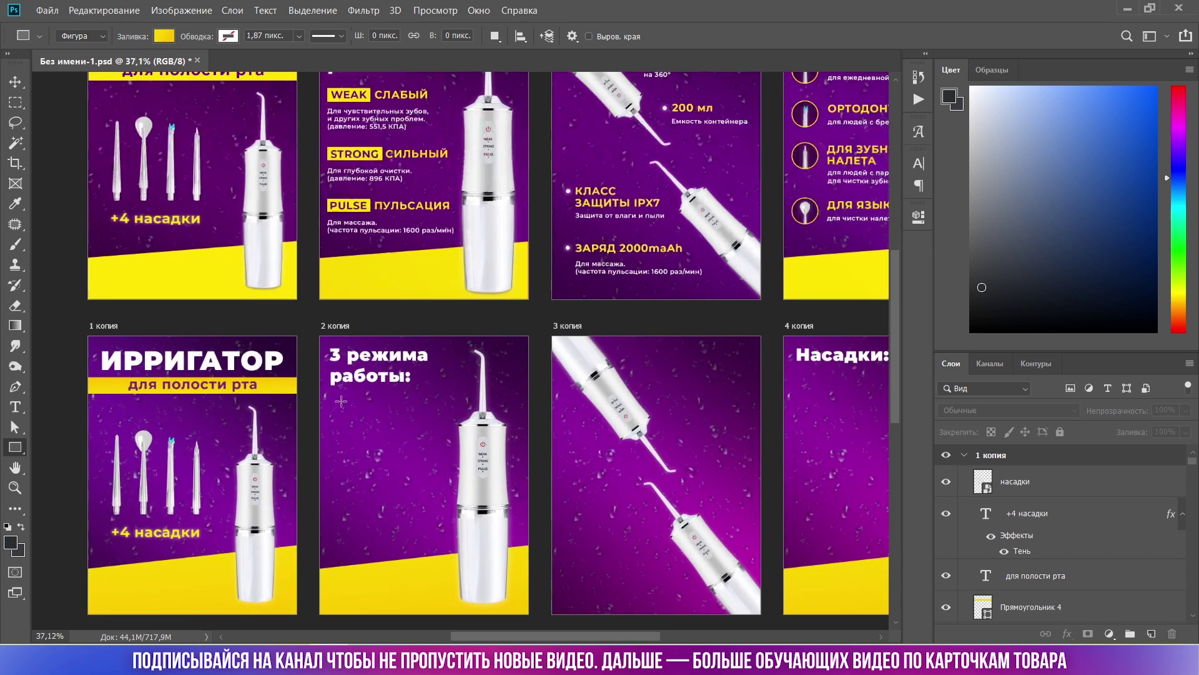
drag(330, 398, 386, 421)
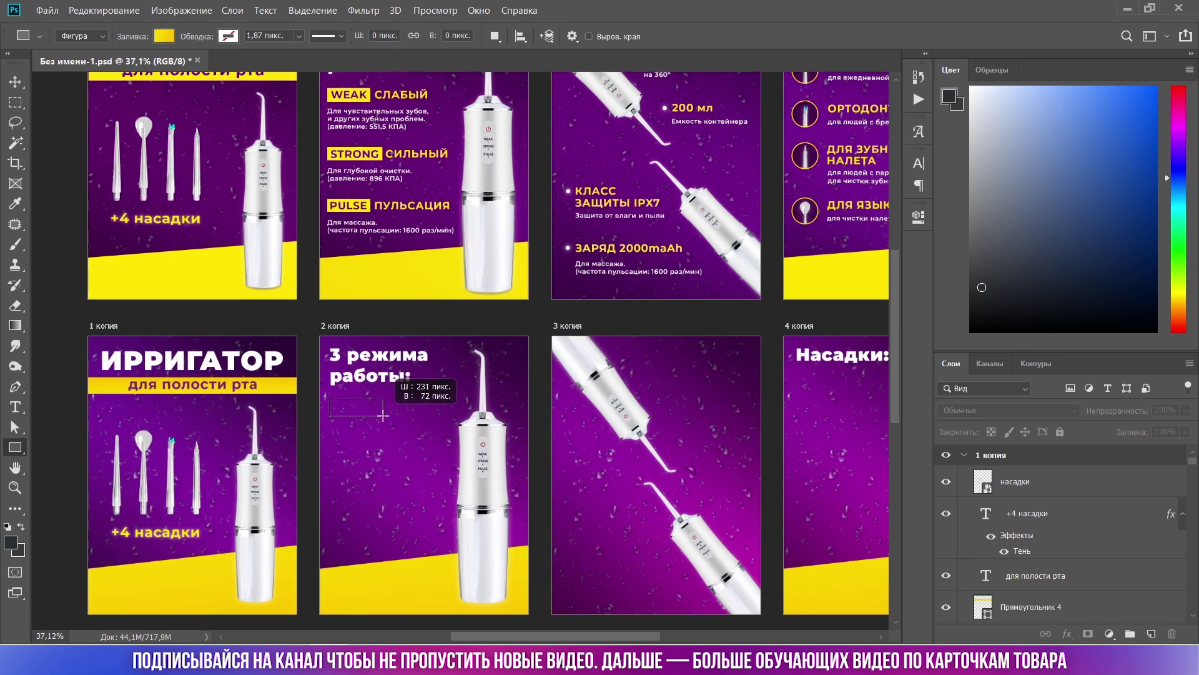
drag(386, 421, 382, 415)
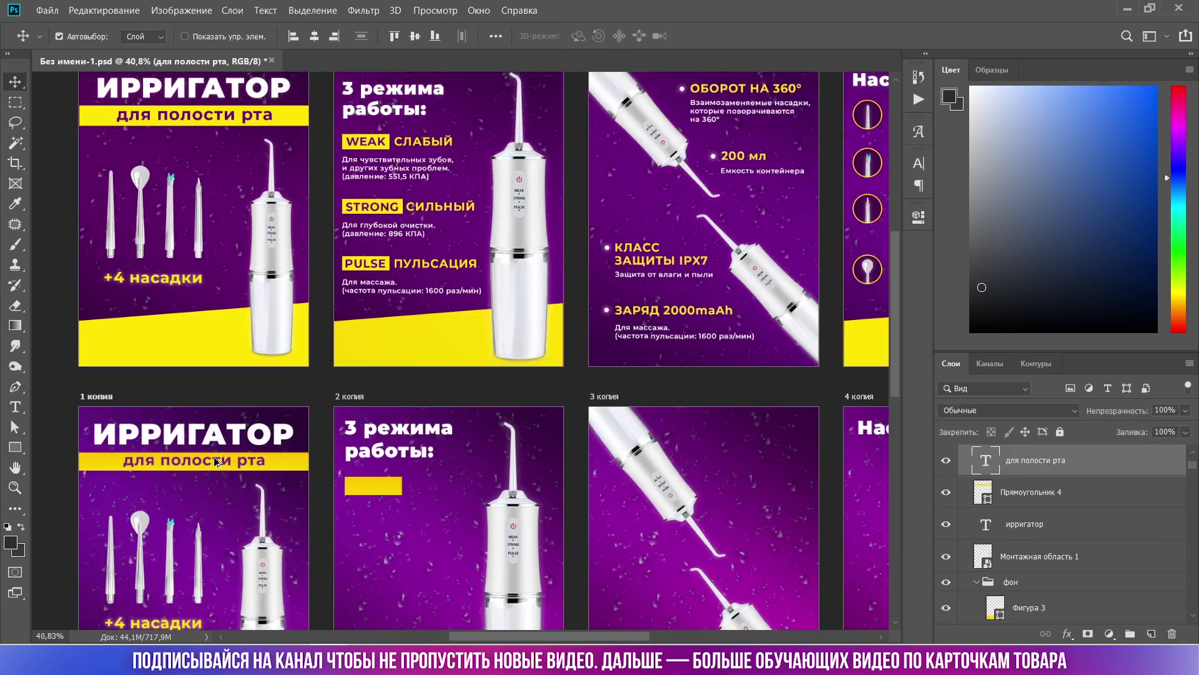
Copy the 'для полости рта' caption onto card 2 as 'weak' inside the yellow box.
drag(216, 462, 401, 488)
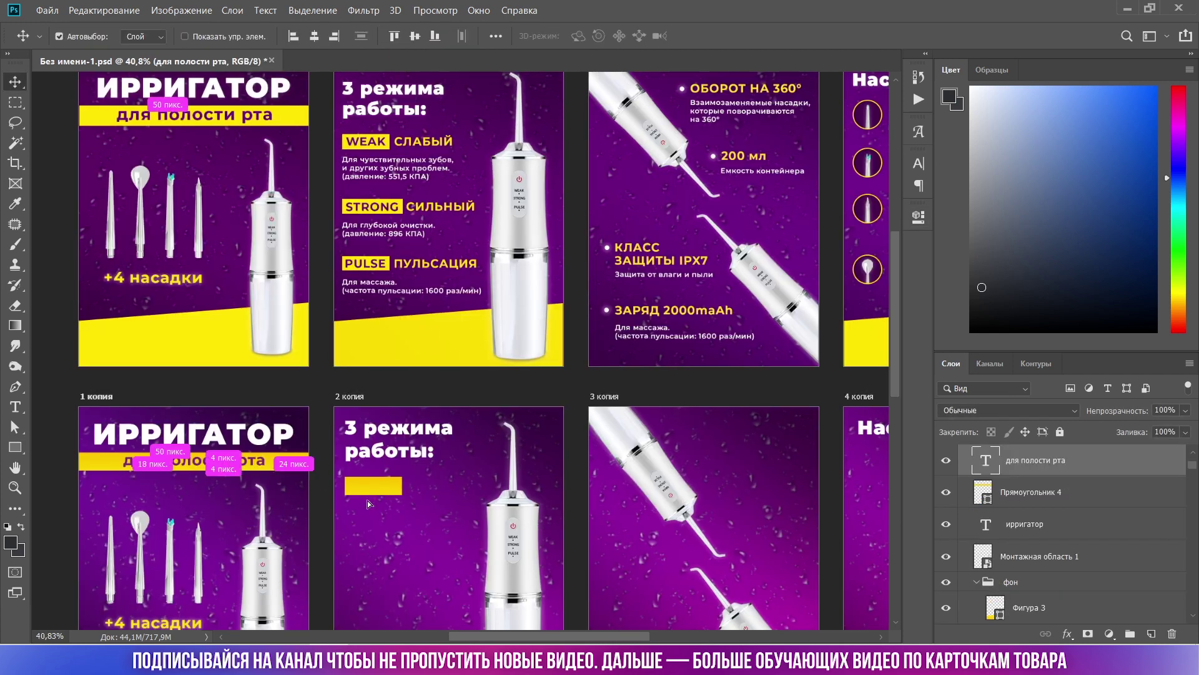
key(t)
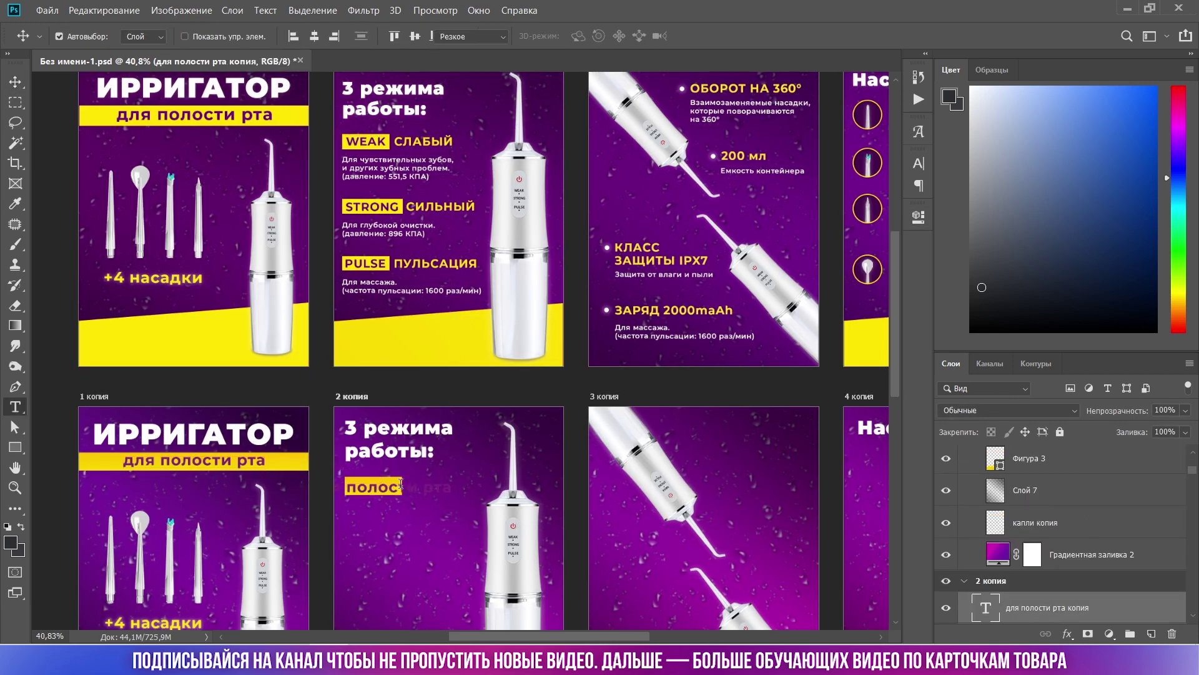
key(Return)
text(k)
click(14, 81)
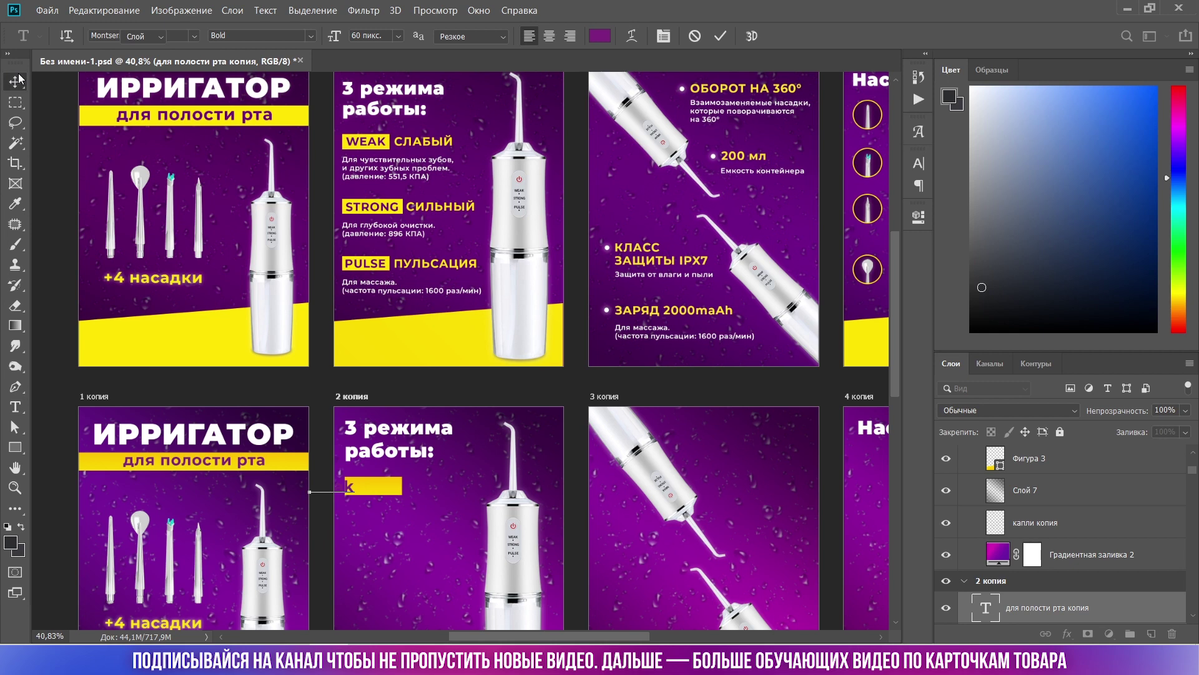
drag(354, 492, 389, 488)
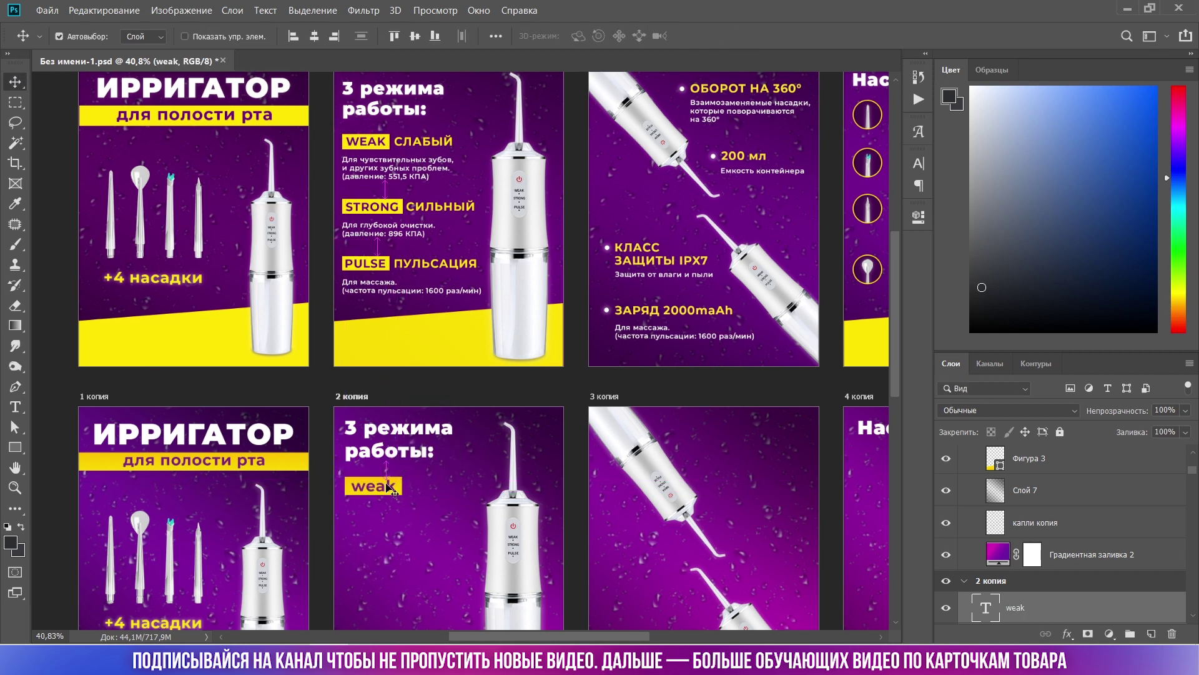
Apply All Caps so the label reads WEAK, then reselect its text.
key(t)
key(Return)
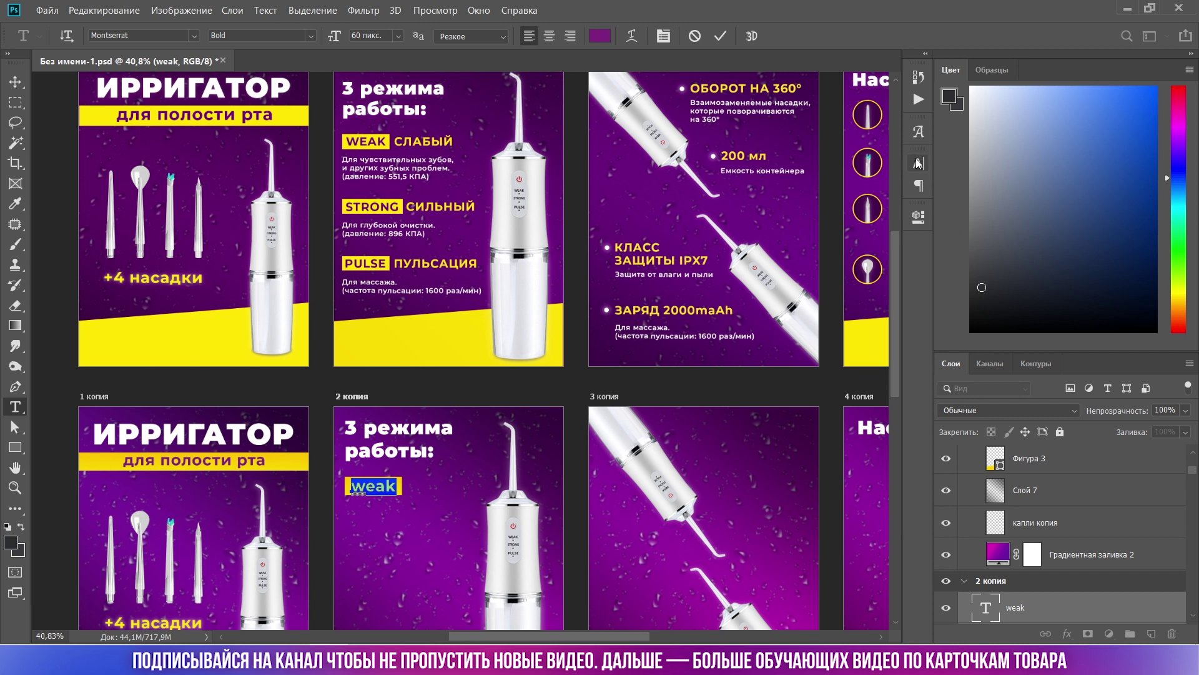
click(918, 163)
click(790, 270)
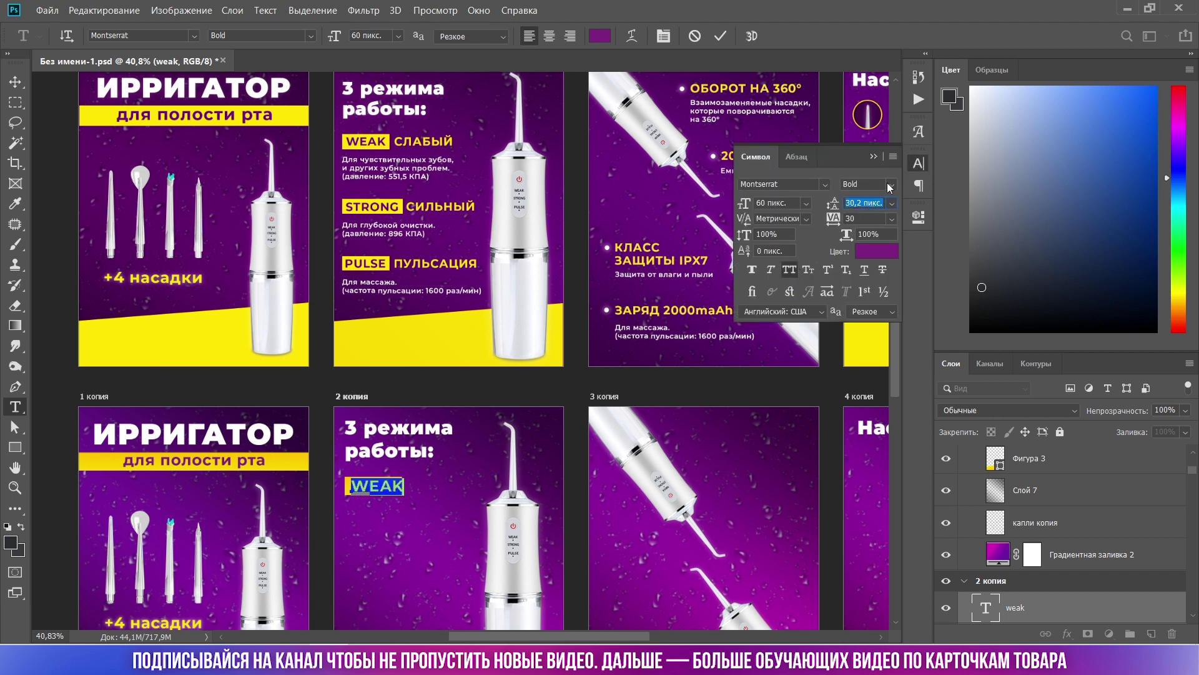
click(874, 157)
key(Escape)
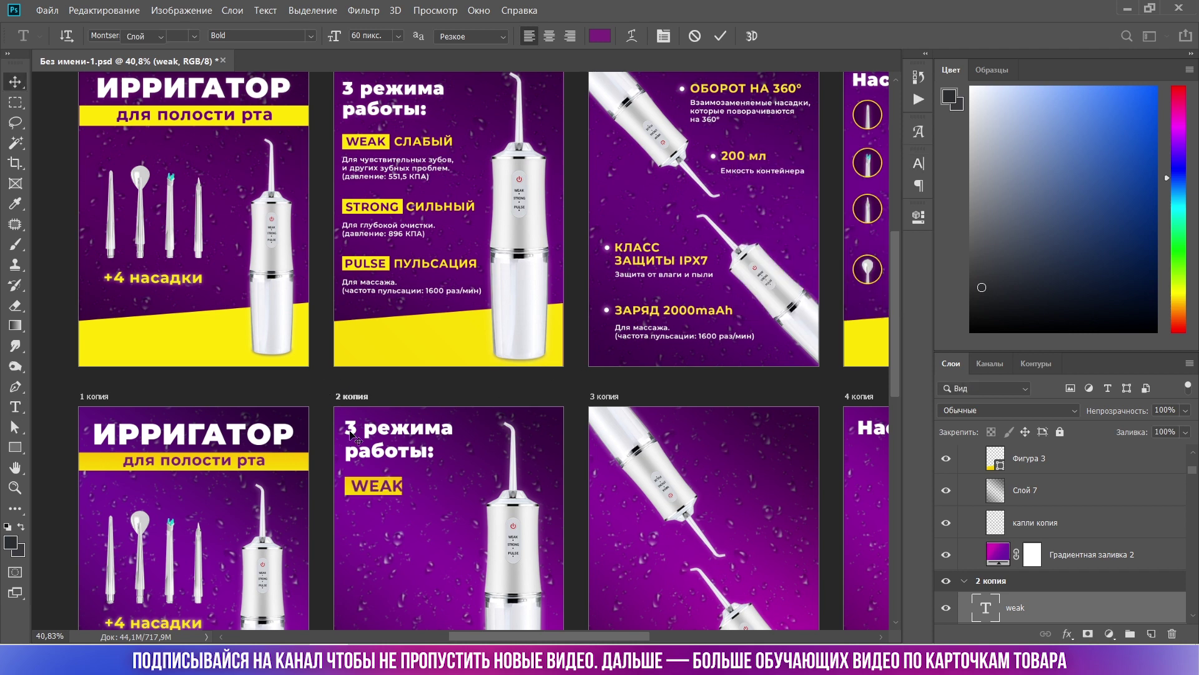
key(v)
scroll(394, 480, up, 5)
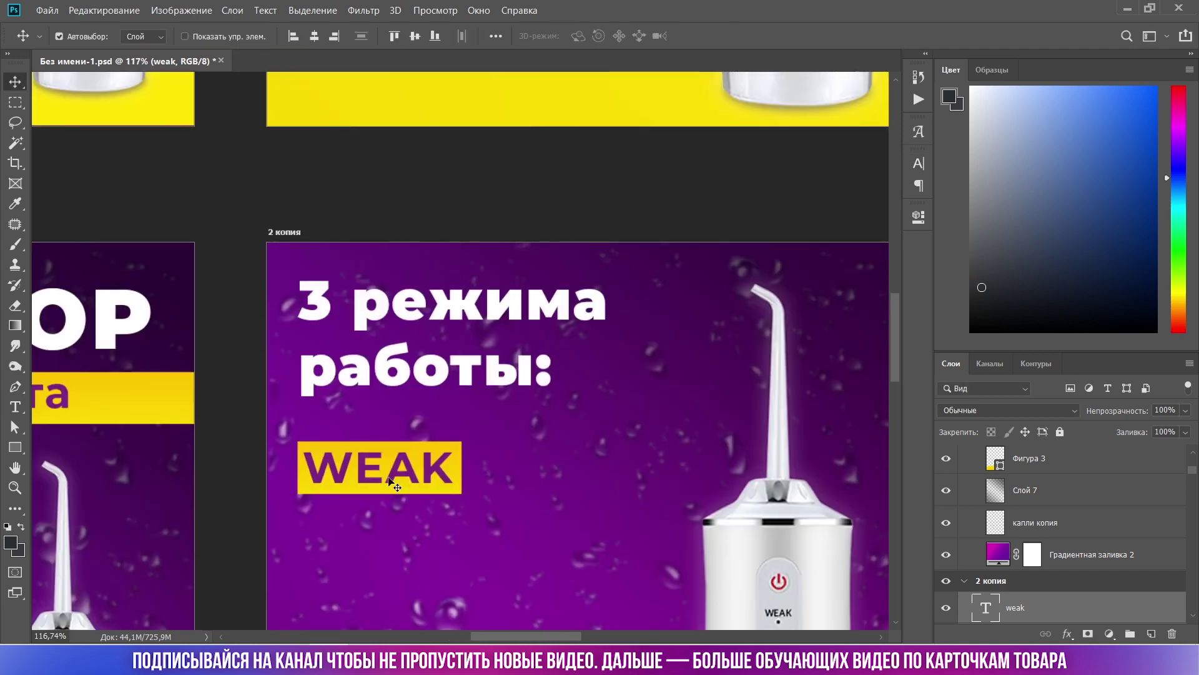
double_click(388, 480)
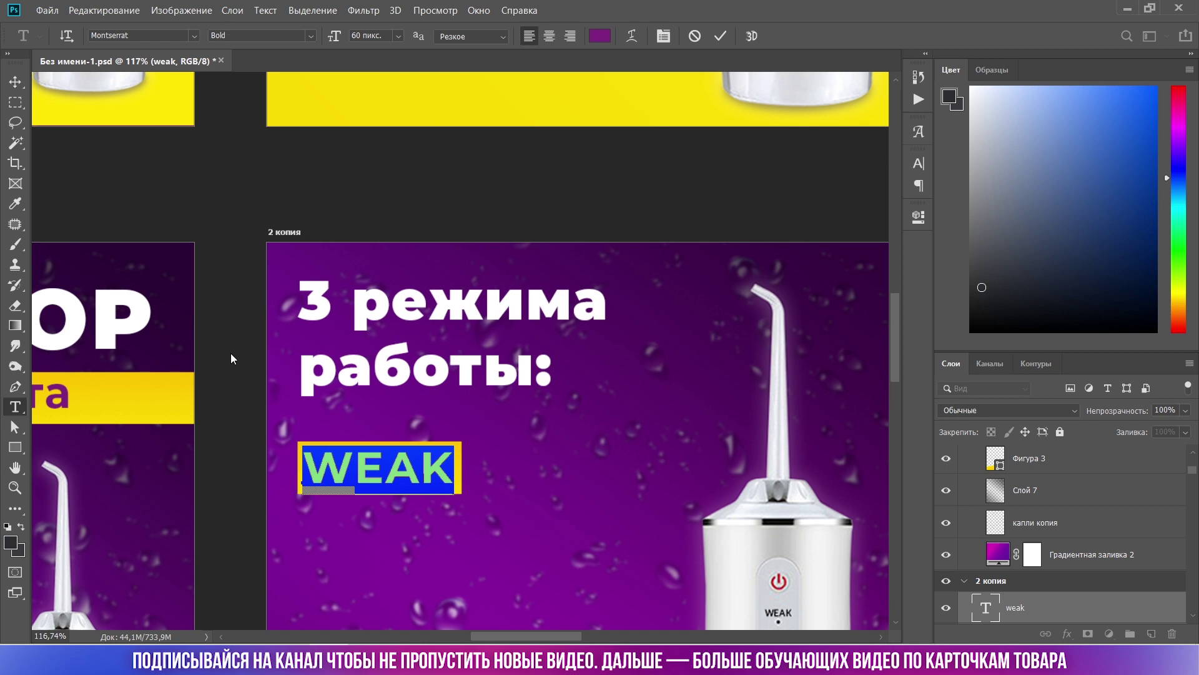
Duplicate the WEAK text to its right and give the copy a new colour.
click(15, 81)
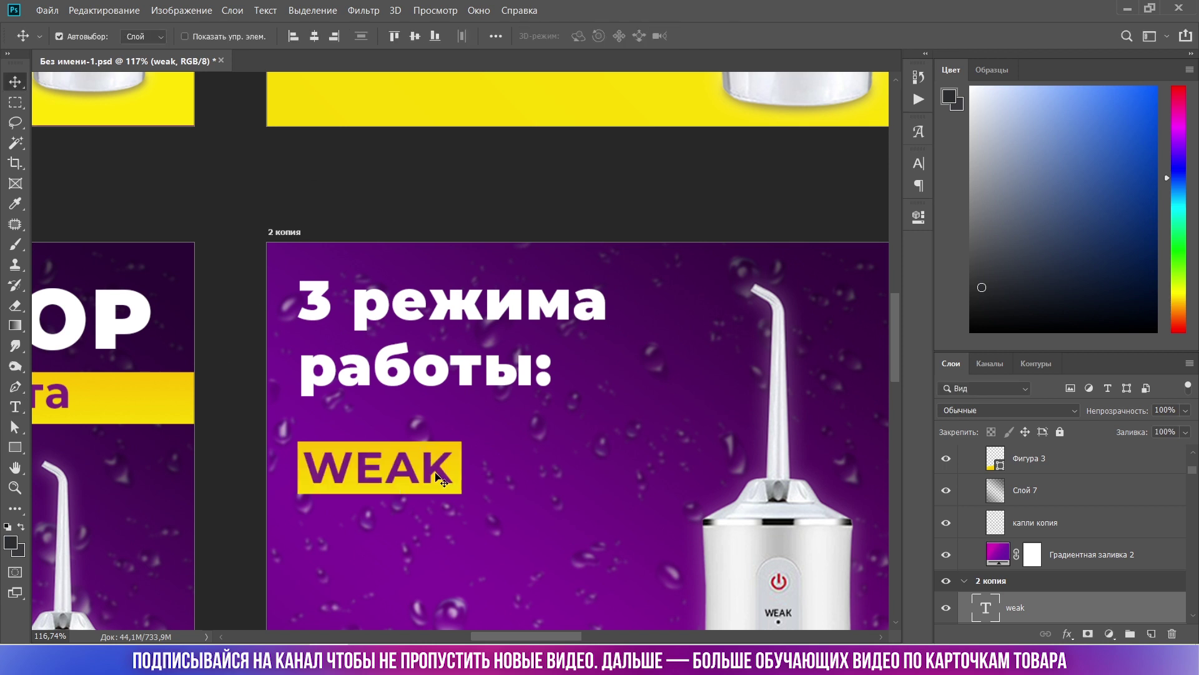
alt+scroll(437, 477, up, 1)
drag(438, 478, 629, 471)
double_click(569, 468)
click(599, 35)
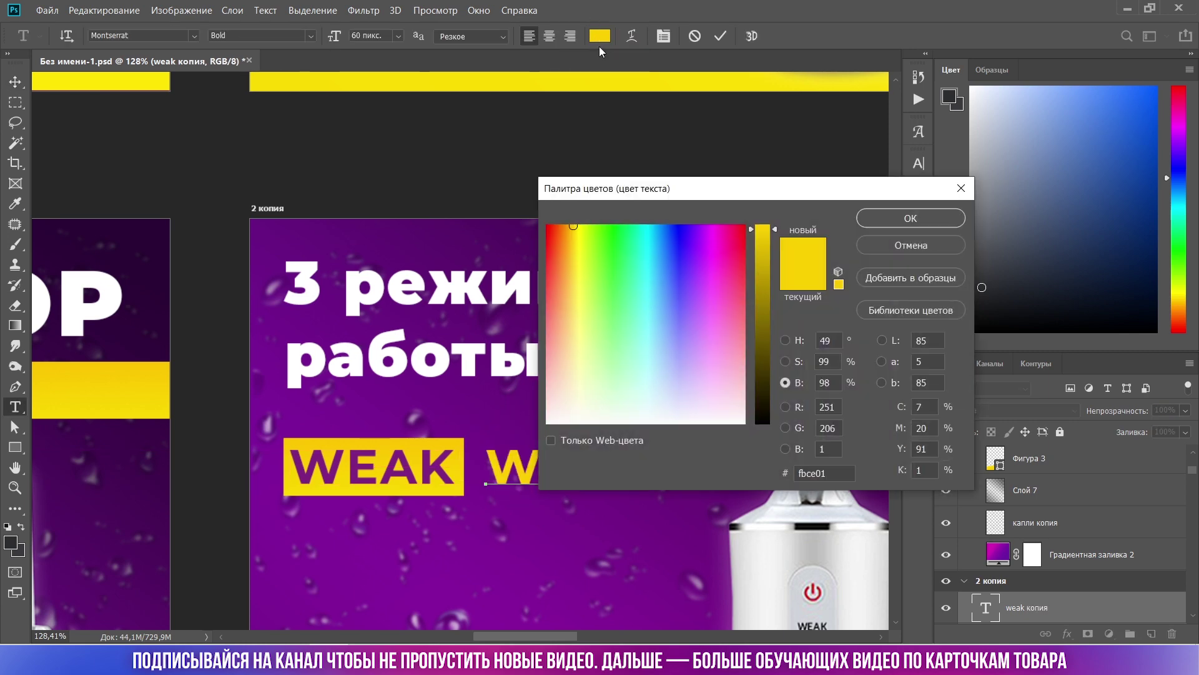
click(880, 218)
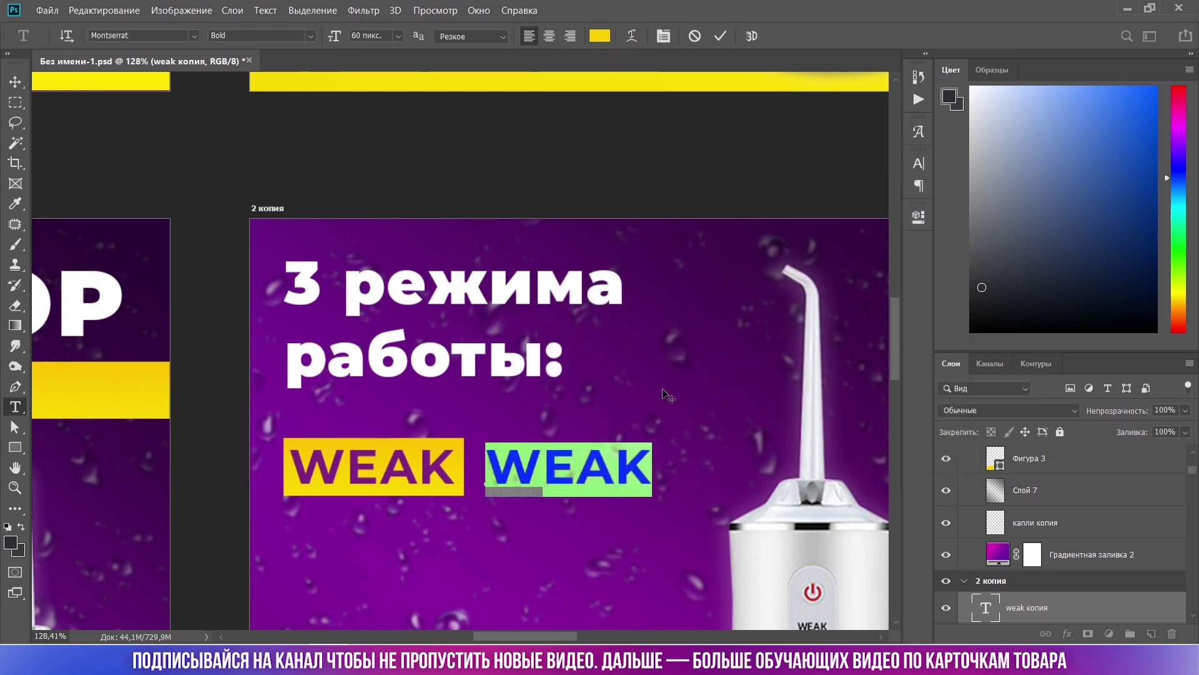
alt+scroll(563, 384, down, 1)
alt+scroll(562, 384, down, 1)
alt+scroll(564, 385, down, 2)
alt+scroll(592, 314, up, 1)
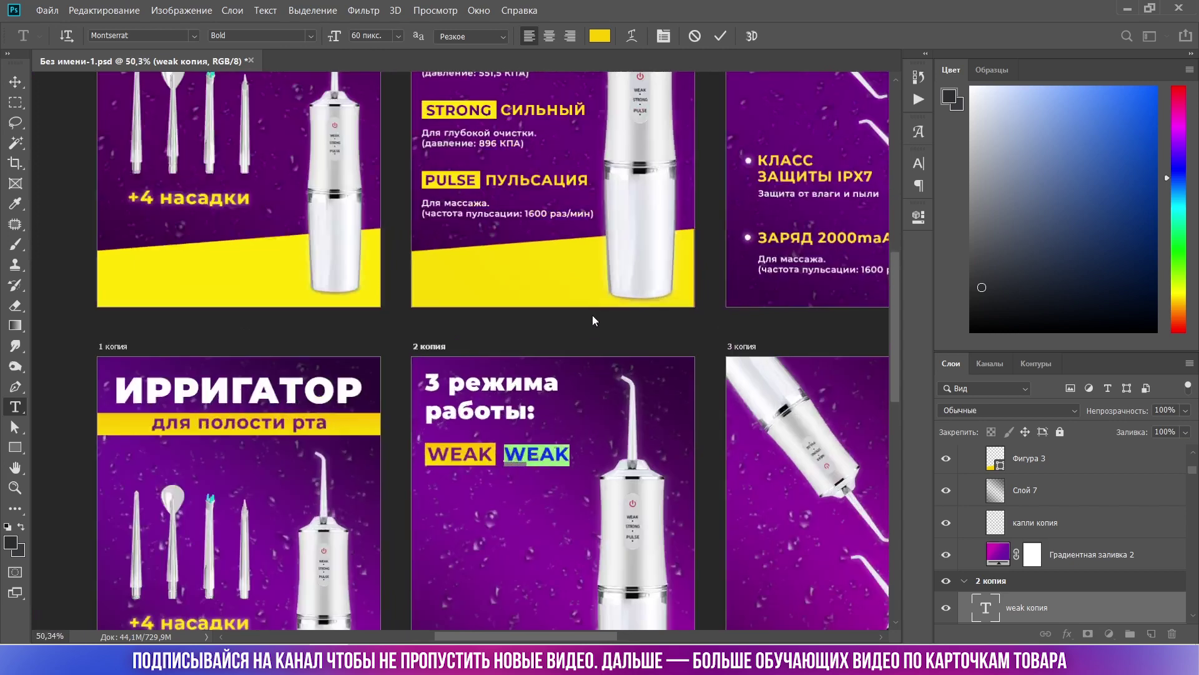
scroll(588, 324, left, 2)
Retype the copy as СЛАБЫЙ and colour it with the STRONG box's yellow.
text(CKF,SQ)
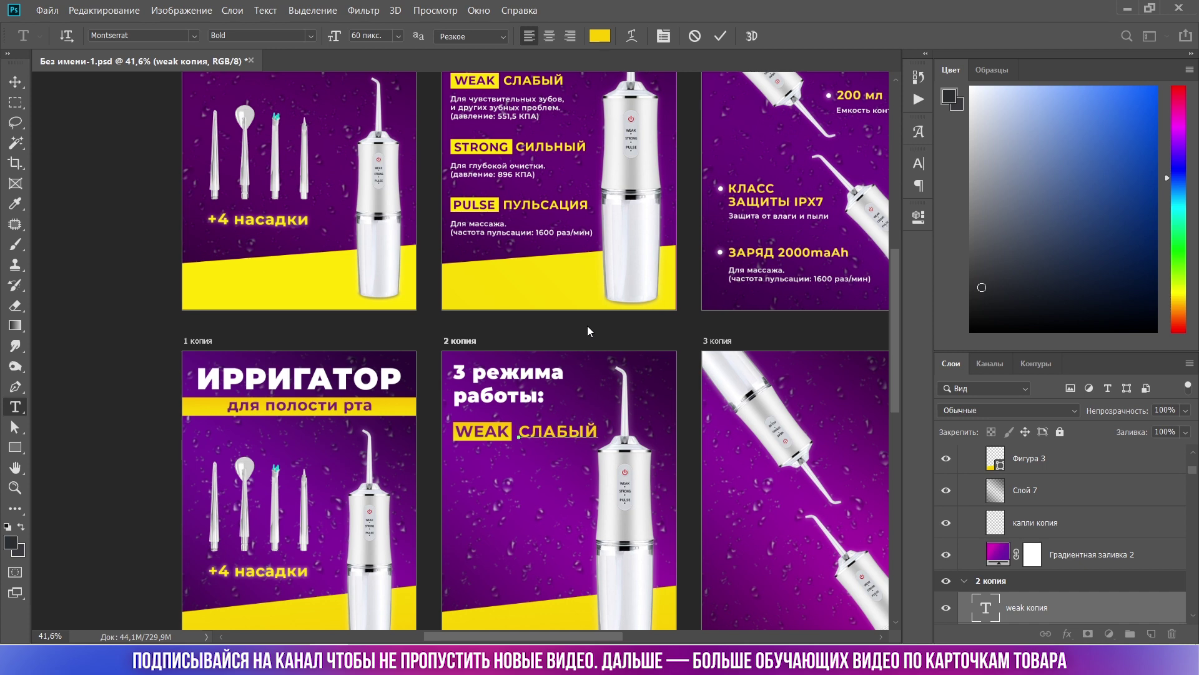
alt+scroll(537, 425, up, 2)
alt+scroll(537, 425, up, 2)
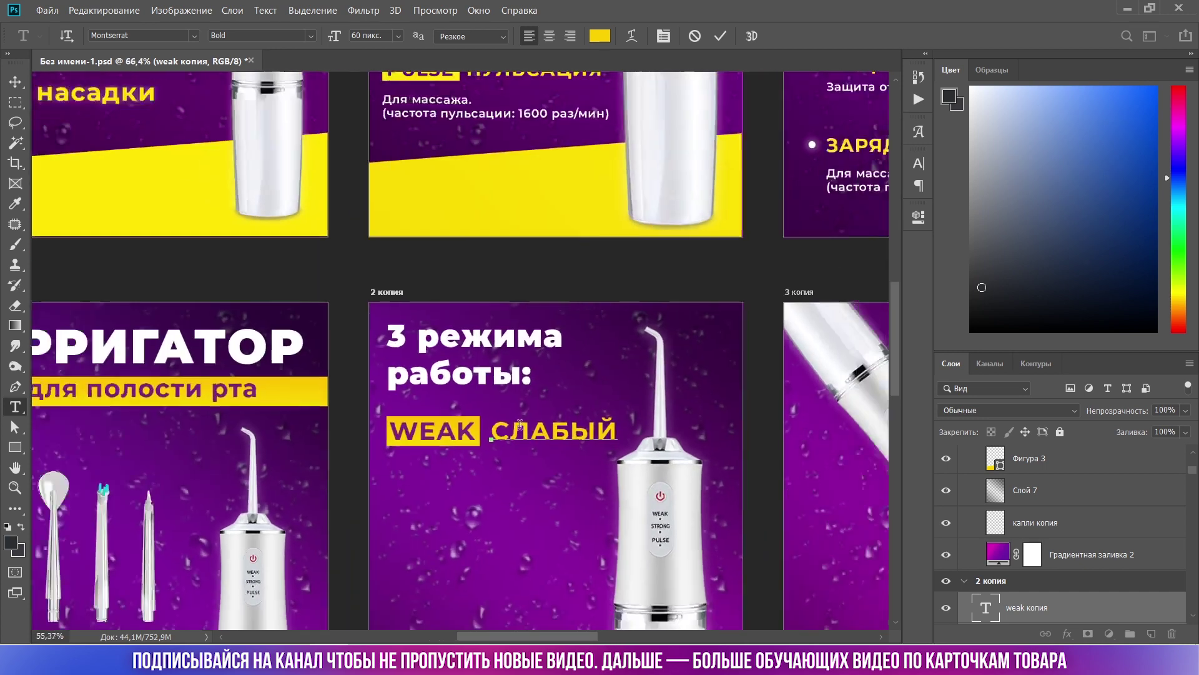
alt+scroll(526, 422, down, 2)
drag(505, 431, 655, 425)
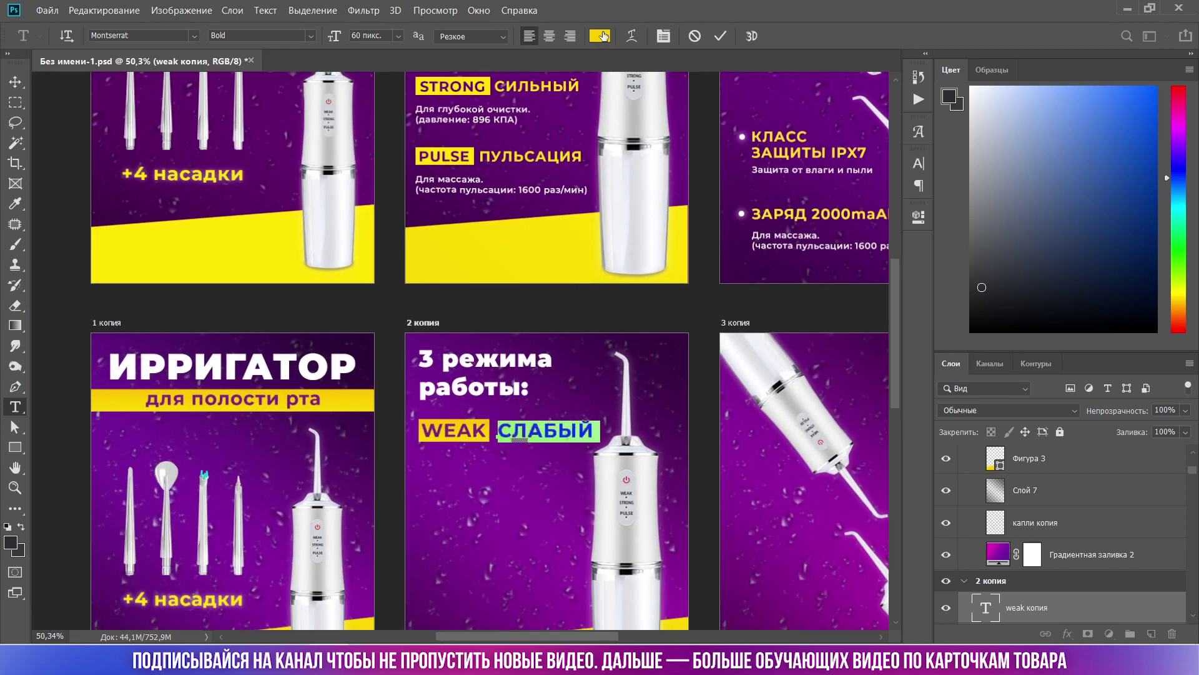
click(601, 35)
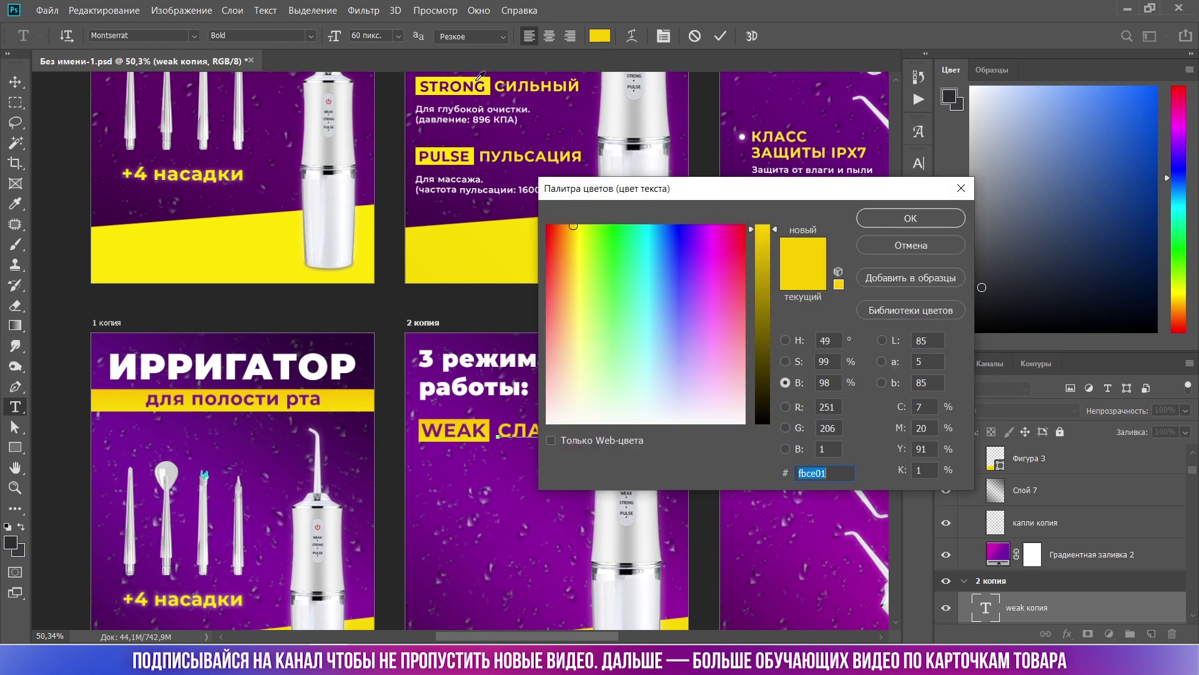
click(473, 80)
click(878, 219)
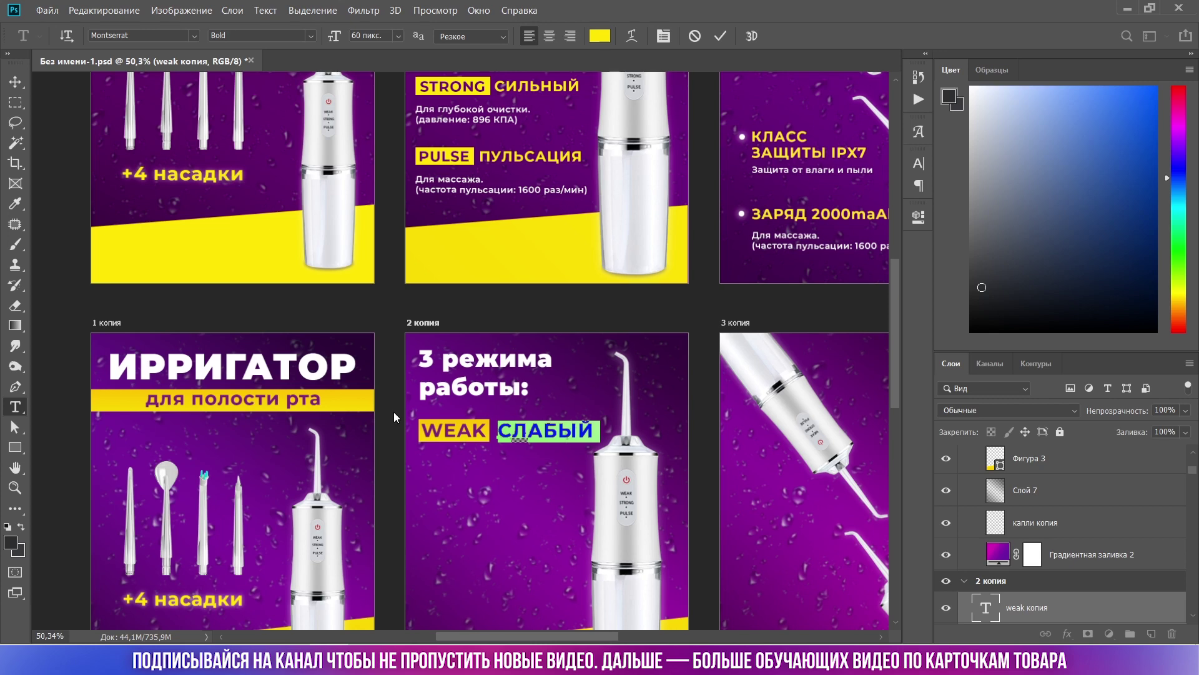
key(Escape)
key(v)
scroll(434, 443, up, 1)
Give Прямоугольник 5 behind WEAK a solid fill sampled from the СЛАБЫЙ text's yellow.
click(432, 447)
scroll(473, 503, up, 1)
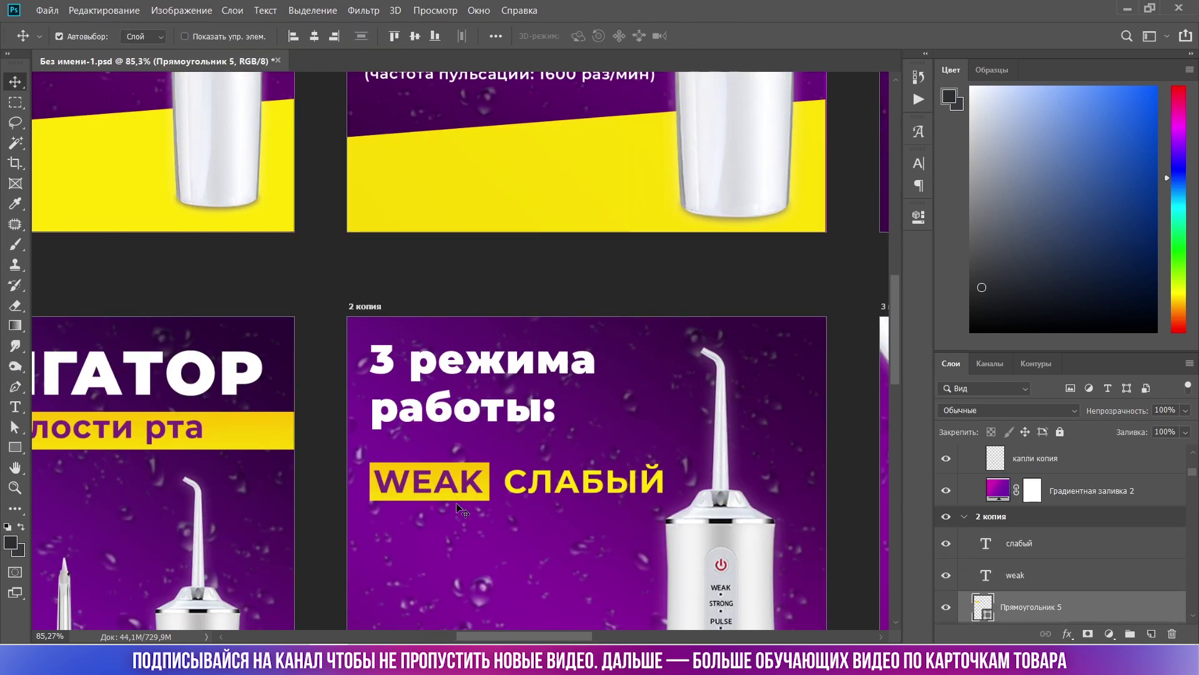
click(917, 218)
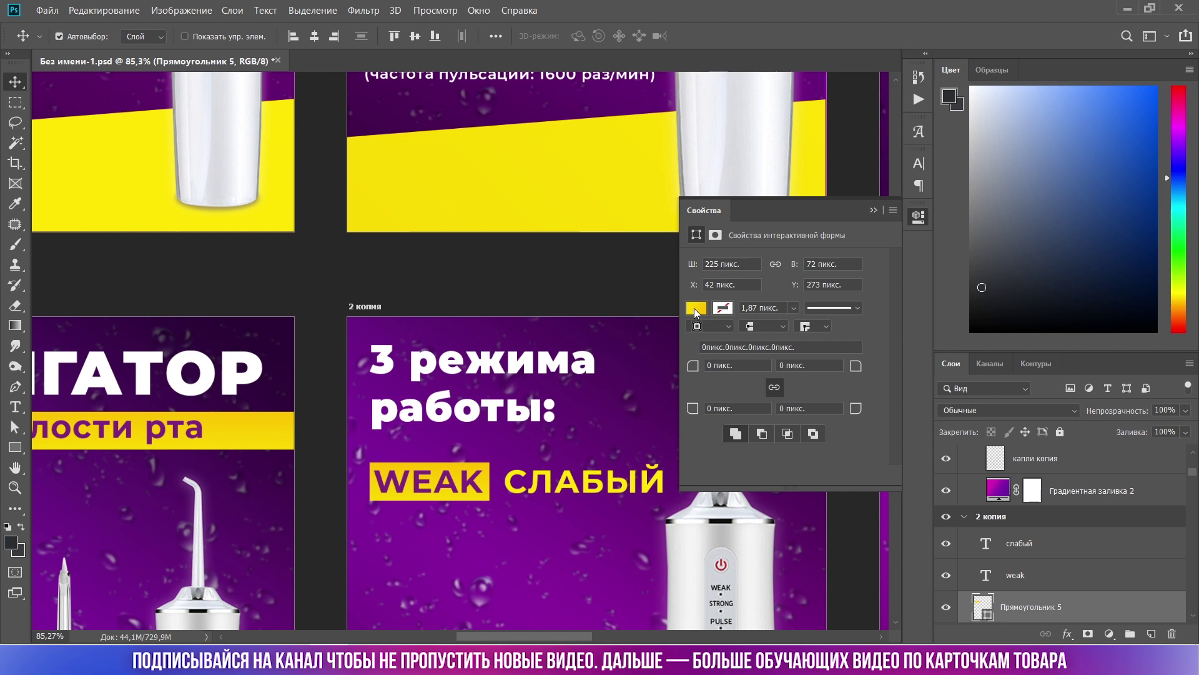
click(696, 308)
click(709, 390)
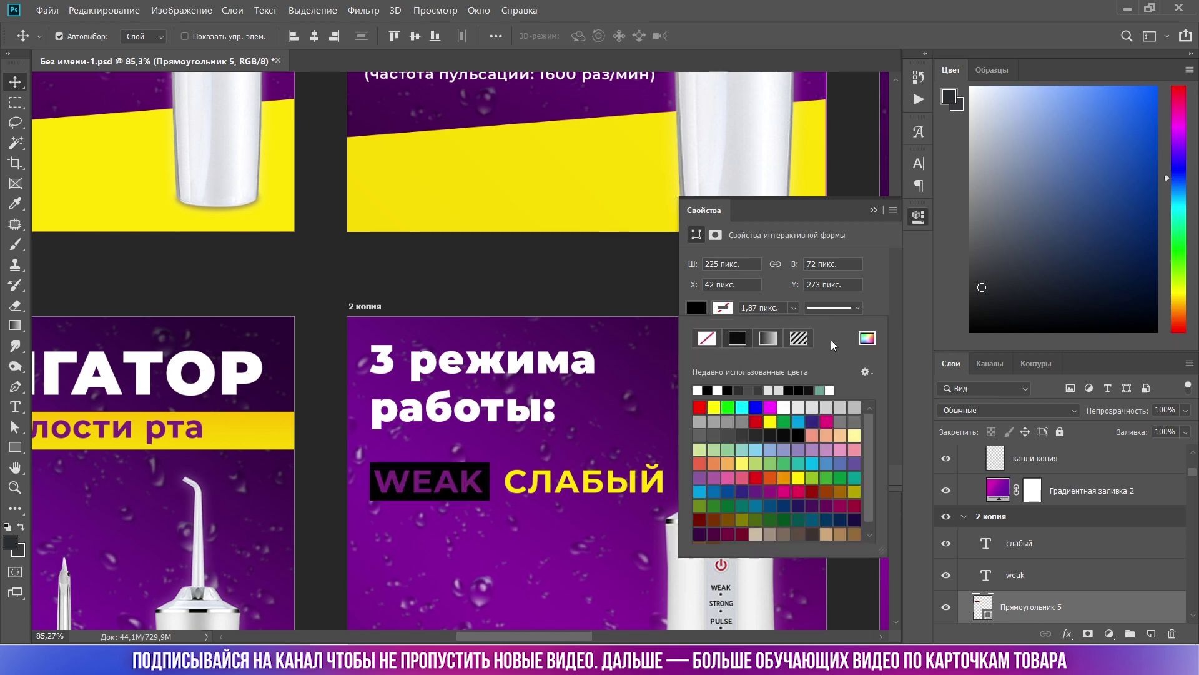
click(868, 340)
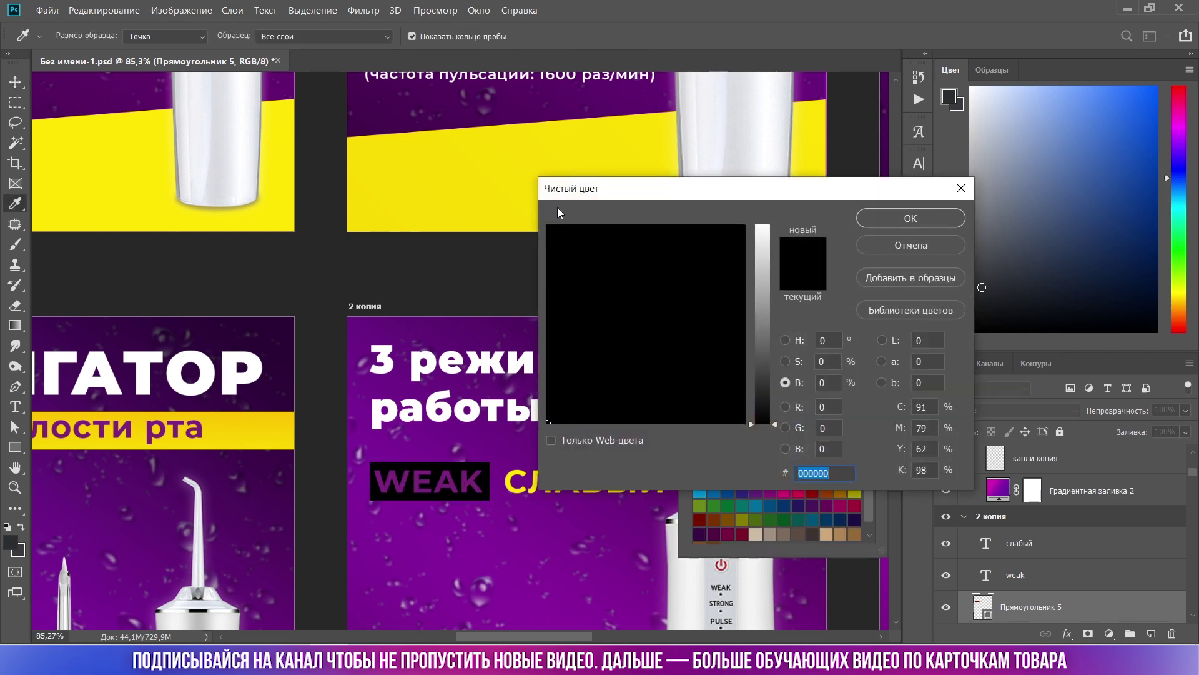
click(465, 130)
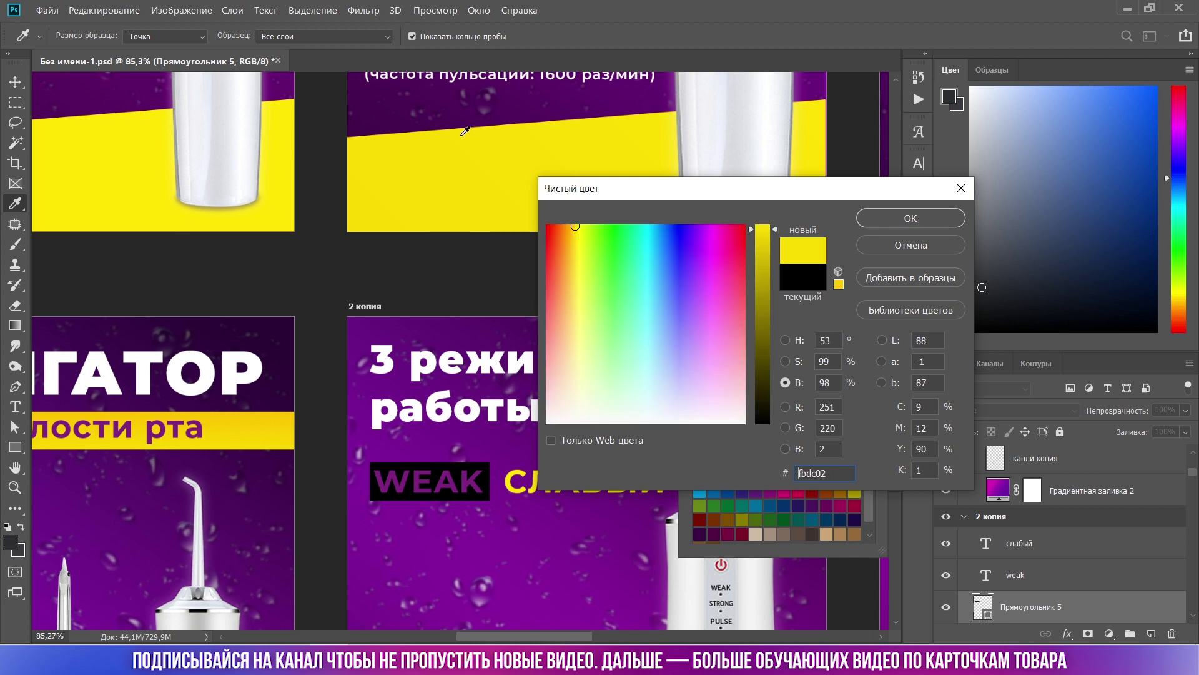
click(517, 473)
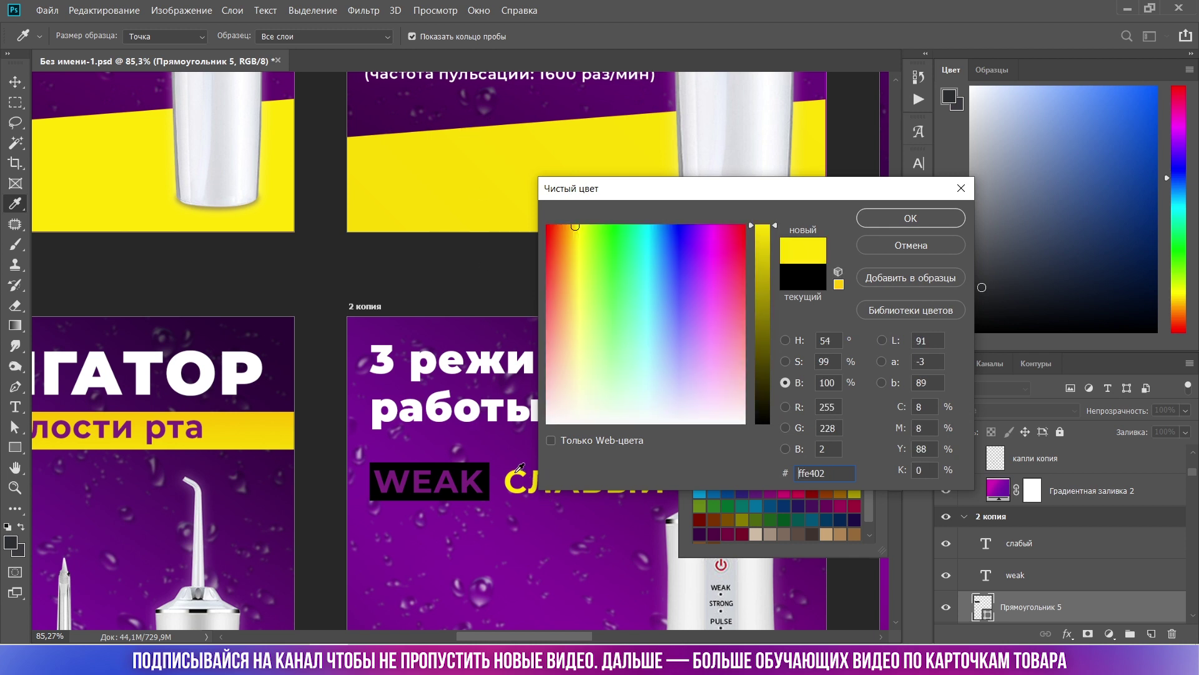
click(885, 215)
click(888, 258)
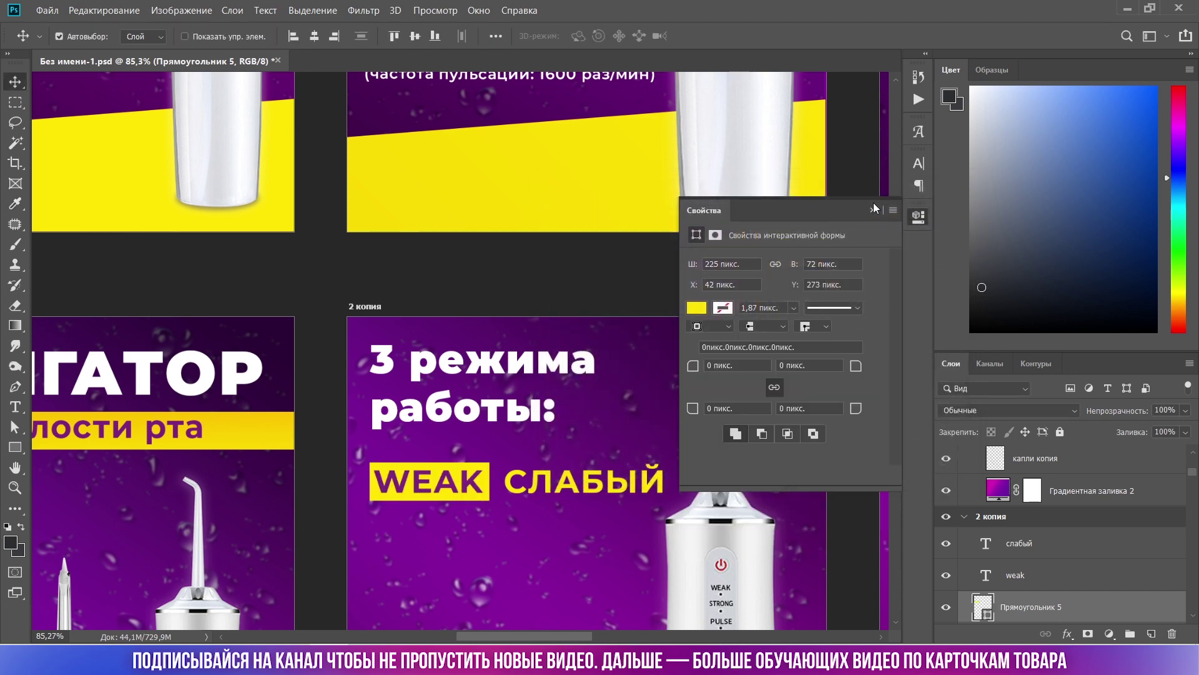
click(873, 213)
scroll(653, 373, down, 3)
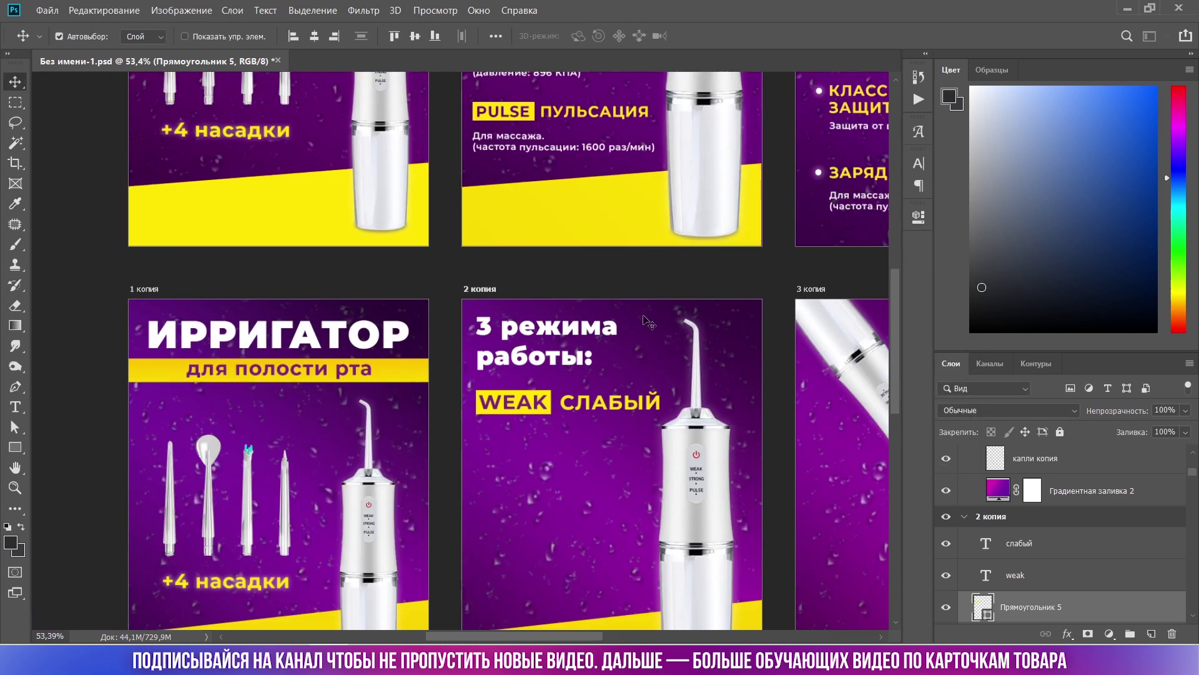
Nudge СЛАБЫЙ closer to WEAK, then shift the whole label pair right.
scroll(653, 372, down, 2)
scroll(653, 373, up, 2)
scroll(675, 350, up, 4)
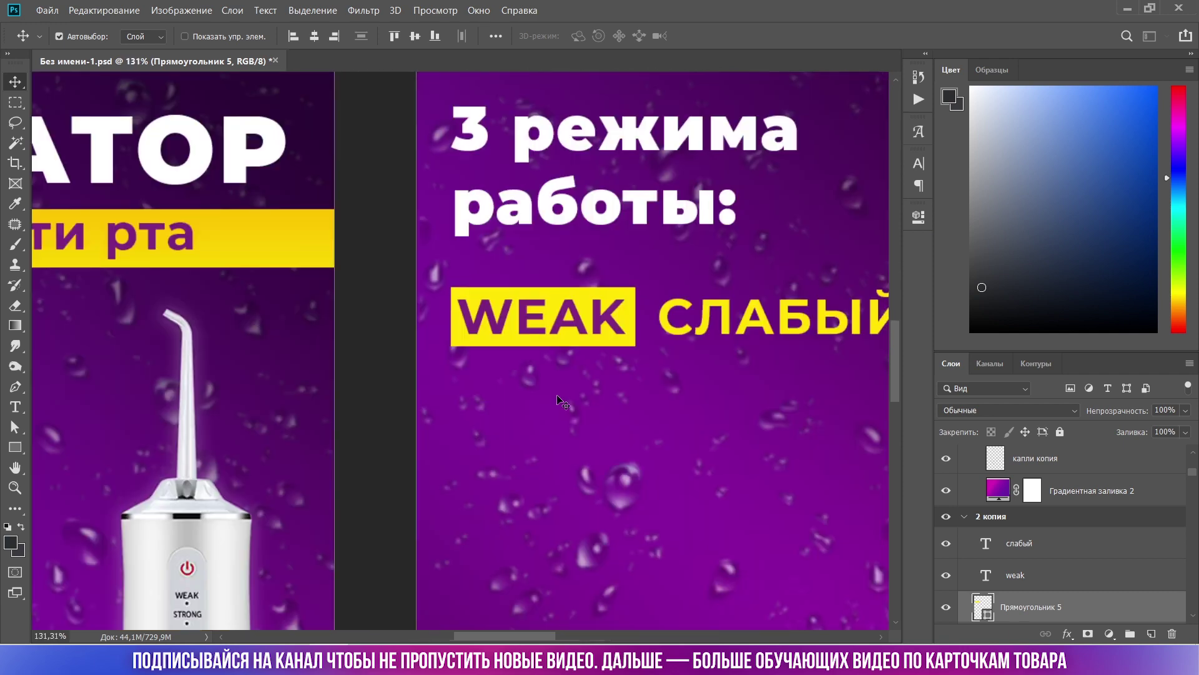
scroll(705, 322, up, 3)
click(705, 316)
key(Left)
key(Left)
key(Left)
key(Left)
key(Left)
key(Left)
key(Left)
key(Left)
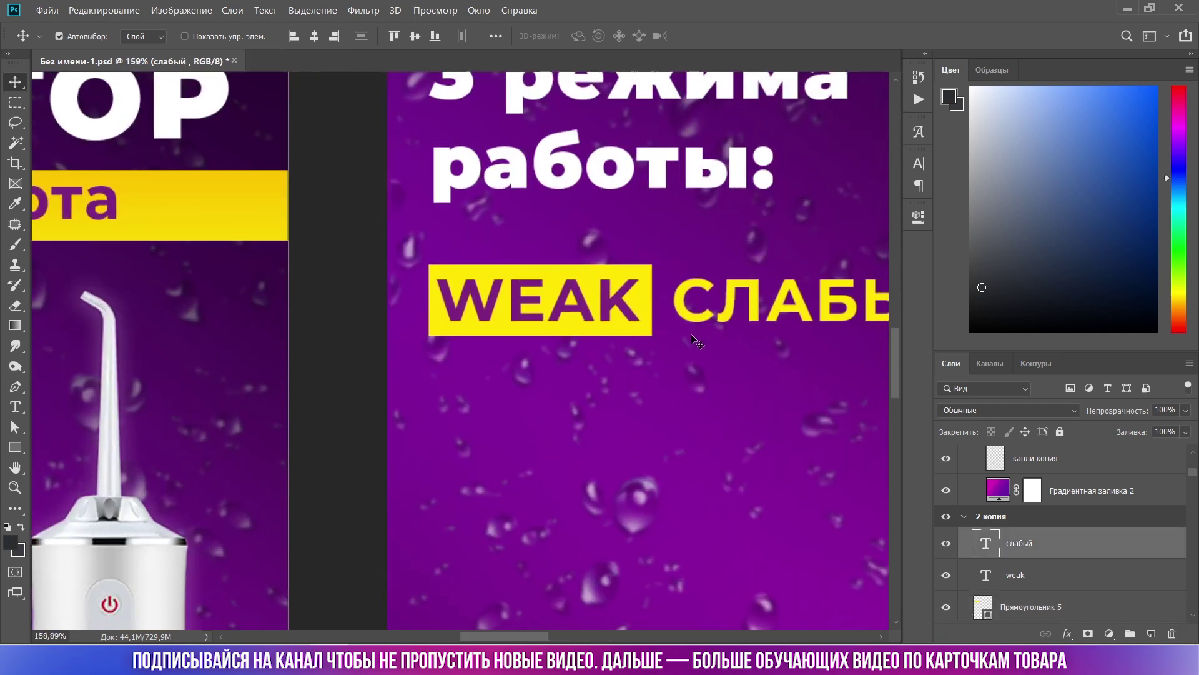
click(500, 294)
shift+click(547, 273)
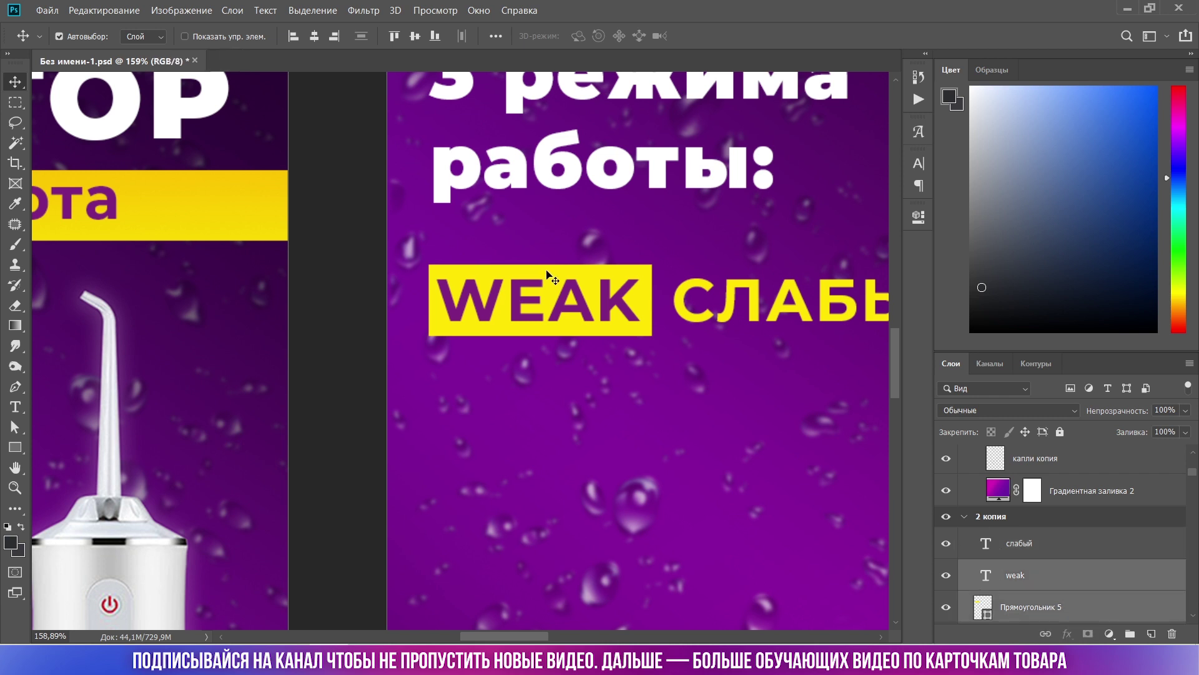
shift+click(690, 319)
scroll(679, 325, down, 2)
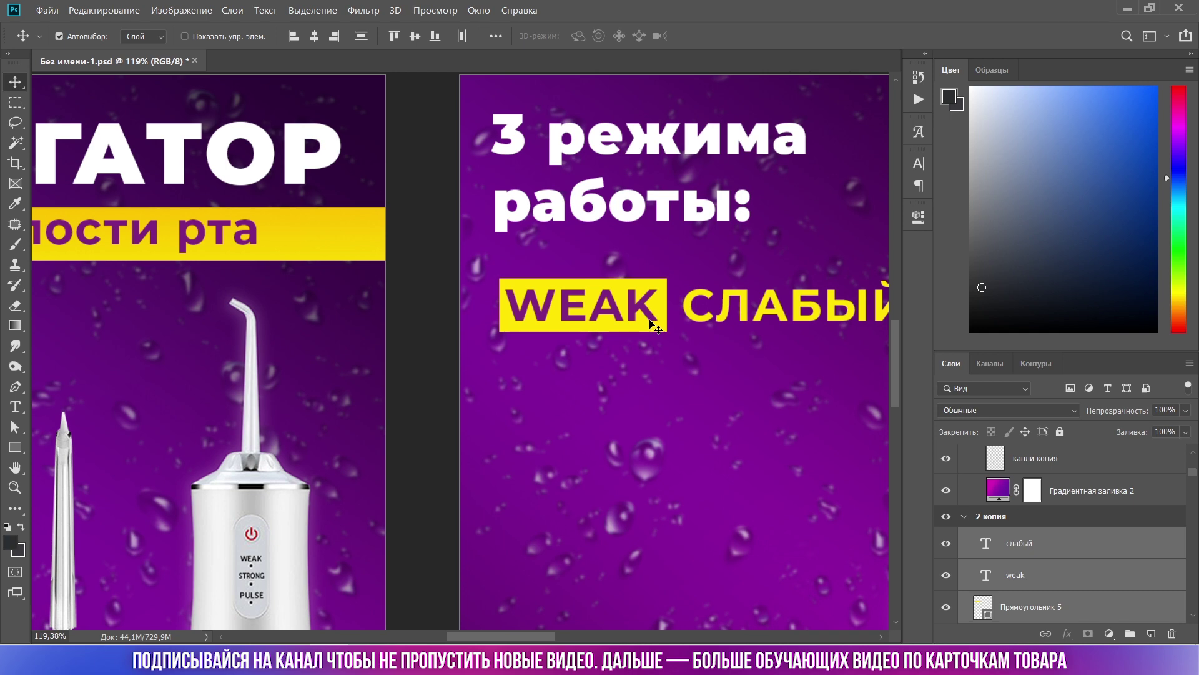
key(shift+Right)
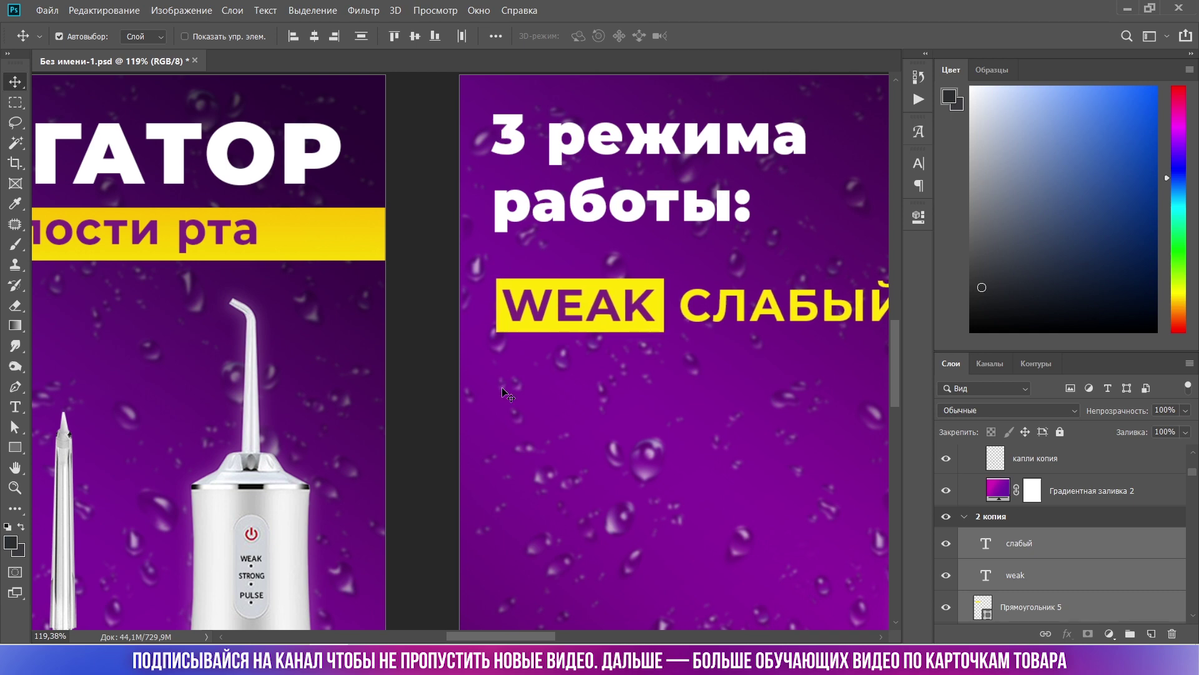
Scale the WEAK СЛАБЫЙ label pair down to about 92%.
scroll(550, 319, down, 5)
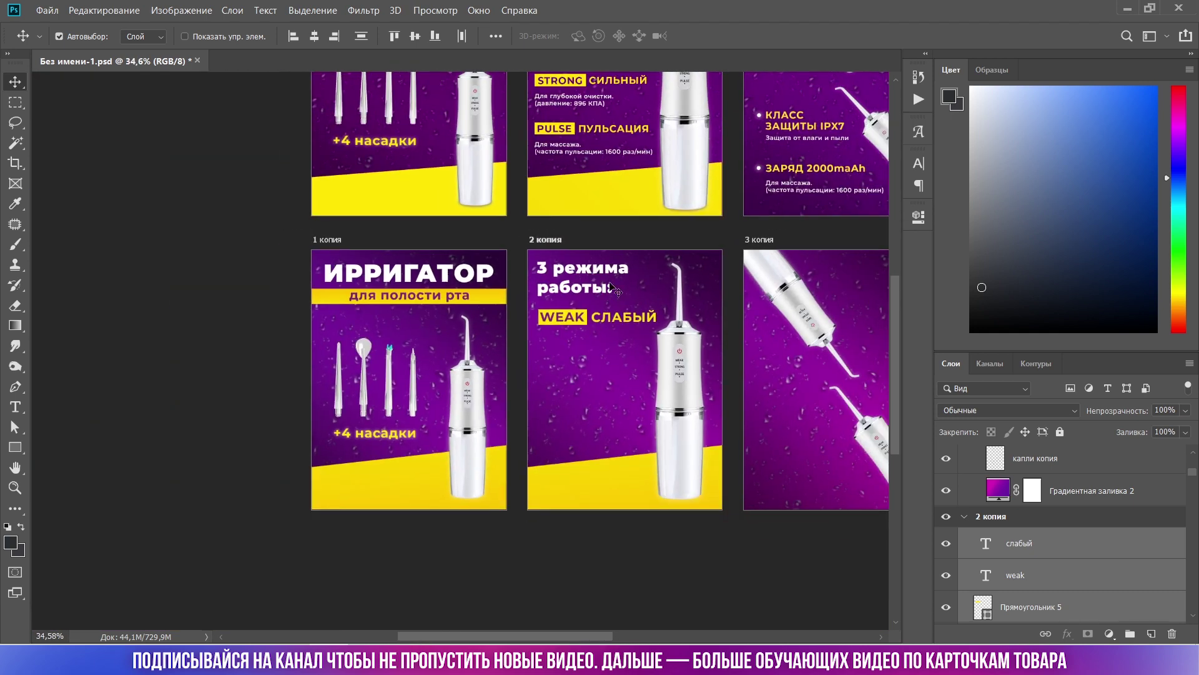
scroll(609, 300, down, 2)
scroll(608, 290, up, 3)
scroll(636, 219, up, 2)
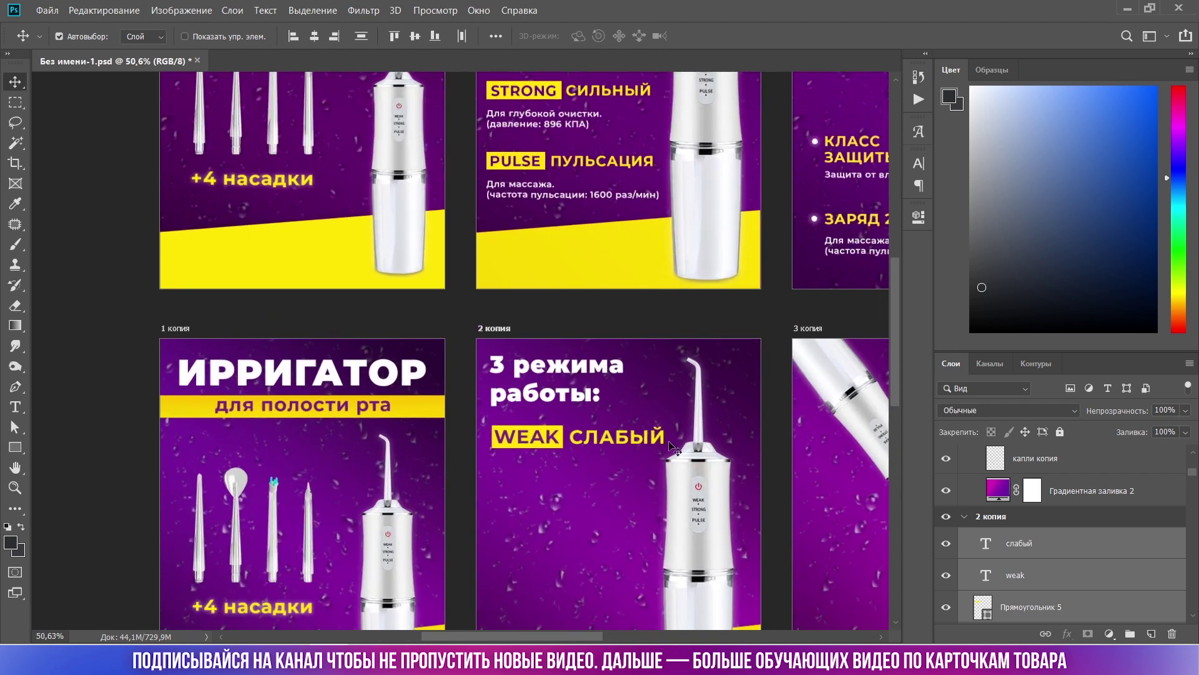
scroll(675, 448, down, 2)
scroll(675, 449, down, 1)
scroll(680, 394, up, 2)
scroll(651, 414, up, 2)
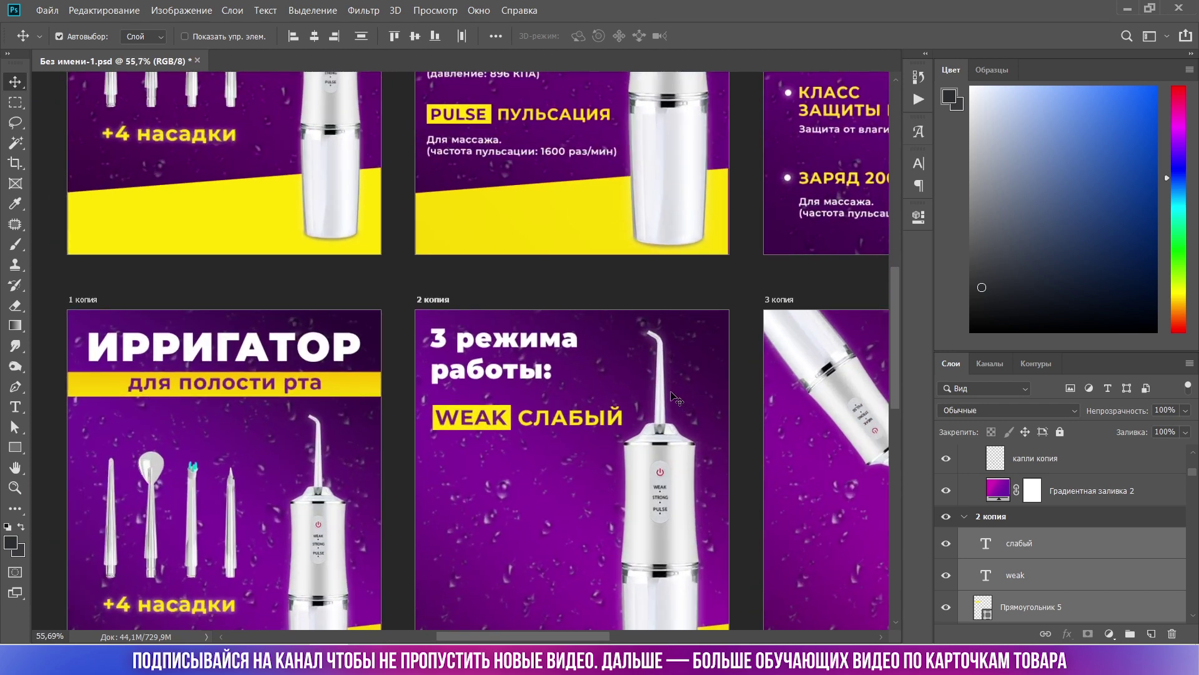
scroll(651, 414, up, 1)
key(ctrl+t)
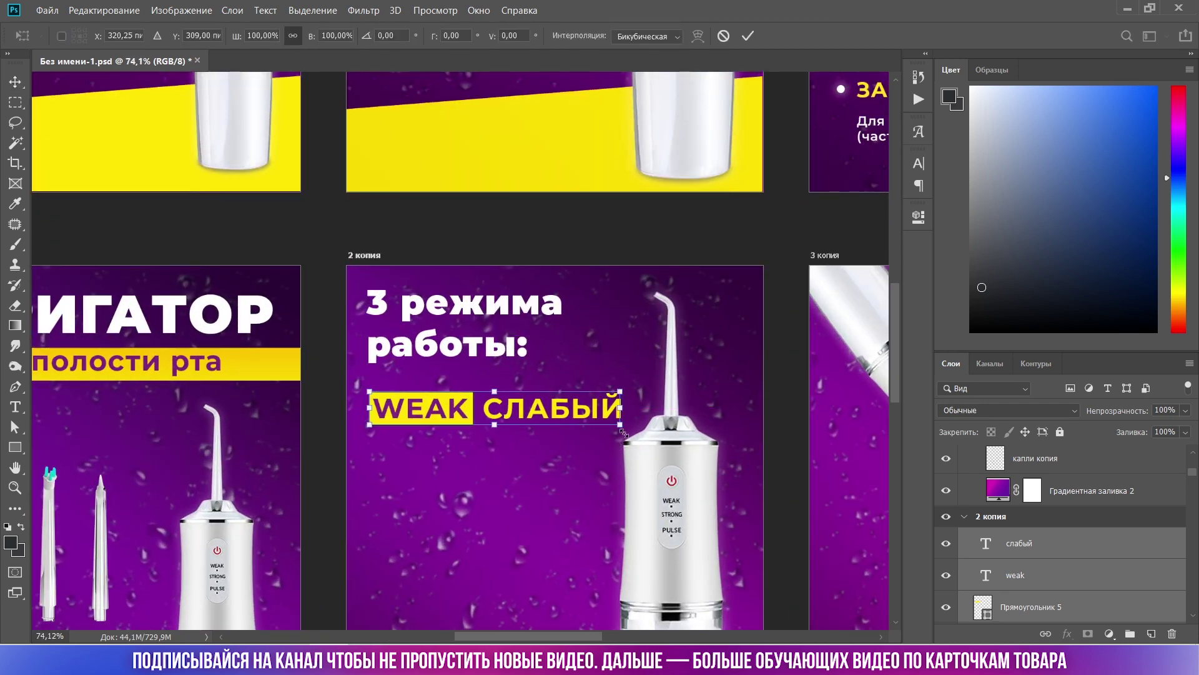
drag(622, 429, 600, 424)
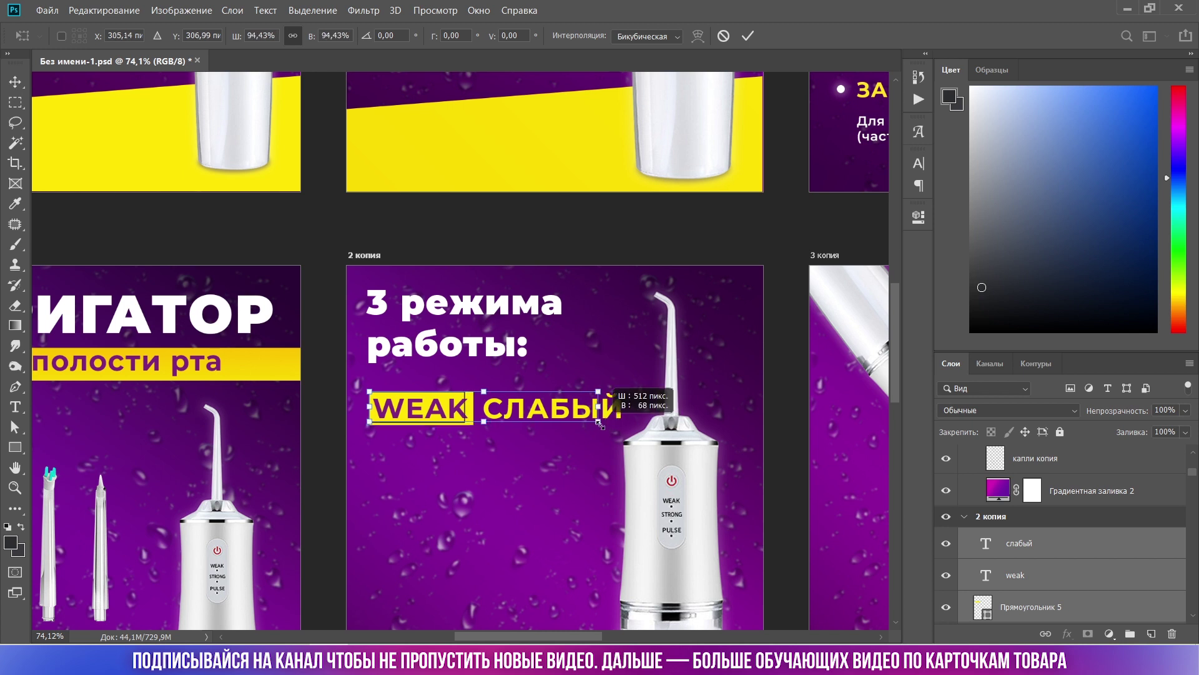
drag(601, 426, 601, 425)
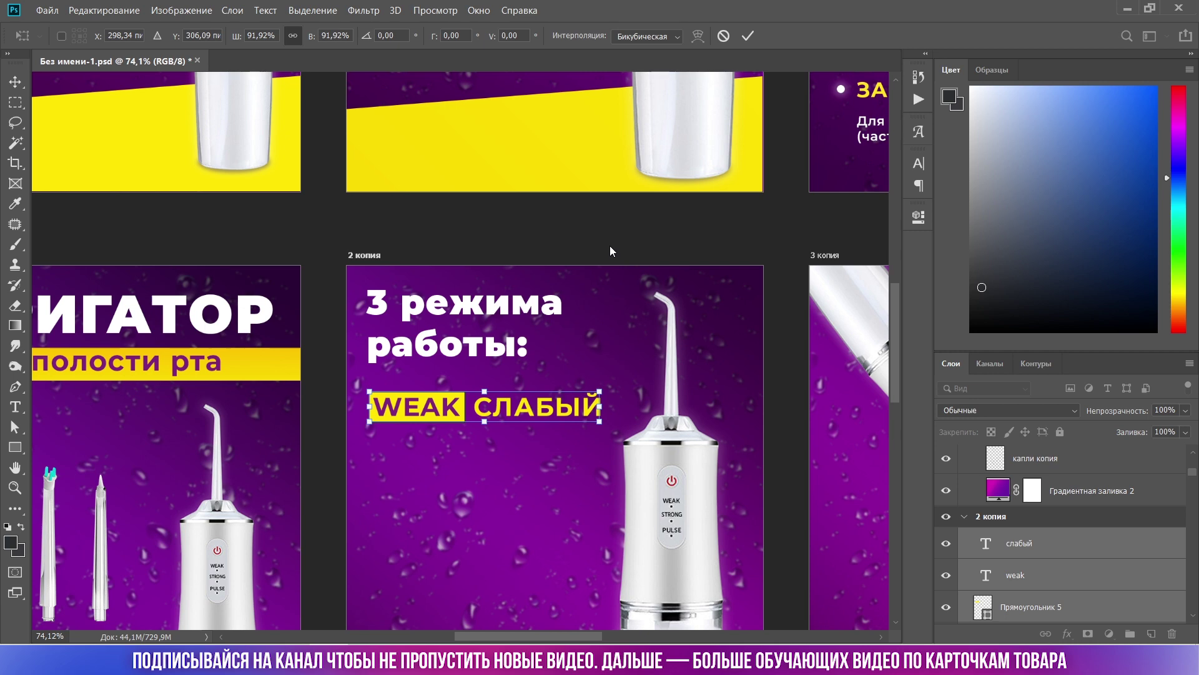
key(Return)
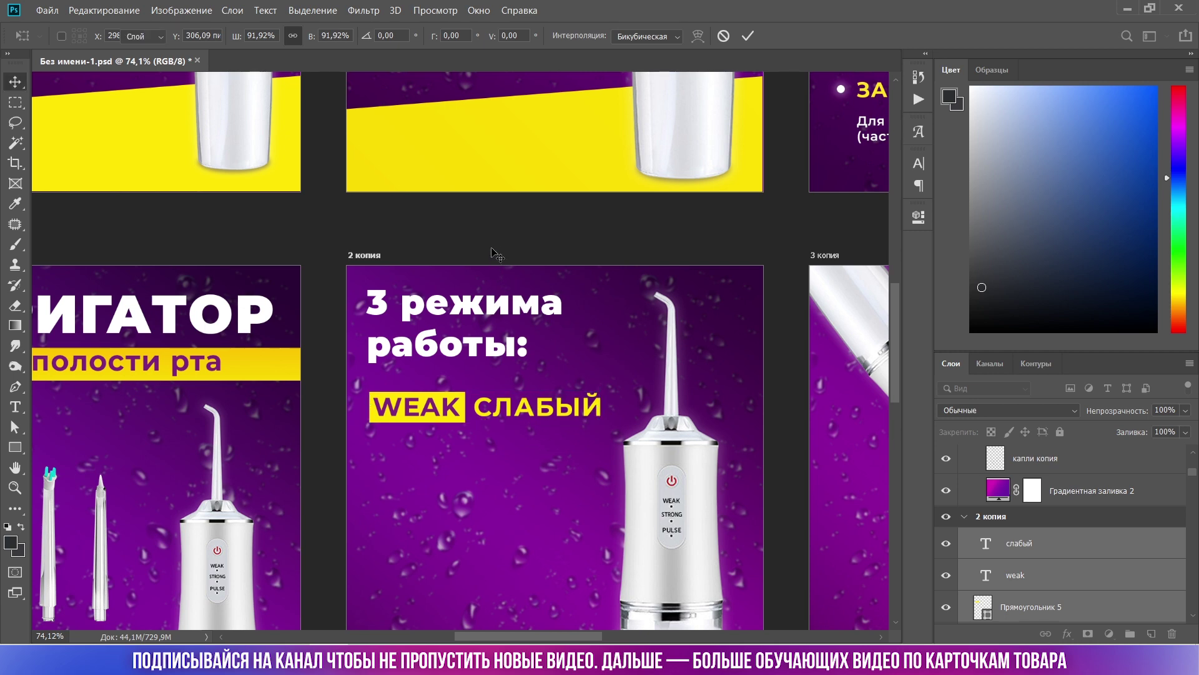
scroll(494, 487, down, 4)
scroll(494, 487, down, 2)
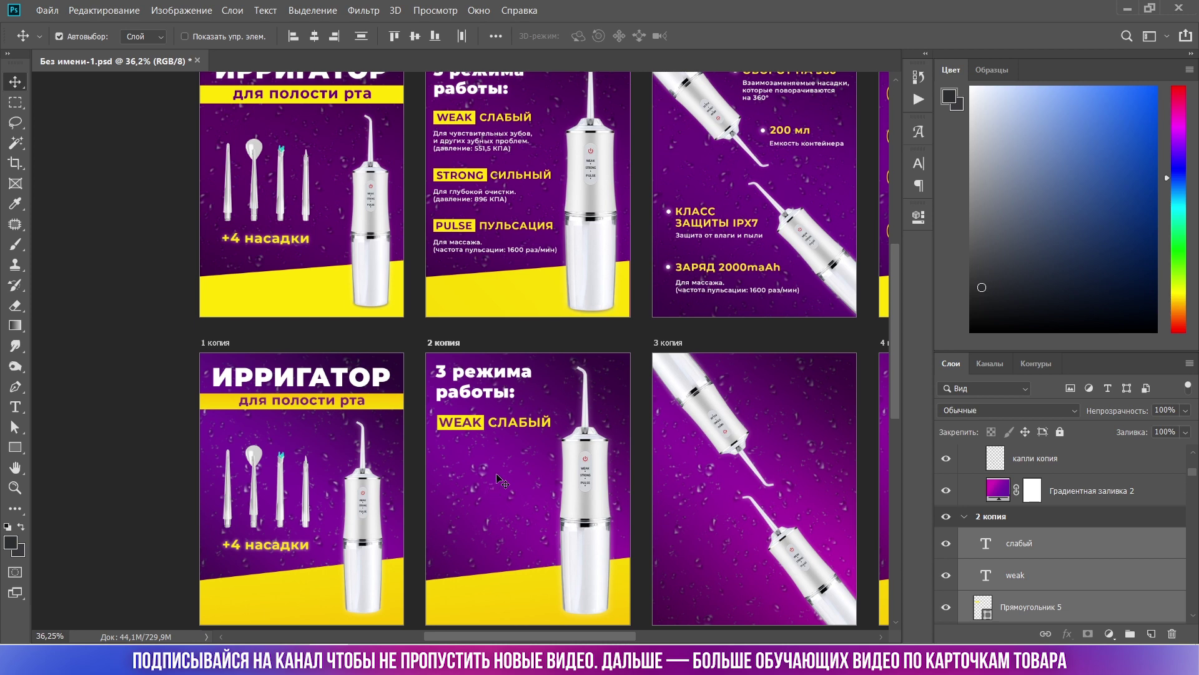
Paste the sensitive-teeth description with 551,5 КПА as new text under WEAK СЛАБЫЙ on 2 копия.
scroll(542, 410, down, 1)
double_click(518, 176)
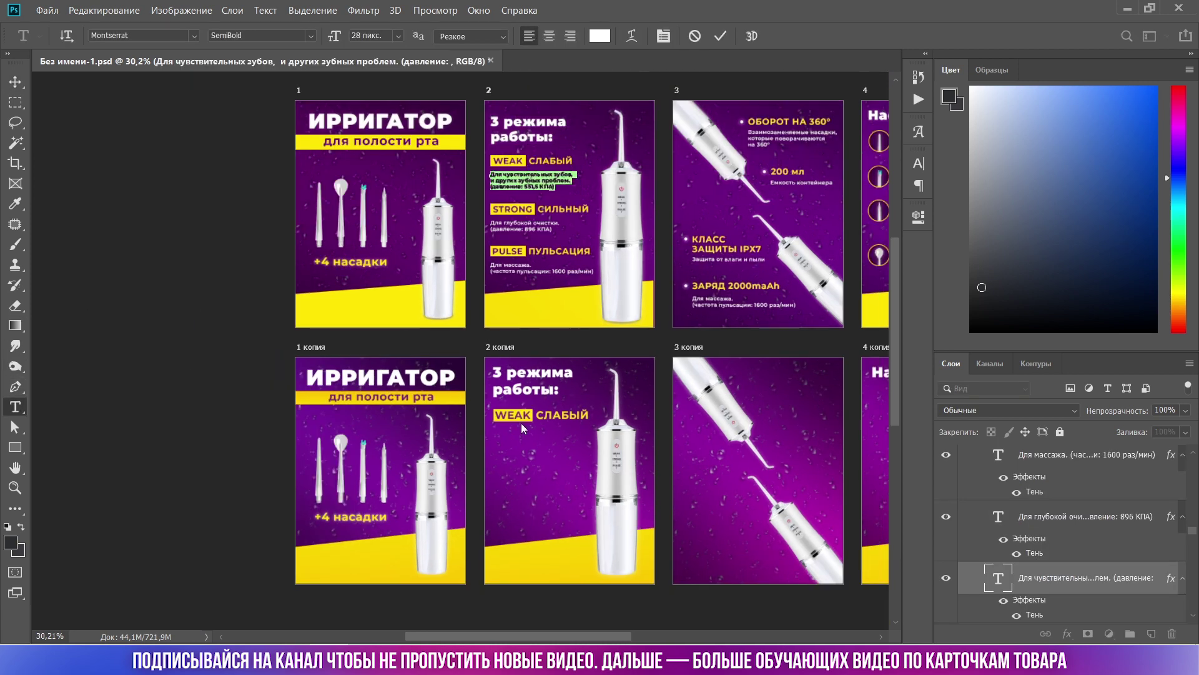
click(15, 81)
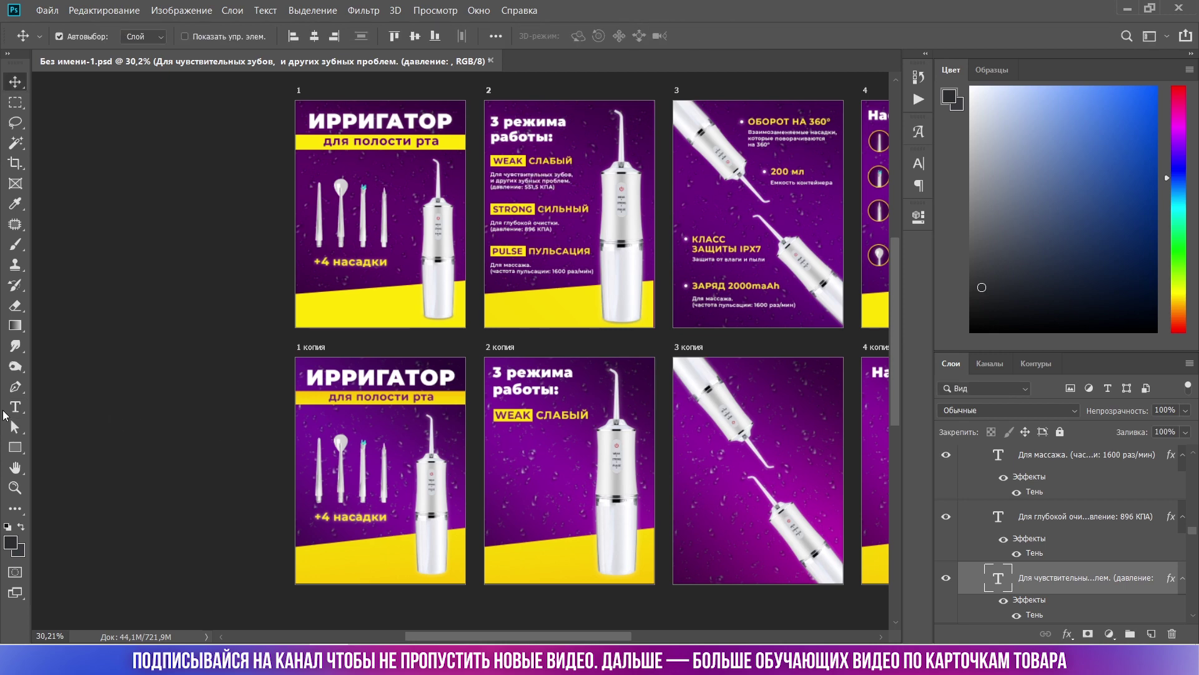
click(16, 406)
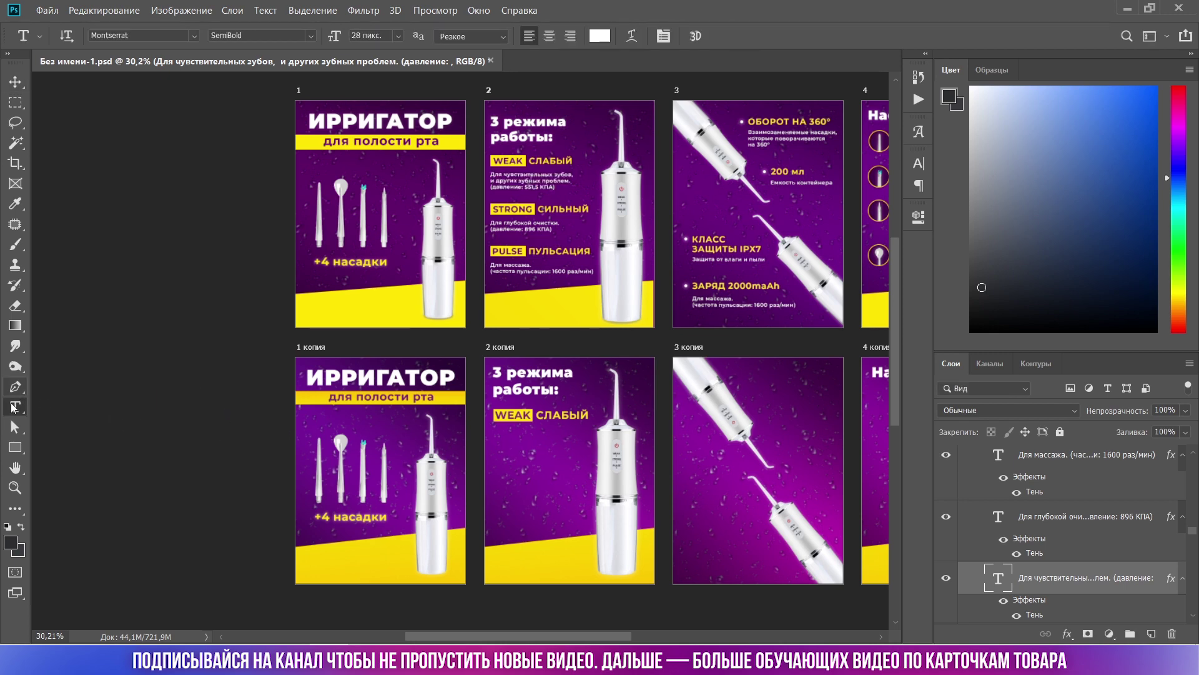
scroll(496, 437, up, 2)
scroll(496, 437, up, 1)
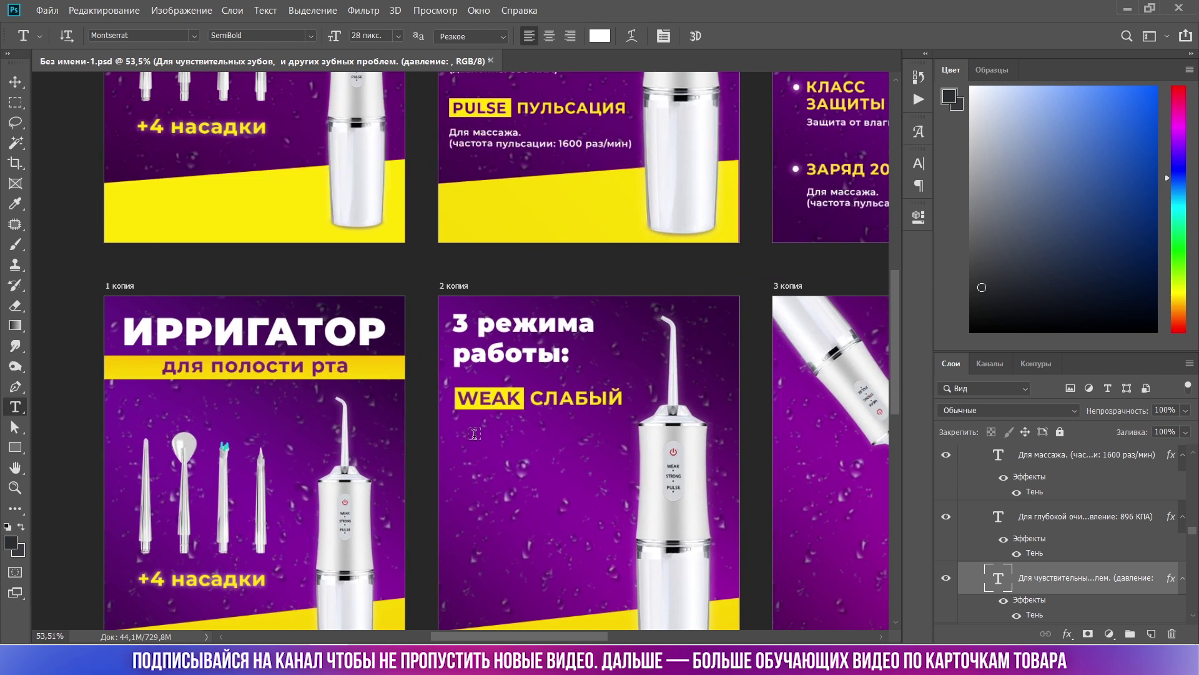
click(469, 428)
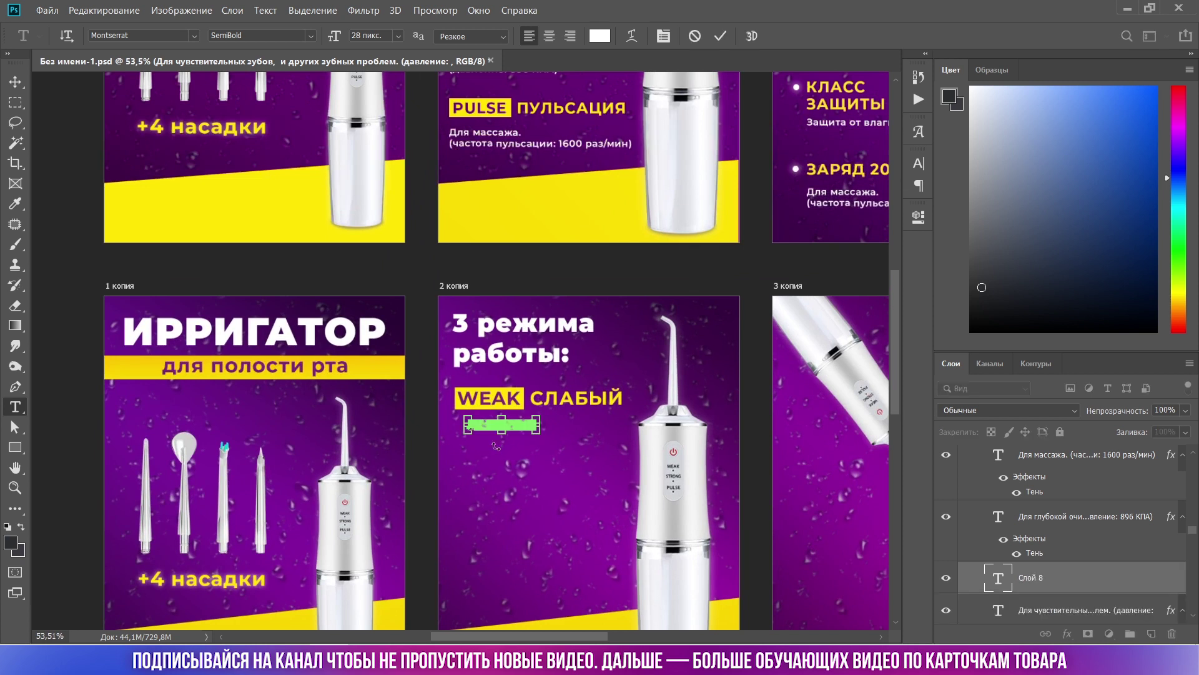
key(ctrl+v)
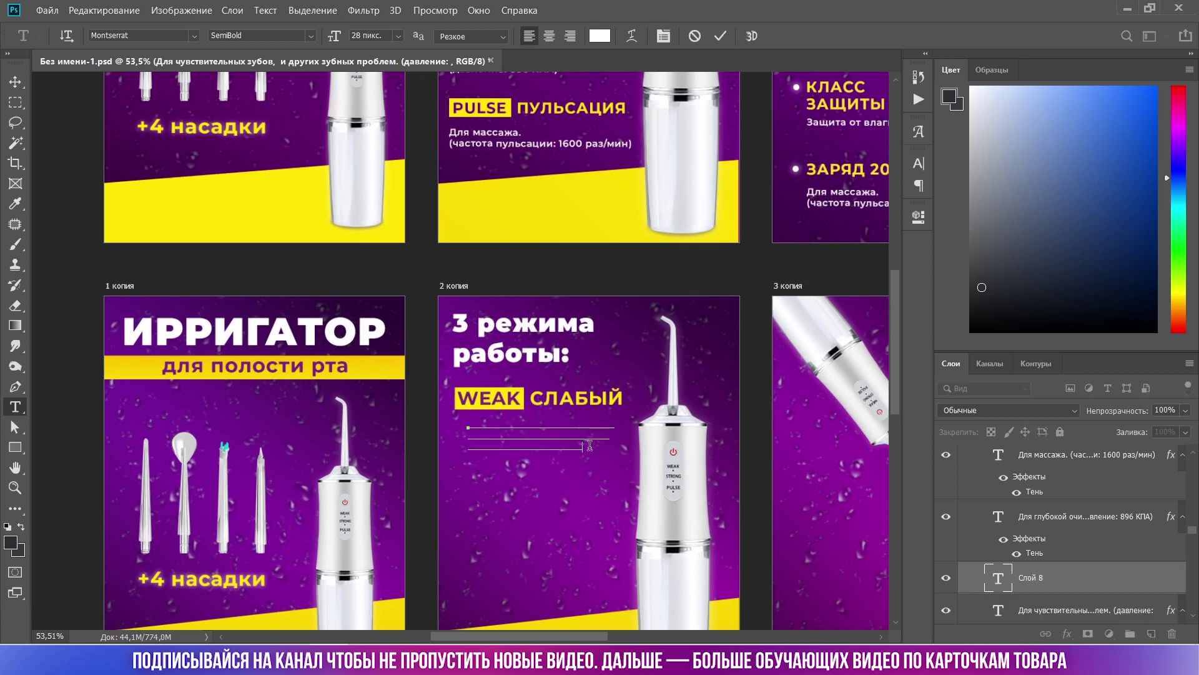
click(1049, 579)
scroll(1037, 544, up, 1)
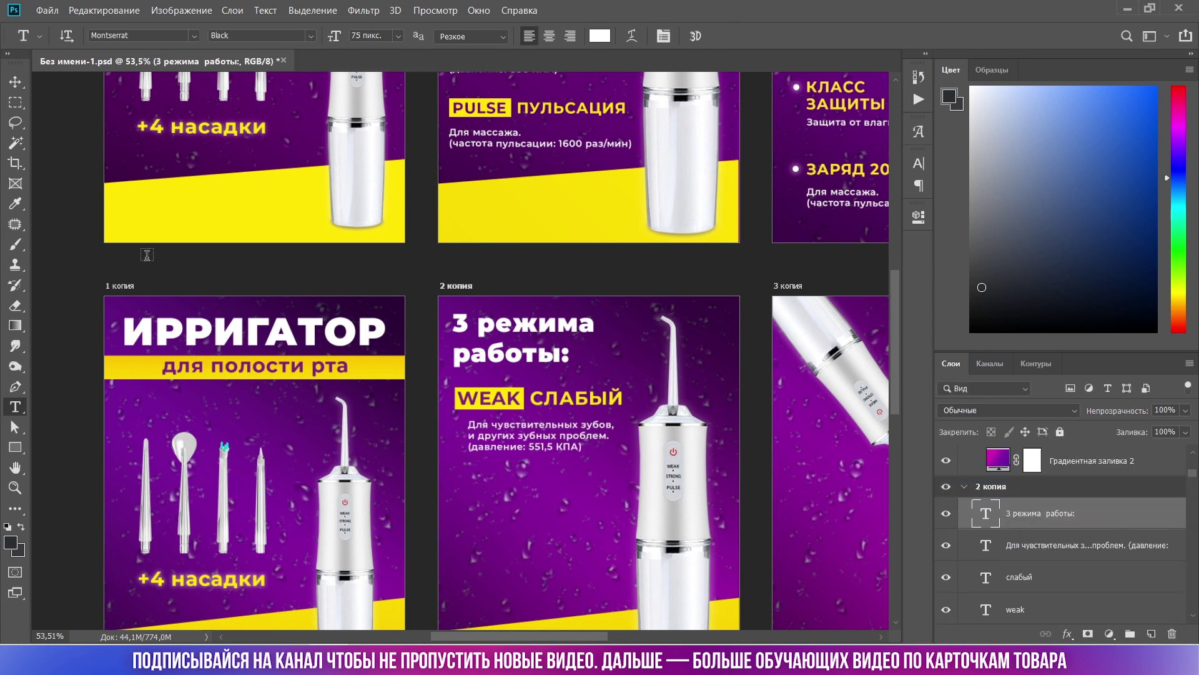
Move the description left so it lines up with the WEAK heading.
click(15, 81)
scroll(506, 409, up, 2)
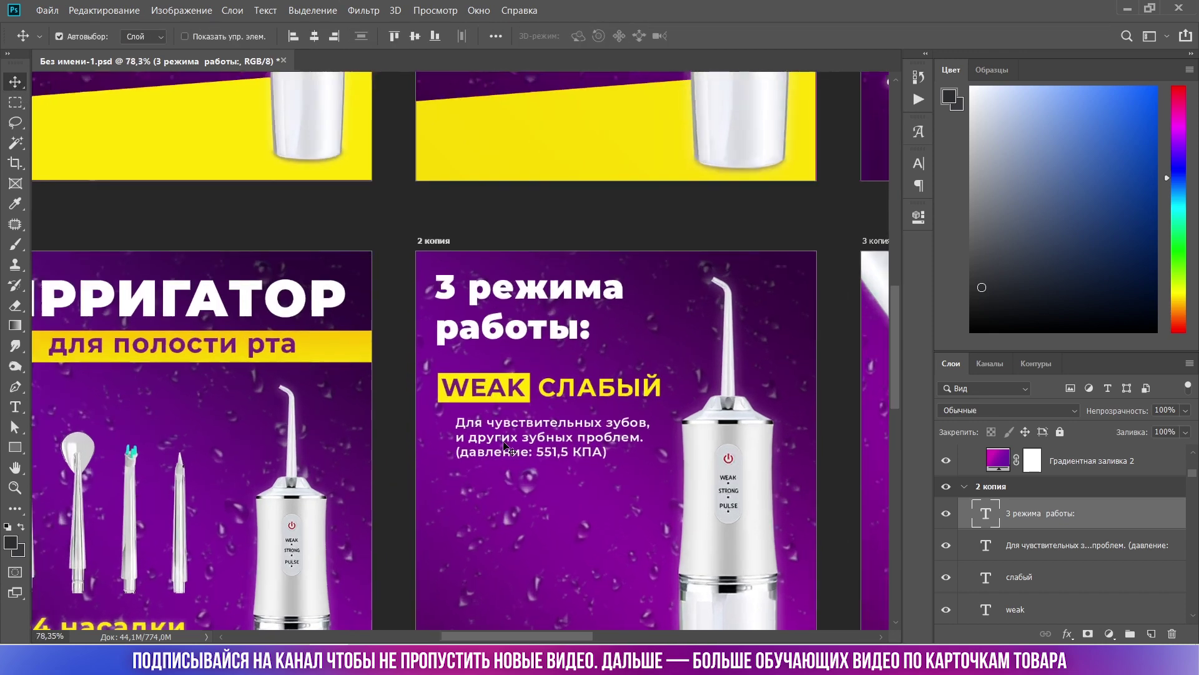
scroll(506, 409, up, 2)
scroll(506, 425, up, 2)
click(504, 424)
drag(504, 422, 466, 422)
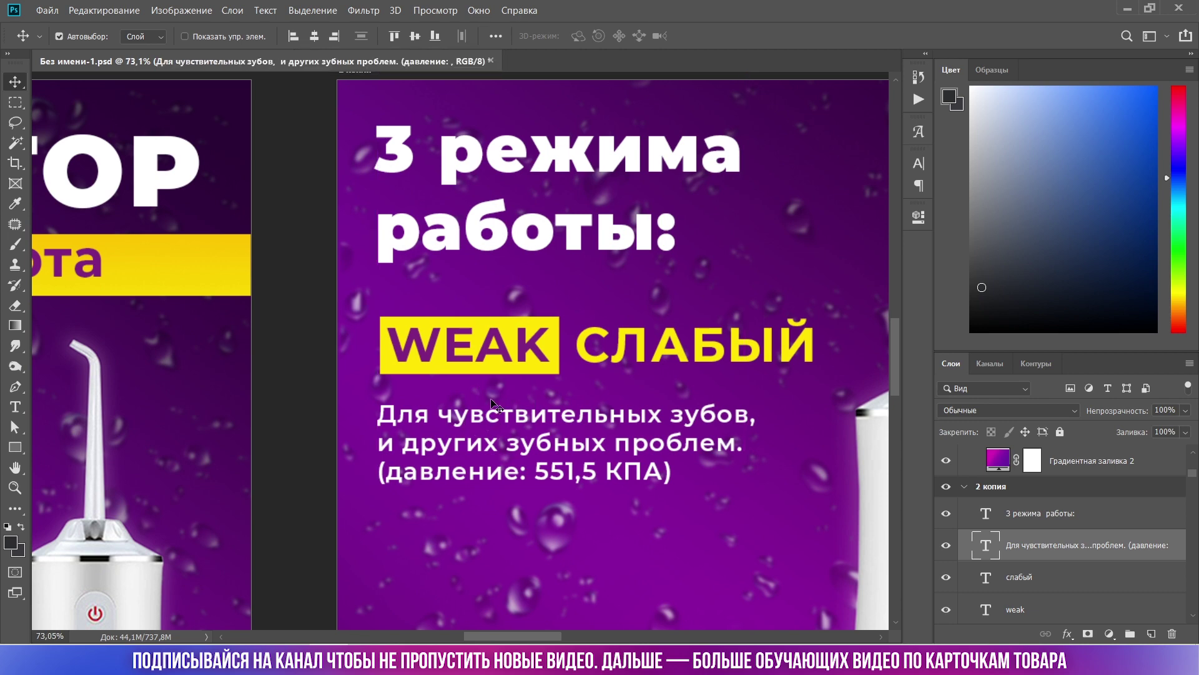
scroll(466, 431, down, 3)
scroll(466, 440, down, 2)
scroll(466, 440, down, 2)
scroll(496, 298, up, 2)
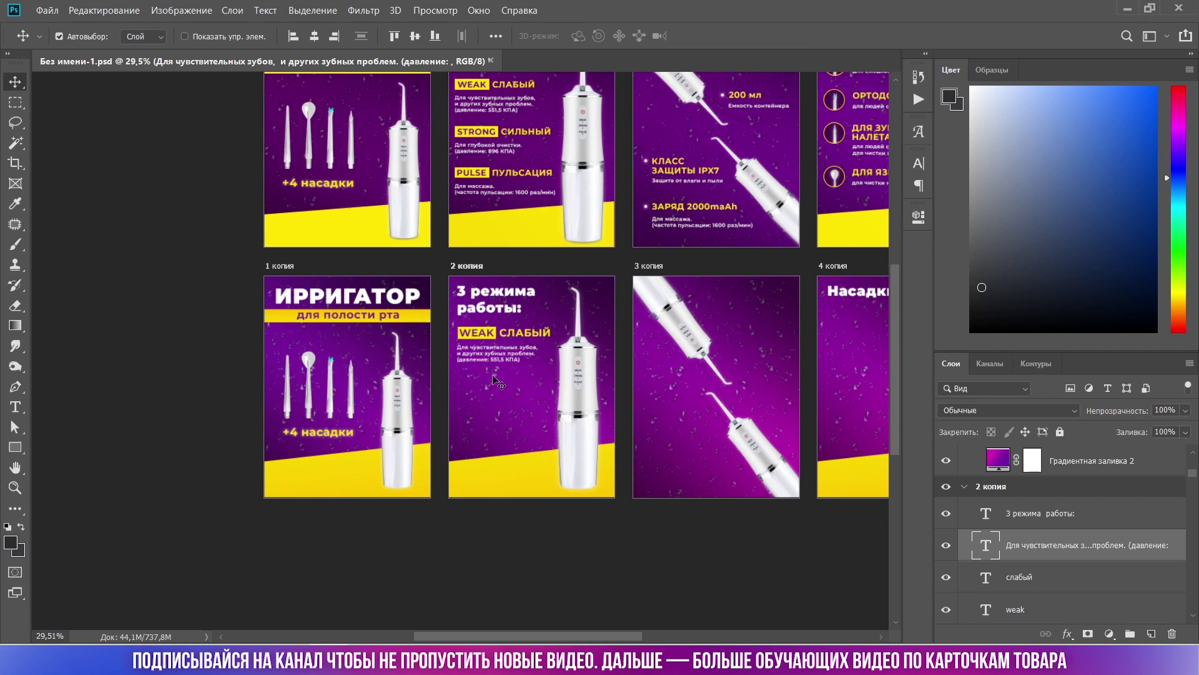
scroll(497, 298, down, 2)
Copy the STRONG, PULSE, feature and Насадки texts into the 2, 3 and 4 копия cards.
scroll(497, 261, up, 2)
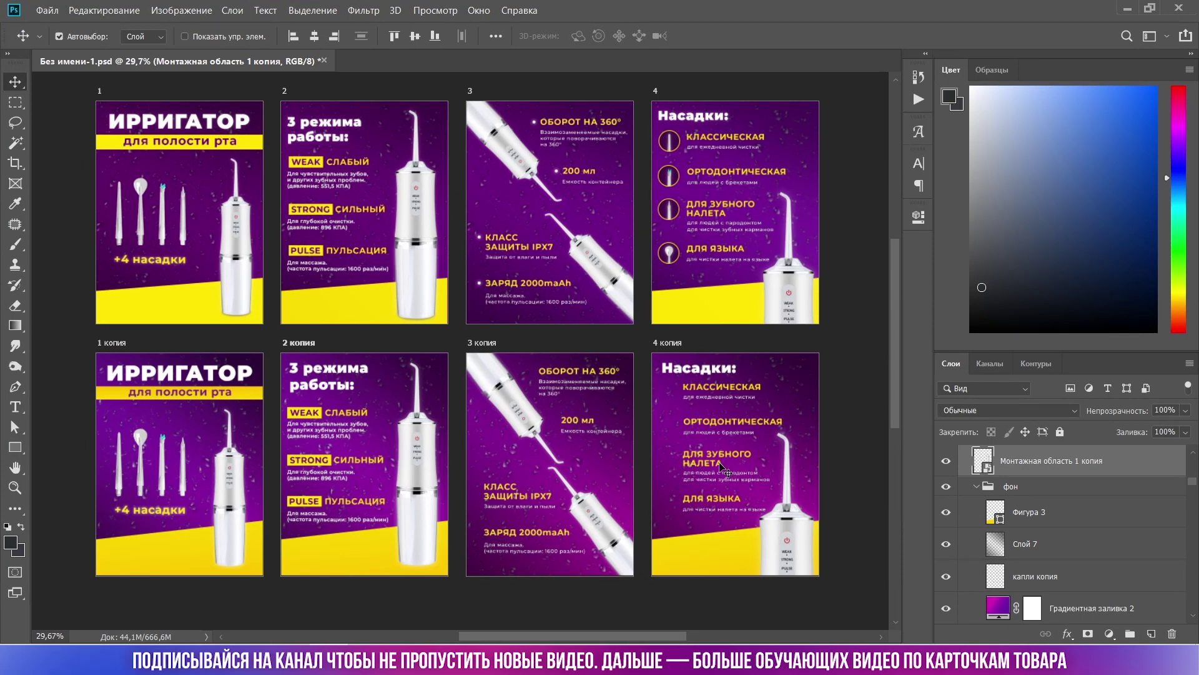
scroll(728, 431, up, 2)
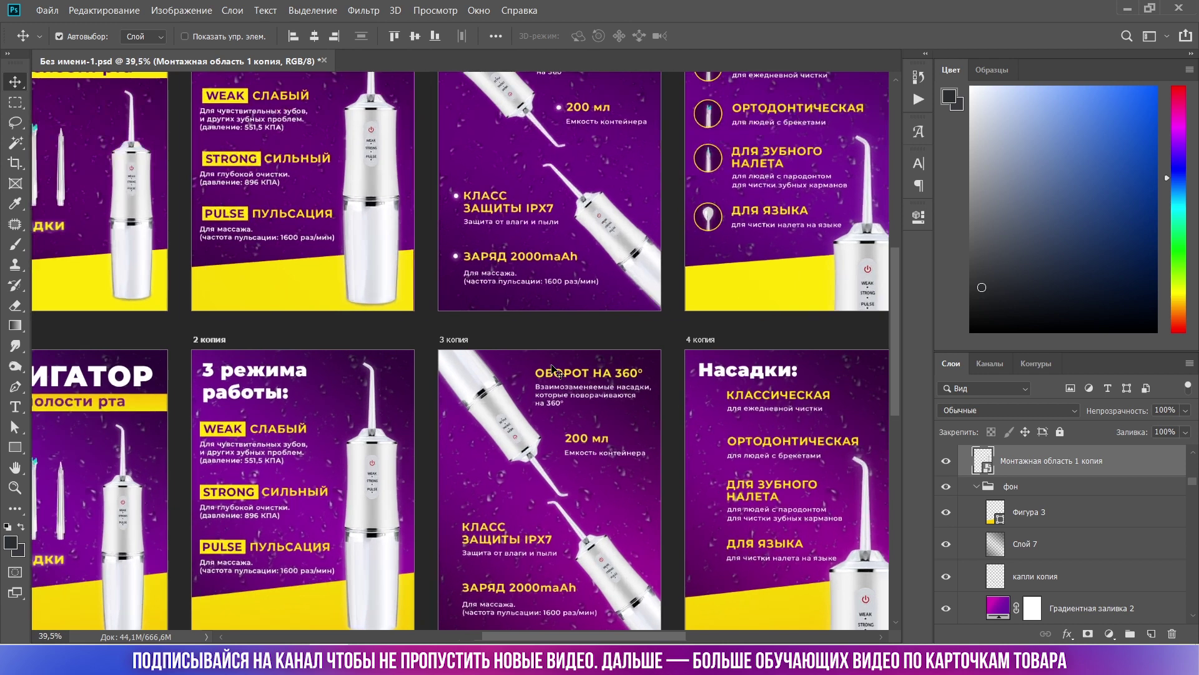
Draw a 17 px circle left of ОБОРОТ НА 360° and fill it white.
click(17, 452)
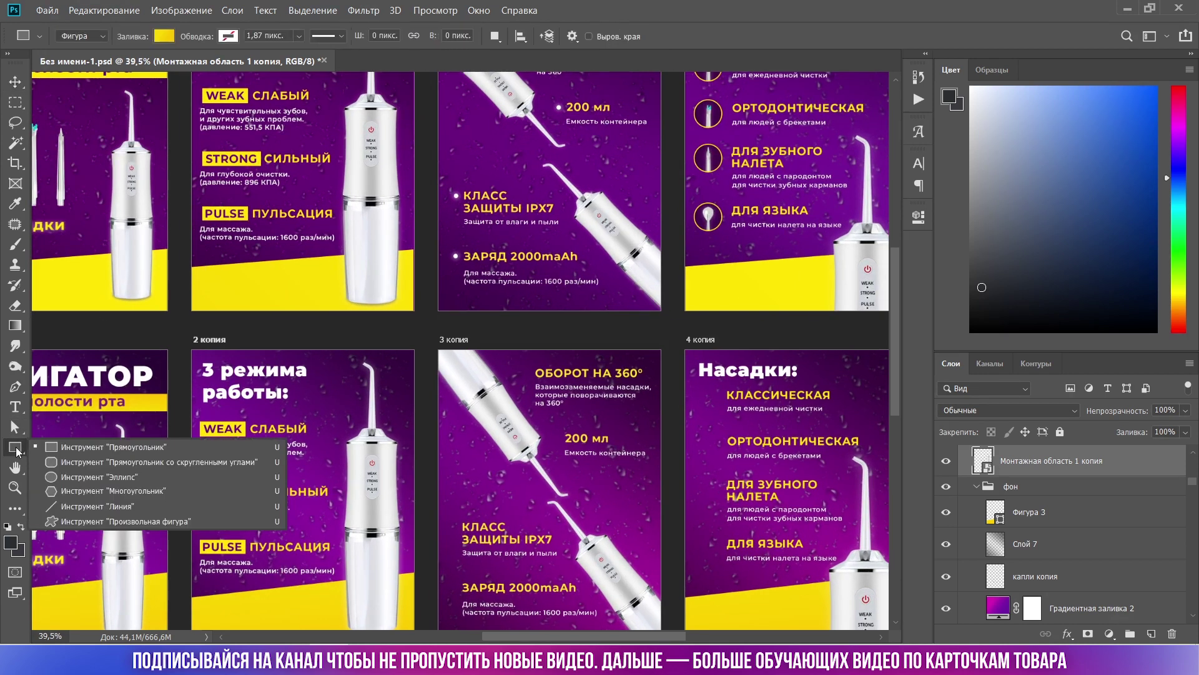
click(51, 477)
scroll(454, 320, up, 2)
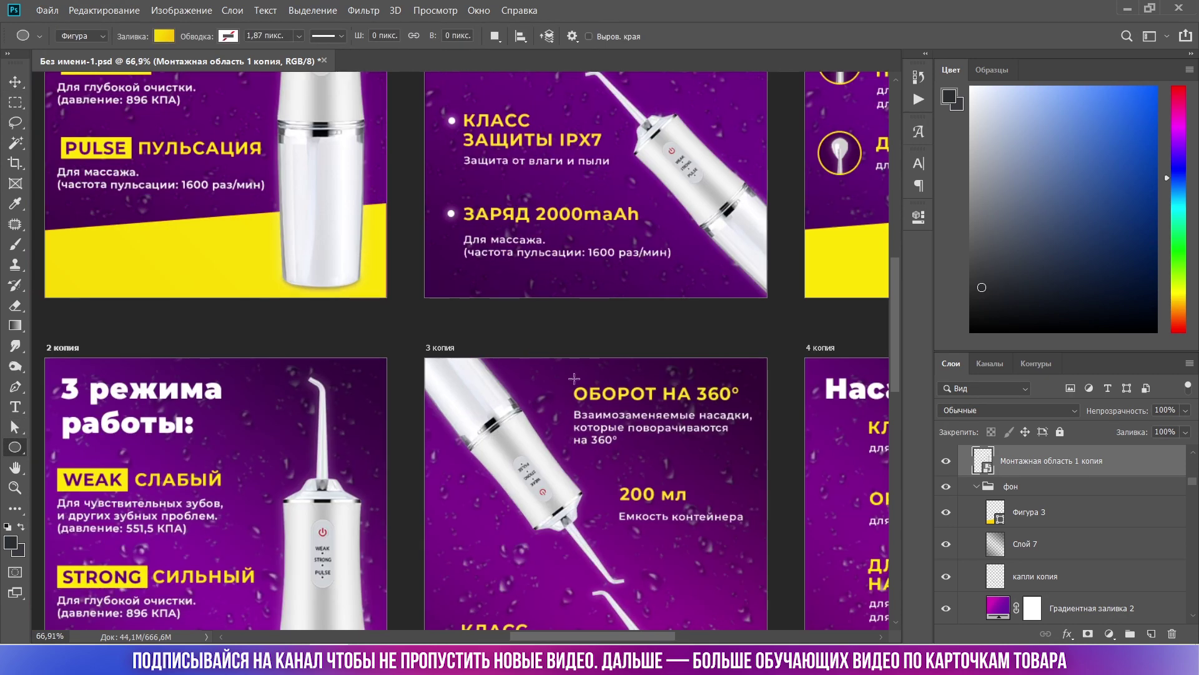
scroll(602, 406, up, 3)
scroll(603, 406, up, 1)
drag(510, 400, 537, 431)
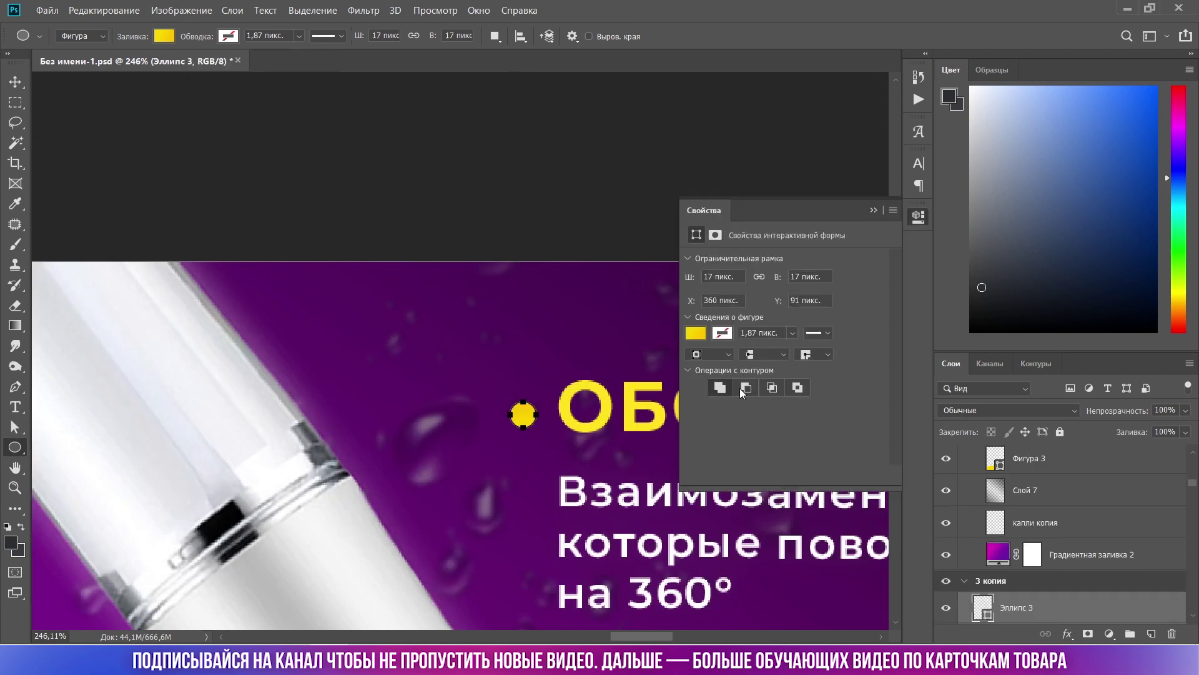
click(695, 335)
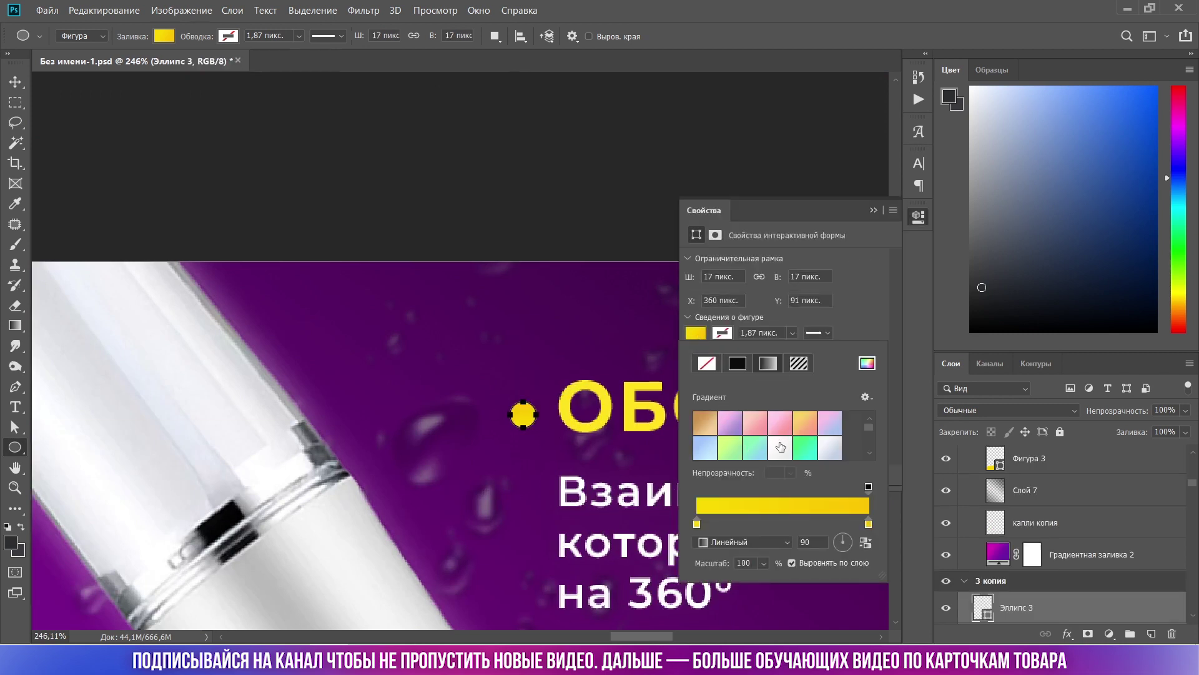
click(714, 369)
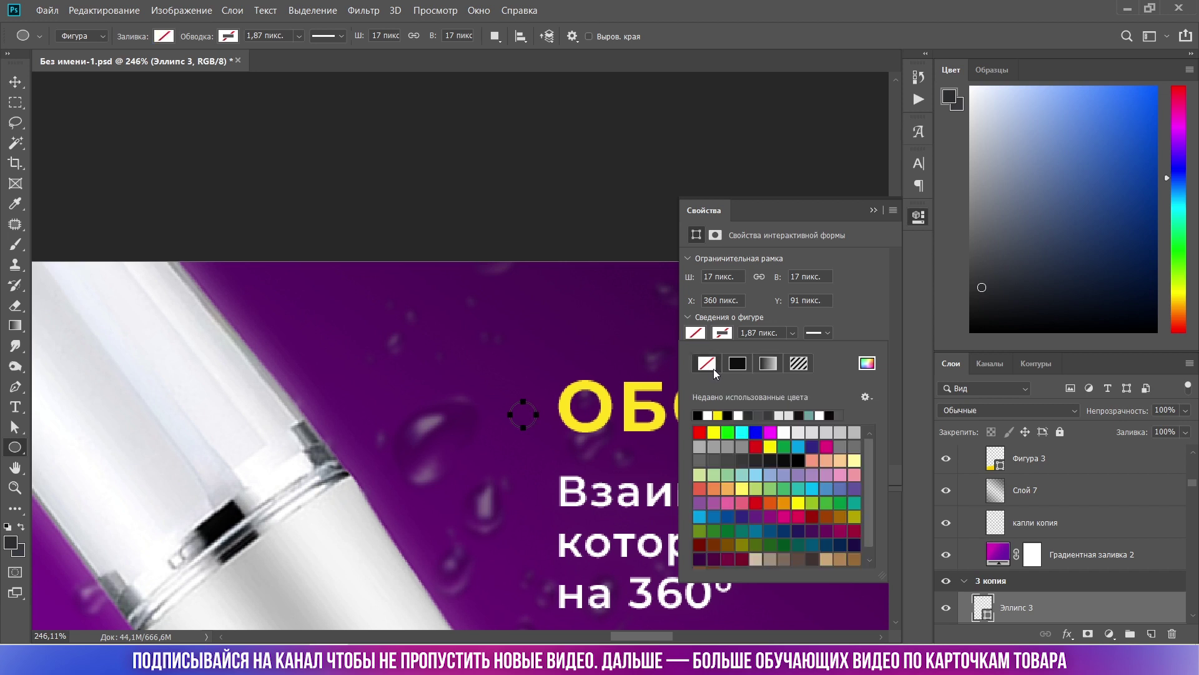
click(708, 414)
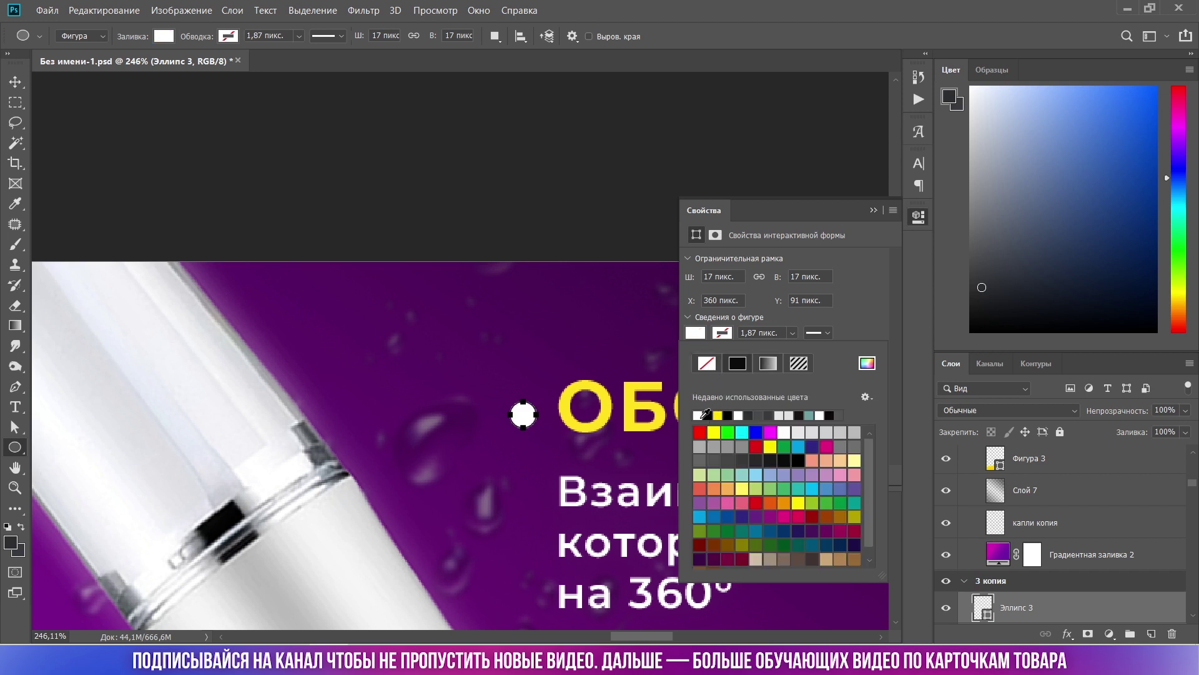
click(875, 212)
key(v)
scroll(475, 433, up, 3)
Give the white dot a white drop shadow at 30% opacity, size 15.
click(1073, 625)
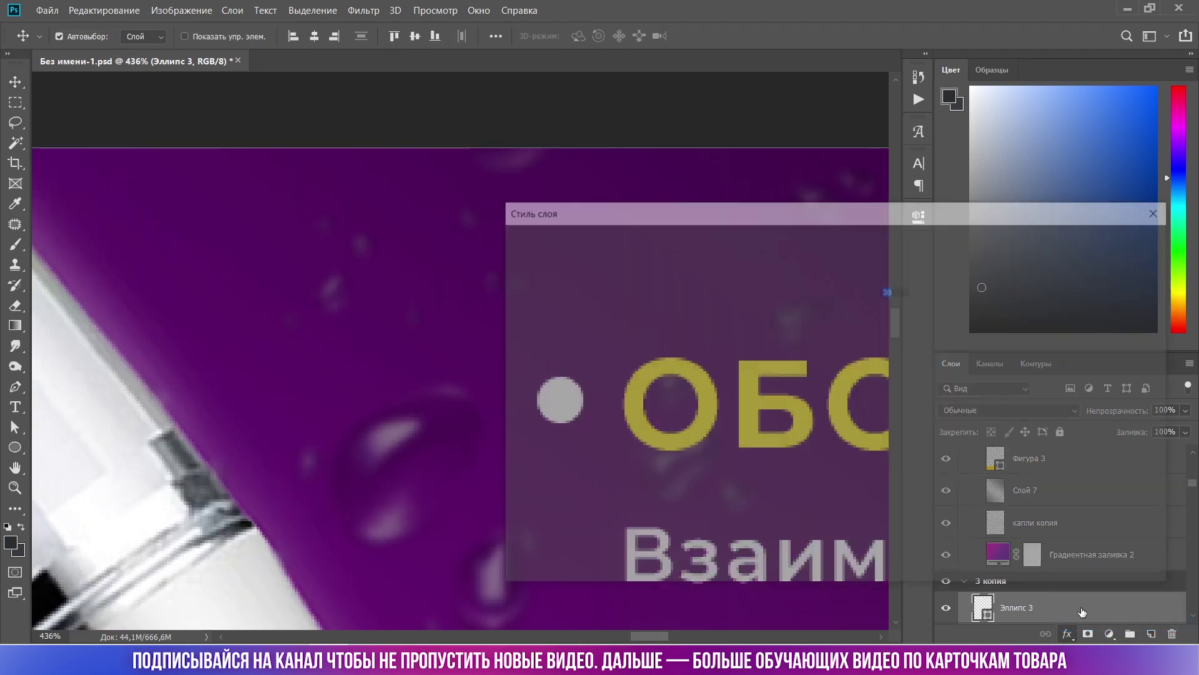
drag(877, 212, 1018, 117)
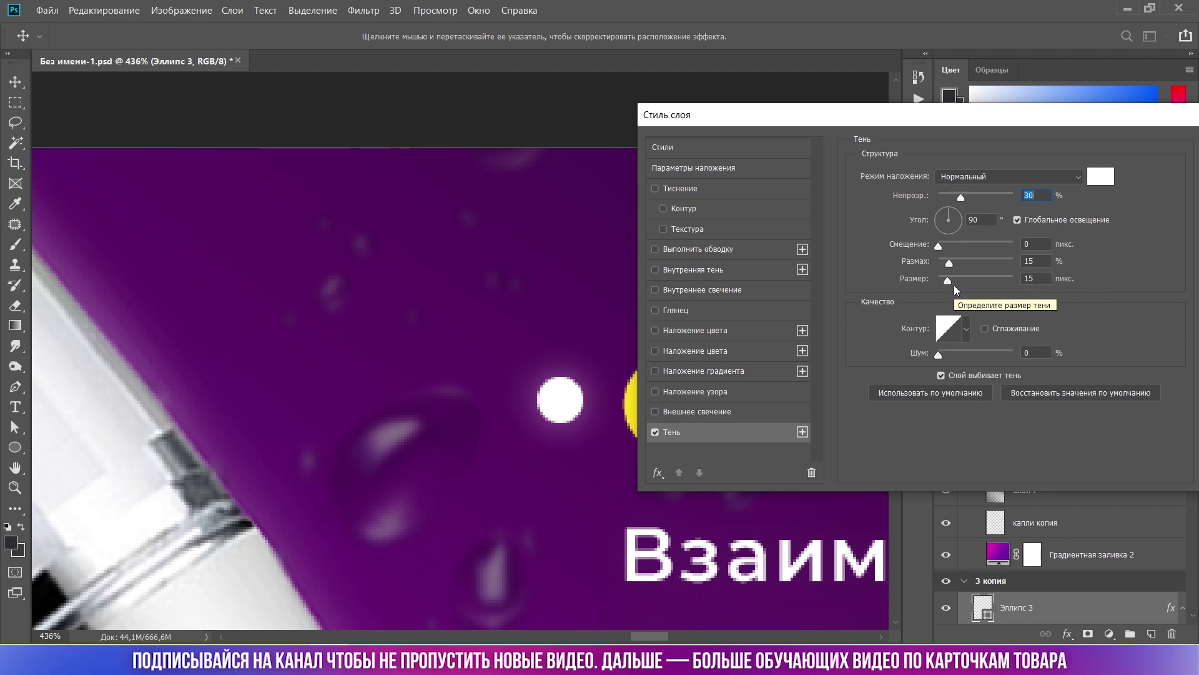
drag(1108, 116, 951, 138)
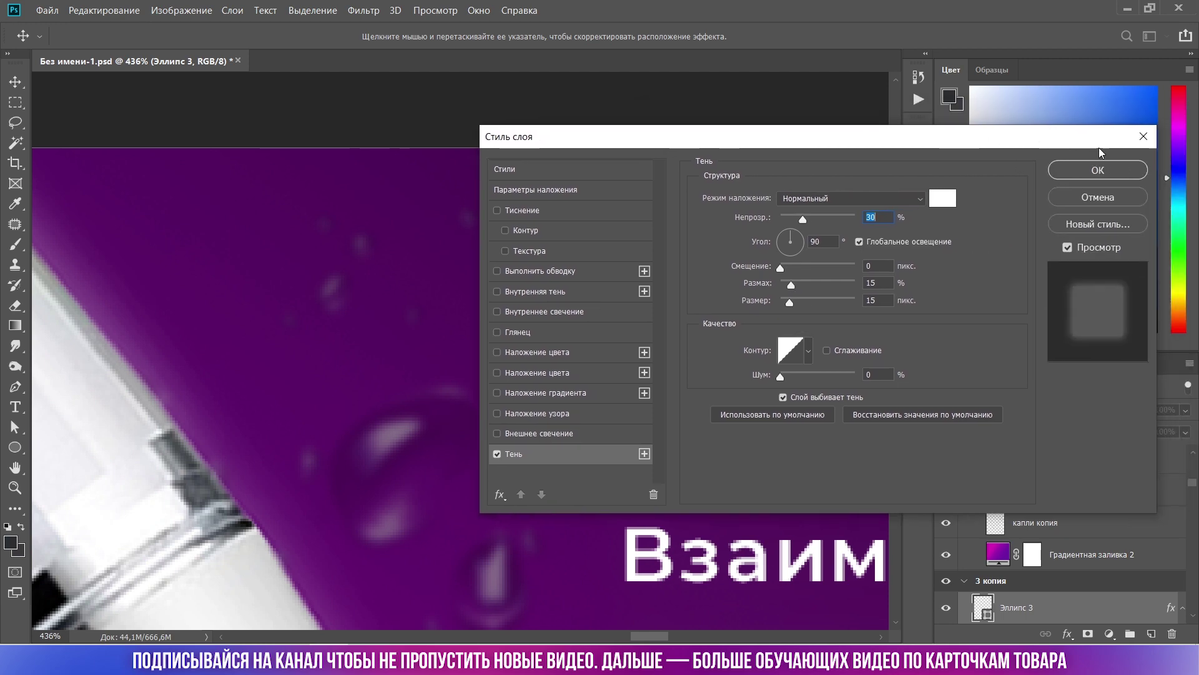
click(1098, 170)
scroll(550, 442, down, 3)
scroll(550, 442, down, 3)
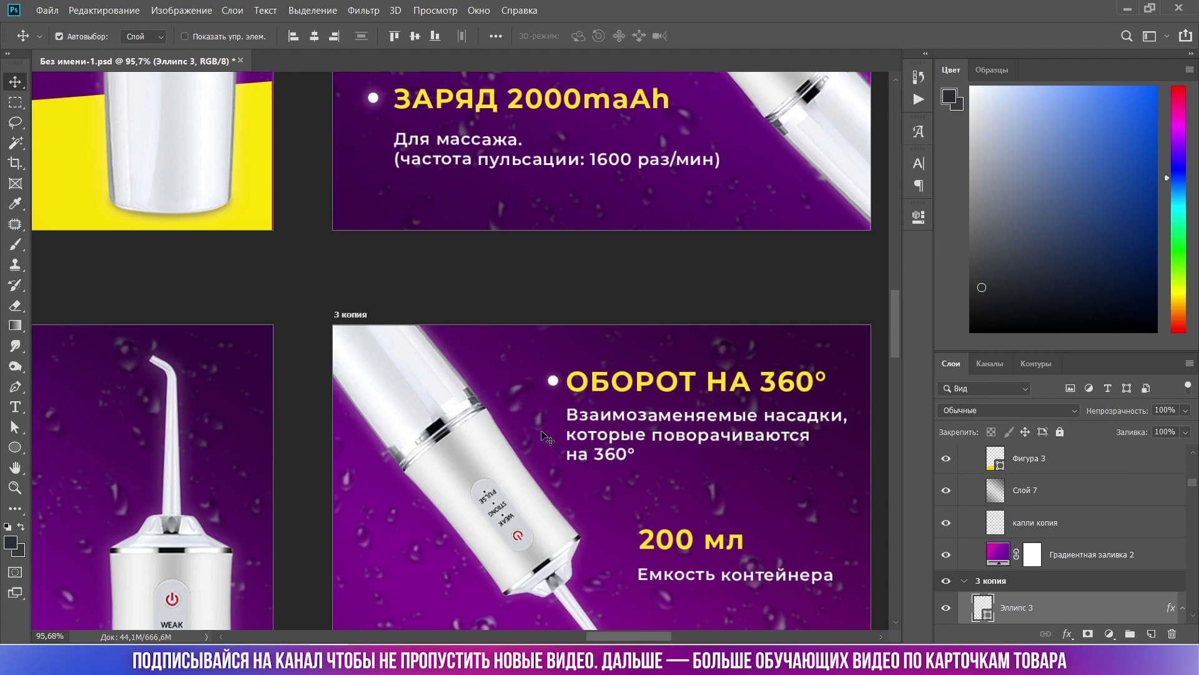
scroll(550, 443, down, 2)
scroll(550, 442, up, 1)
scroll(537, 406, up, 1)
scroll(524, 350, up, 1)
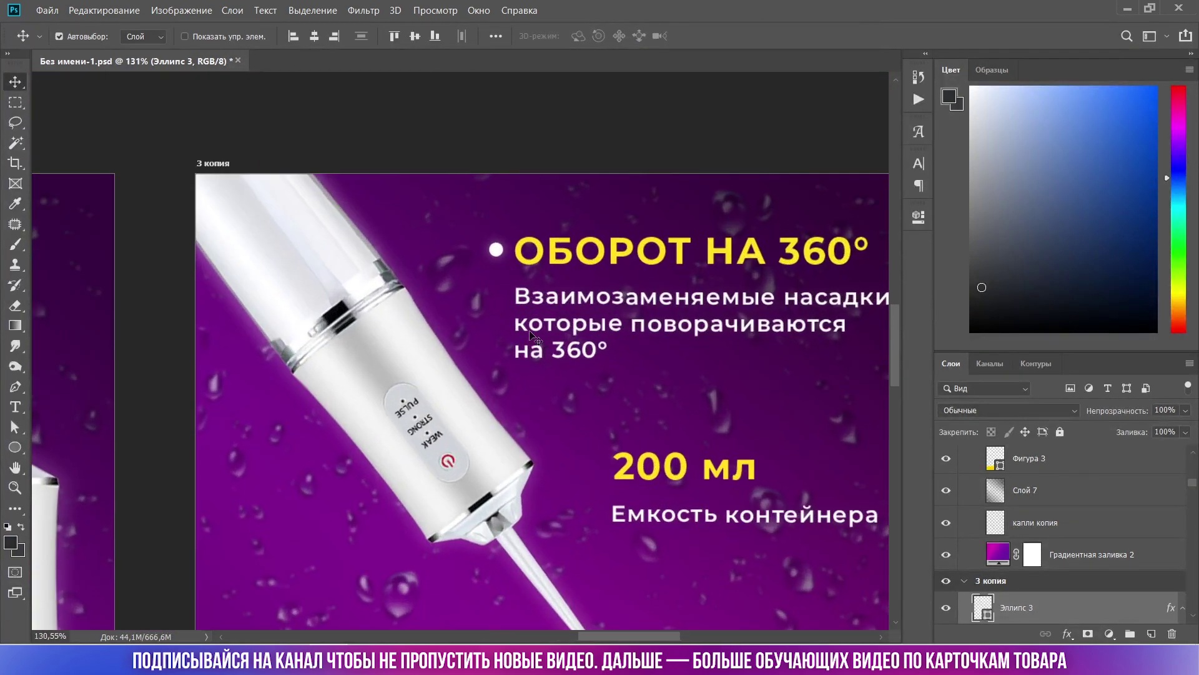
Place a copy of the dot down beside the 200 мл heading.
drag(496, 249, 595, 470)
scroll(534, 558, down, 5)
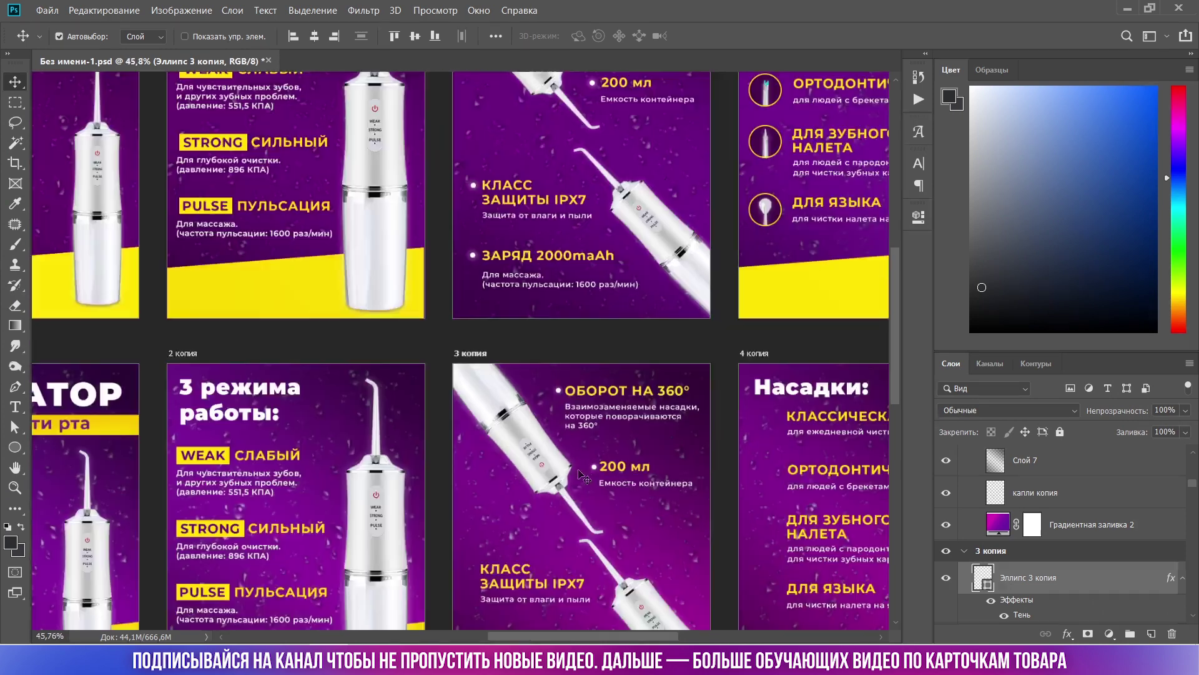
scroll(534, 557, up, 2)
scroll(534, 558, up, 1)
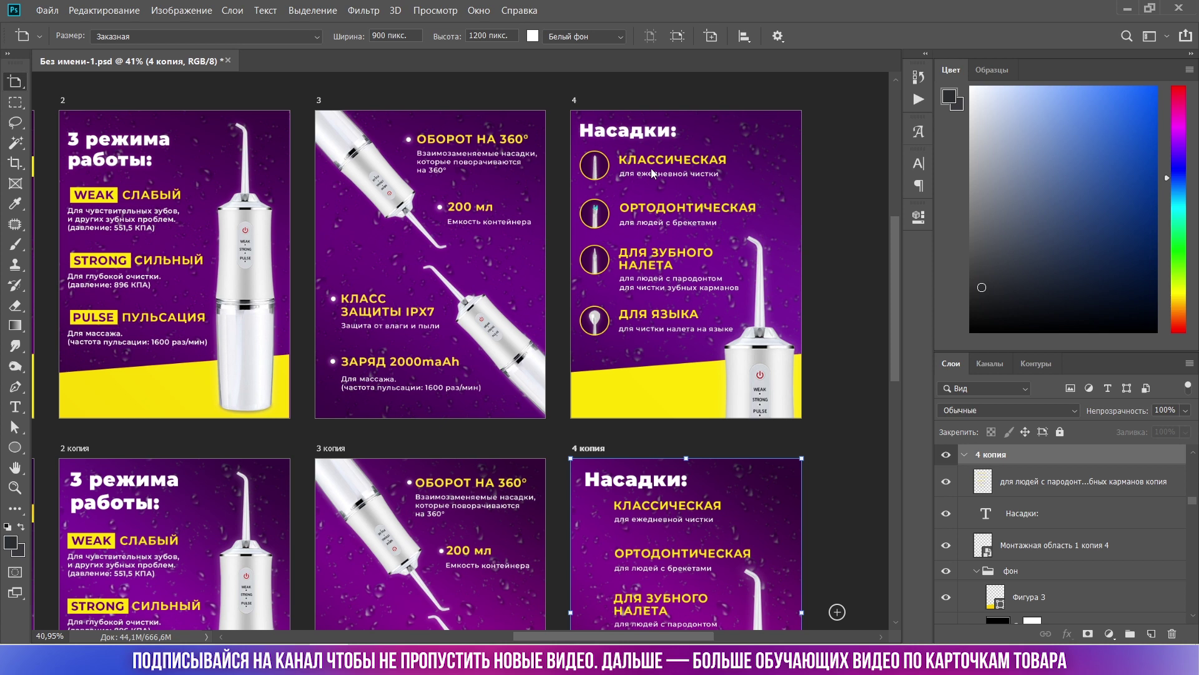
scroll(634, 477, left, 5)
scroll(634, 478, up, 3)
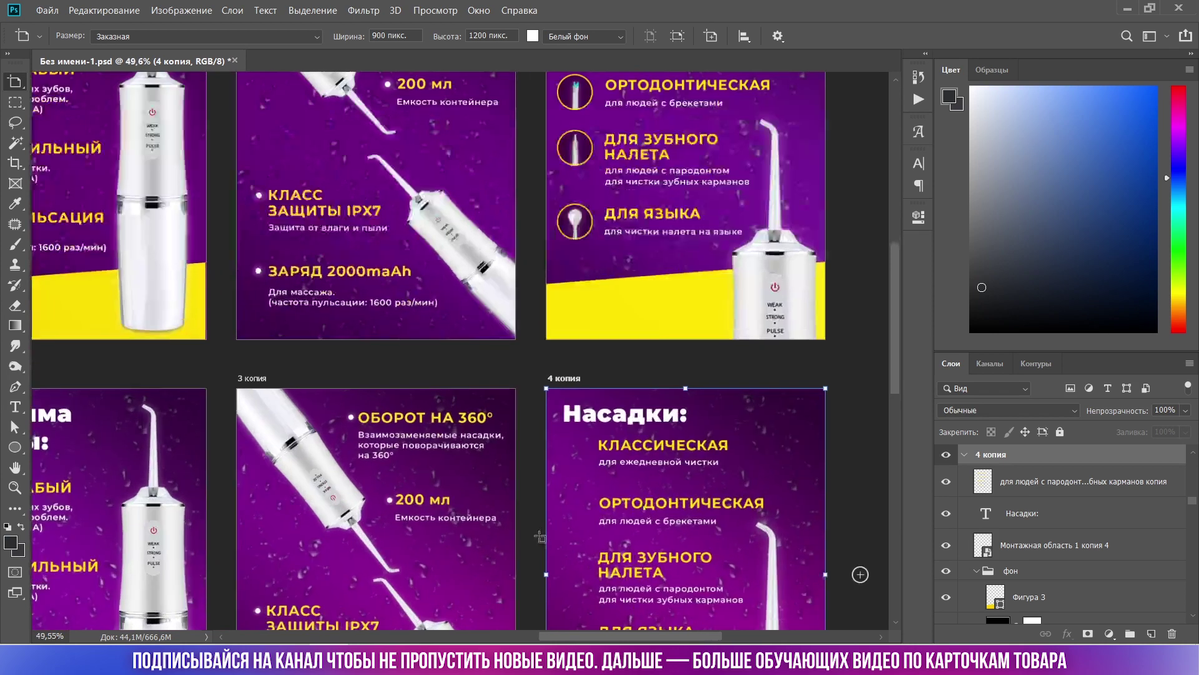
scroll(635, 478, down, 1)
Draw a circle left of КЛАССИЧЕСКАЯ on 4 копия and scale it to about 92%.
click(15, 447)
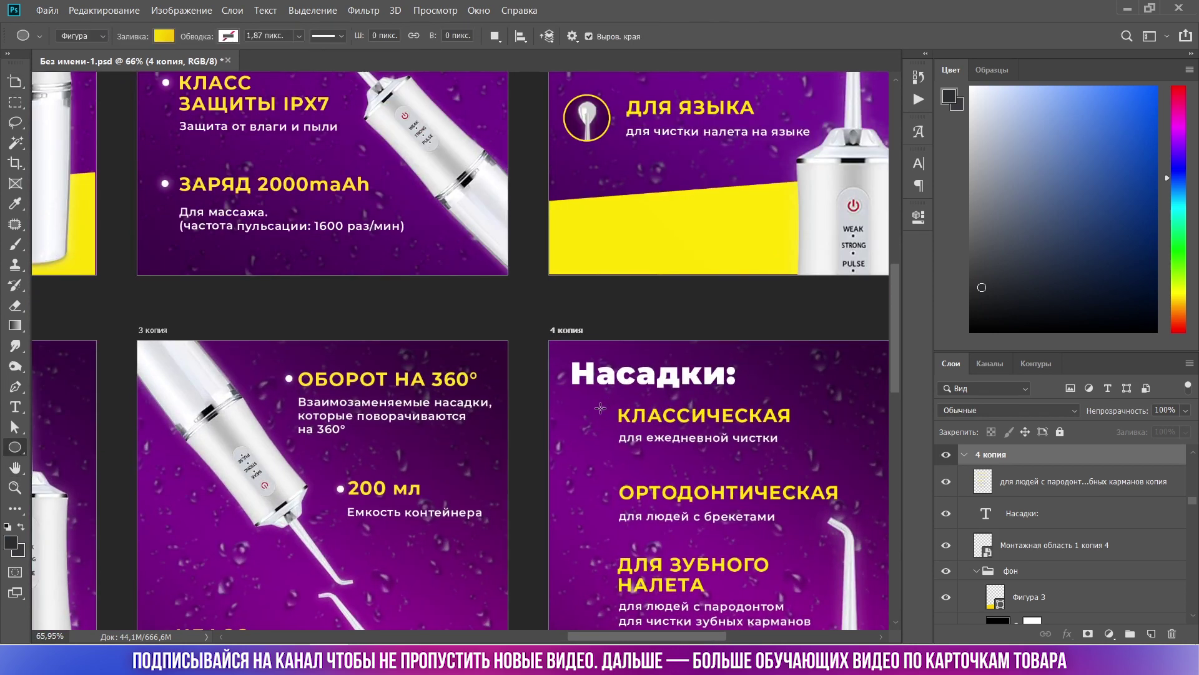
mouse_move(581, 410)
mouse_down()
mouse_move(622, 462)
mouse_move(587, 422)
mouse_up()
key(ctrl+t)
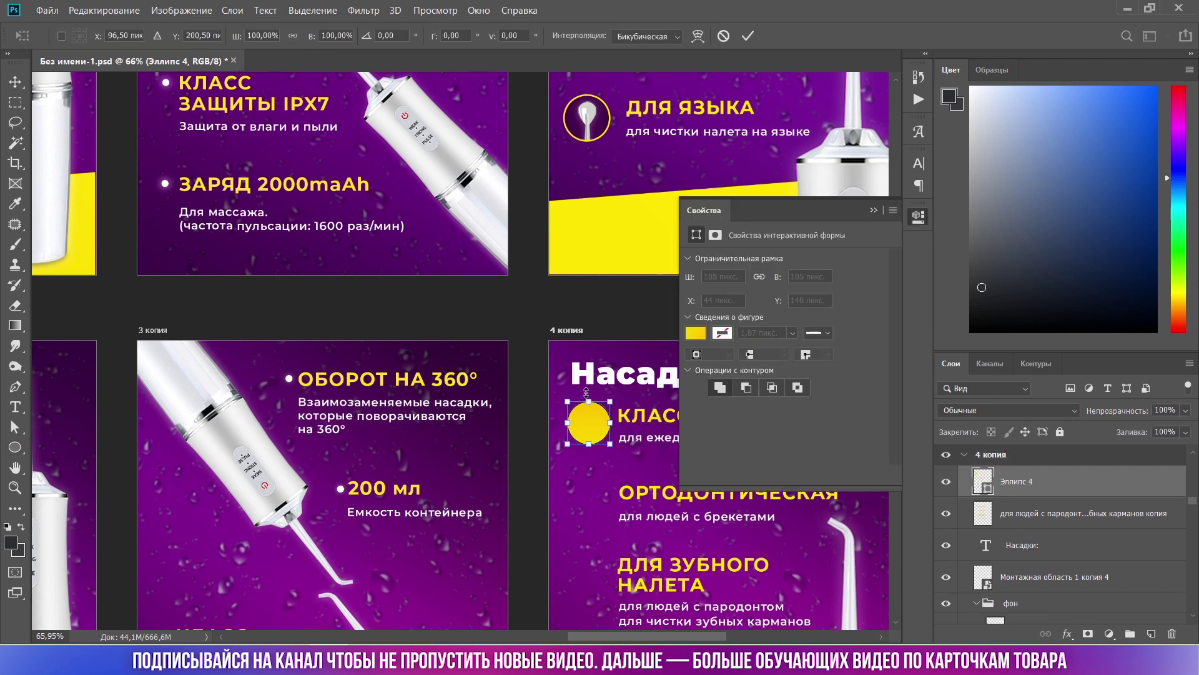
drag(571, 396, 573, 398)
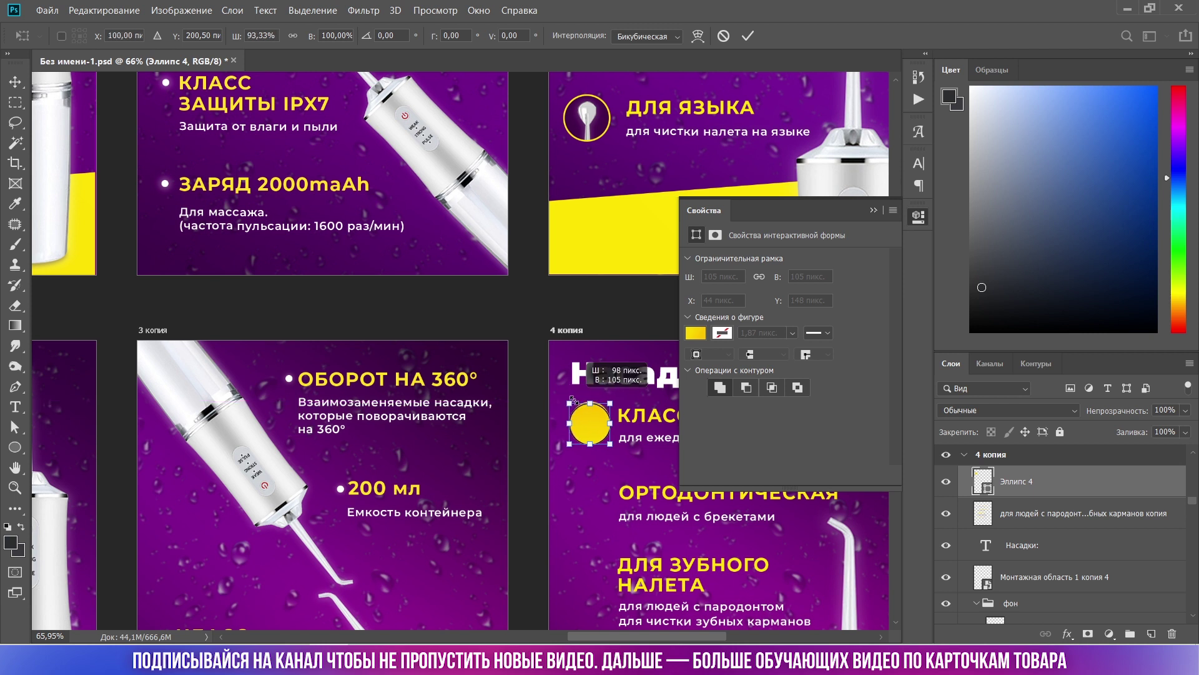
drag(572, 399, 574, 400)
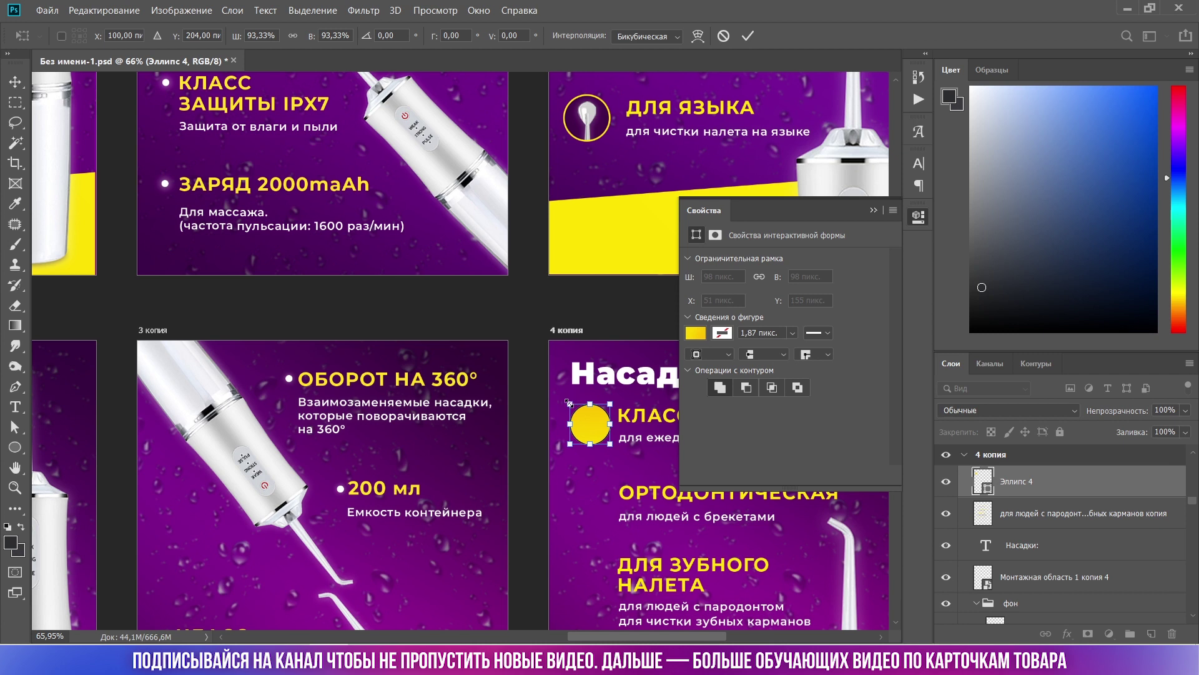
drag(570, 404, 570, 405)
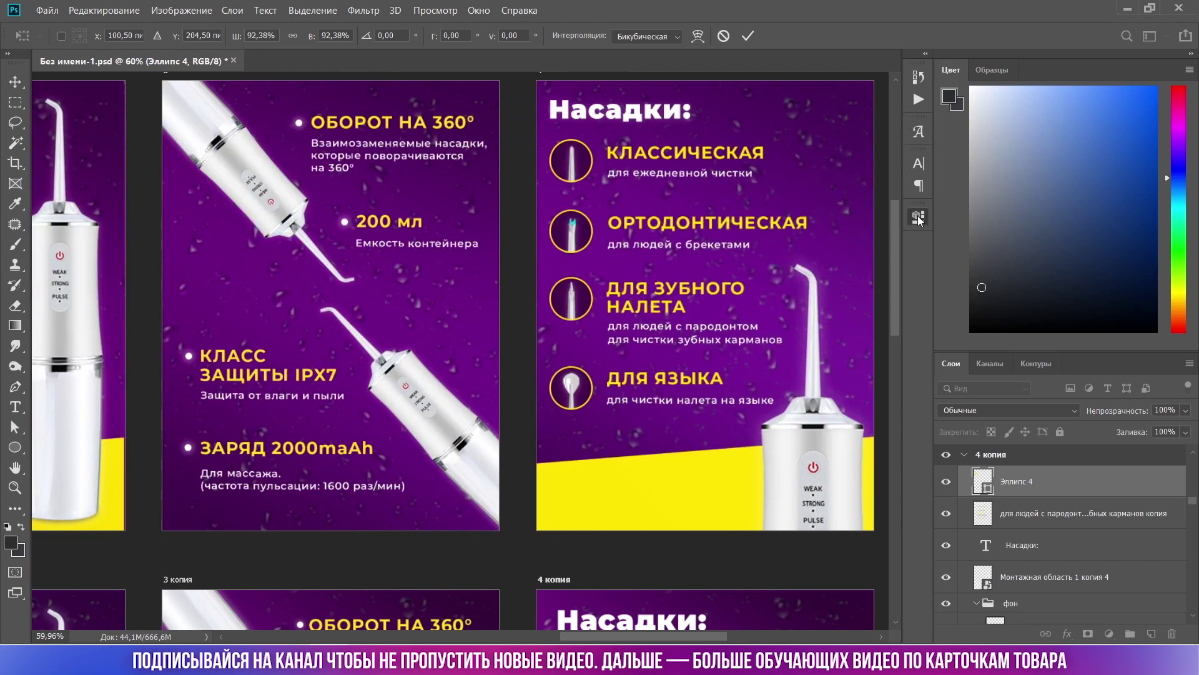
click(918, 216)
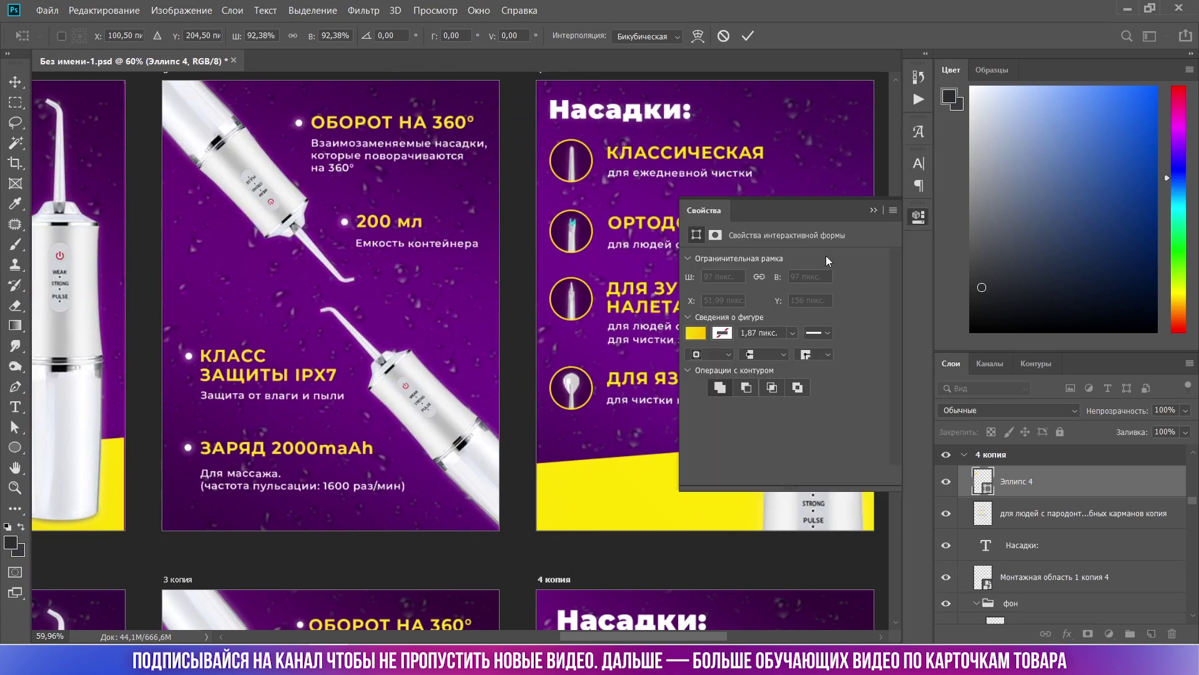
Fill Эллипс 4 with purple #43024b and give it a 3 px yellow #ffe402 stroke.
click(695, 333)
click(768, 363)
click(747, 359)
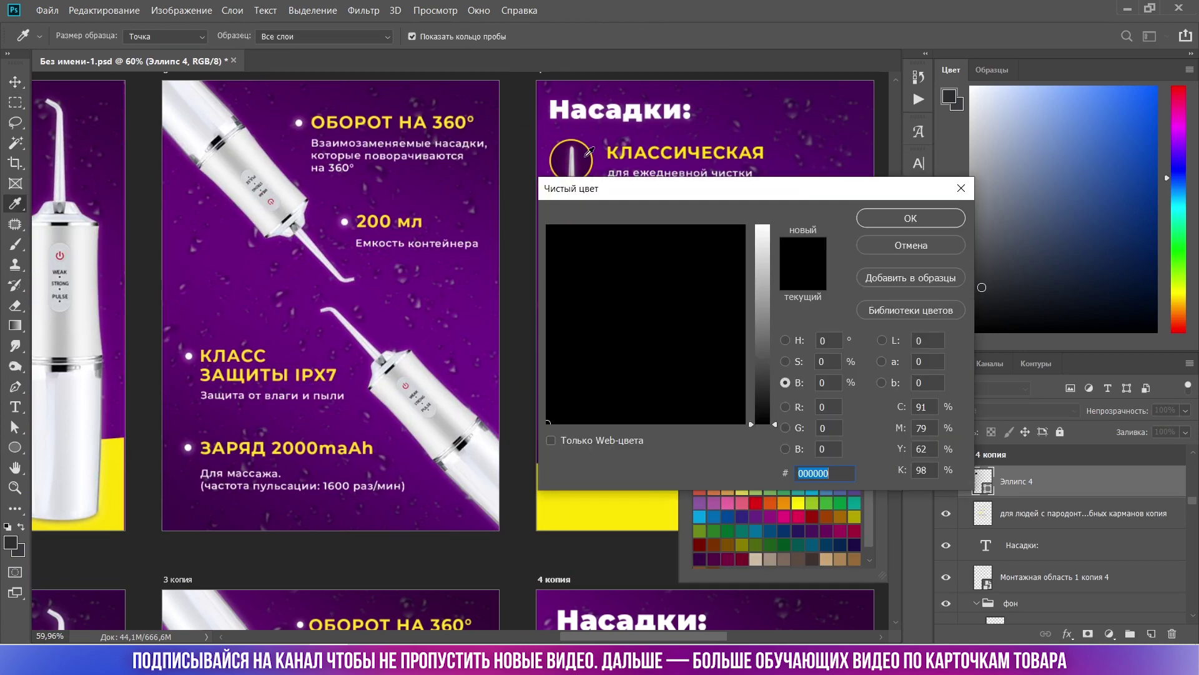
click(586, 156)
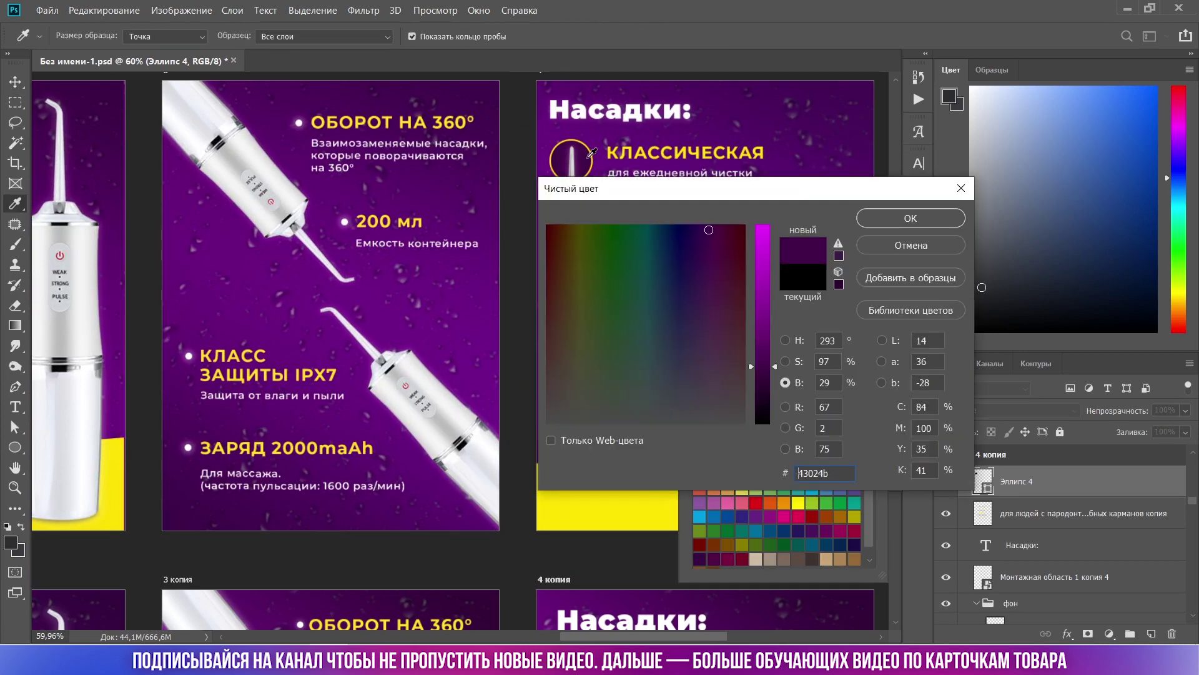
click(909, 217)
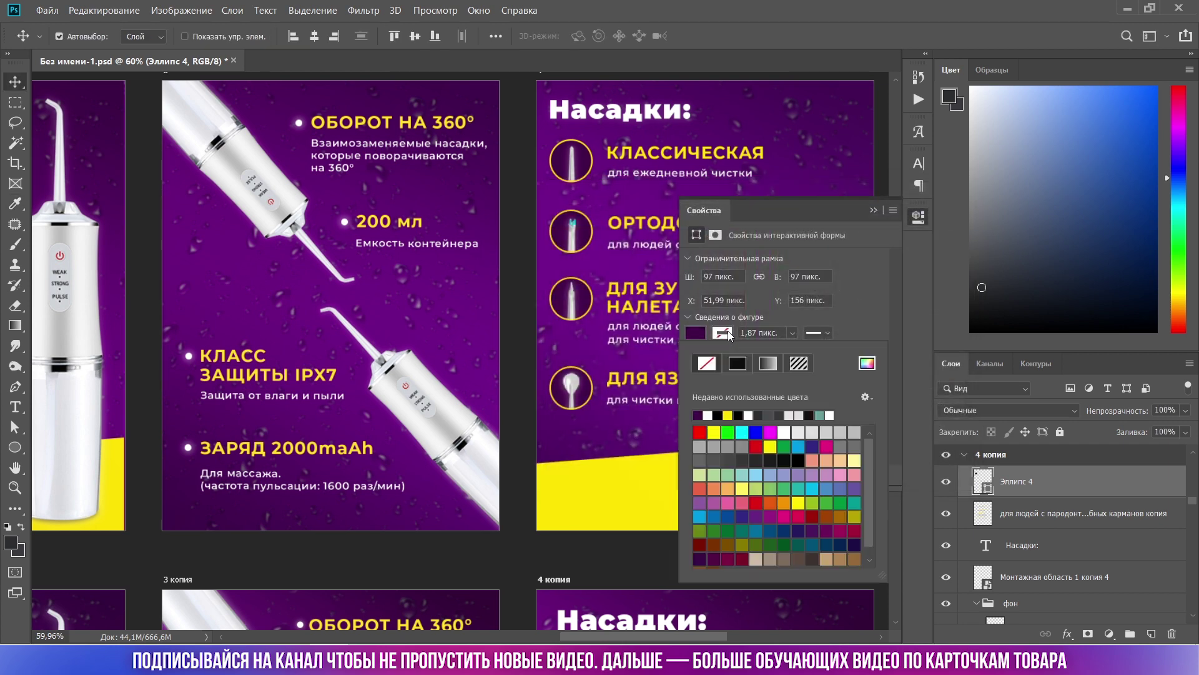
click(866, 364)
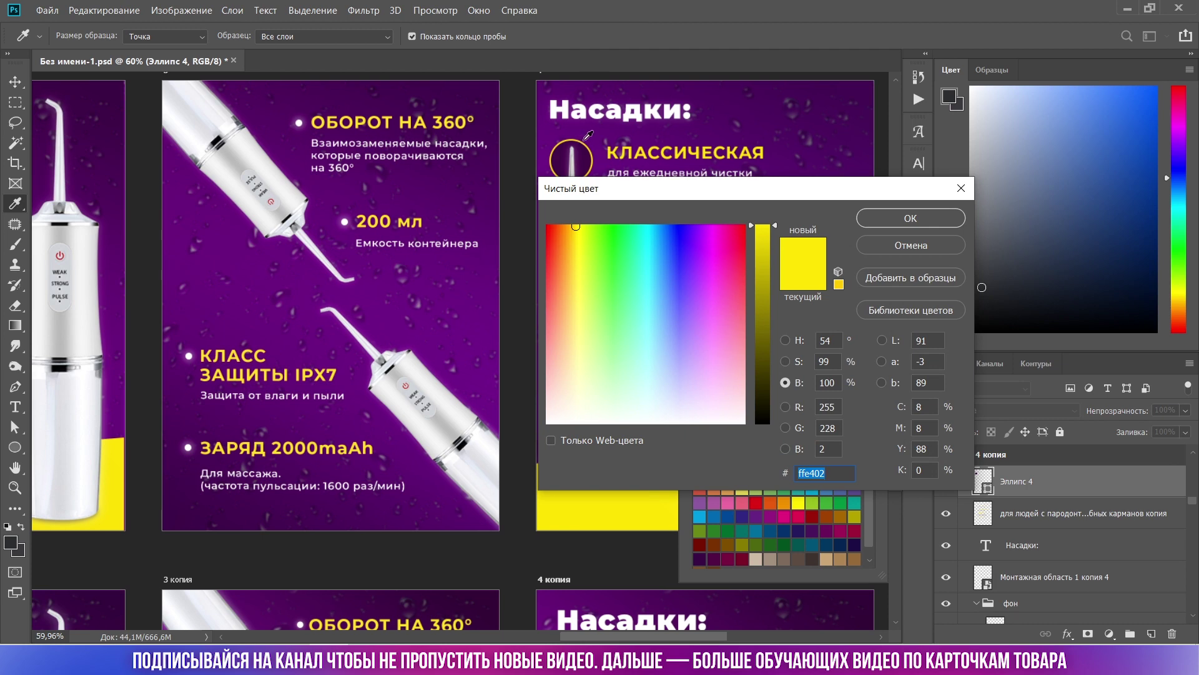
click(906, 232)
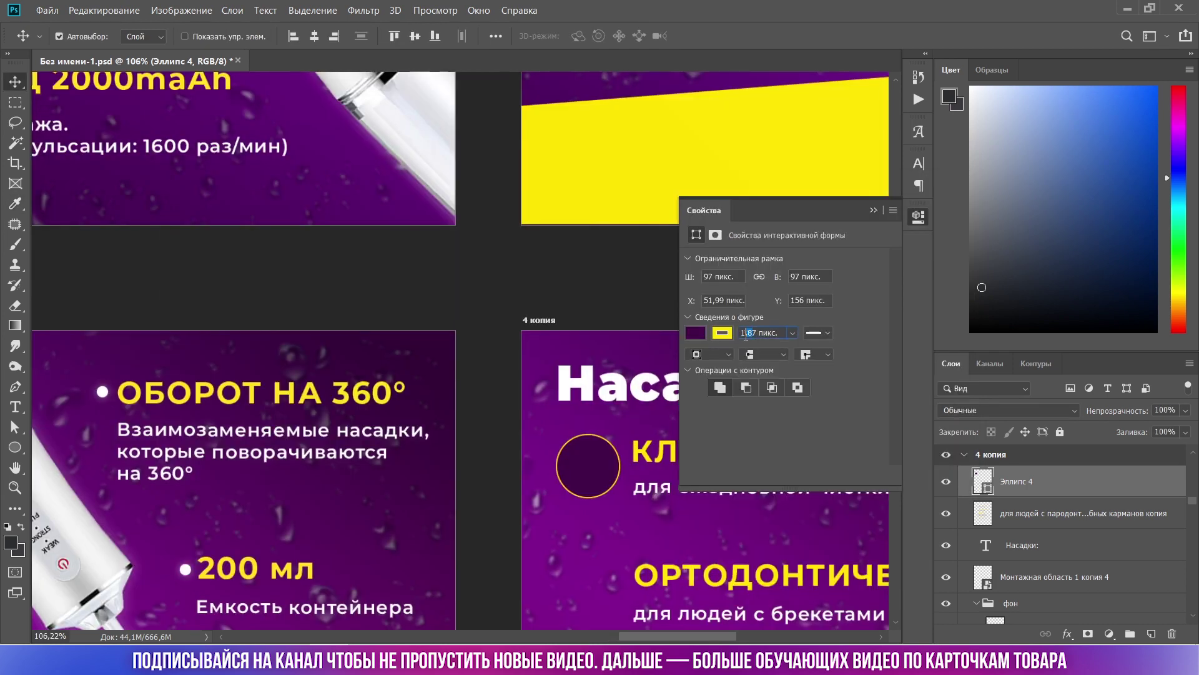
text(11)
text(3)
key(Return)
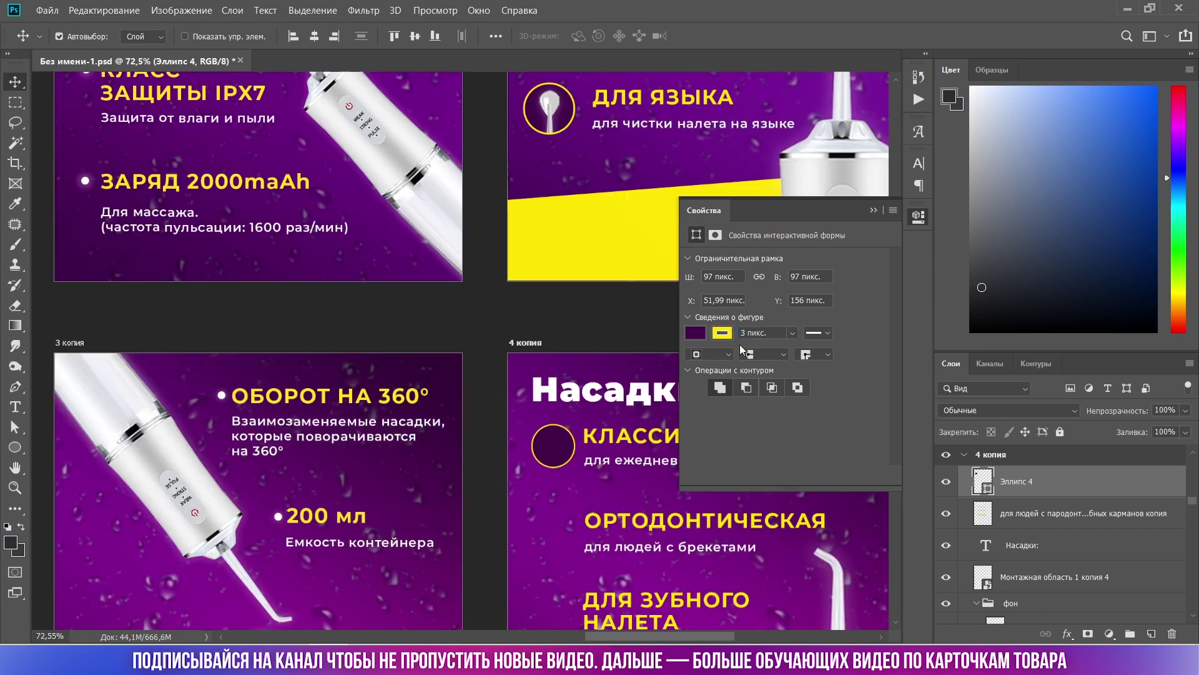
key(ctrl+0)
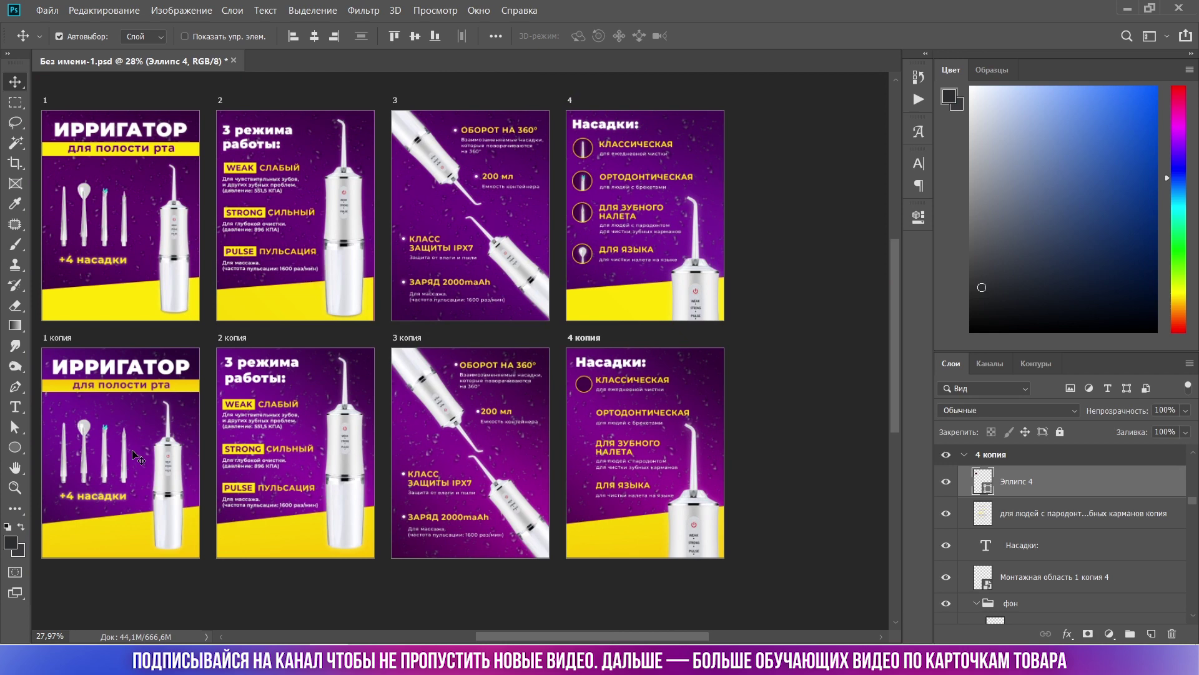
Copy the nozzles picture onto the 4 копия card and shrink it over the first circle.
click(86, 459)
drag(86, 458, 605, 403)
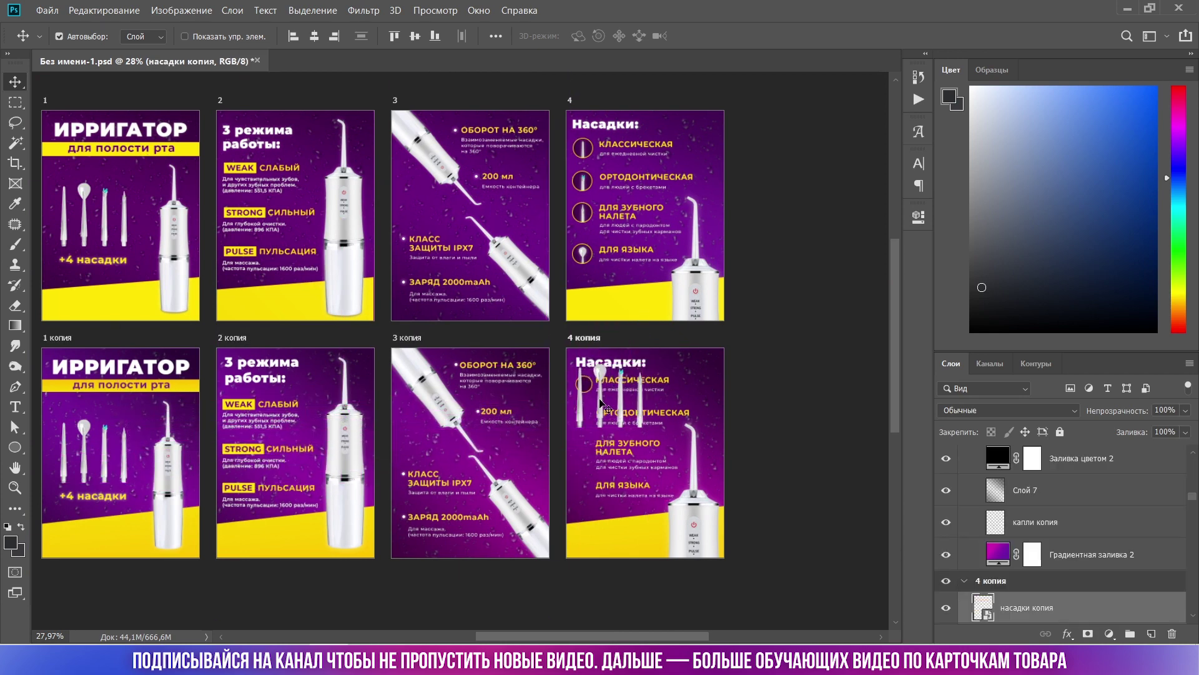
scroll(603, 403, up, 2)
scroll(601, 402, up, 2)
scroll(601, 401, up, 1)
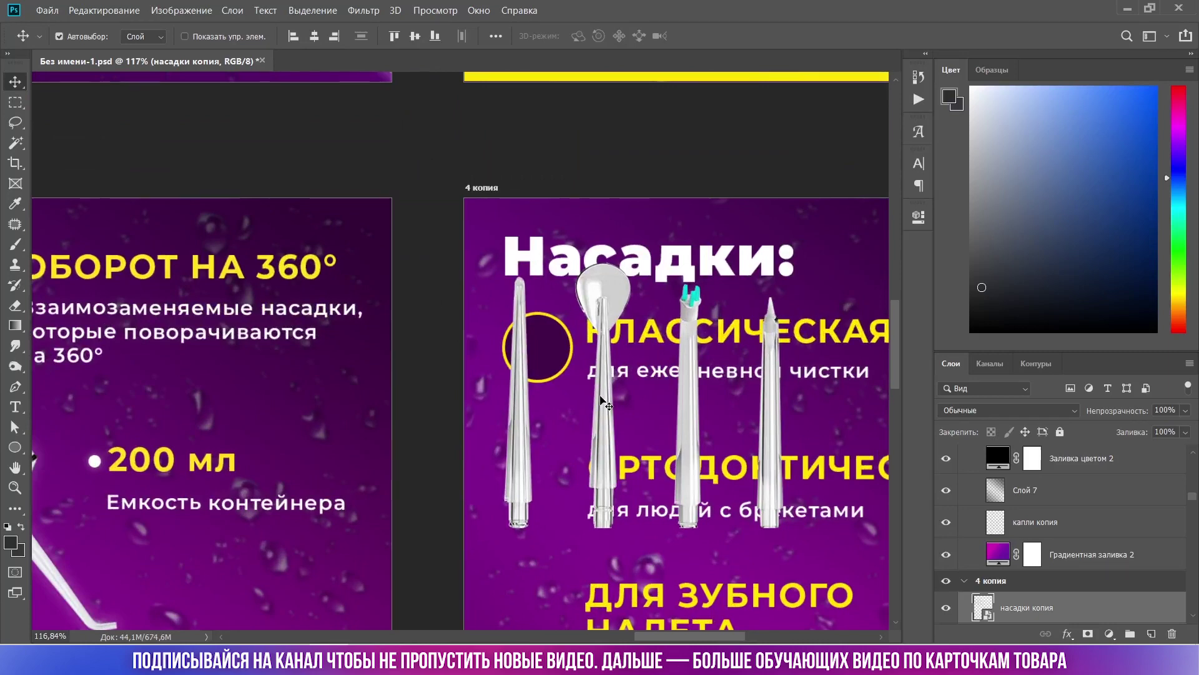
key(Right)
key(Right)
key(Right)
key(ctrl+t)
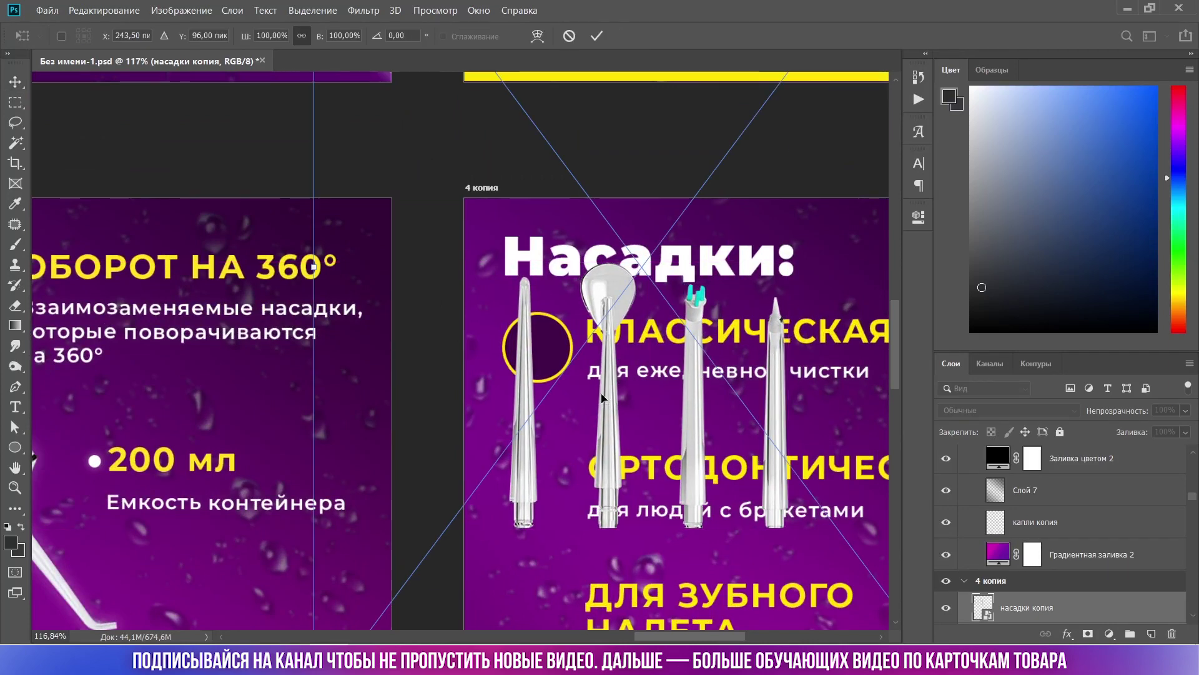
scroll(587, 364, down, 3)
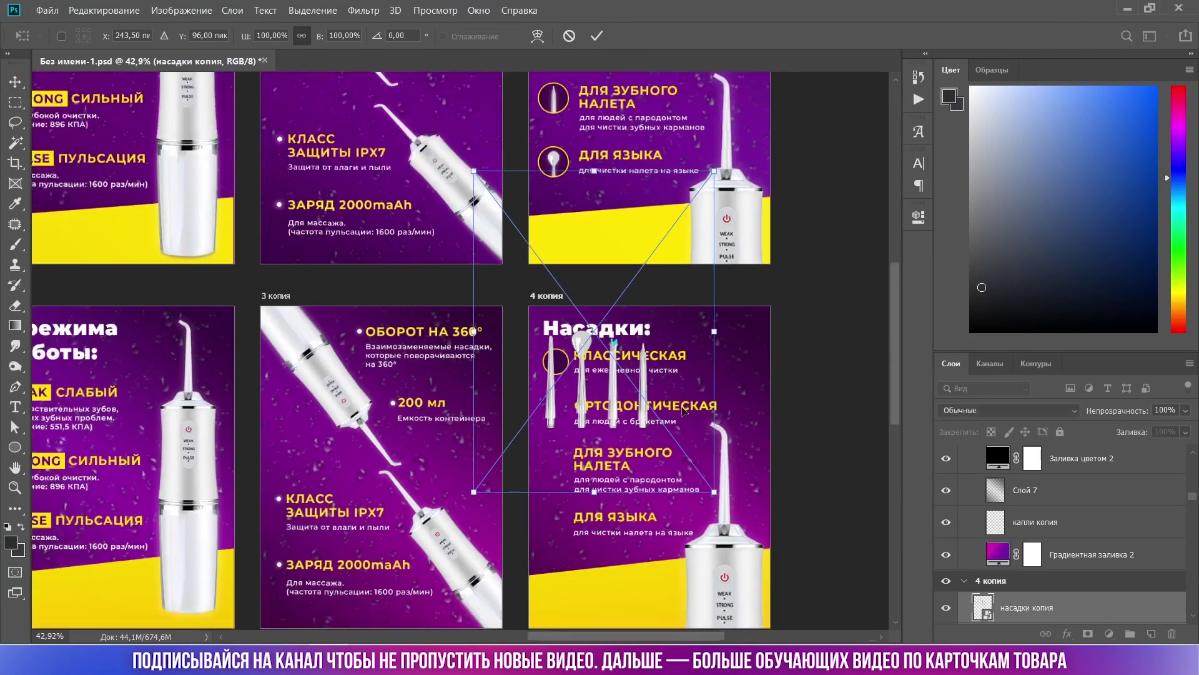
drag(712, 496, 645, 400)
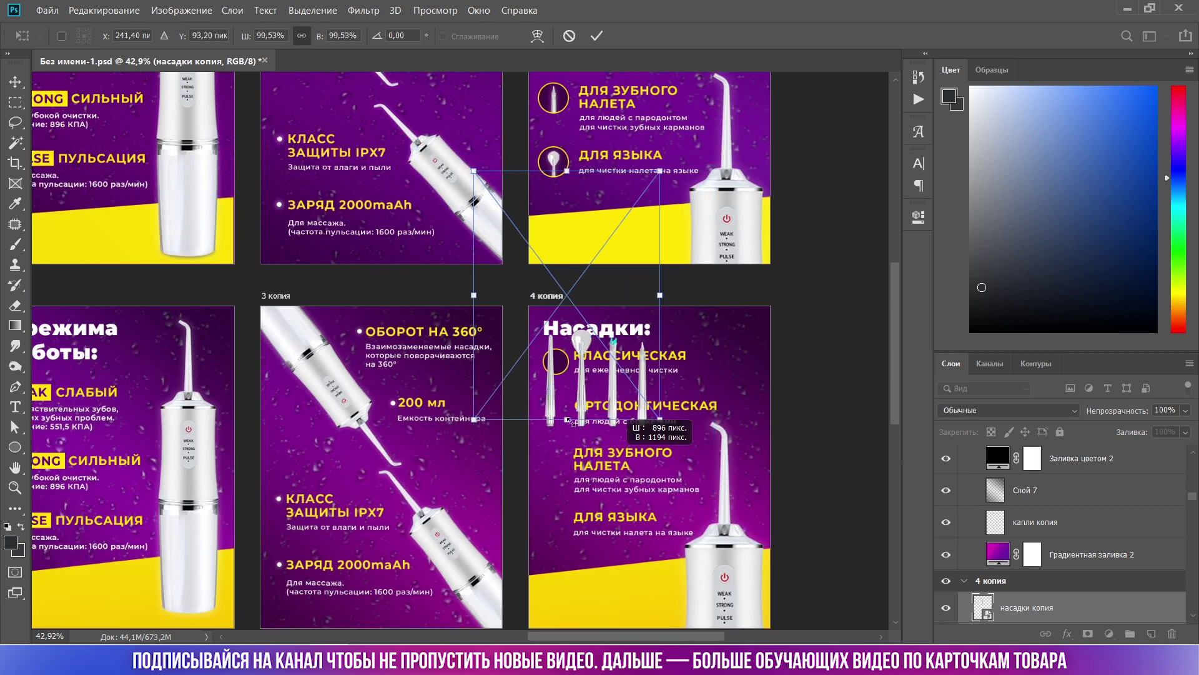
drag(585, 356, 567, 376)
key(Return)
scroll(566, 376, up, 5)
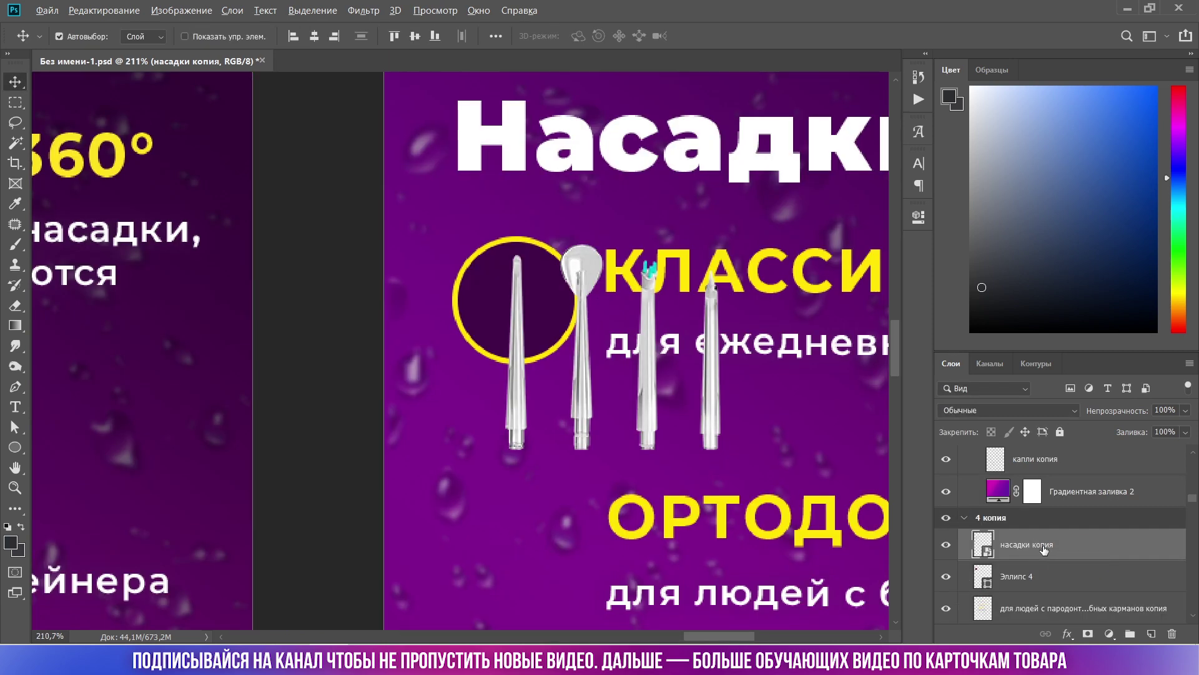
Move the nozzles layer above Эллипс 4 and clip it to the circle.
drag(1051, 559, 1051, 557)
alt+click(1051, 555)
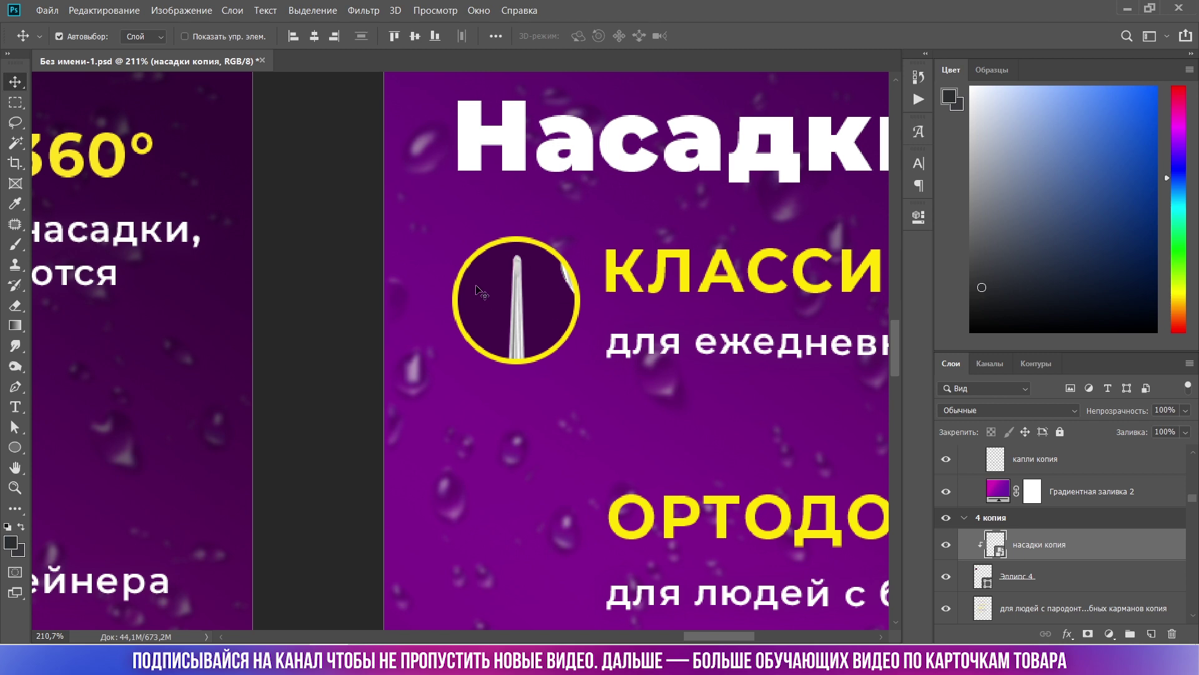
scroll(553, 267, up, 1)
scroll(534, 284, up, 1)
scroll(534, 284, up, 4)
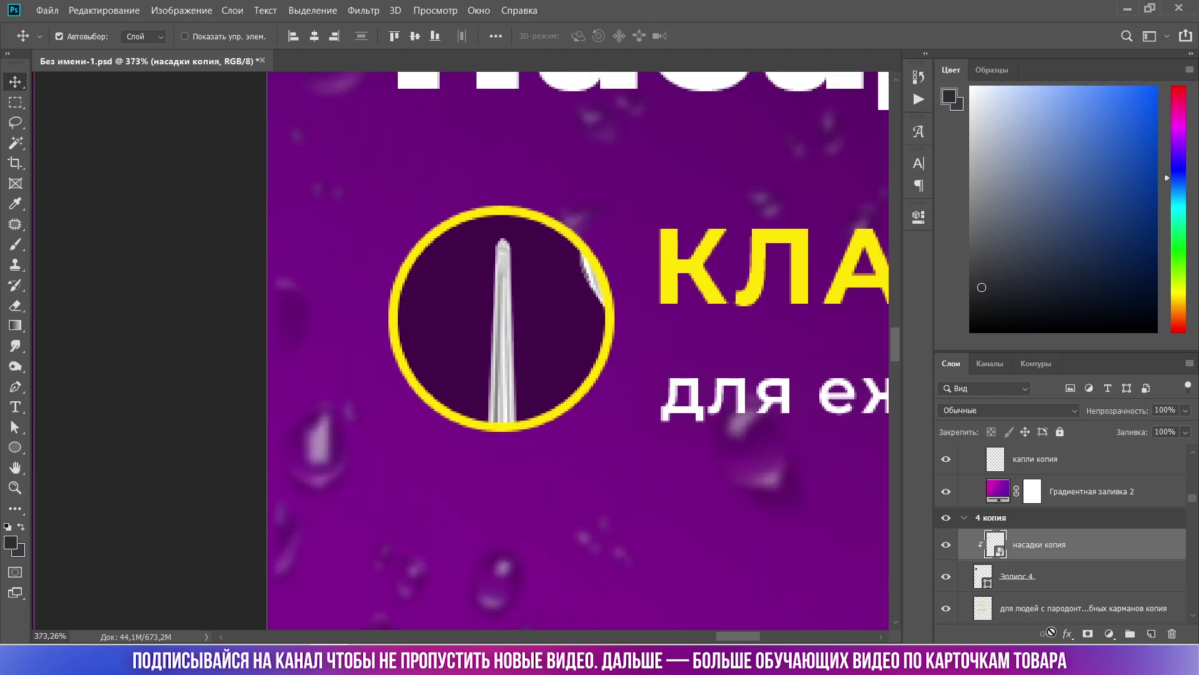
Add a layer mask to the clipped nozzles layer.
click(1086, 635)
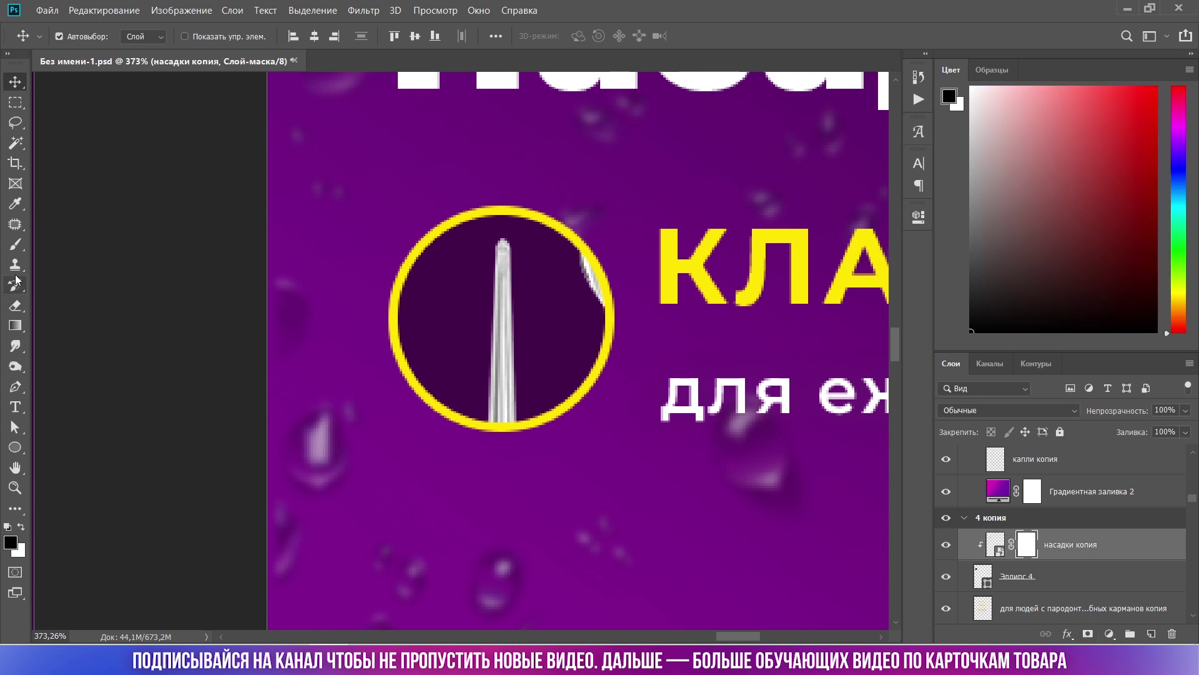
click(14, 244)
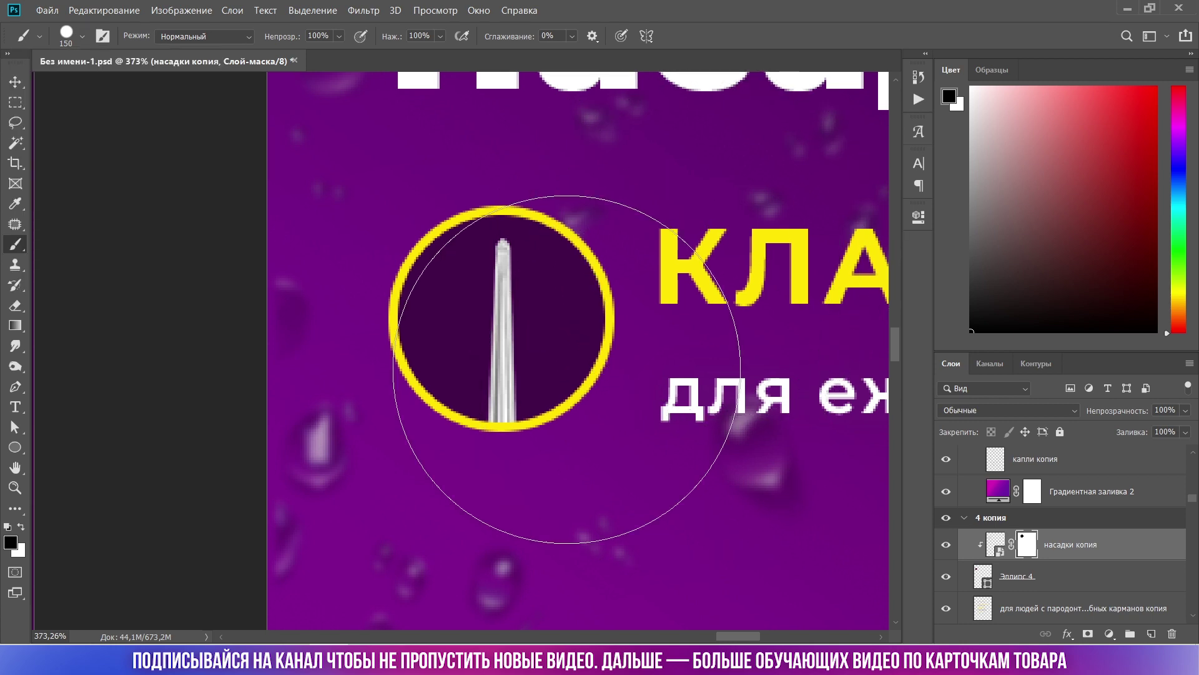
click(15, 81)
scroll(472, 313, down, 1)
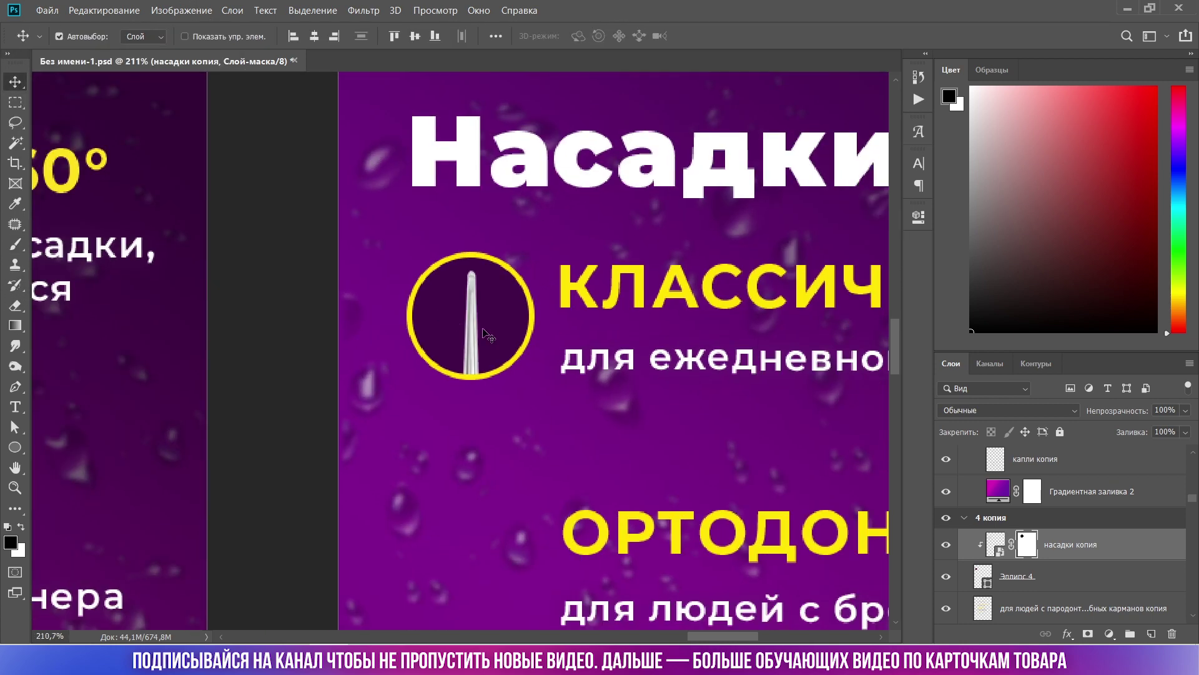
scroll(472, 312, down, 3)
scroll(473, 312, down, 3)
scroll(473, 312, down, 2)
scroll(480, 143, up, 3)
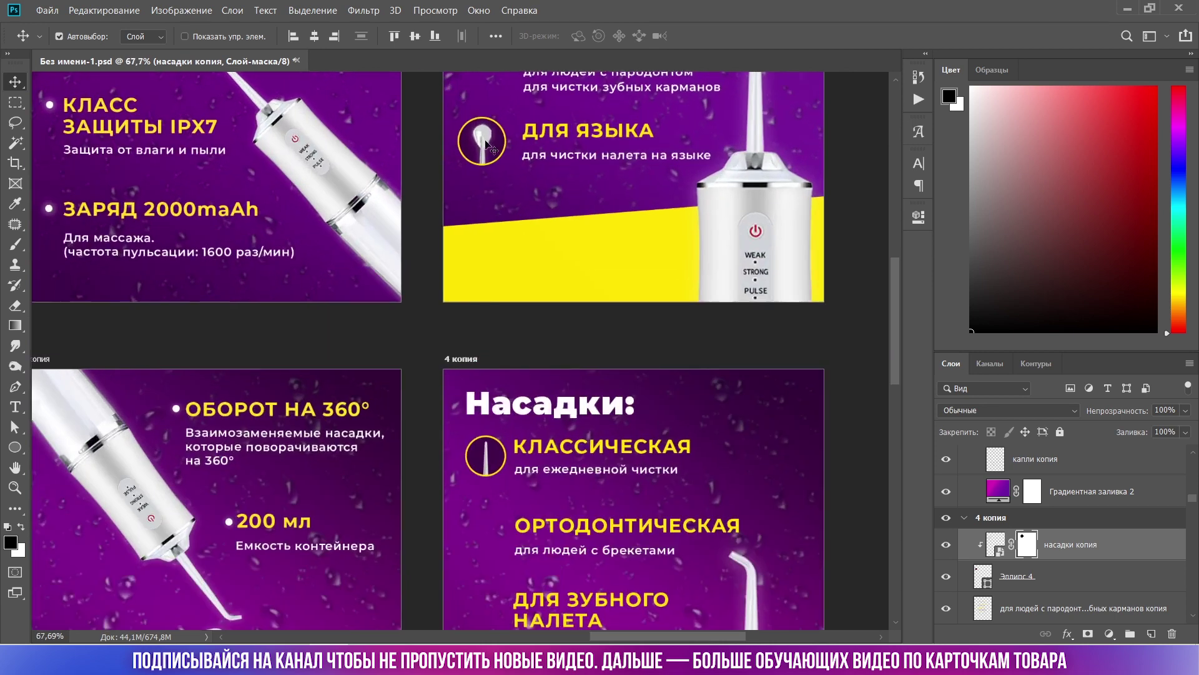
scroll(481, 143, up, 3)
scroll(481, 143, up, 2)
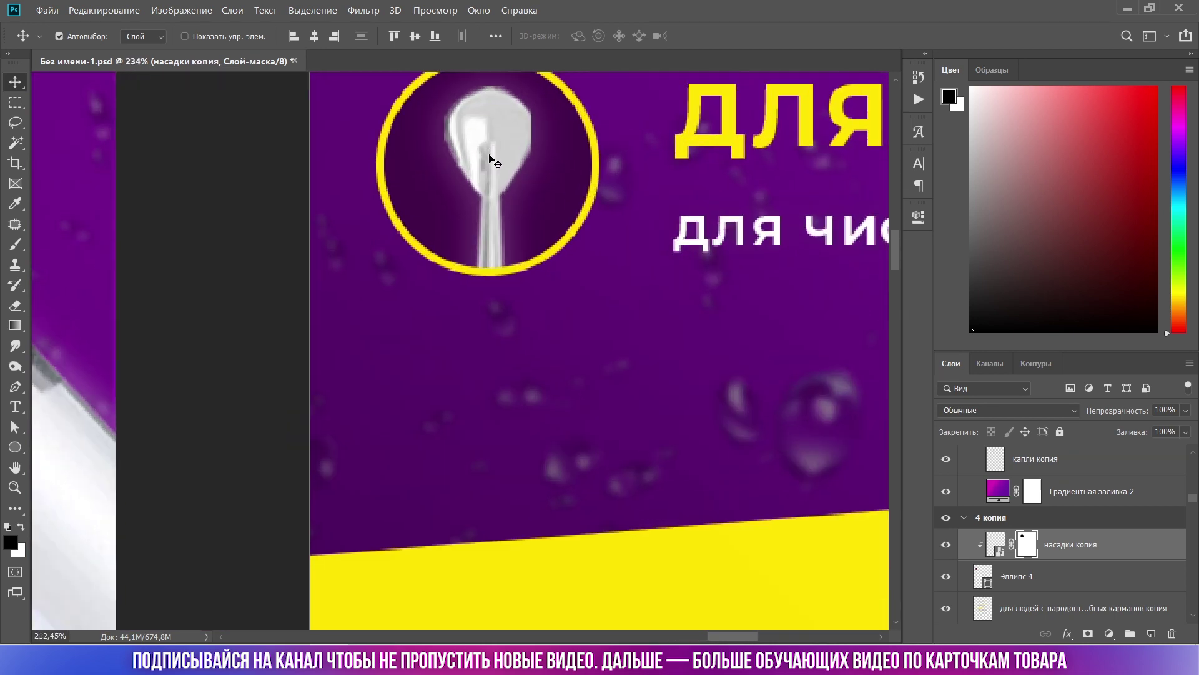
scroll(484, 152, down, 3)
scroll(625, 343, down, 2)
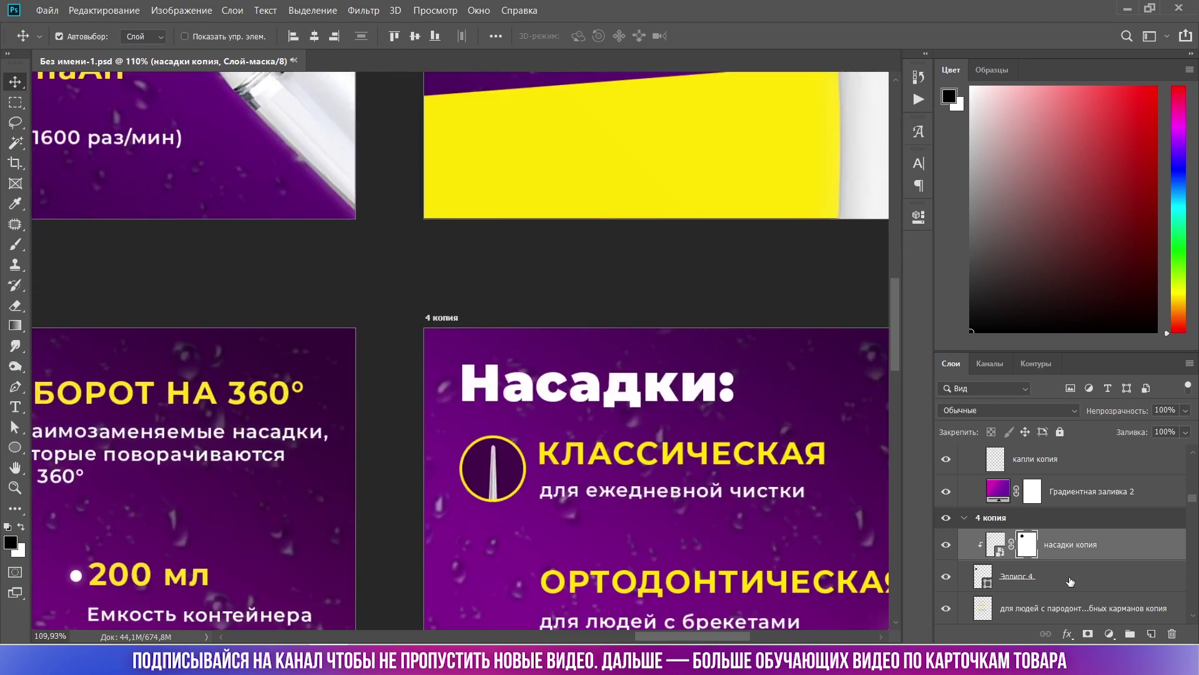
Give the clipped nozzle a white drop shadow at 30% opacity and 15 px size.
click(1067, 633)
click(1075, 621)
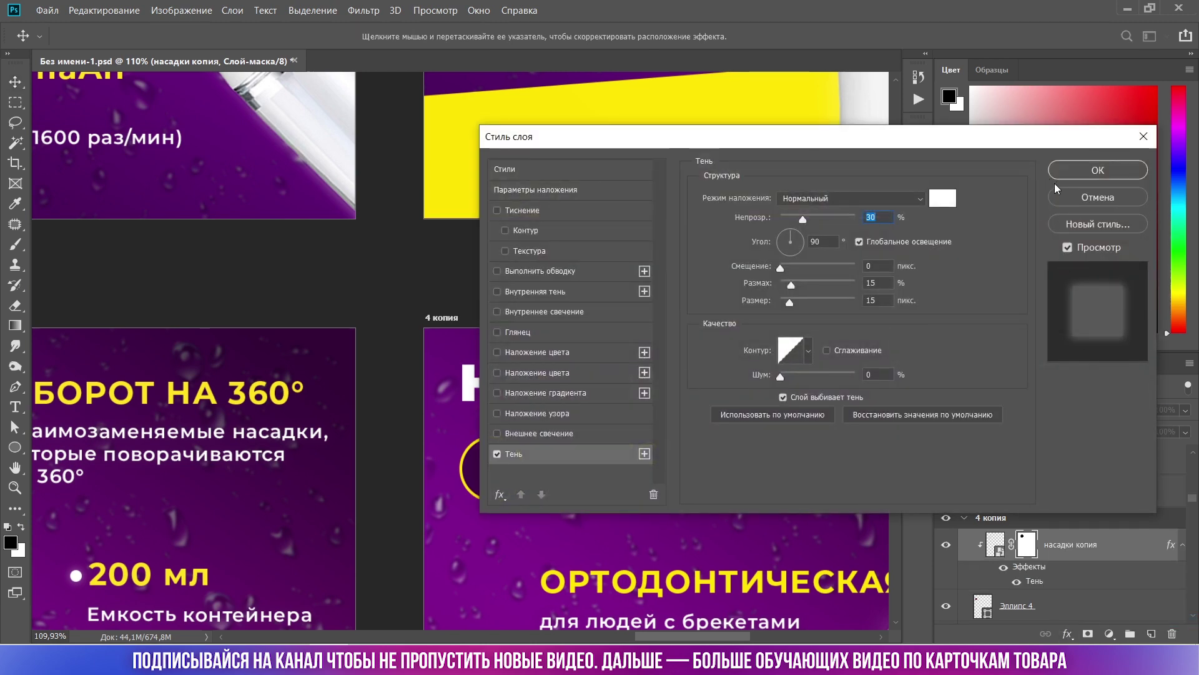
click(1074, 169)
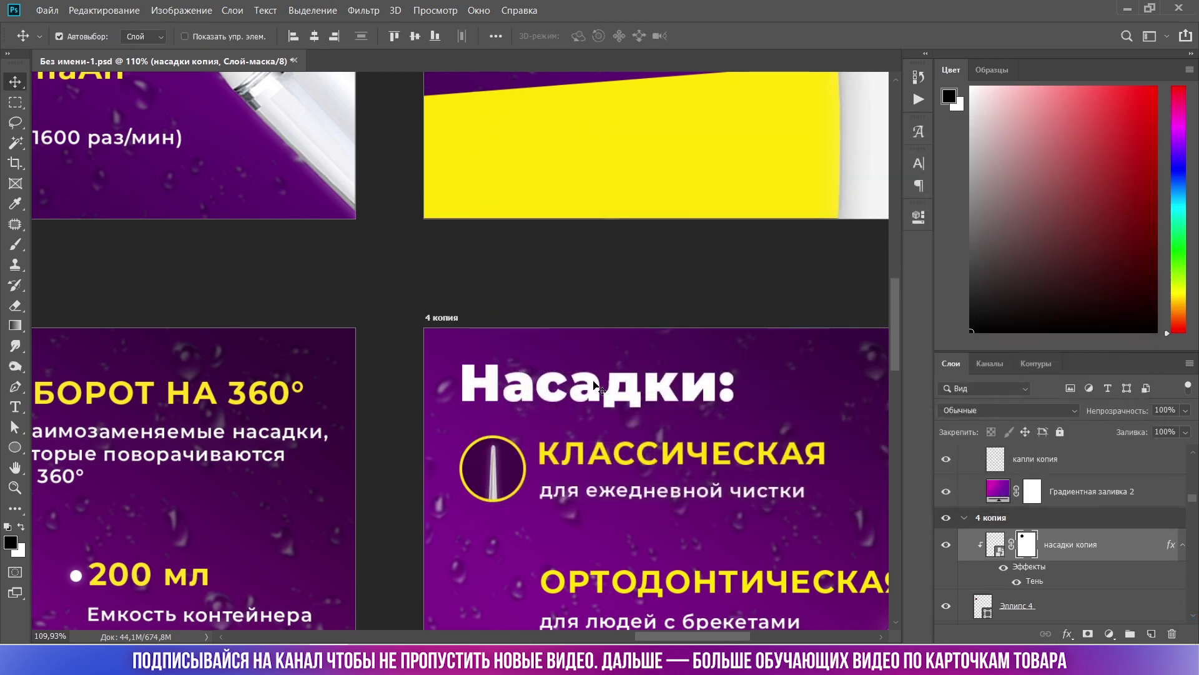
scroll(578, 371, down, 1)
scroll(577, 373, down, 3)
scroll(578, 373, down, 2)
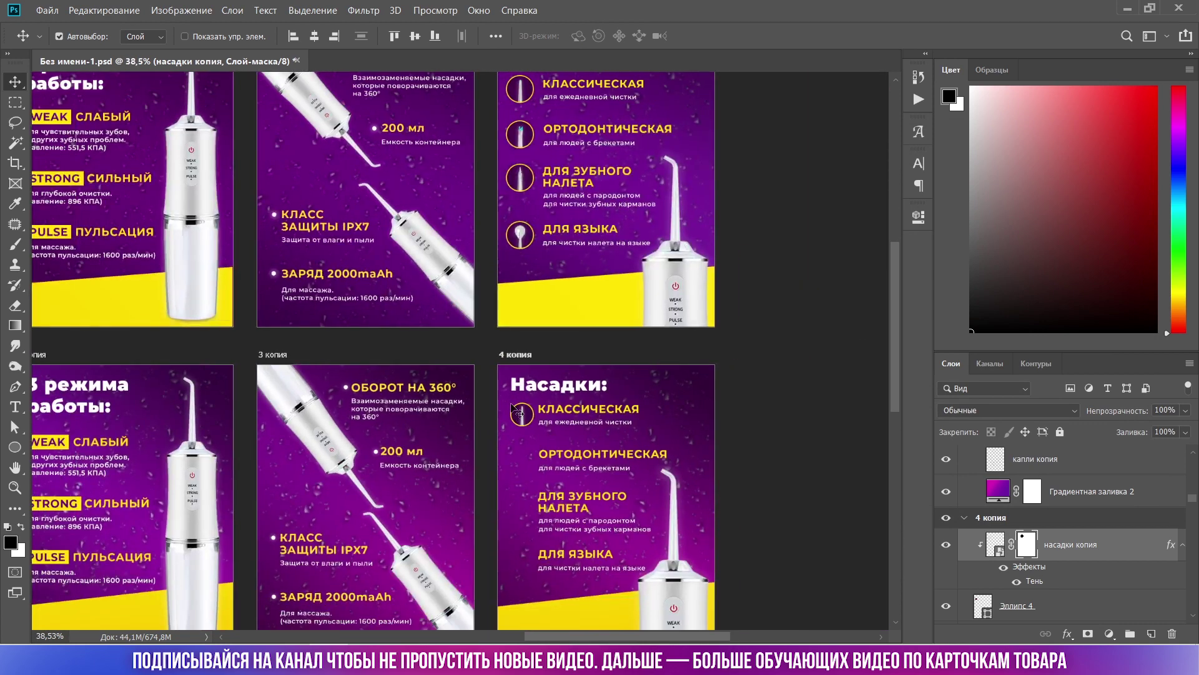
scroll(519, 449, down, 2)
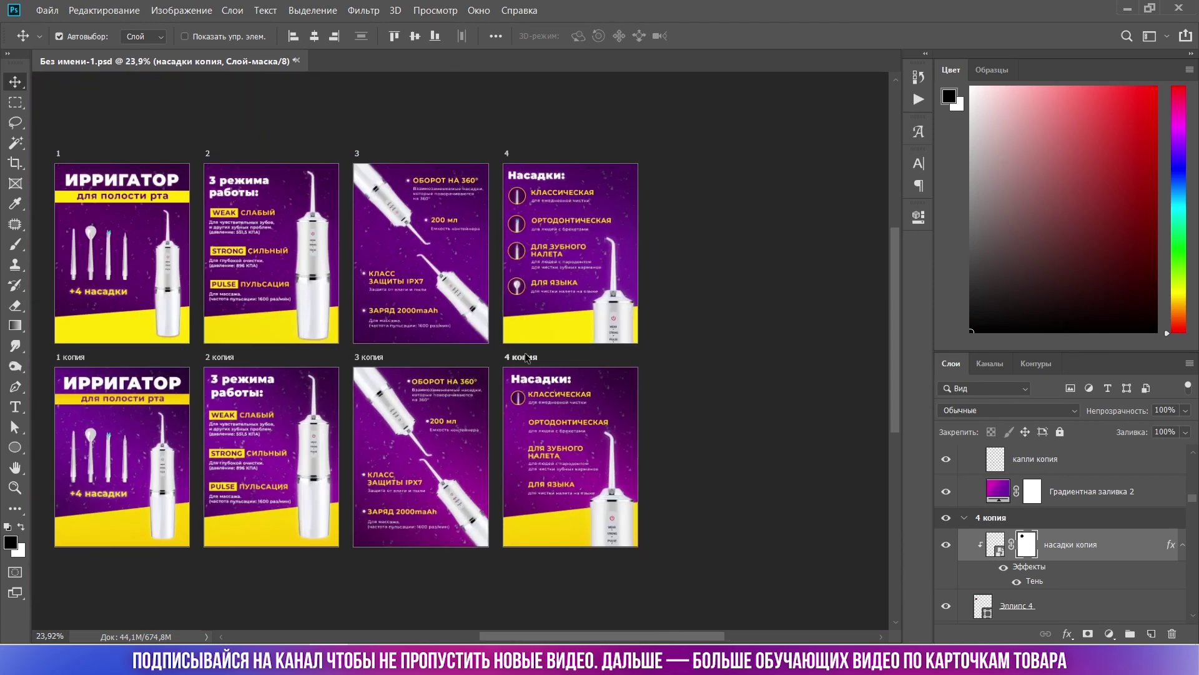
scroll(526, 357, up, 2)
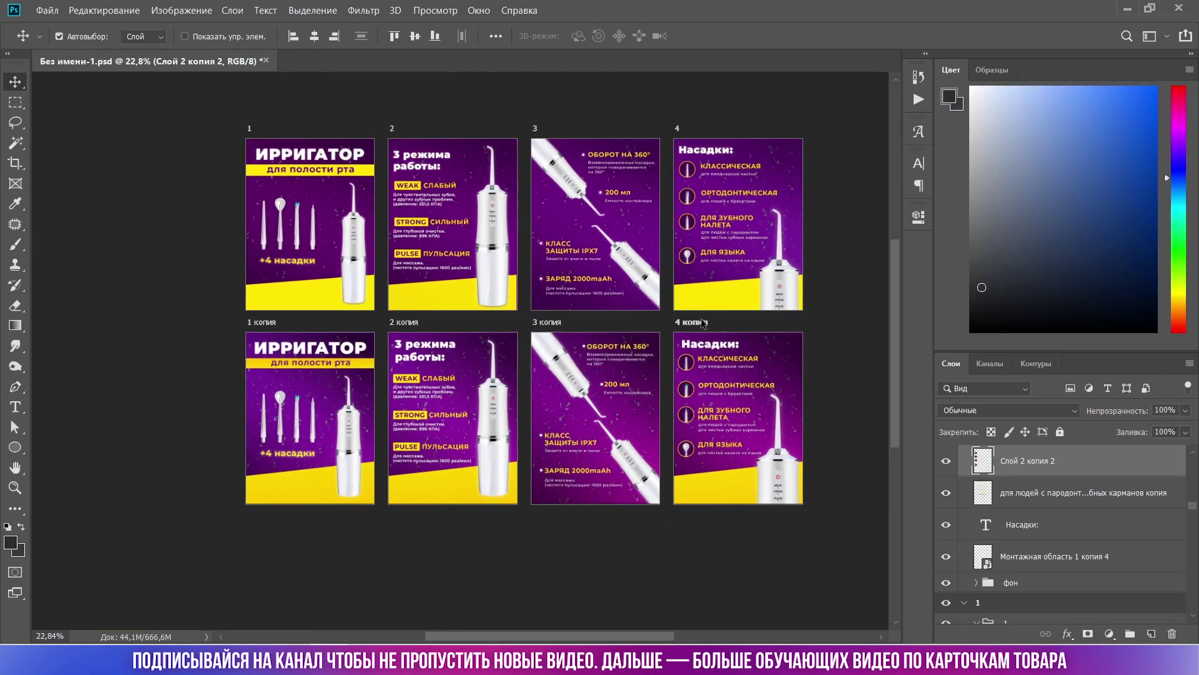
scroll(717, 291, up, 1)
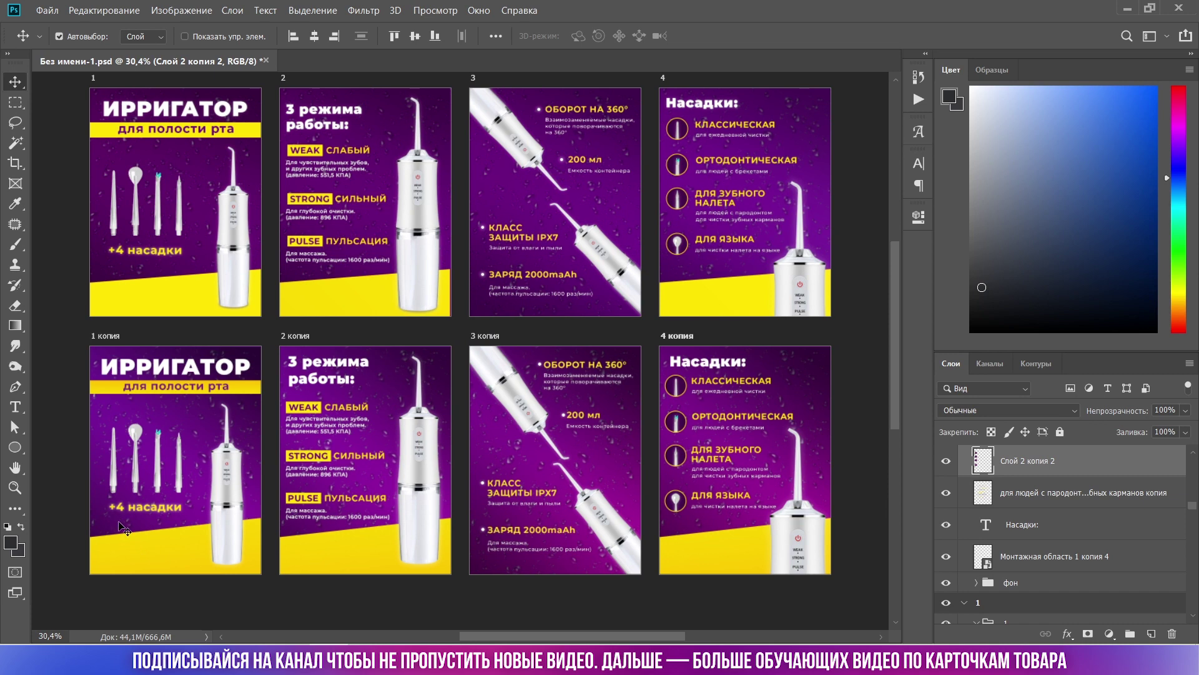
scroll(232, 304, up, 1)
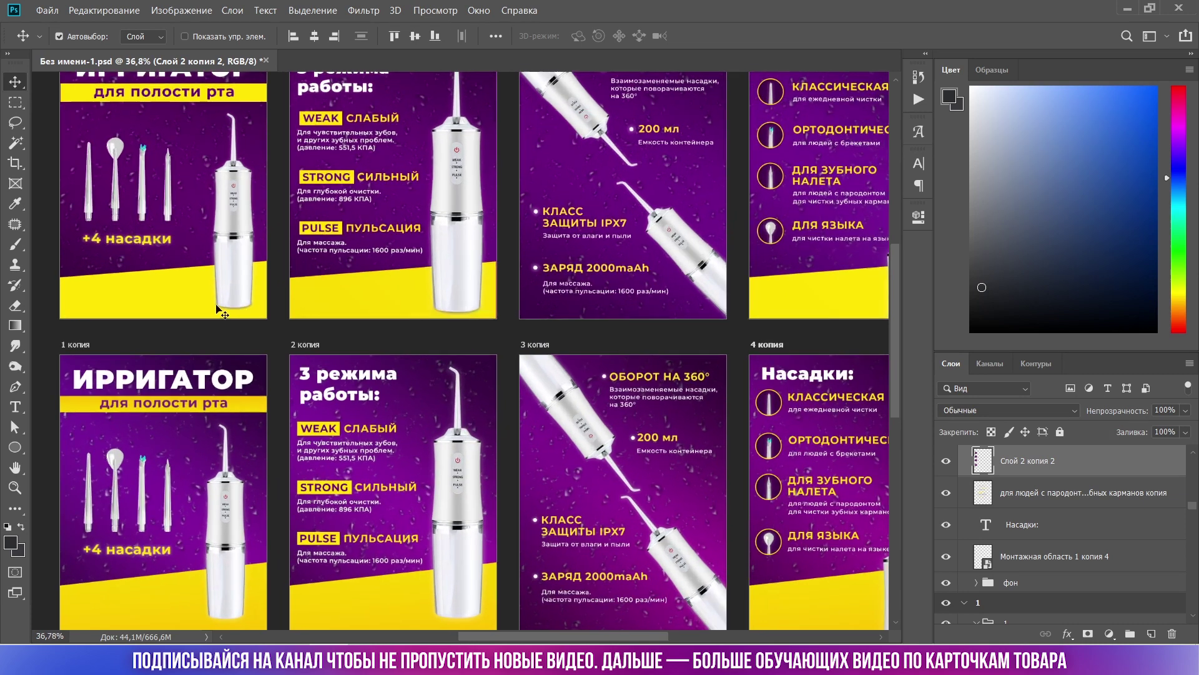
scroll(208, 439, down, 3)
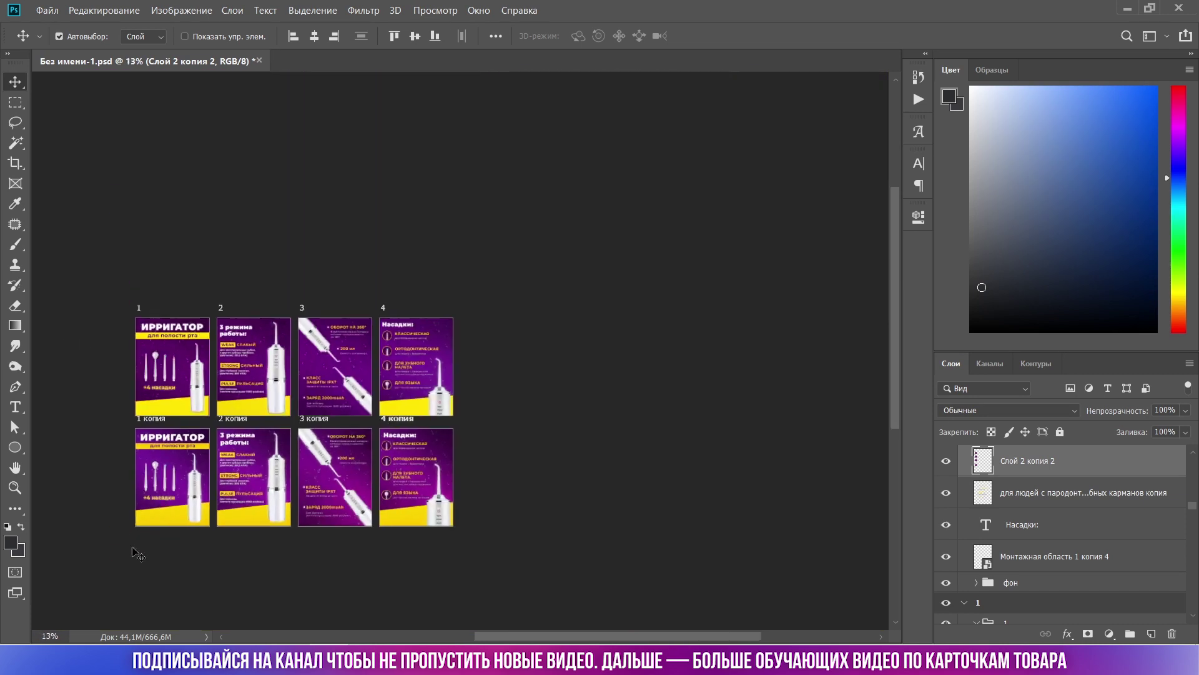
scroll(234, 444, up, 2)
scroll(234, 445, up, 2)
scroll(222, 498, up, 3)
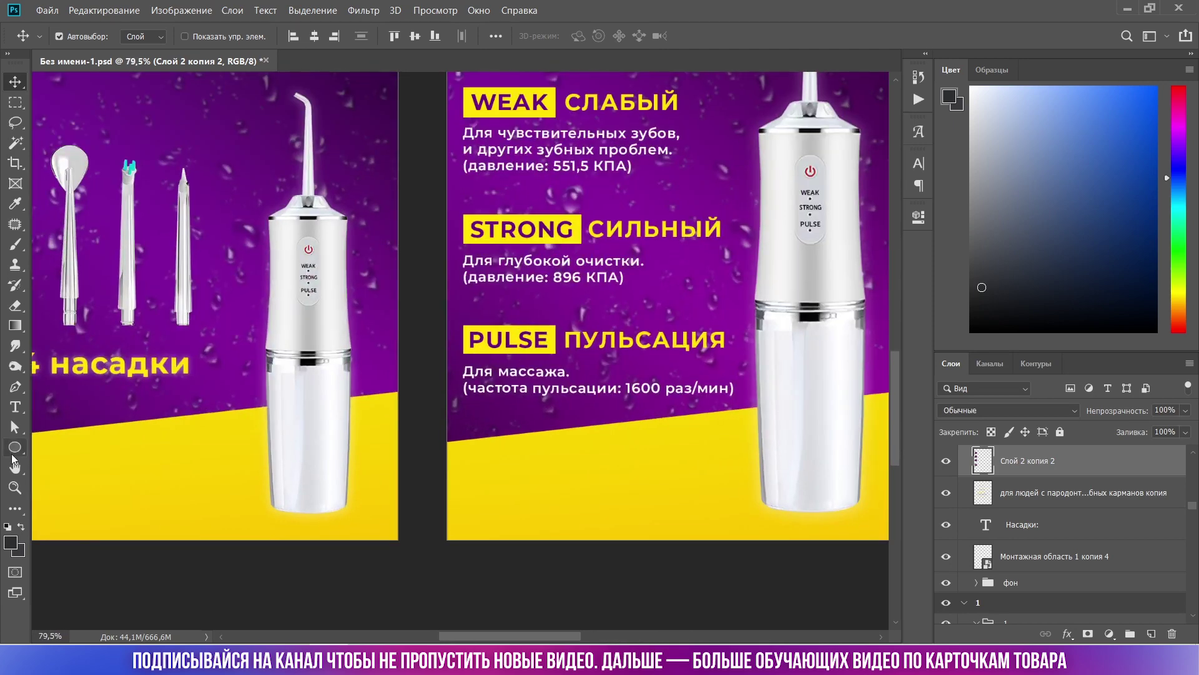
Change the ellipse's fill to a dark brown sampled from the canvas, removing the yellow.
click(15, 447)
scroll(199, 471, up, 1)
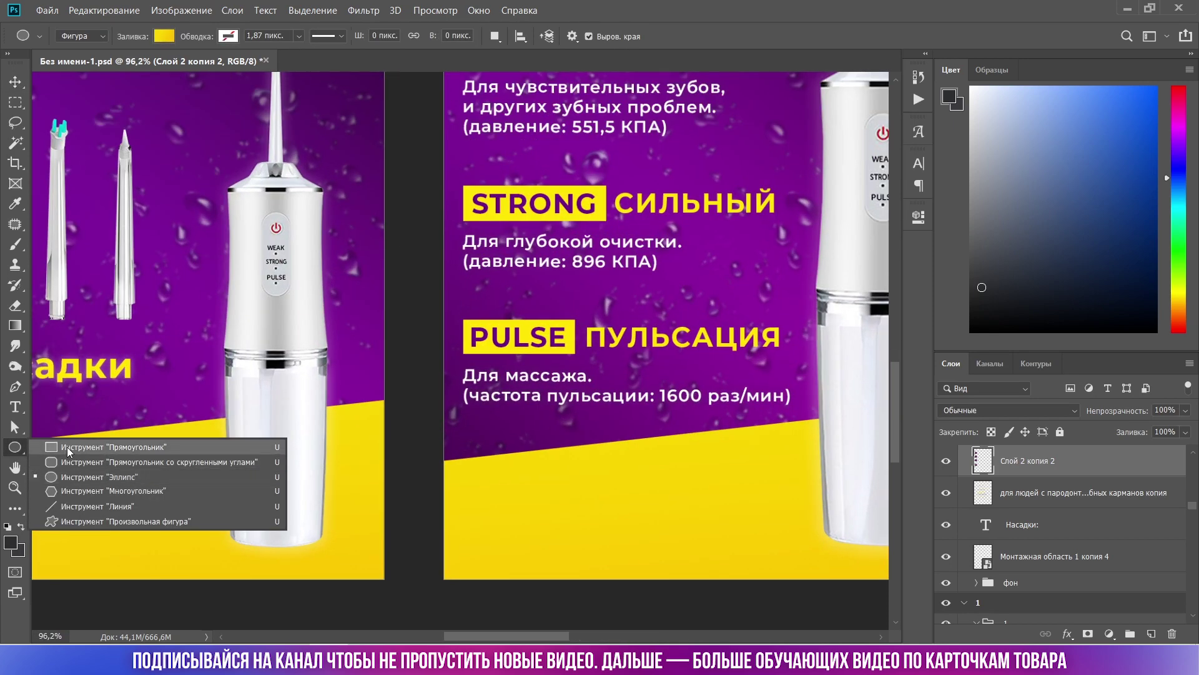
click(74, 478)
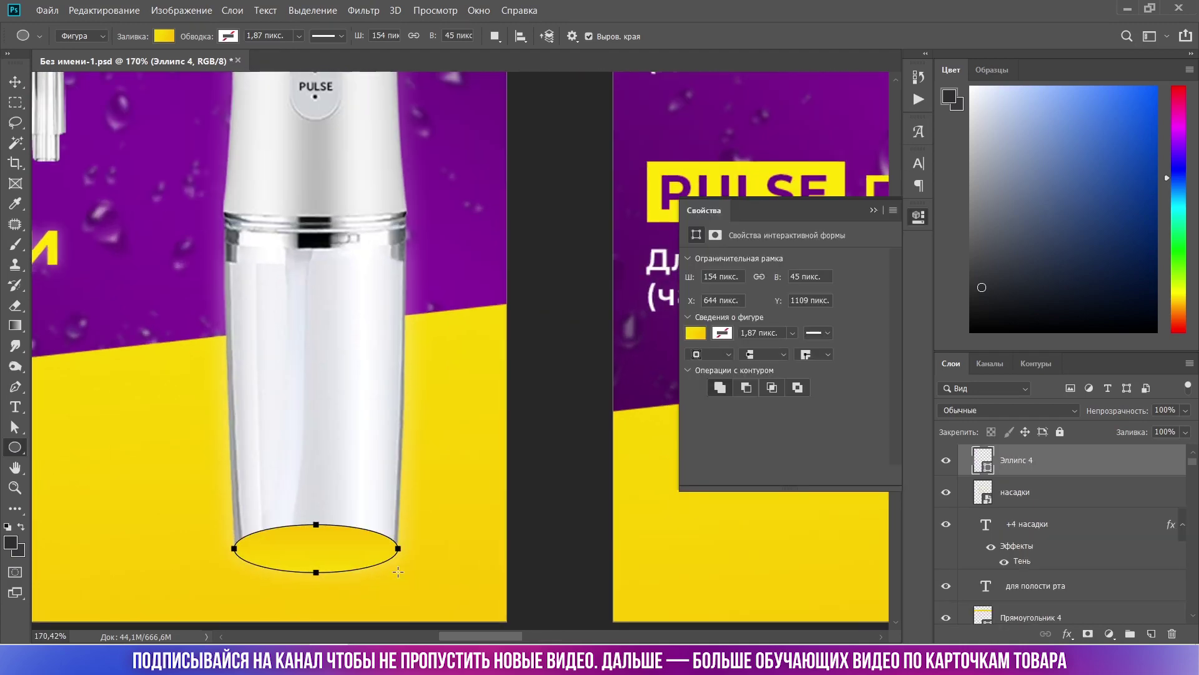
click(693, 334)
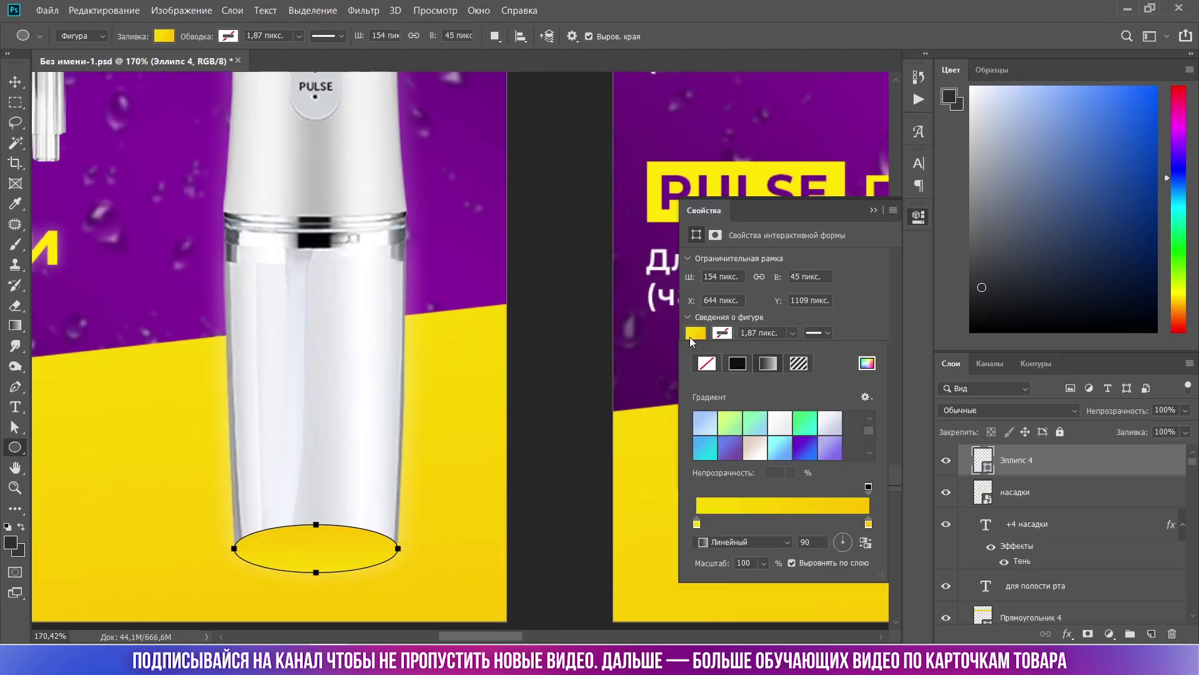
click(707, 363)
click(867, 363)
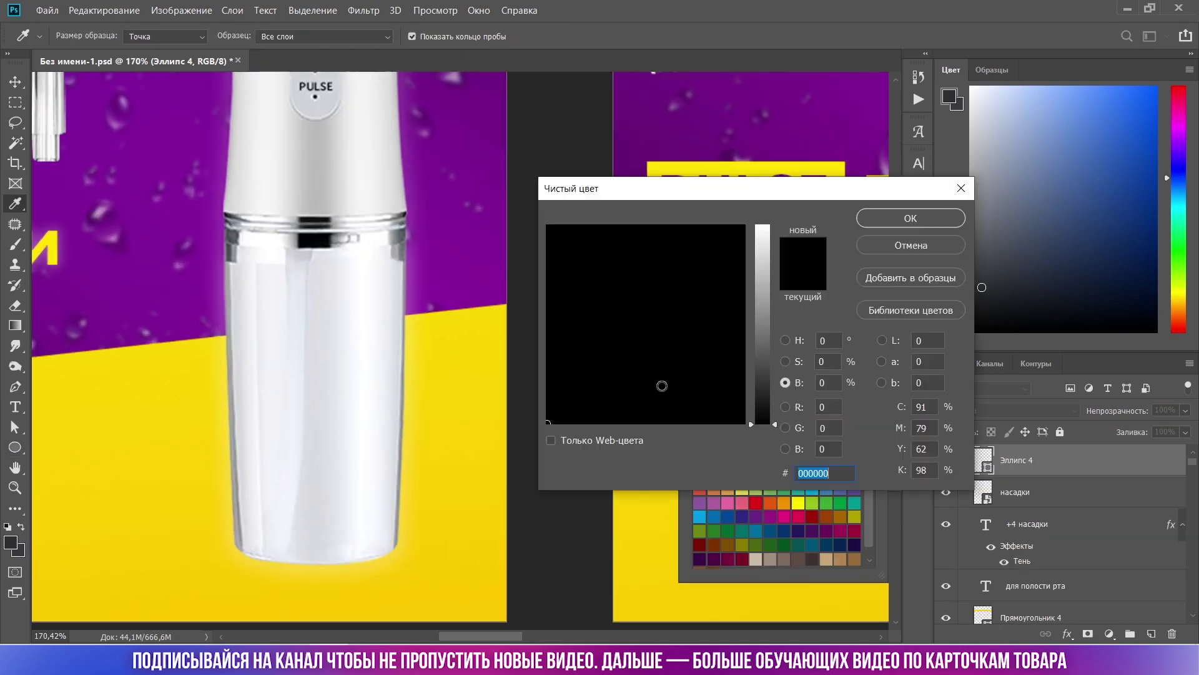
click(336, 538)
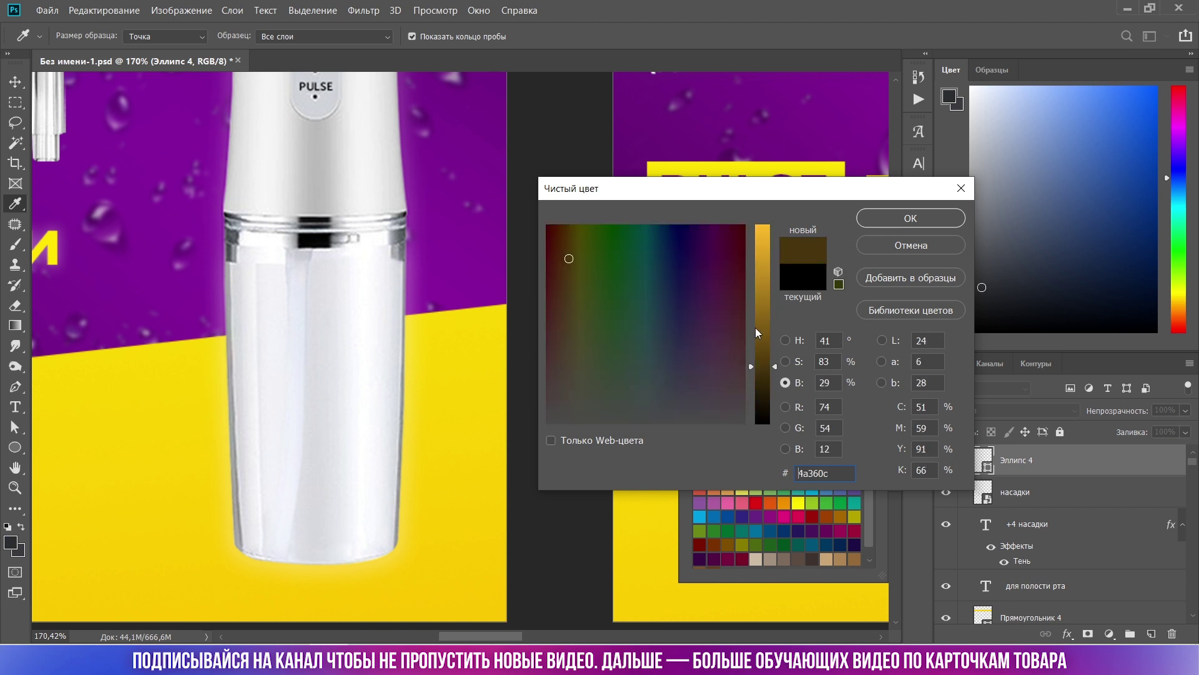
drag(759, 367, 755, 373)
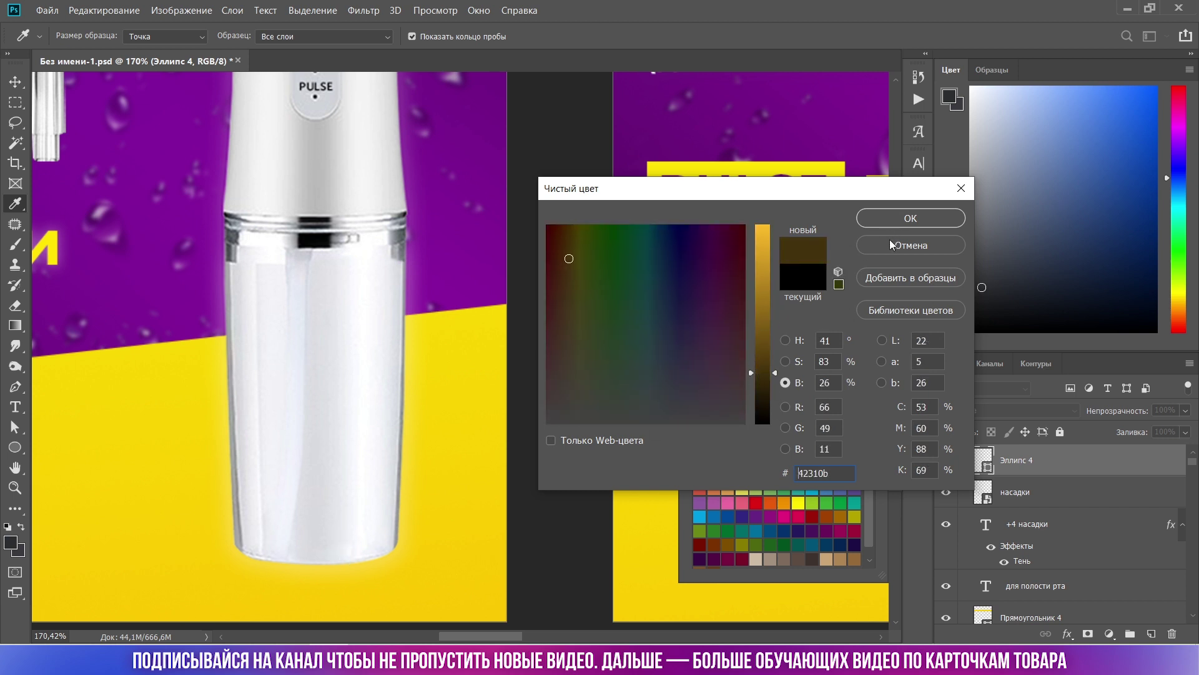
click(894, 223)
mouse_move(1024, 460)
mouse_down()
mouse_move(1024, 572)
mouse_move(1024, 513)
mouse_up()
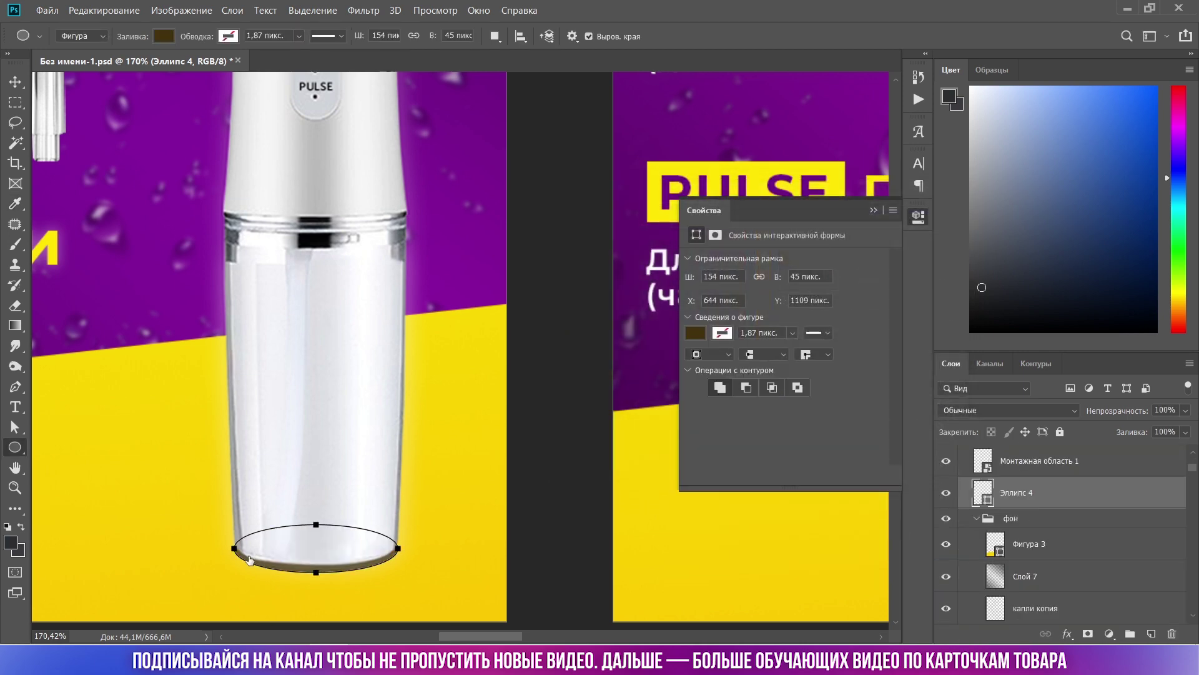
scroll(386, 522, down, 2)
Blur the ellipse with a 3-pixel Gaussian Blur as a smart filter.
click(363, 10)
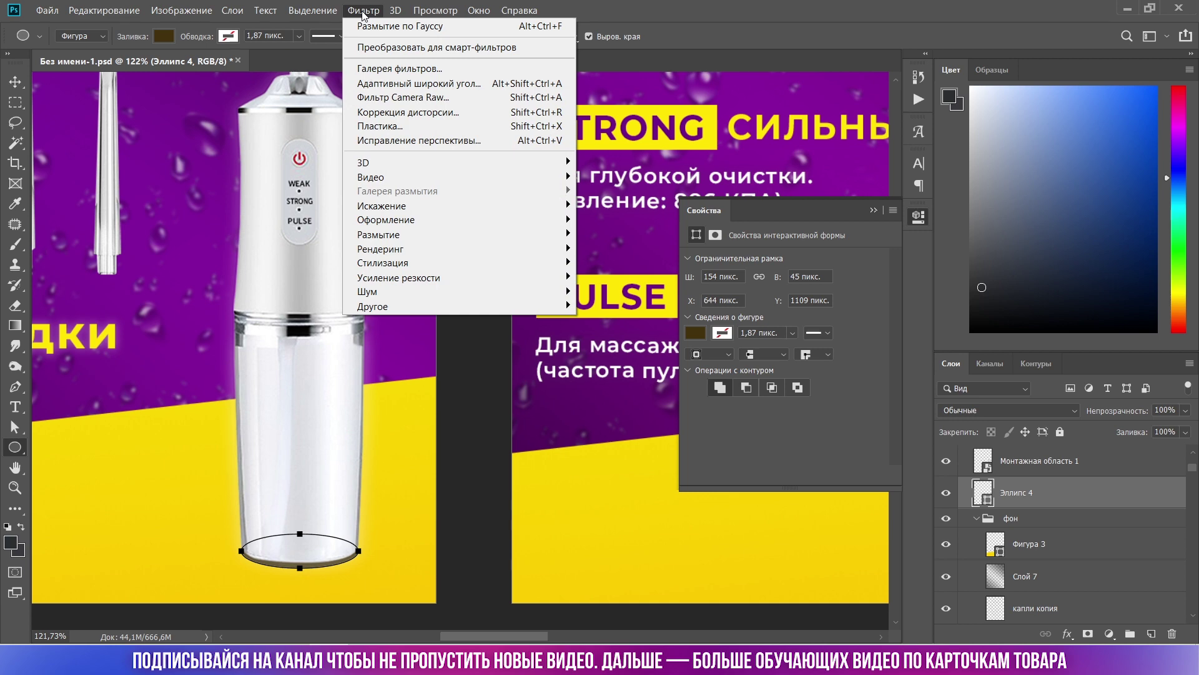
mouse_move(379, 234)
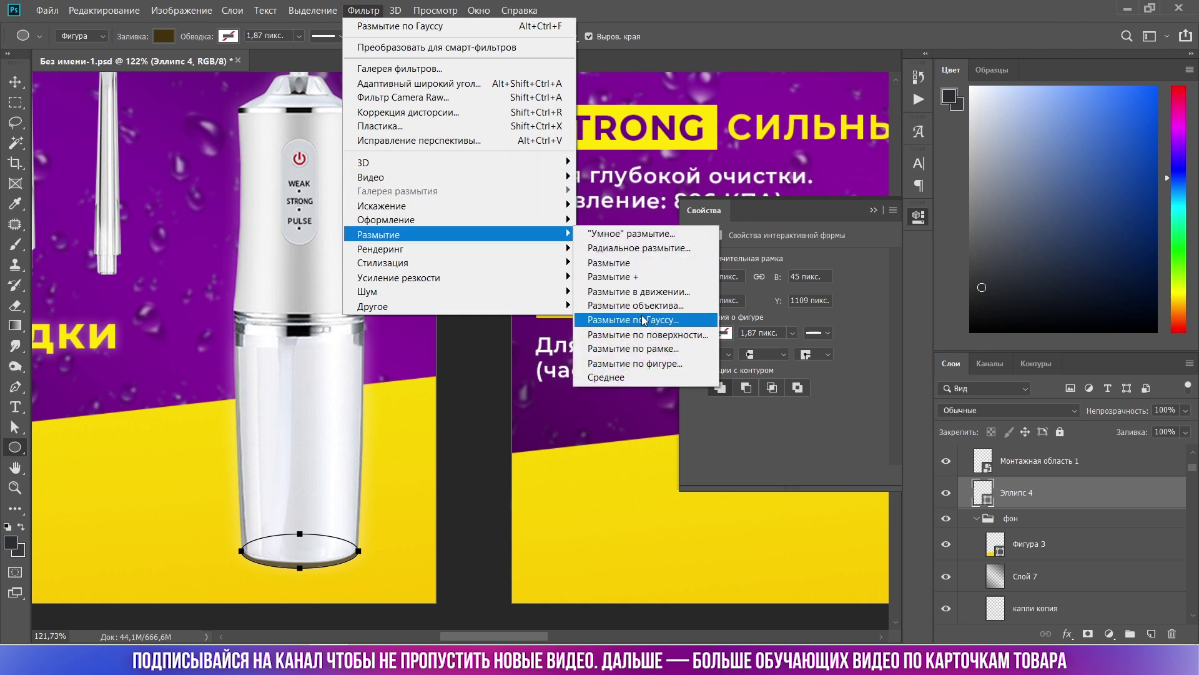
click(644, 321)
click(684, 259)
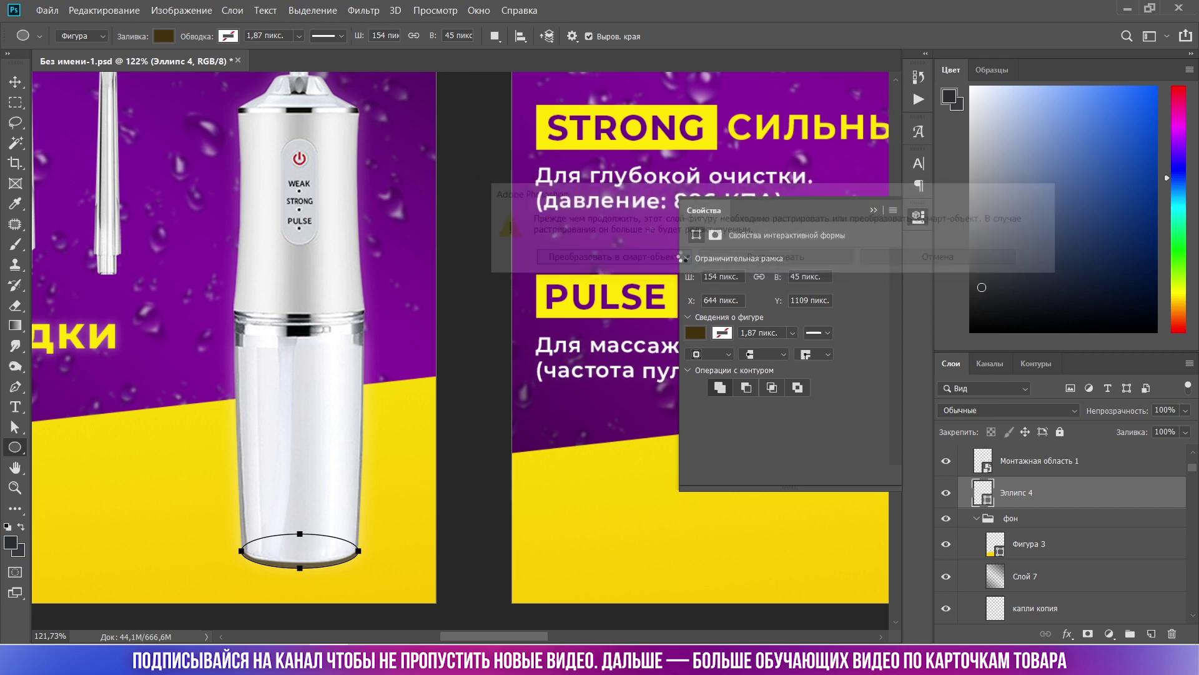
drag(835, 397, 848, 394)
click(1028, 181)
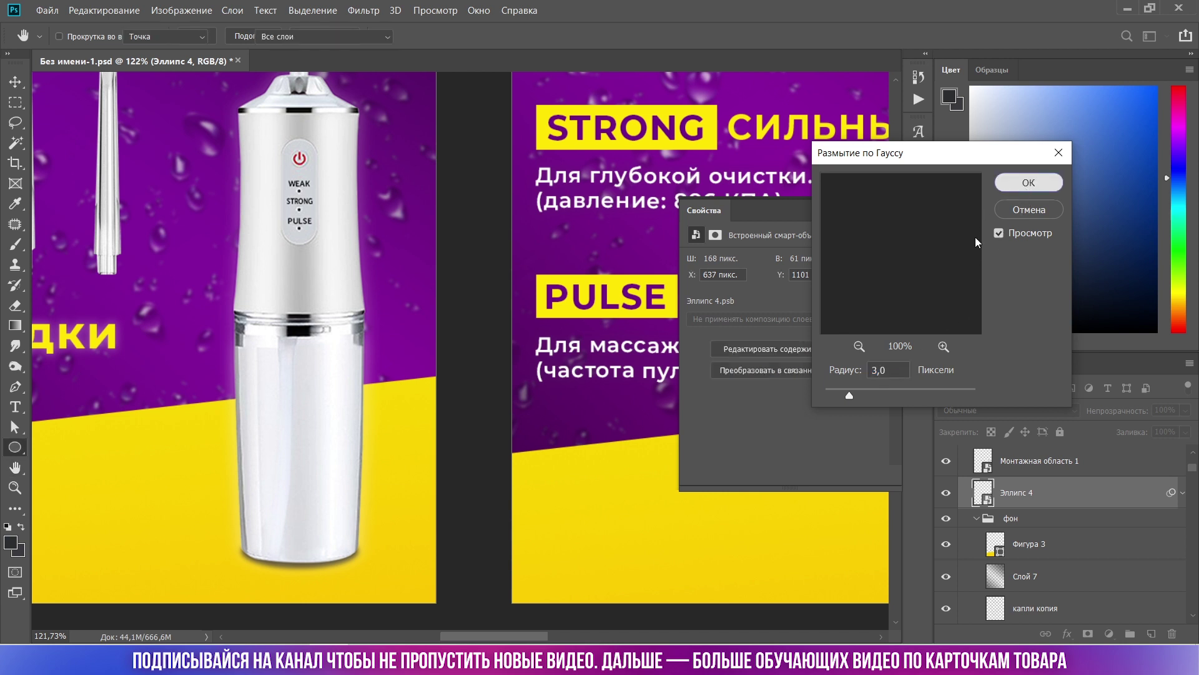
key(ctrl+plus)
key(ctrl+plus)
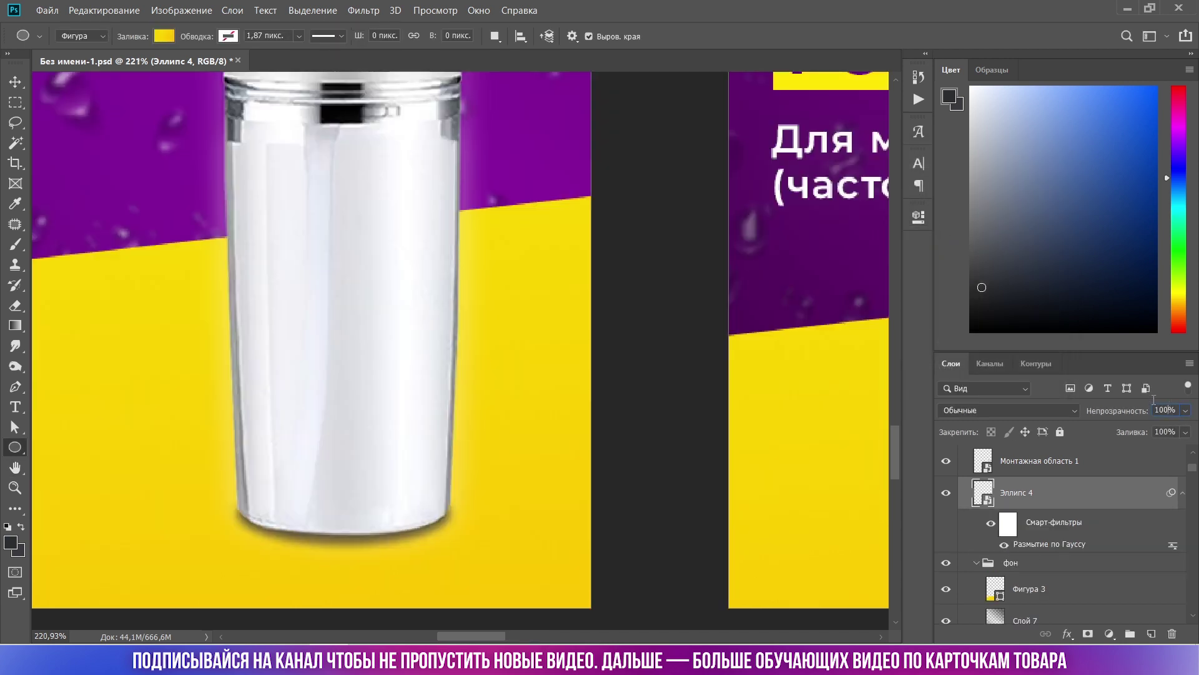
Set the shadow layer's opacity to 40%.
text(50)
key(Return)
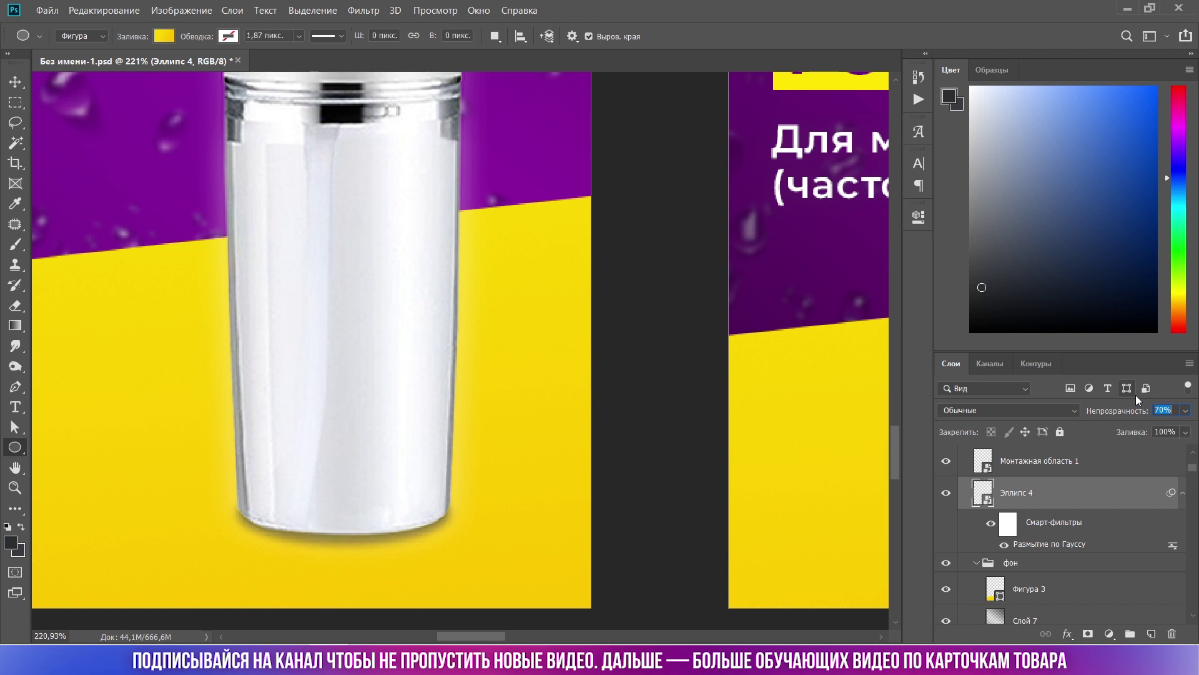
text(40)
key(Return)
key(v)
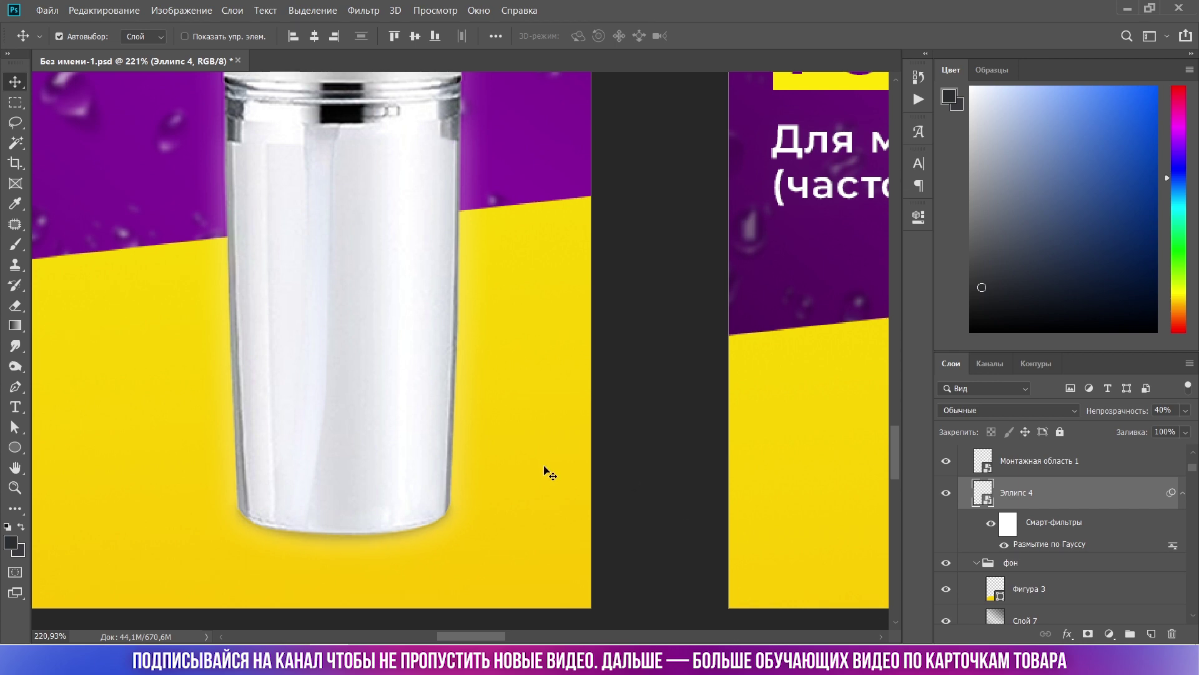
Duplicate the shadow onto the 2 копия card, positioned beneath its bottle.
scroll(544, 473, down, 2)
scroll(500, 500, down, 2)
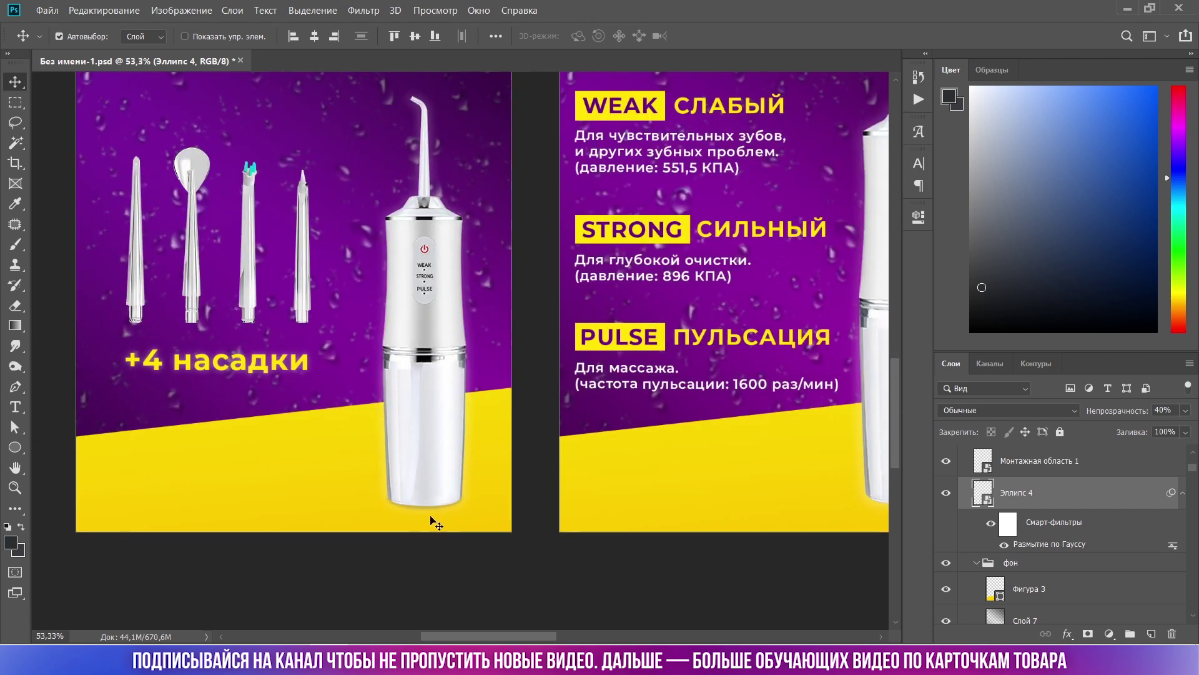
scroll(460, 519, down, 2)
scroll(409, 503, up, 3)
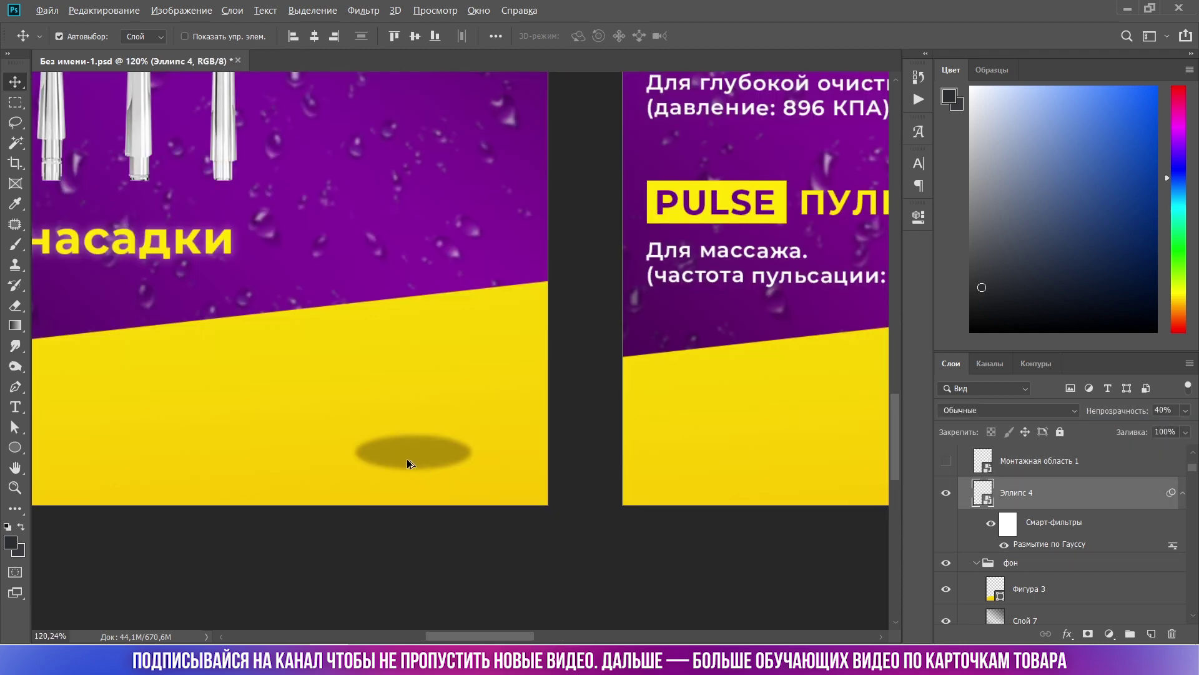
drag(410, 463, 916, 468)
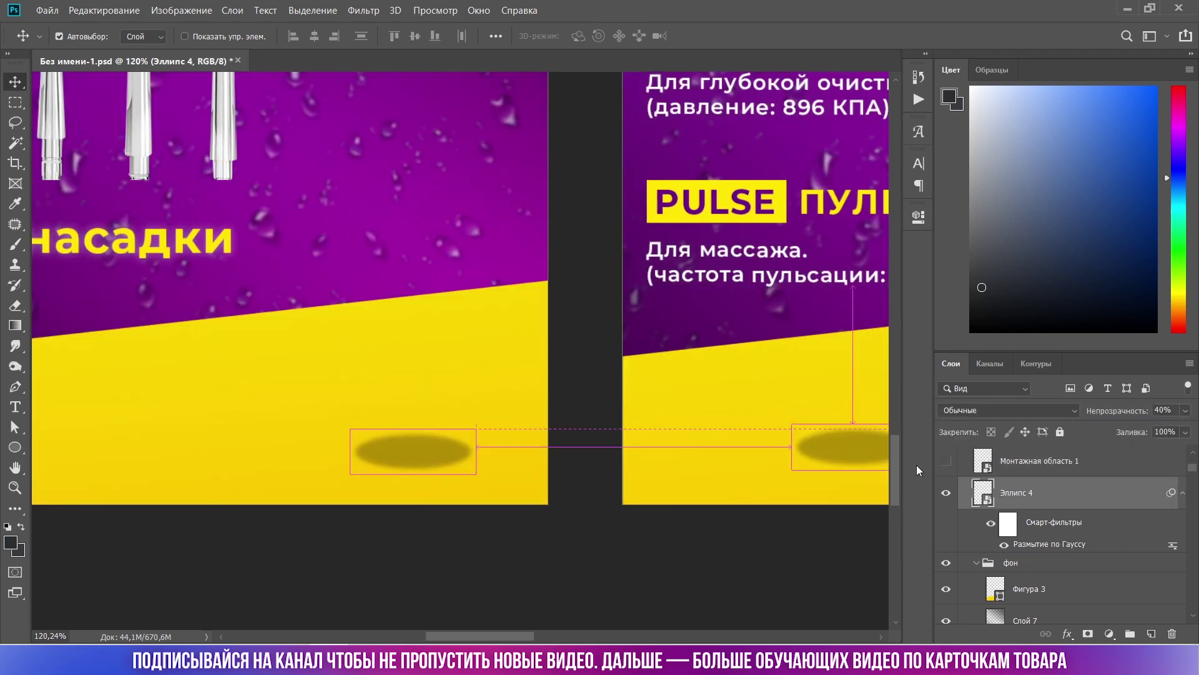
scroll(399, 461, right, 5)
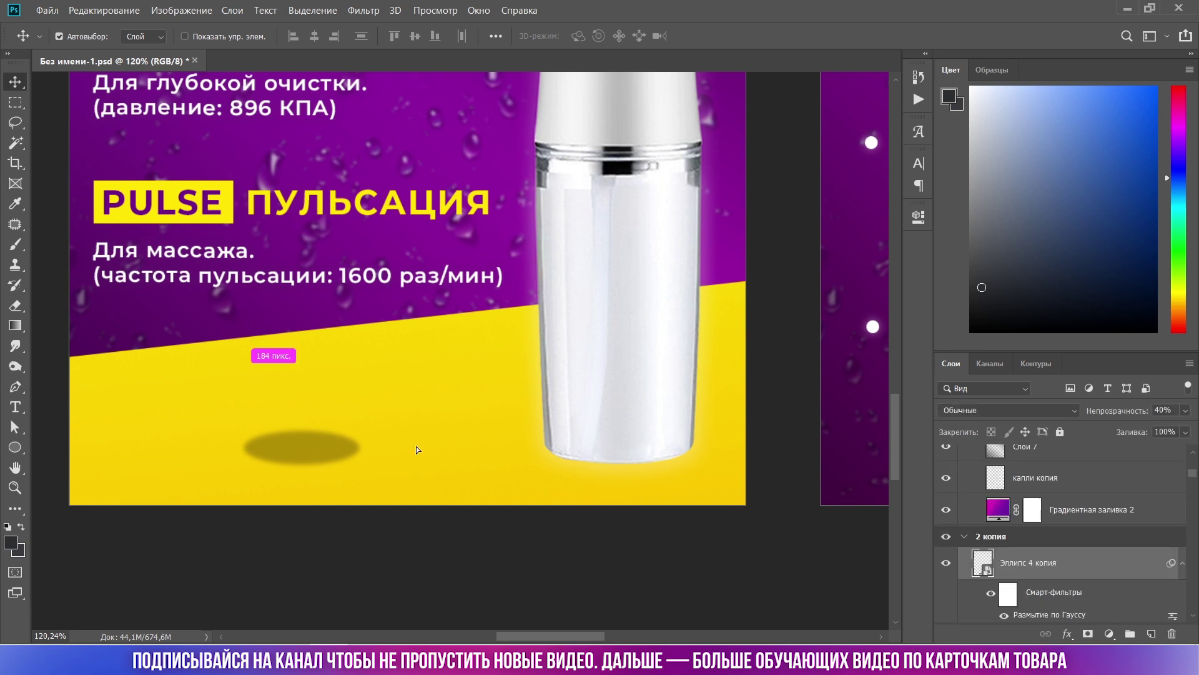
drag(395, 447, 616, 450)
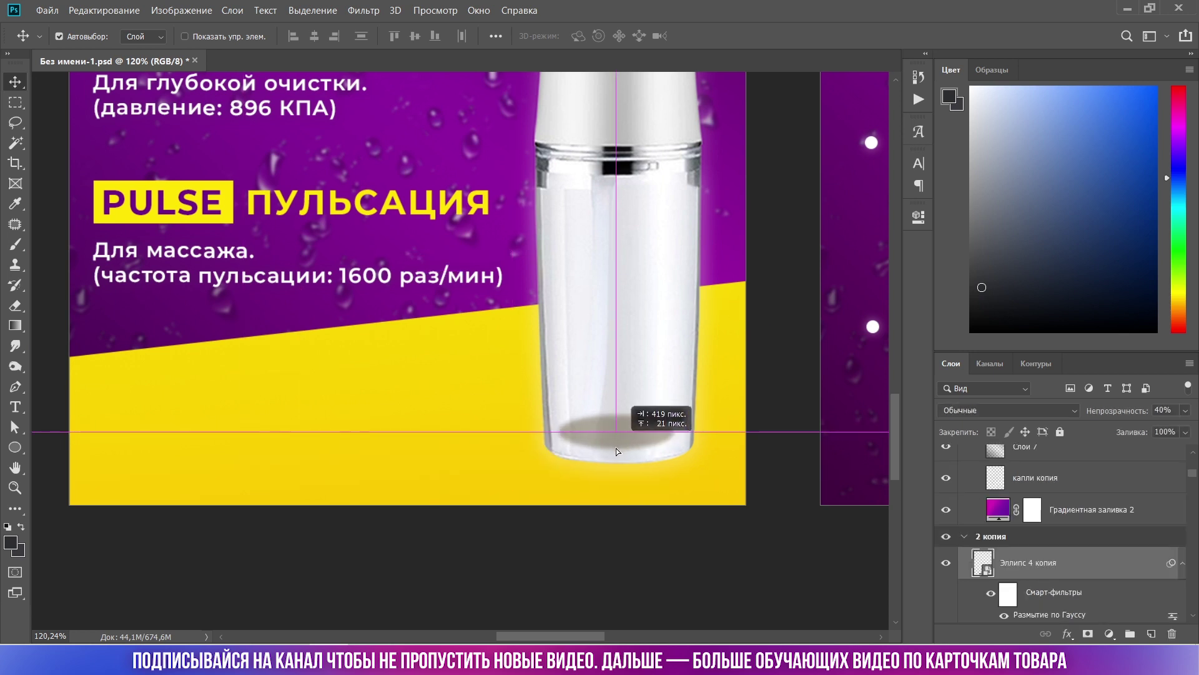
drag(616, 448, 603, 473)
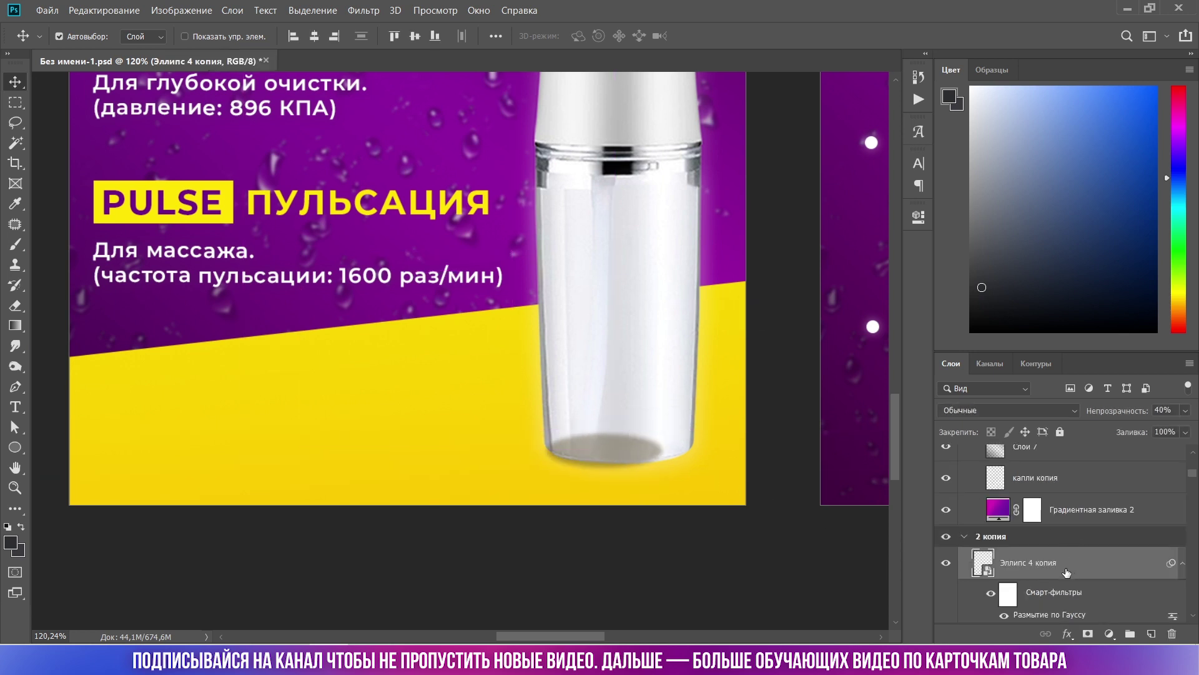
Place the shadow copy layer above the фон group and commit its transform.
drag(1066, 572, 1054, 639)
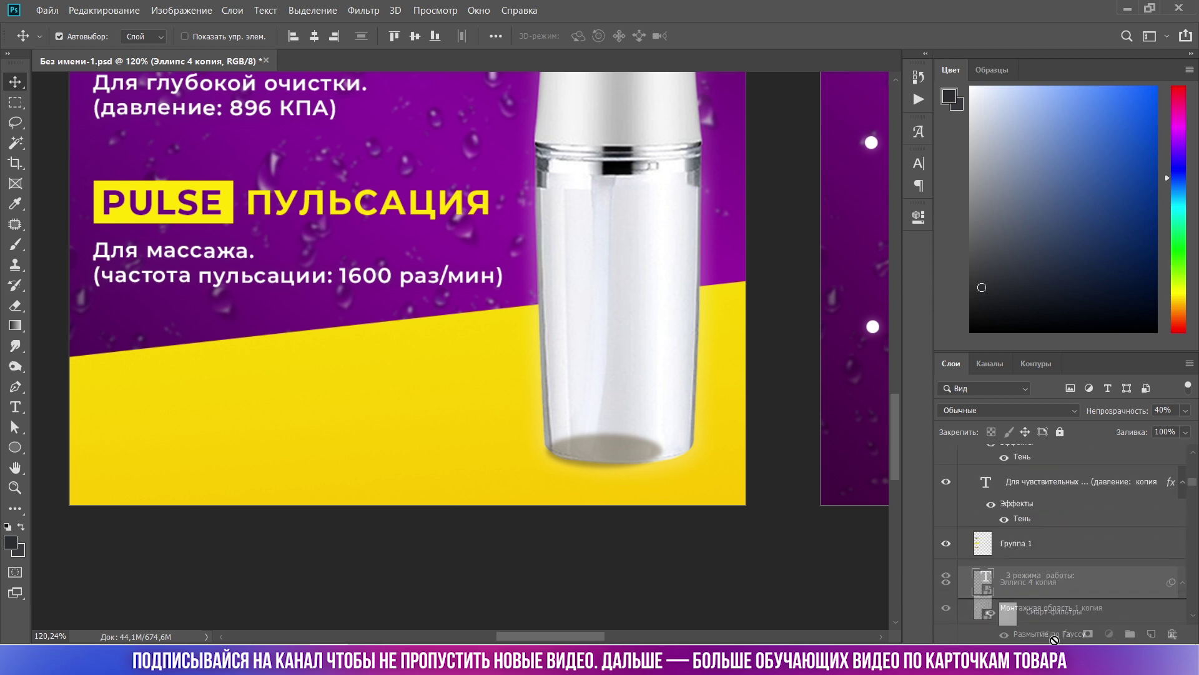
drag(1055, 640, 1054, 624)
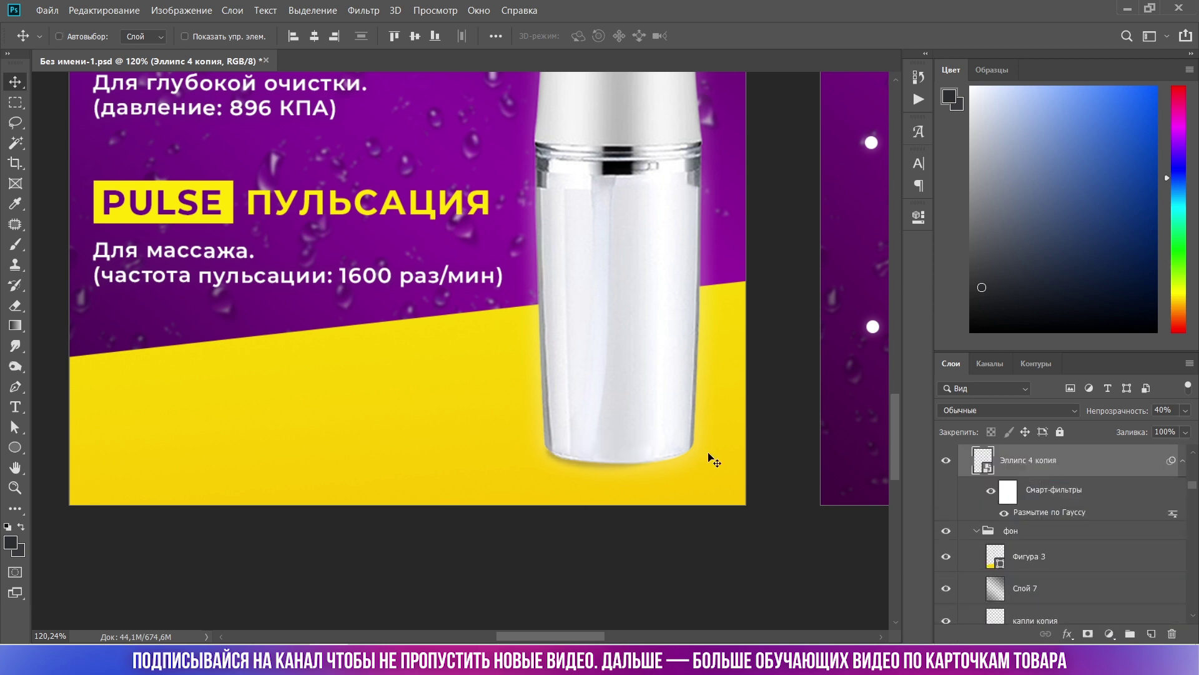
key(ctrl+t)
click(651, 286)
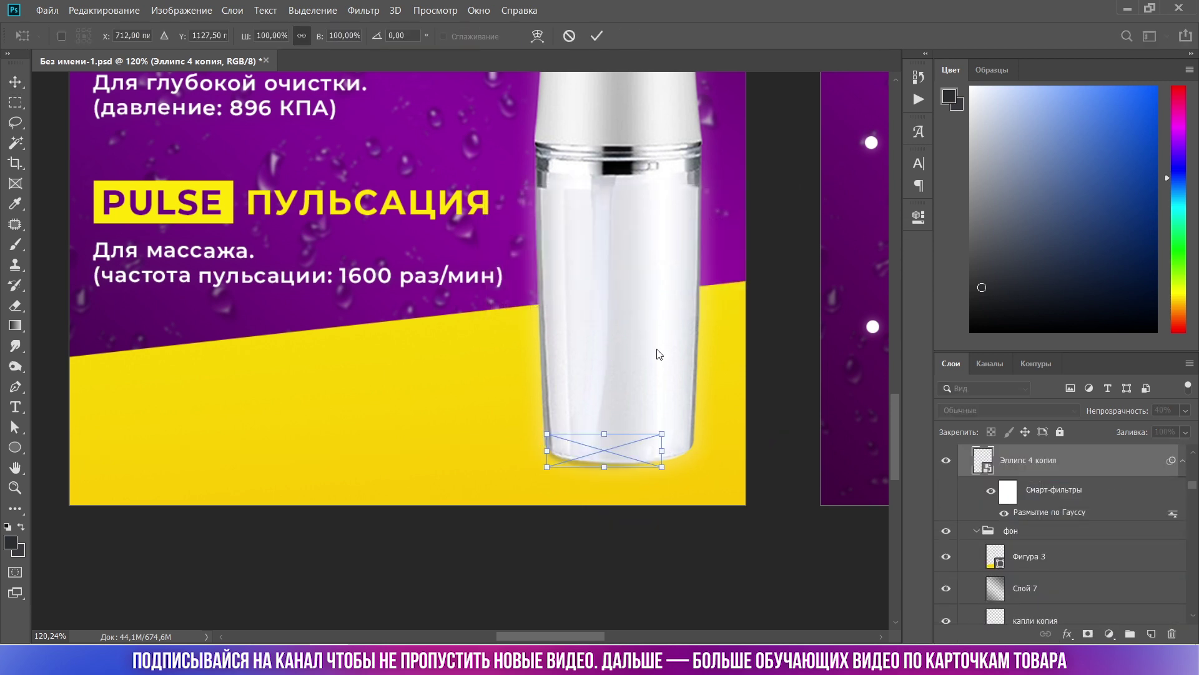
key(Return)
key(ctrl+0)
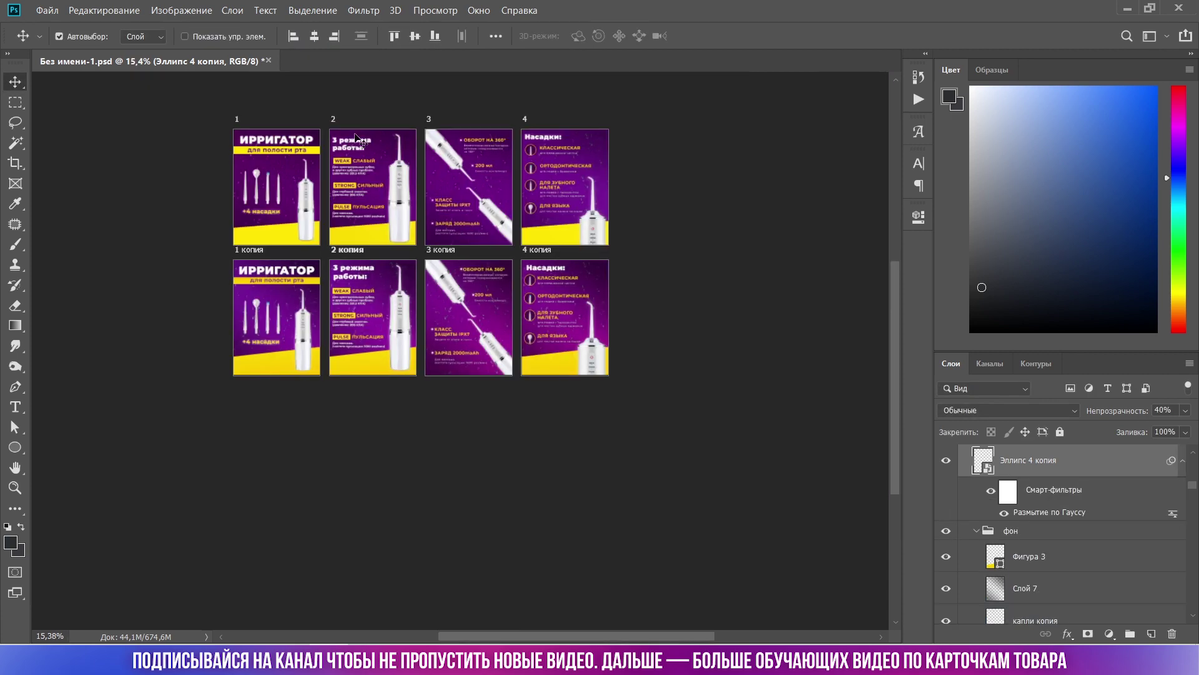
Quick Export all eight cards as JPGs into the desktop видео folder.
scroll(320, 155, up, 1)
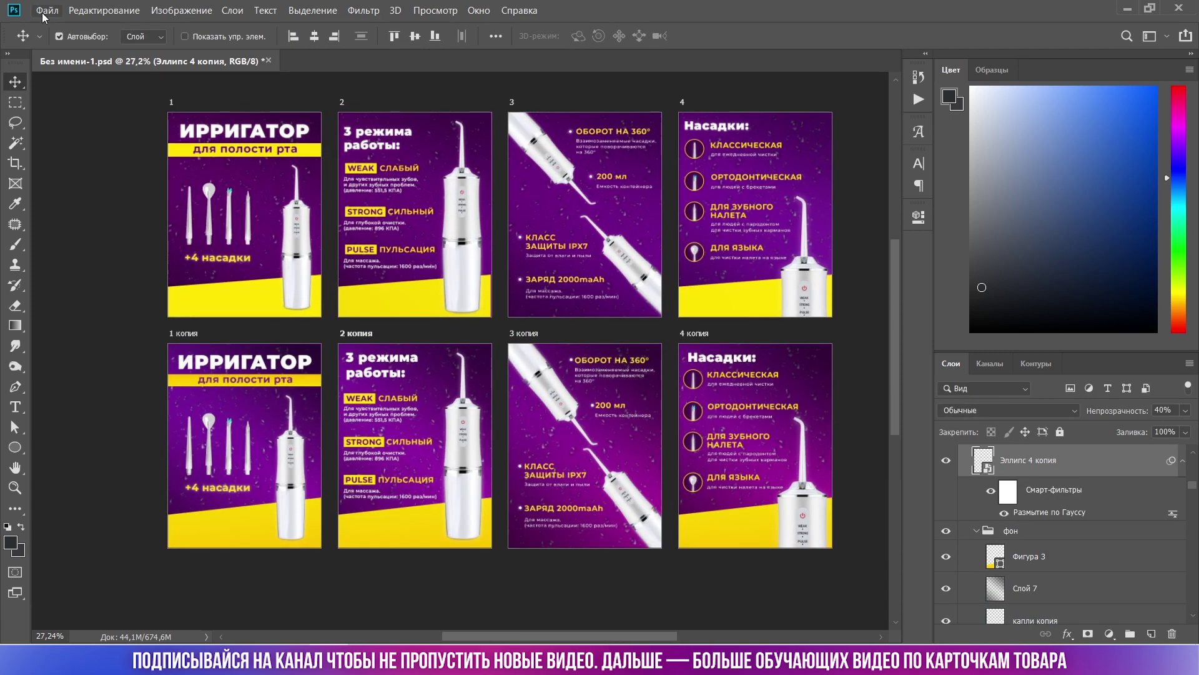
click(41, 11)
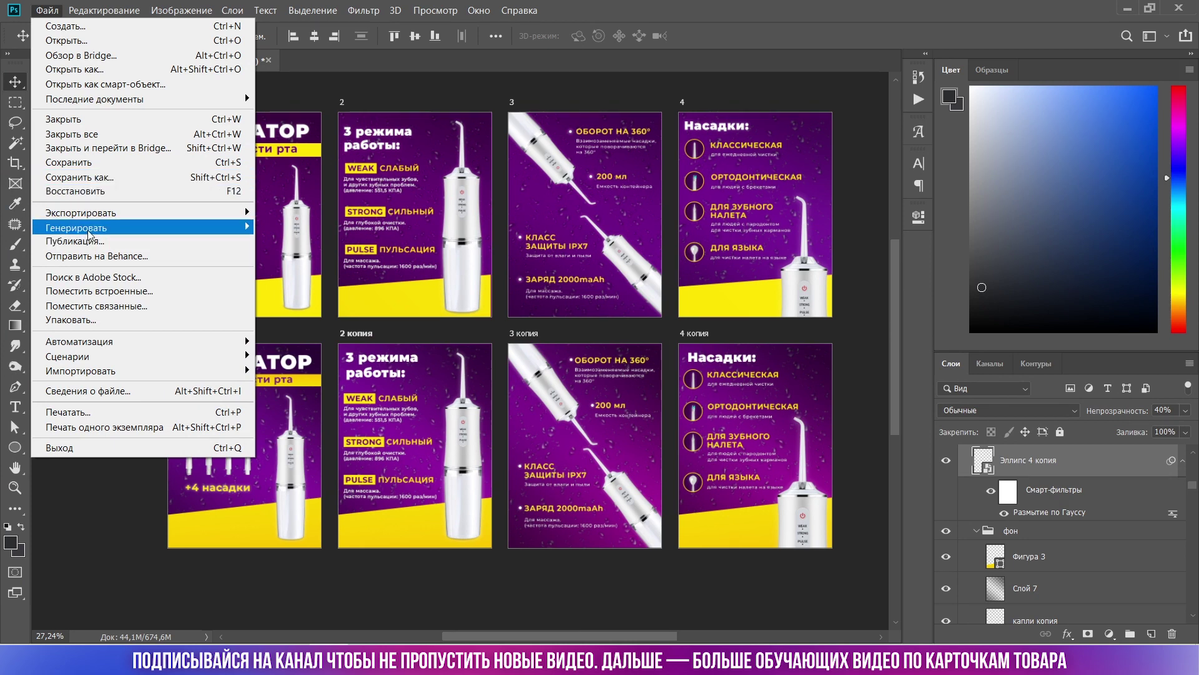
mouse_move(81, 212)
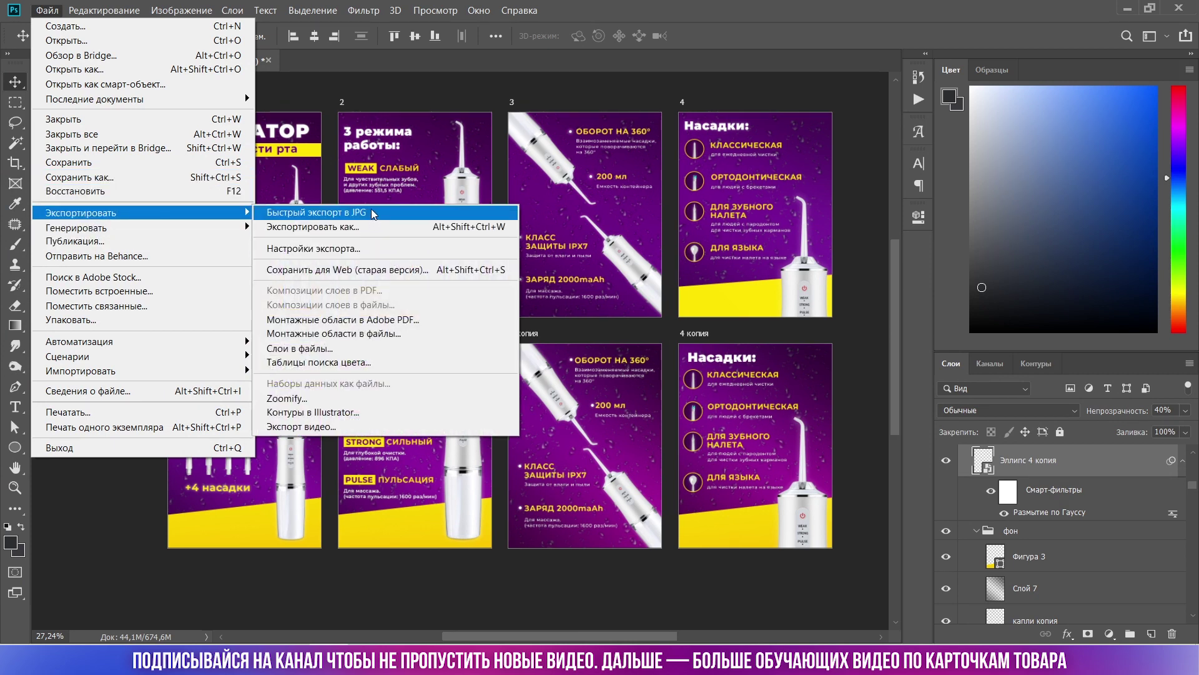
click(371, 210)
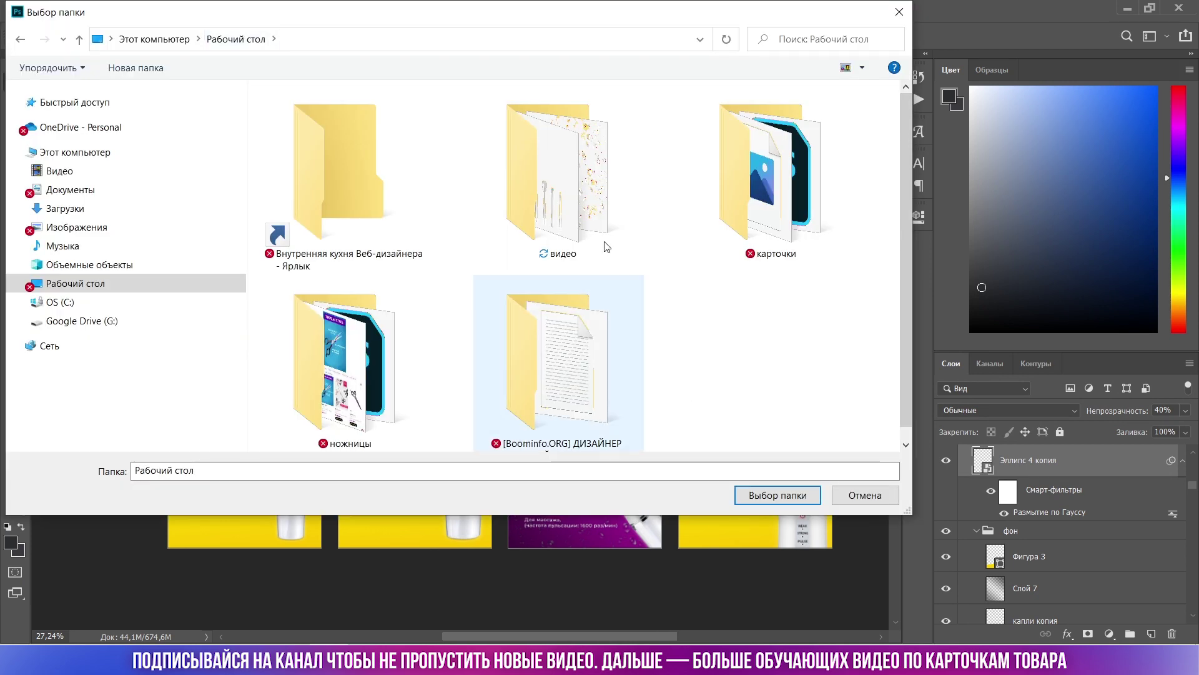
mouse_move(558, 174)
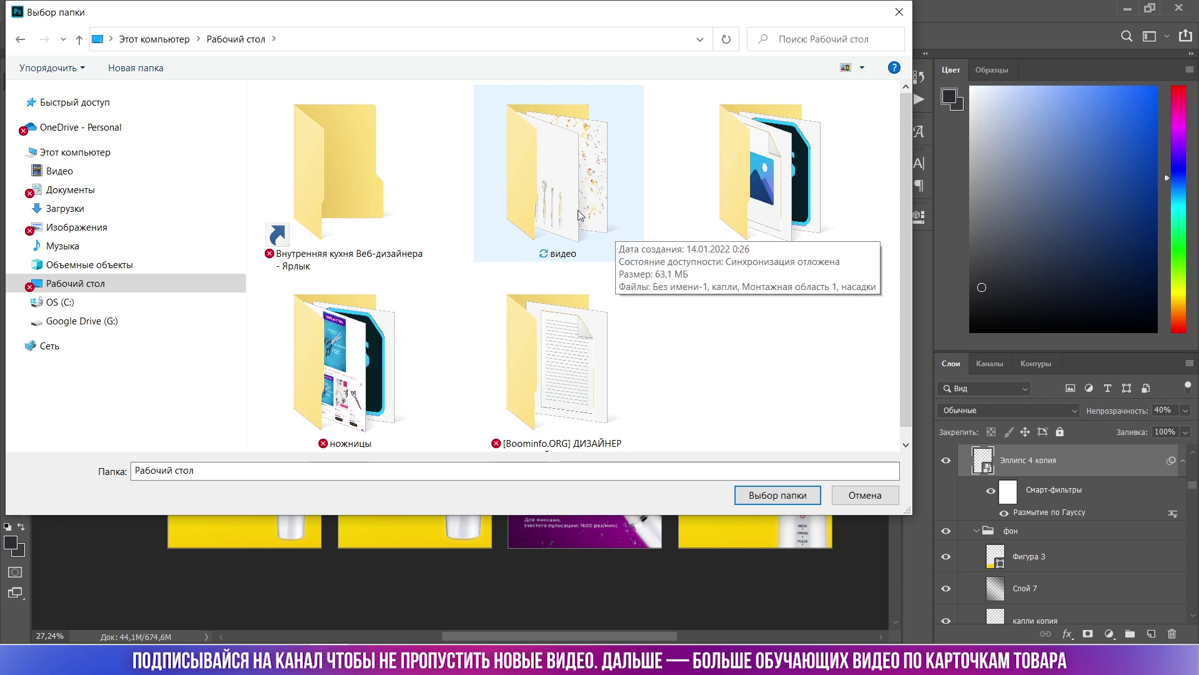
double_click(580, 216)
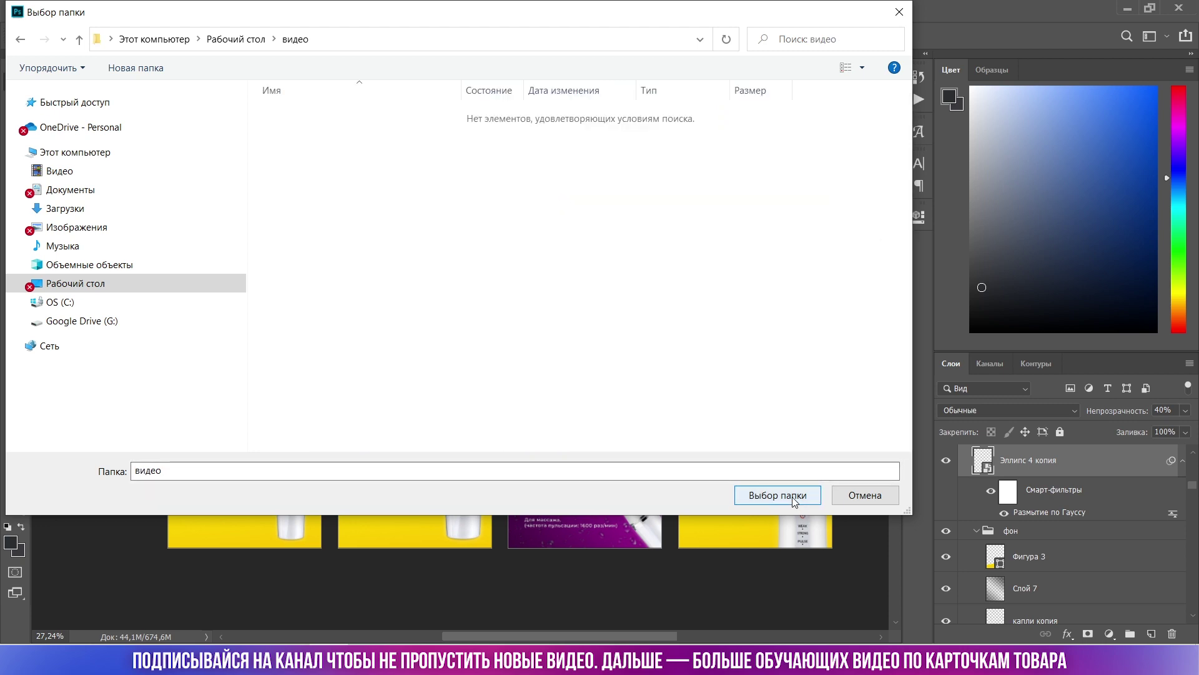
click(777, 494)
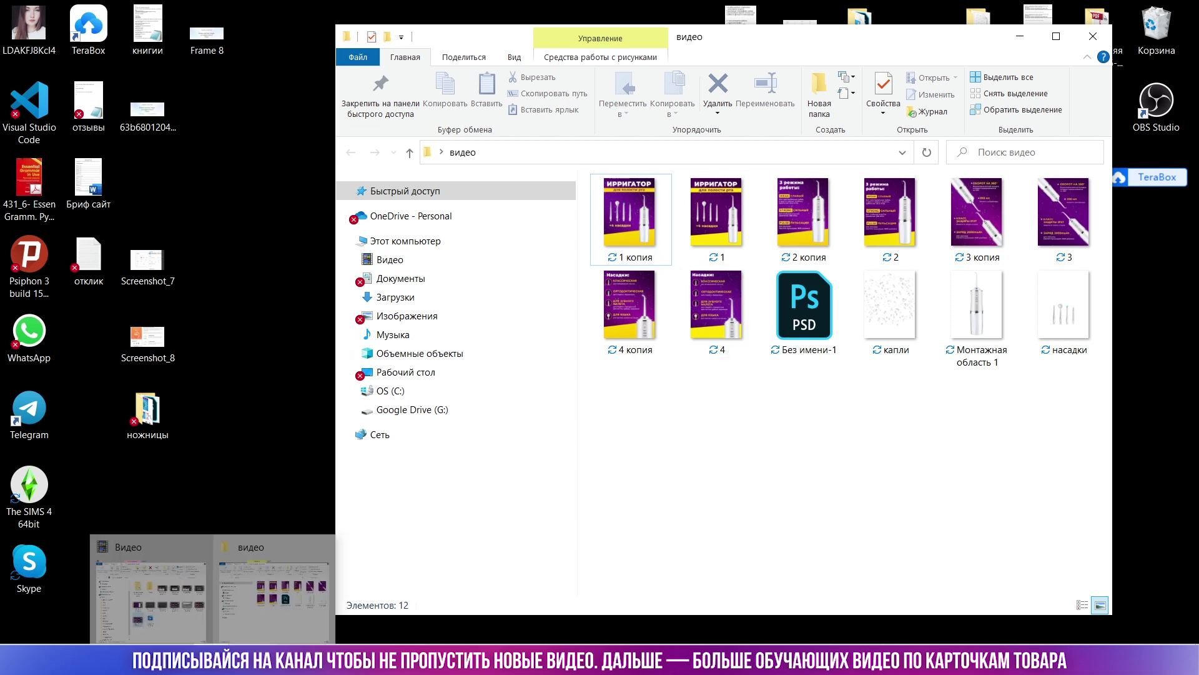
Return from the видео folder to the Photoshop document.
click(281, 581)
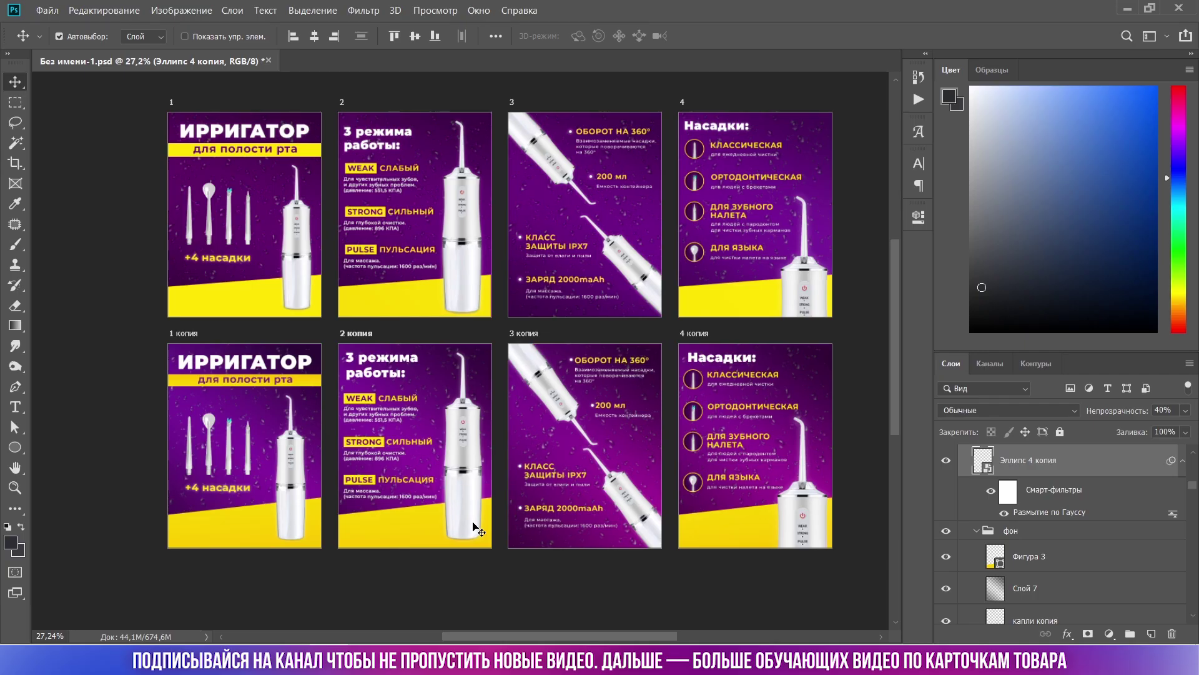